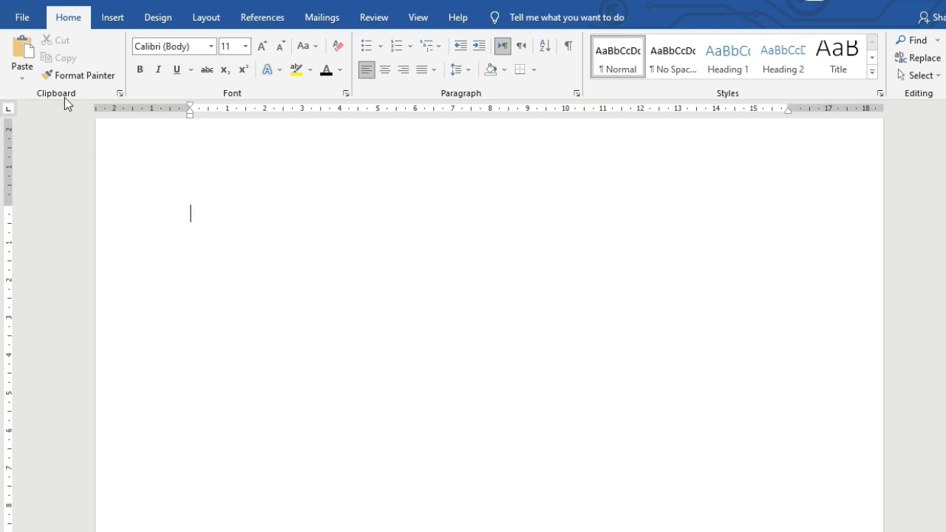
- Open the Automobile Design History PDF from Downloads, convert it to an editable document and enable editing
{"action": "left_click", "coordinate": [23, 20]}
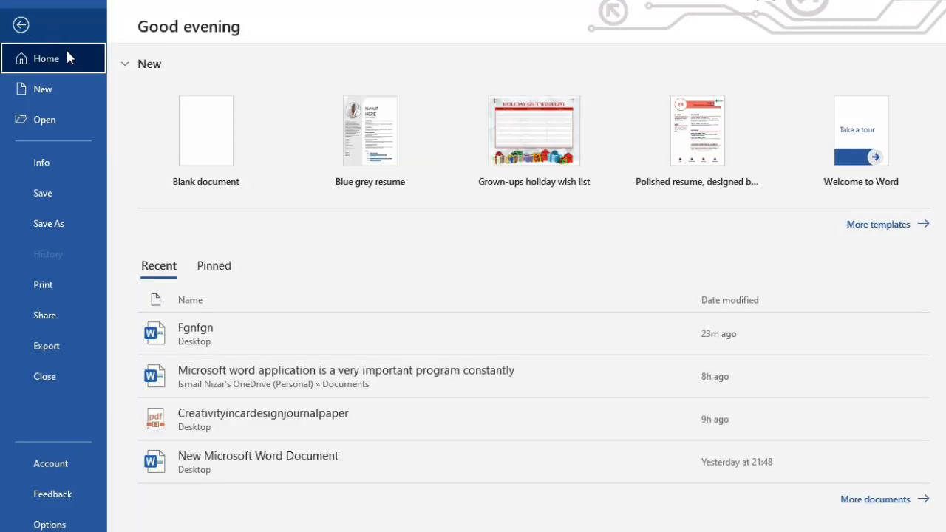
{"action": "left_click", "coordinate": [55, 120]}
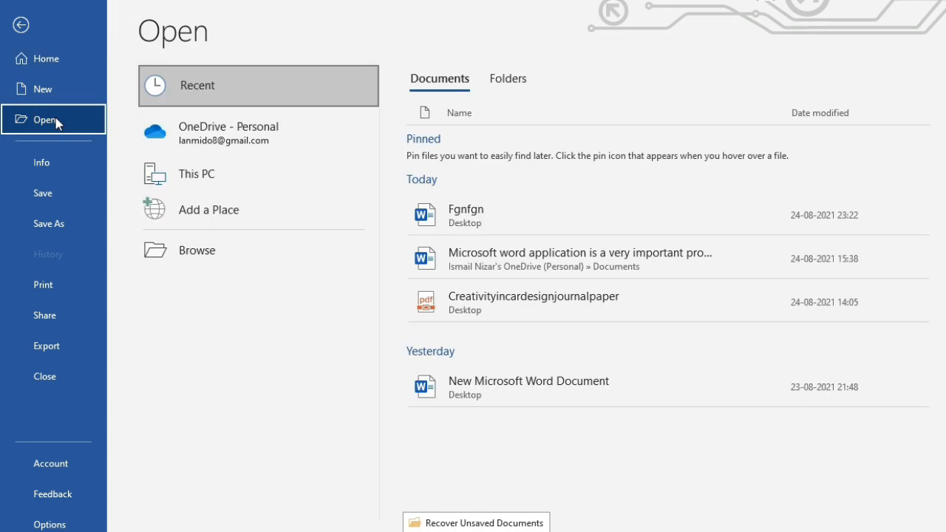
{"action": "left_click", "coordinate": [198, 253]}
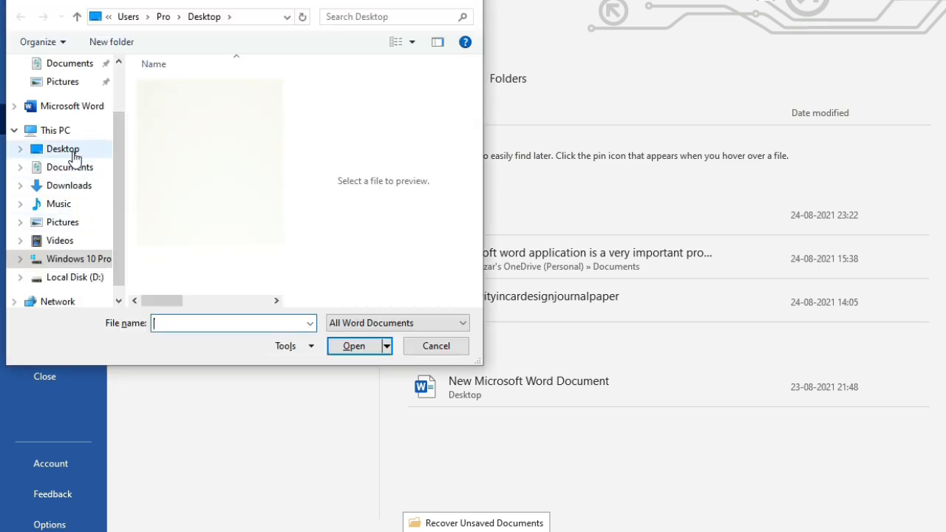
{"action": "left_click", "coordinate": [84, 186]}
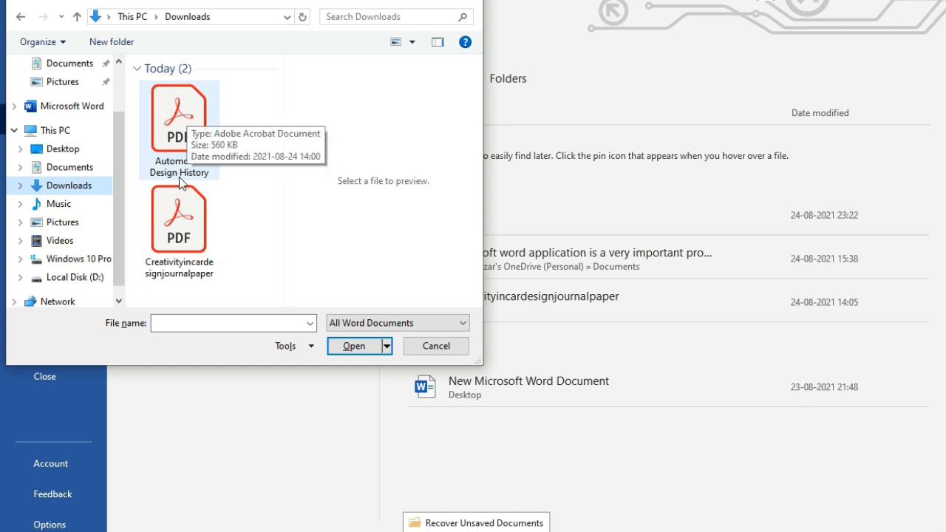
{"action": "left_click", "coordinate": [183, 120]}
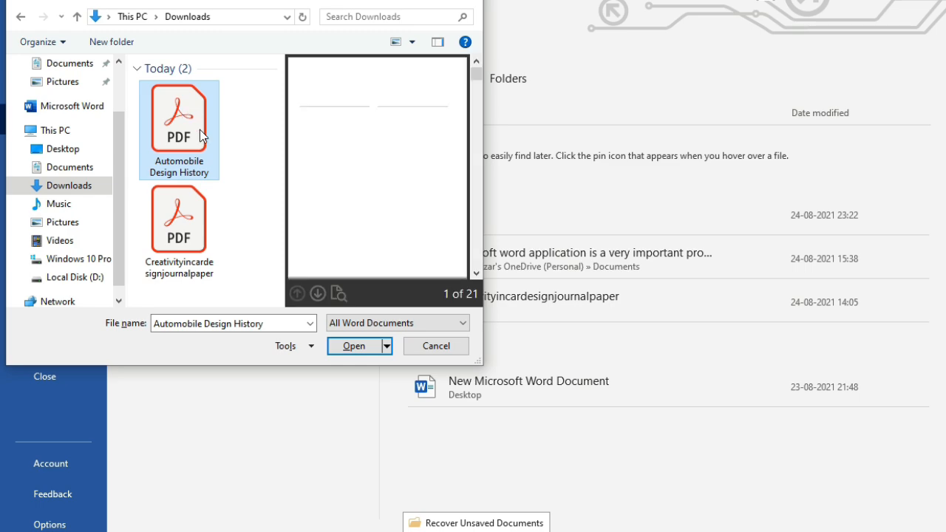
{"action": "left_click", "coordinate": [353, 345]}
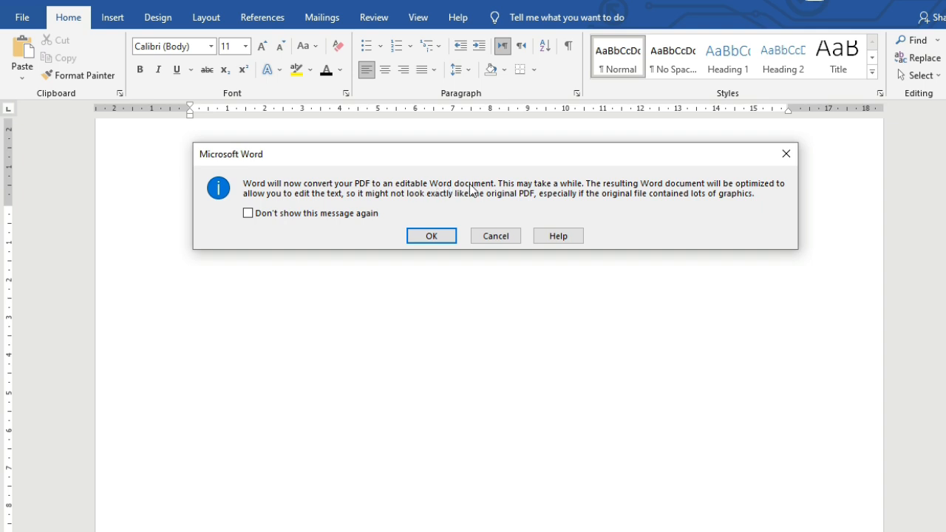
{"action": "left_click", "coordinate": [433, 236]}
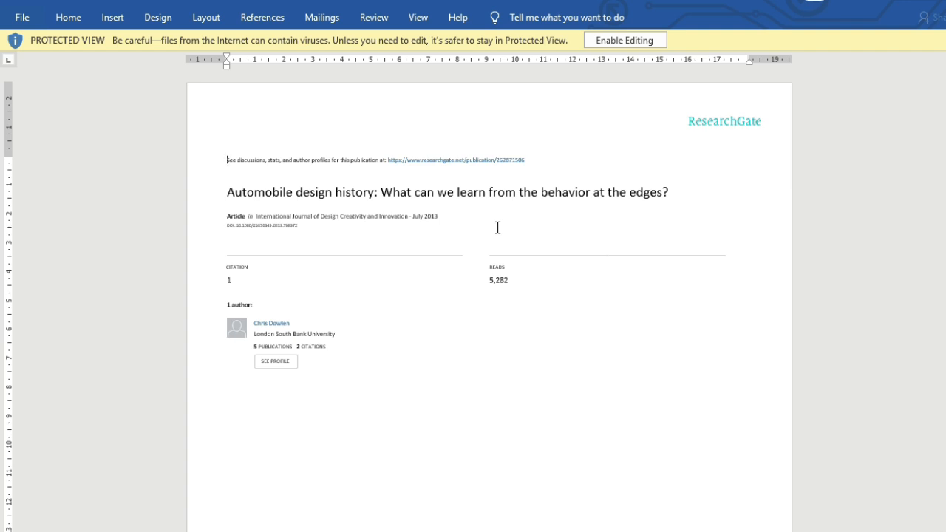
{"action": "left_click", "coordinate": [619, 42]}
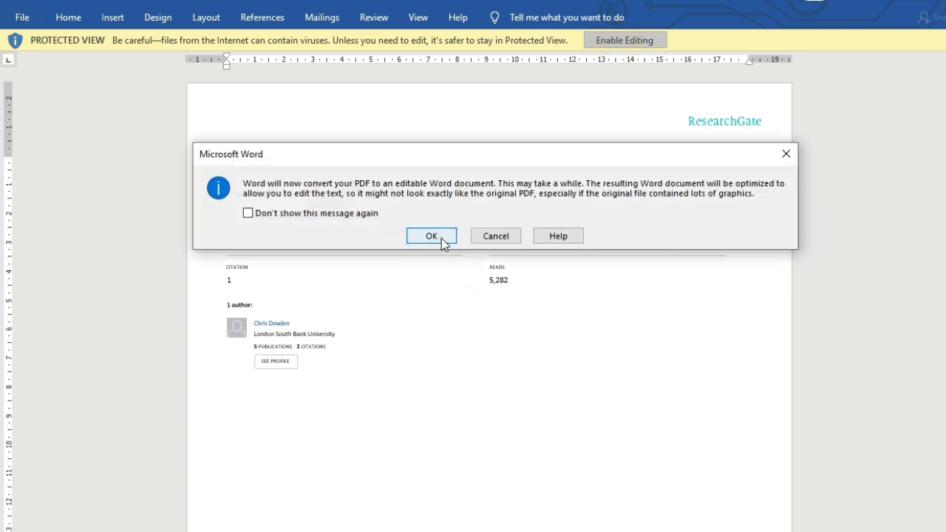
{"action": "left_click", "coordinate": [432, 237]}
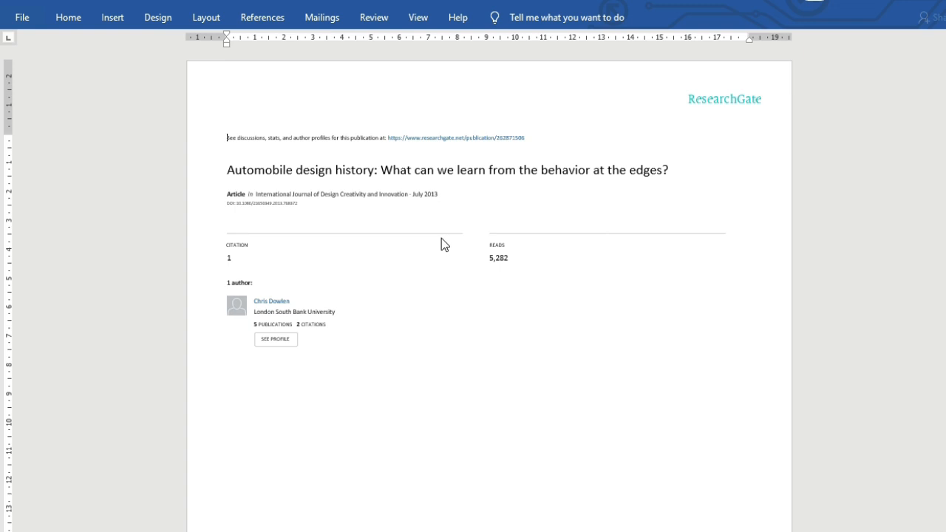
- Insert an empty paragraph after the de Dion paragraph beneath the Figure 1 caption
{"action": "scroll", "coordinate": [467, 316], "scroll_direction": "down", "scroll_amount": 1}
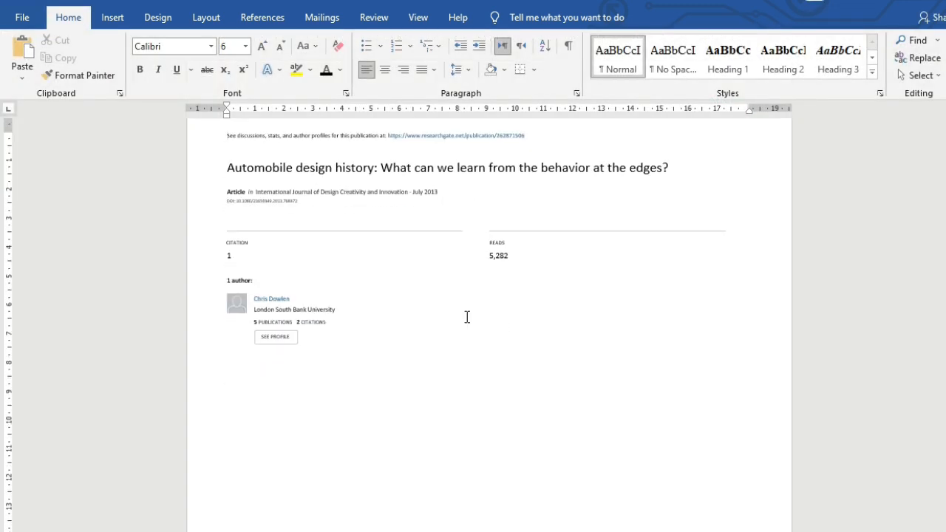
{"action": "scroll", "coordinate": [469, 315], "scroll_direction": "down", "scroll_amount": 5}
{"action": "scroll", "coordinate": [471, 315], "scroll_direction": "down", "scroll_amount": 5}
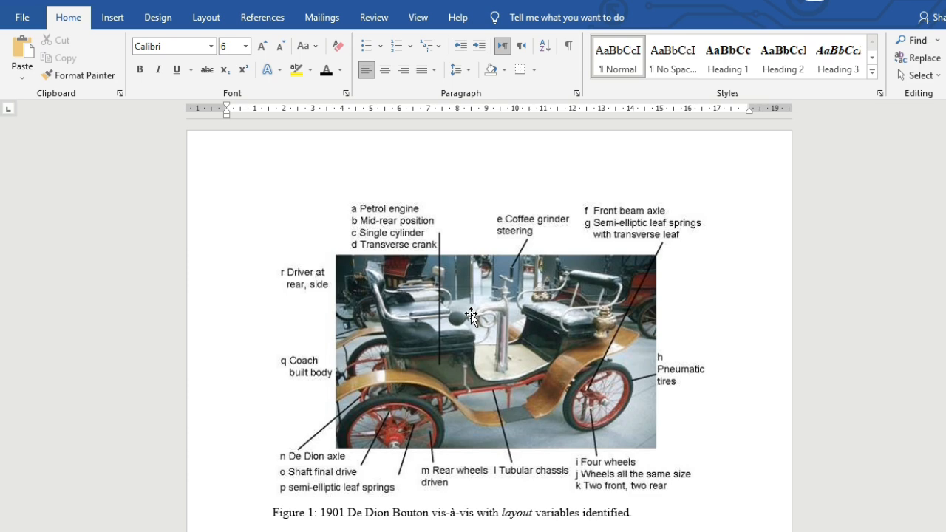
{"action": "scroll", "coordinate": [508, 303], "scroll_direction": "down", "scroll_amount": 5}
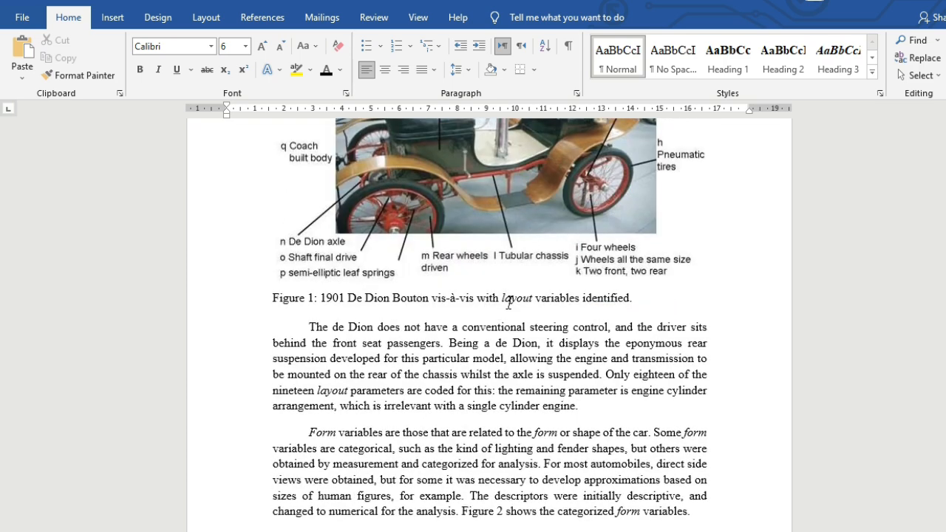
{"action": "scroll", "coordinate": [510, 303], "scroll_direction": "down", "scroll_amount": 2}
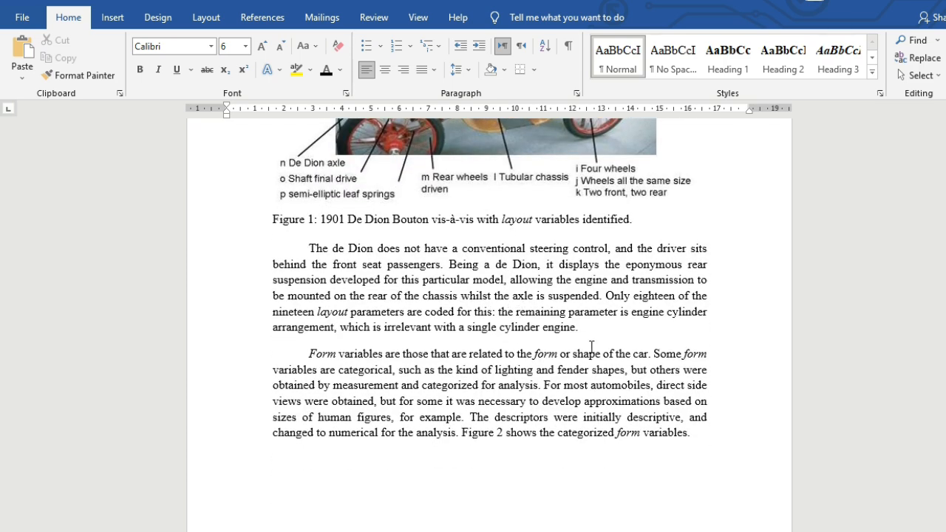
{"action": "left_click", "coordinate": [596, 327]}
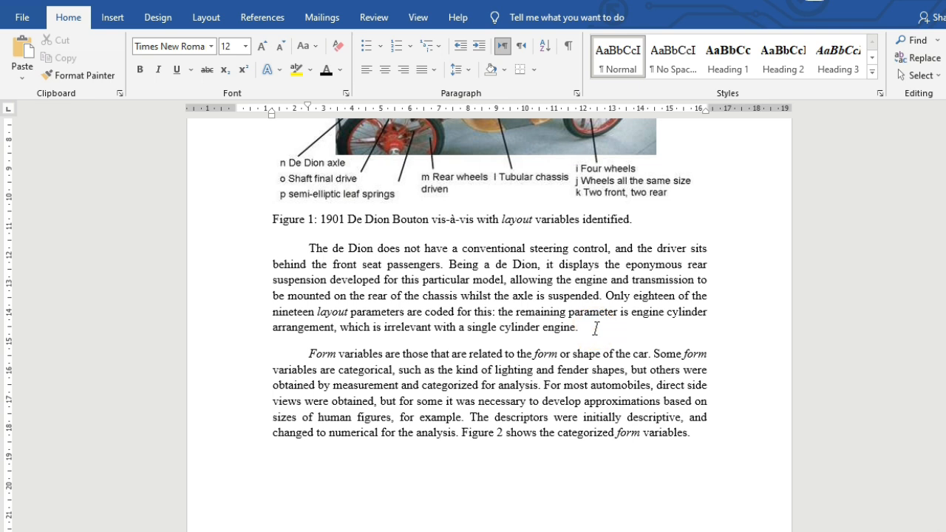
{"action": "key", "text": "Return"}
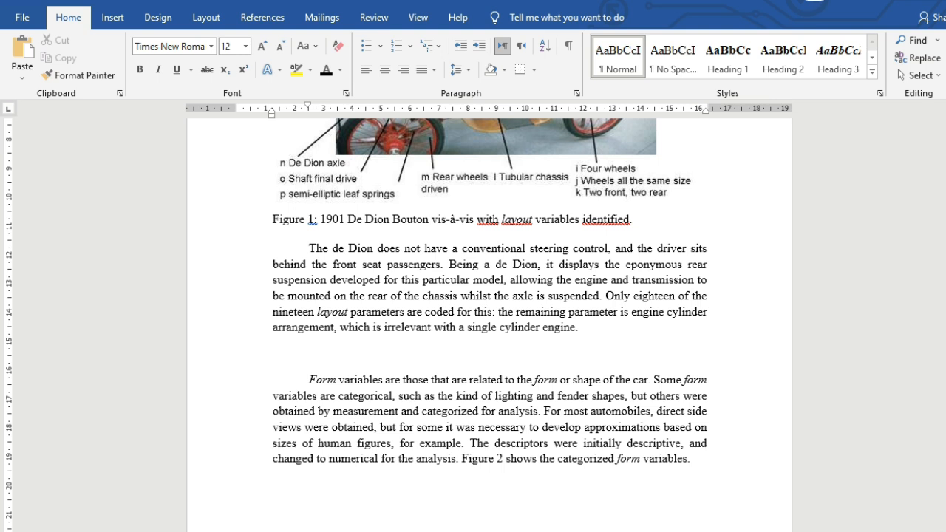
{"action": "type", "text": "cars"}
{"action": "key", "text": "BackSpace"}
{"action": "key", "text": "BackSpace"}
{"action": "key", "text": "BackSpace"}
- Copy the de Dion paragraph beneath Figure 1 and paste the duplicate on a new line directly after it
{"action": "left_click_drag", "start_coordinate": [308, 249], "coordinate": [572, 340]}
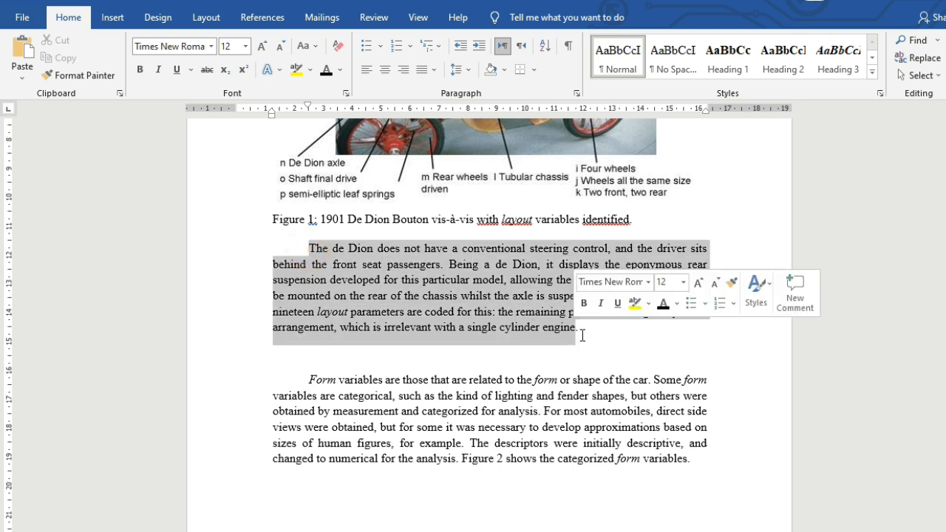
{"action": "right_click", "coordinate": [500, 294]}
{"action": "left_click", "coordinate": [545, 317]}
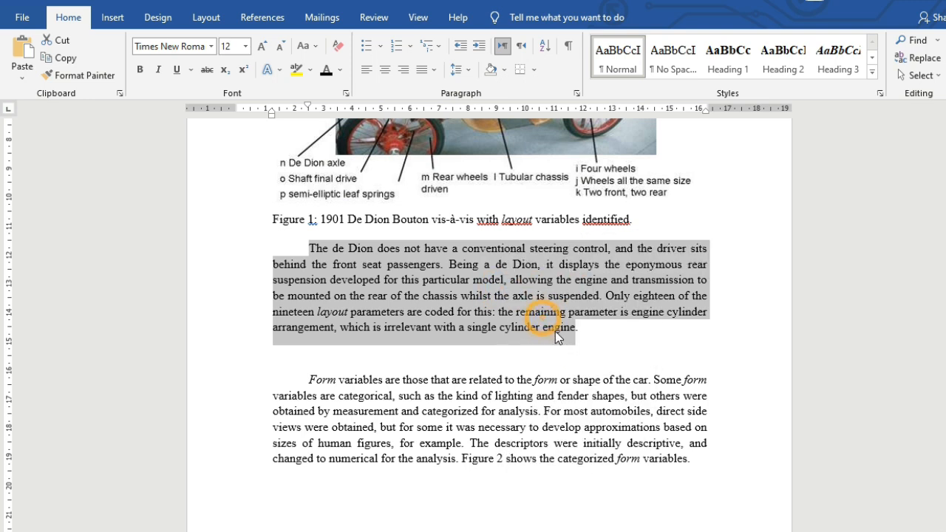
{"action": "left_click", "coordinate": [589, 335]}
{"action": "key", "text": "Return"}
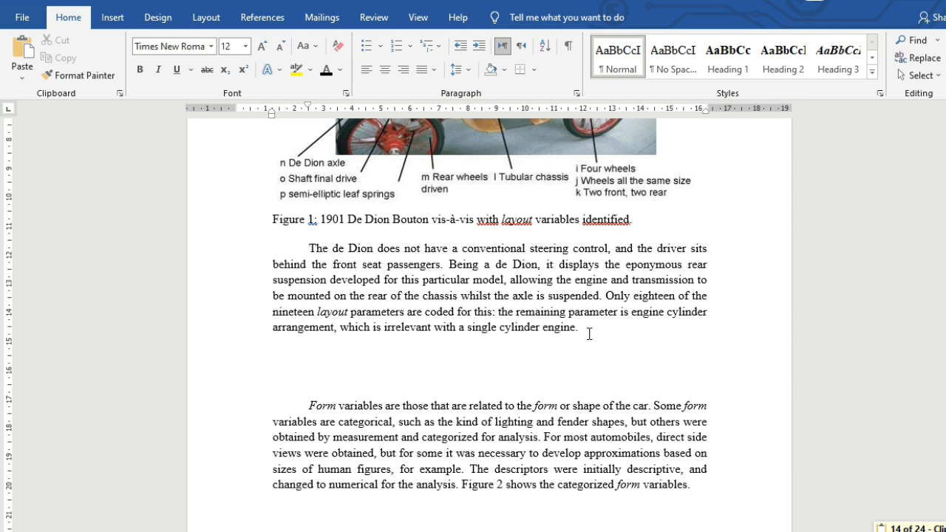
{"action": "key", "text": "ctrl+v"}
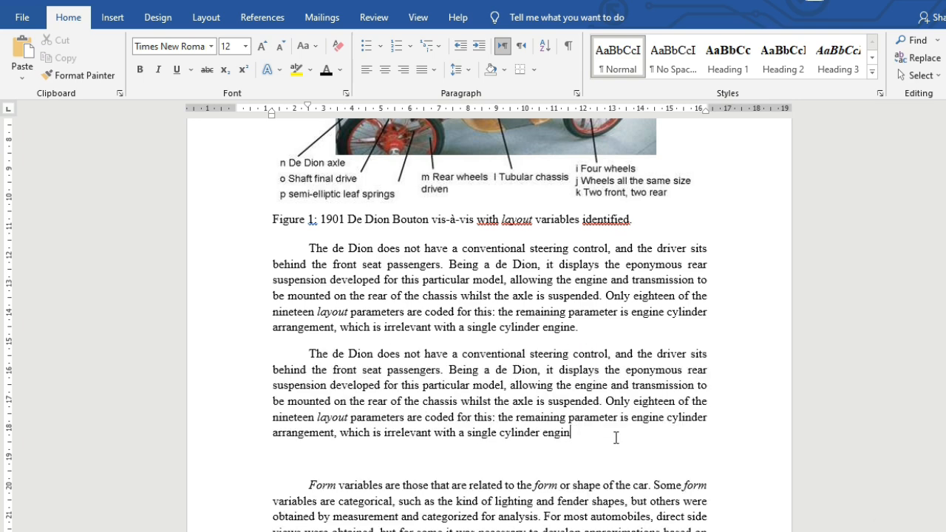
- Replace the closing words "cylinder engine." of the duplicated de Dion paragraph with random filler characters
{"action": "key", "text": "BackSpace"}
{"action": "key", "text": "BackSpace"}
{"action": "key", "text": "BackSpace"}
{"action": "key", "text": "BackSpace"}
{"action": "key", "text": "BackSpace"}
{"action": "key", "text": "BackSpace"}
{"action": "key", "text": "BackSpace"}
{"action": "key", "text": "BackSpace"}
{"action": "key", "text": "BackSpace"}
{"action": "key", "text": "BackSpace"}
{"action": "key", "text": "BackSpace"}
{"action": "key", "text": "BackSpace"}
{"action": "key", "text": "BackSpace"}
{"action": "key", "text": "BackSpace"}
{"action": "key", "text": "BackSpace"}
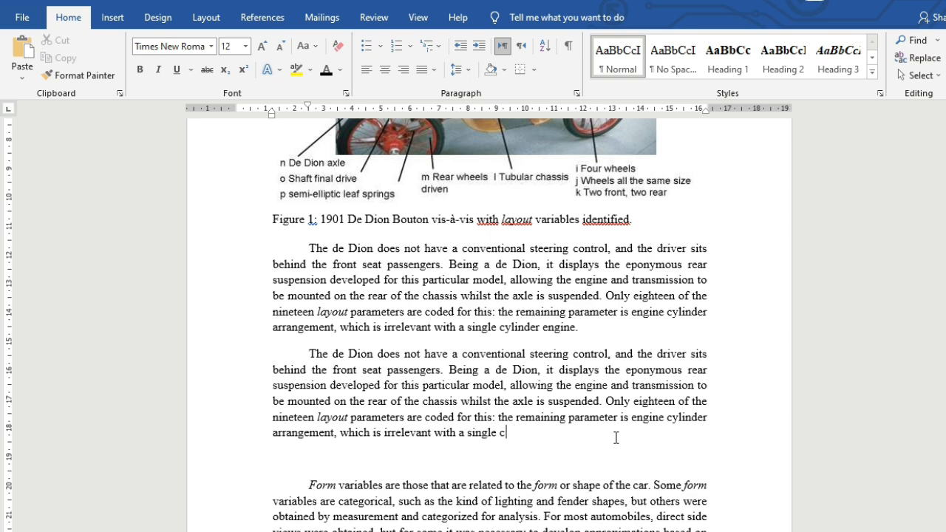
{"action": "type", "text": "içeirçire"}
{"action": "type", "text": "r"}
{"action": "scroll", "coordinate": [636, 377], "scroll_direction": "up", "scroll_amount": 8}
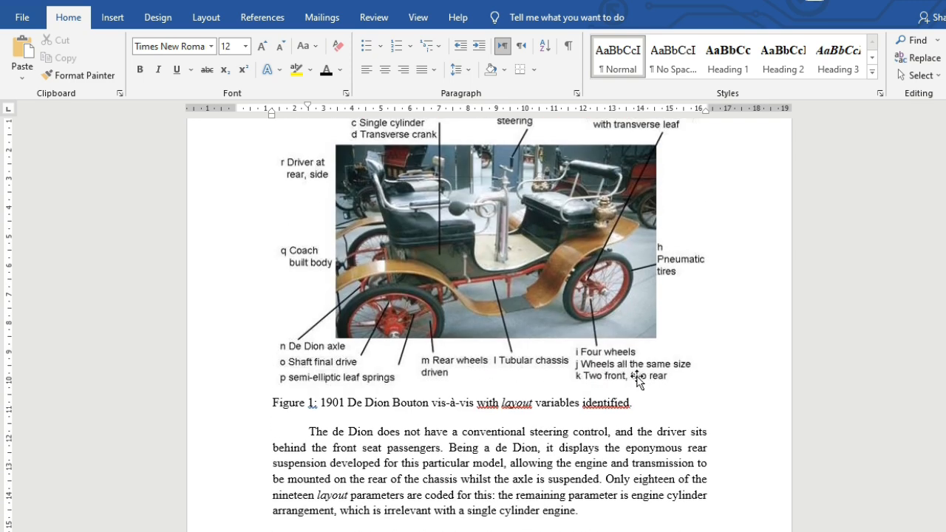
{"action": "scroll", "coordinate": [580, 366], "scroll_direction": "up", "scroll_amount": 5}
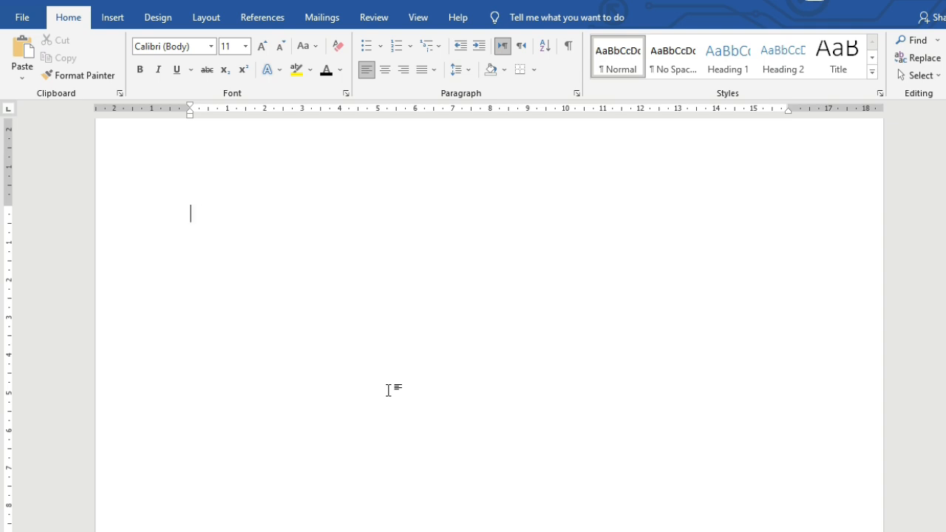
- From the blank document, open the Automobile Design History PDF from Downloads again, accepting the conversion and enabling editing
{"action": "left_click", "coordinate": [22, 17]}
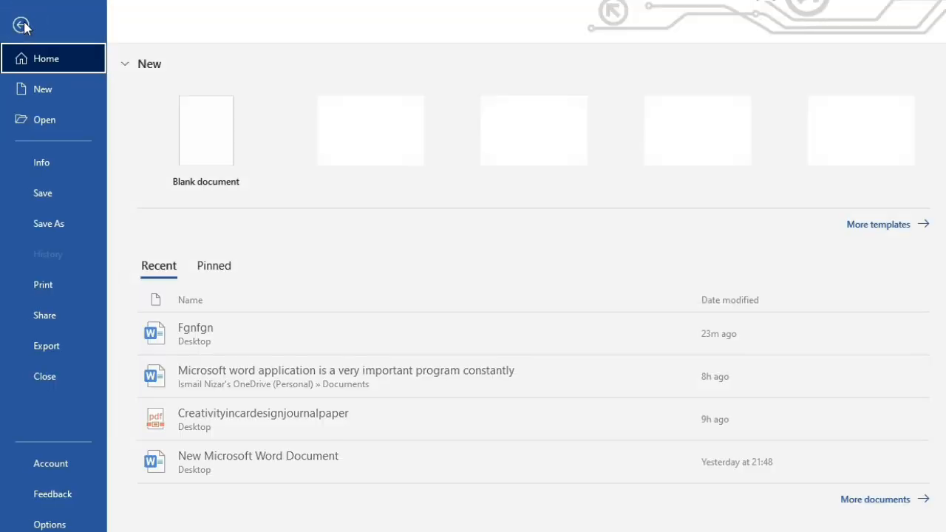
{"action": "left_click", "coordinate": [55, 121]}
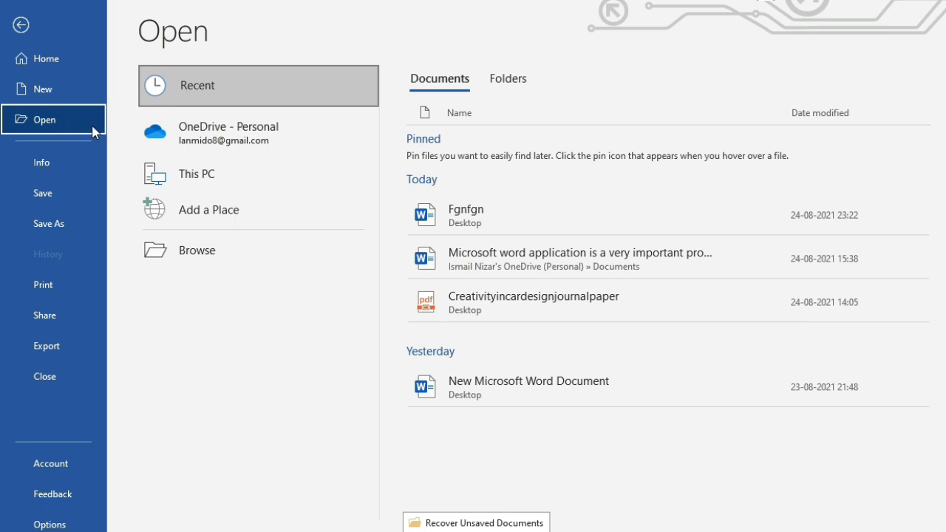
{"action": "left_click", "coordinate": [197, 251]}
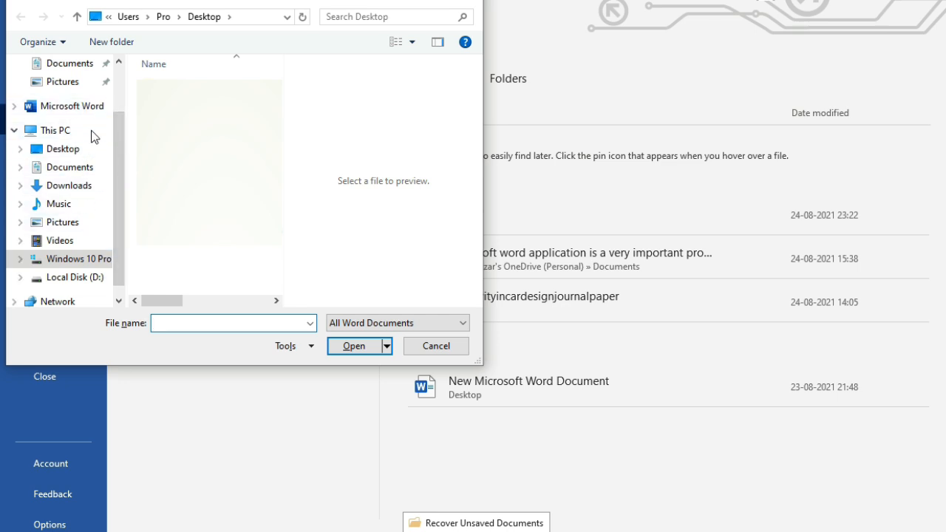
{"action": "left_click", "coordinate": [85, 189]}
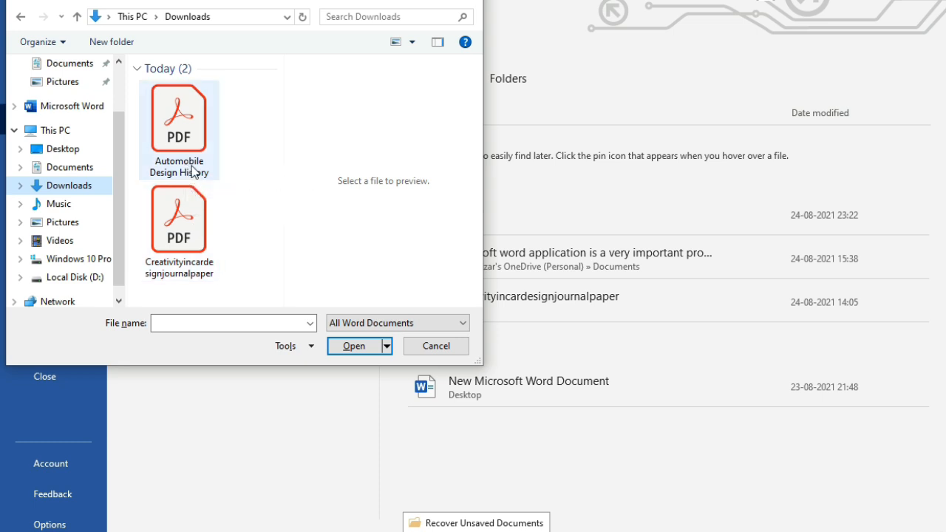
{"action": "left_click", "coordinate": [181, 120]}
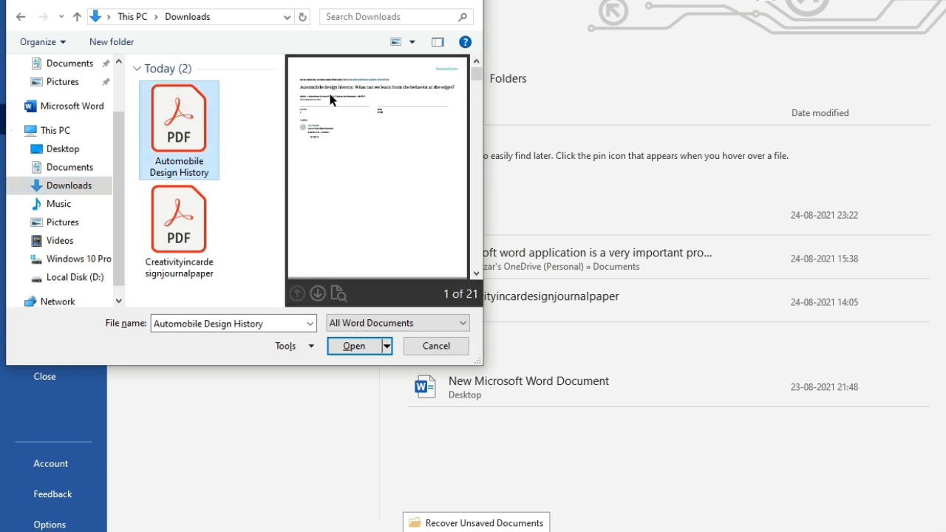
{"action": "left_click", "coordinate": [354, 347]}
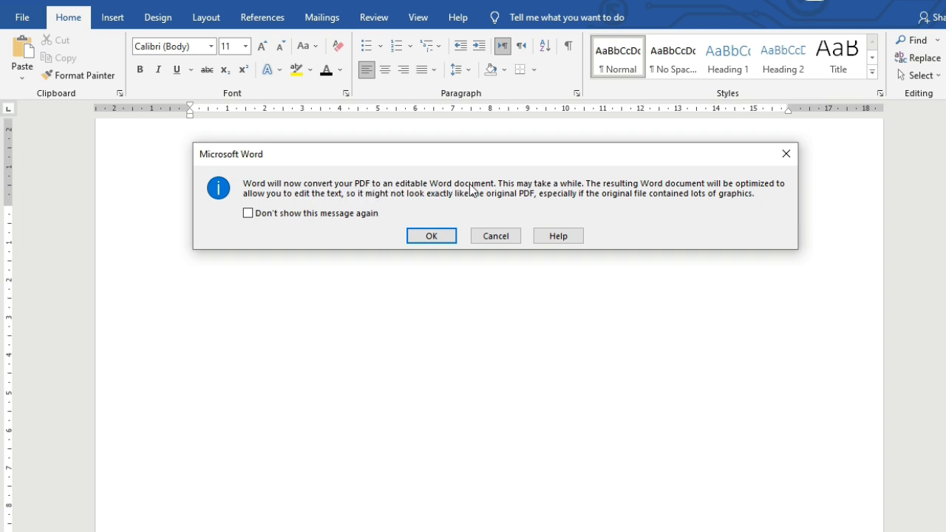
{"action": "left_click", "coordinate": [434, 237]}
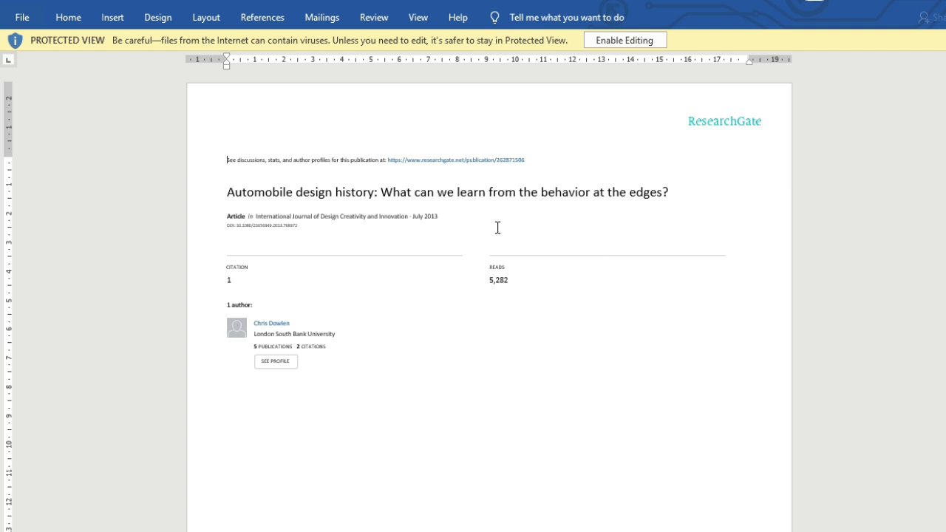
{"action": "left_click", "coordinate": [618, 41]}
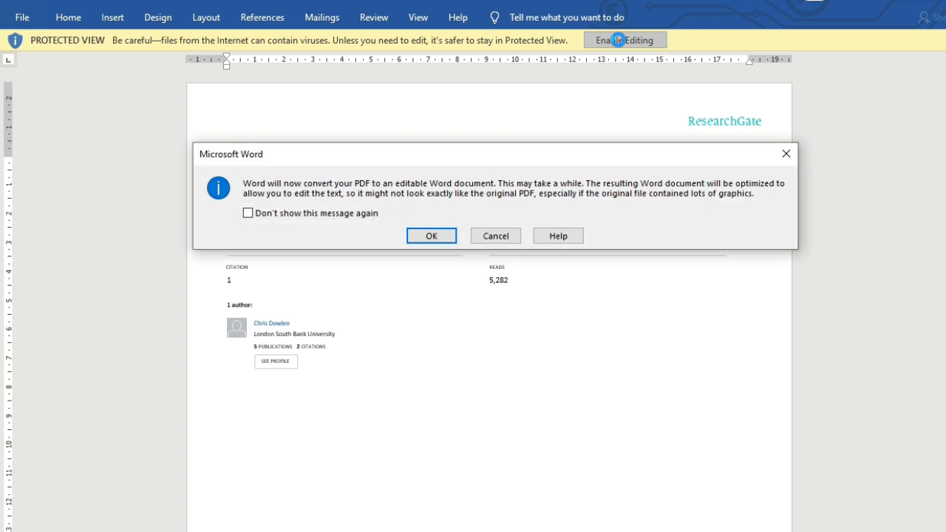
{"action": "left_click", "coordinate": [436, 237]}
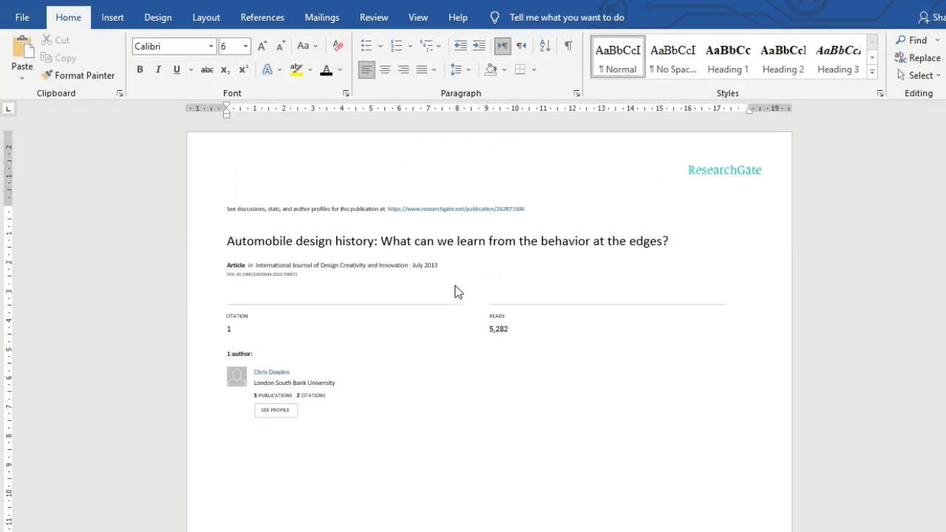
- In the reopened document, insert an empty paragraph after the de Dion paragraph that follows the Figure 1 caption
{"action": "scroll", "coordinate": [467, 317], "scroll_direction": "down", "scroll_amount": 2}
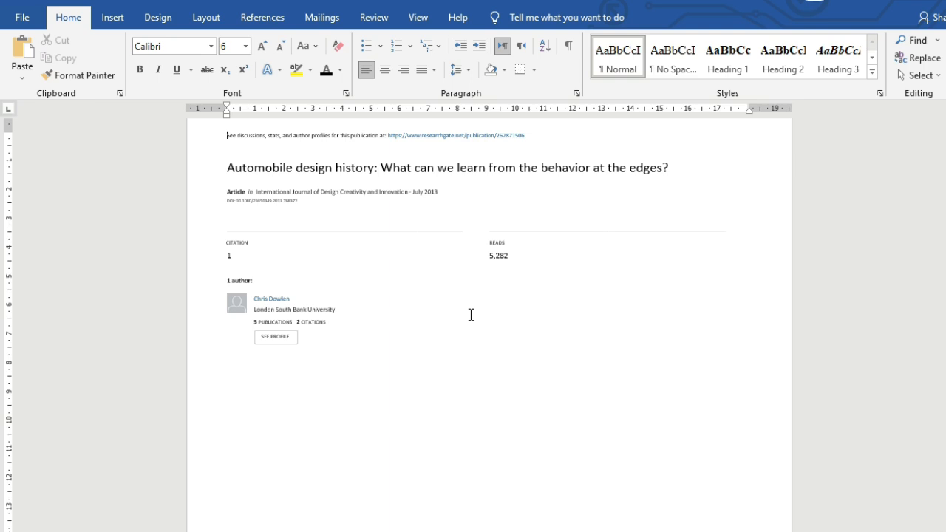
{"action": "scroll", "coordinate": [470, 315], "scroll_direction": "down", "scroll_amount": 10}
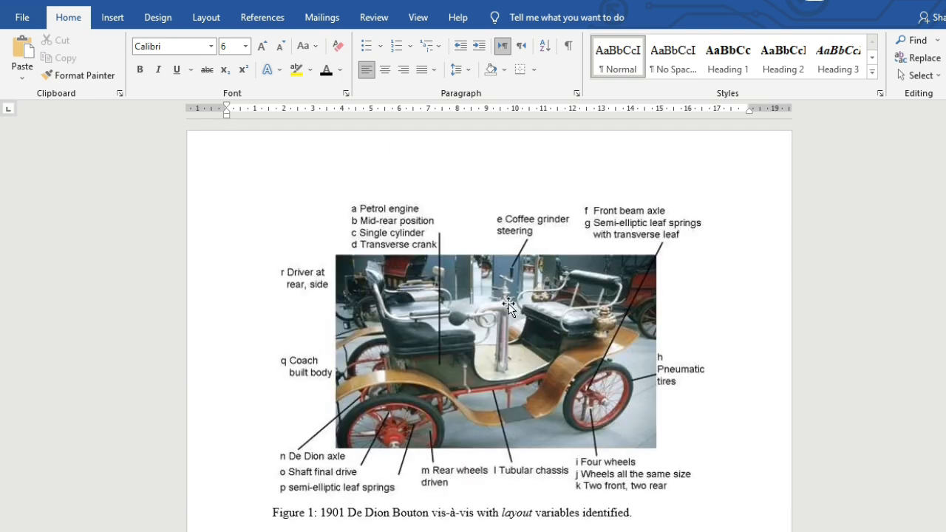
{"action": "scroll", "coordinate": [509, 302], "scroll_direction": "down", "scroll_amount": 6}
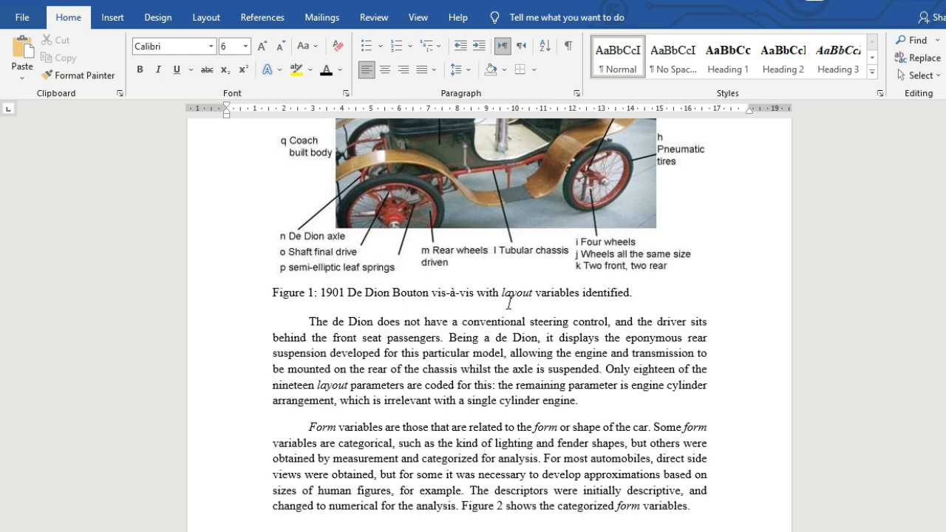
{"action": "scroll", "coordinate": [509, 303], "scroll_direction": "down", "scroll_amount": 2}
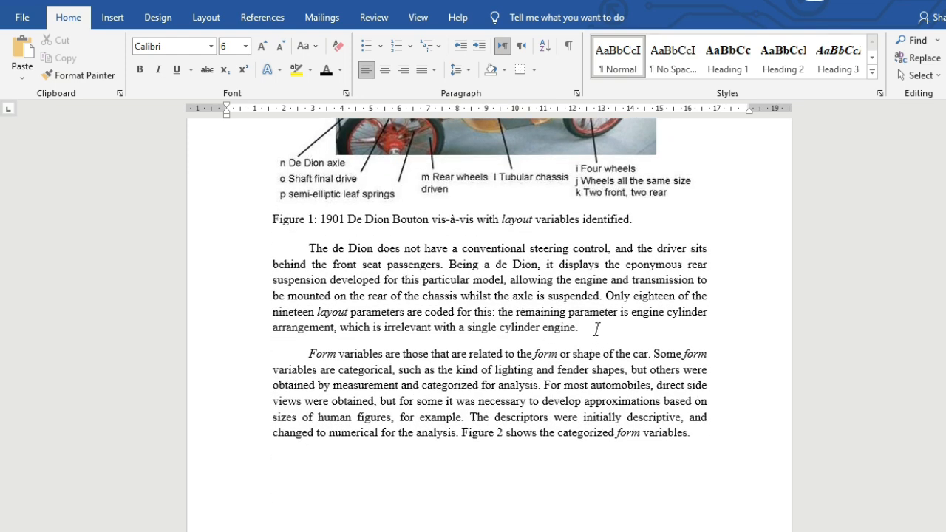
{"action": "left_click", "coordinate": [596, 328]}
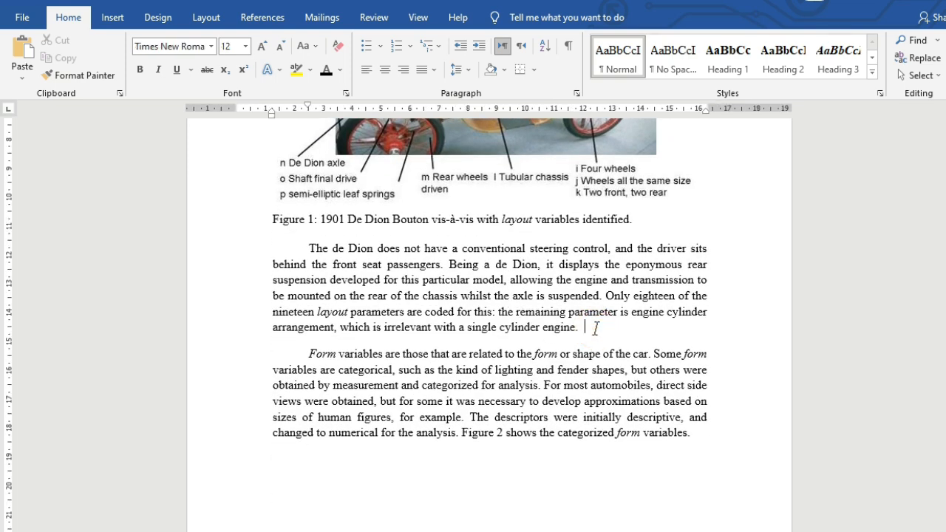
{"action": "key", "text": "Return"}
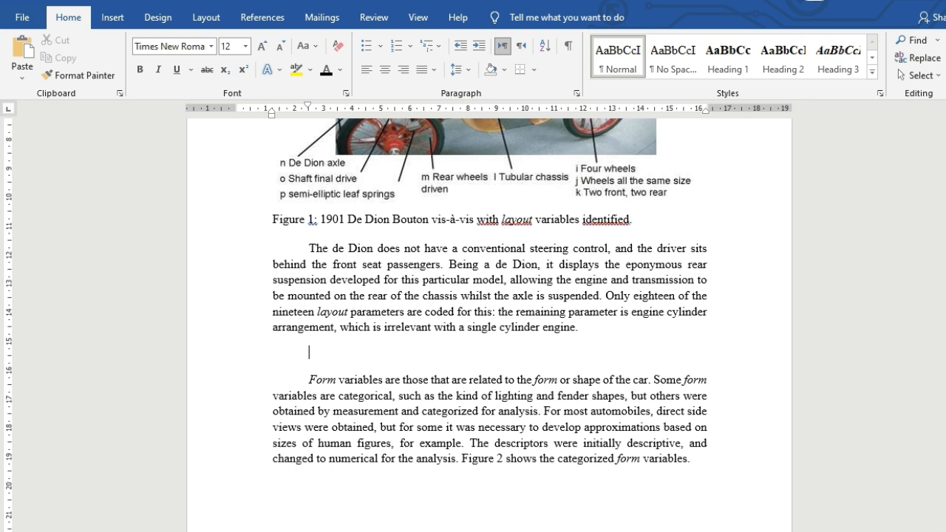
{"action": "type", "text": "ca"}
{"action": "key", "text": "BackSpace"}
{"action": "key", "text": "BackSpace"}
{"action": "key", "text": "BackSpace"}
- Copy the de Dion paragraph beneath Figure 1 and paste the duplicate on a new line directly below it
{"action": "left_click", "coordinate": [307, 249]}
{"action": "left_click_drag", "start_coordinate": [354, 266], "coordinate": [576, 334]}
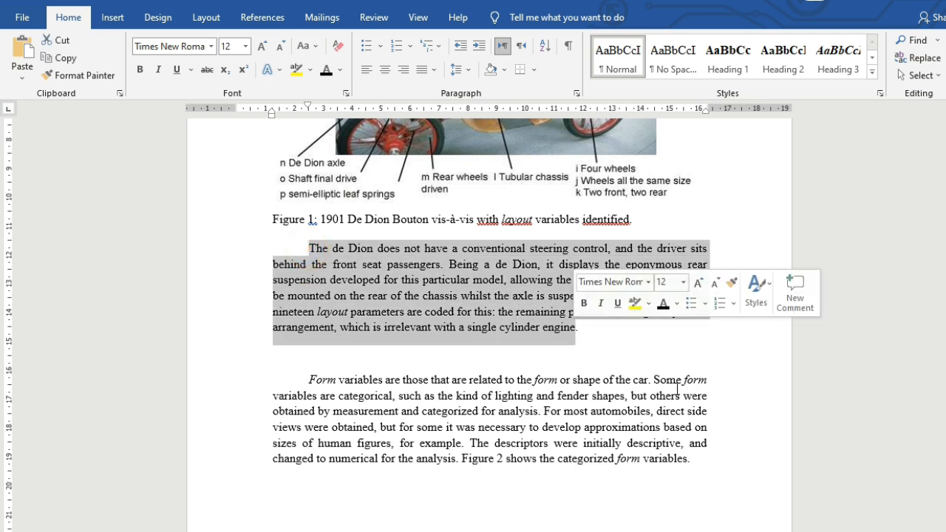
{"action": "right_click", "coordinate": [501, 294]}
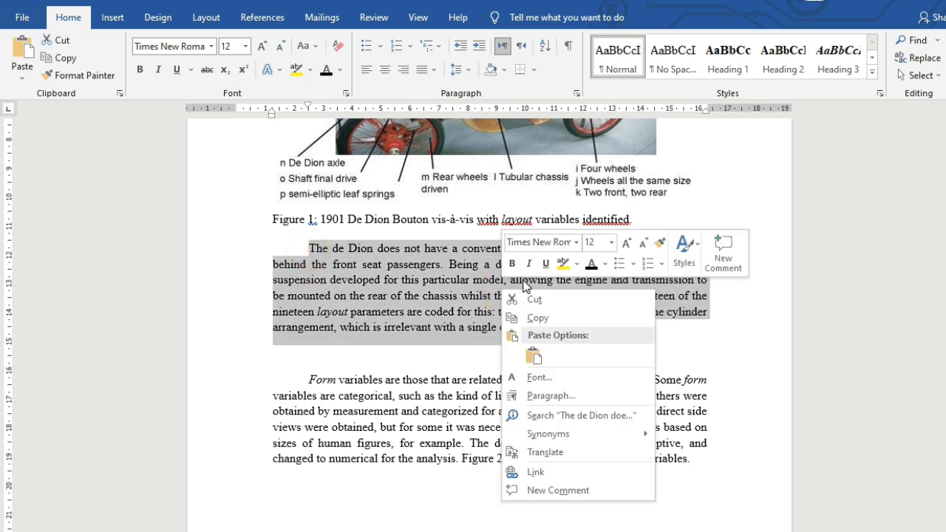
{"action": "left_click", "coordinate": [546, 317]}
{"action": "left_click", "coordinate": [585, 332]}
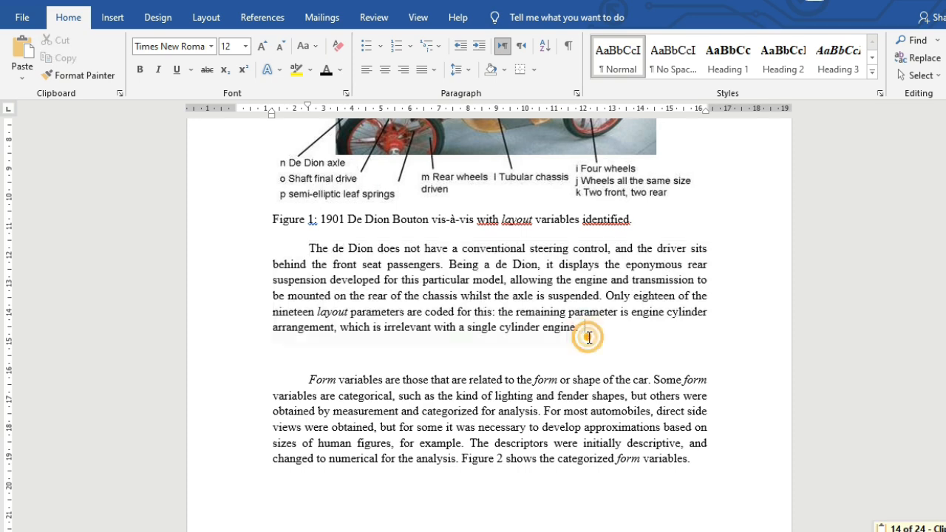
{"action": "key", "text": "Return"}
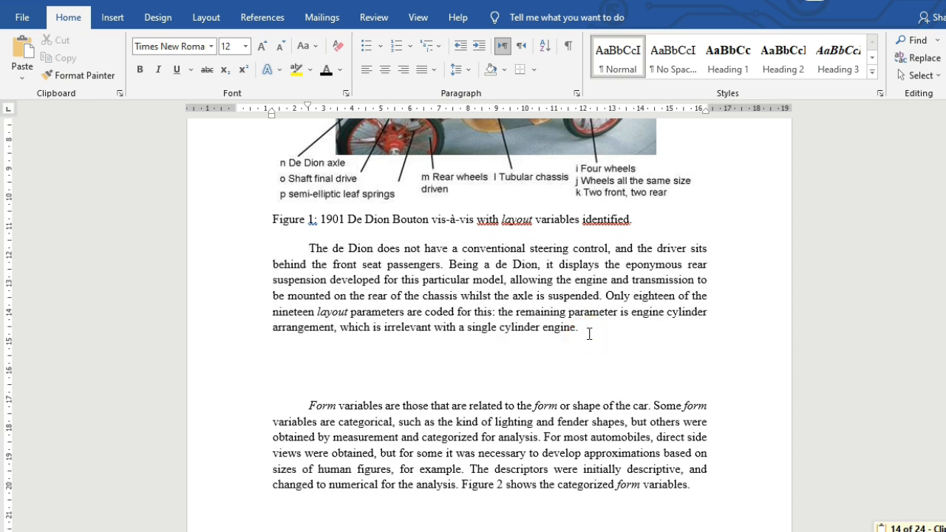
{"action": "key", "text": "ctrl+v"}
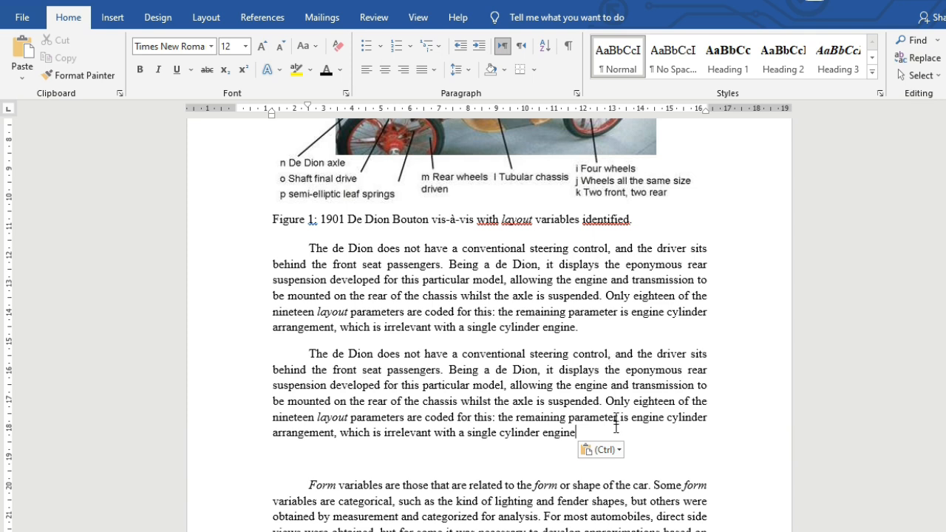
- Replace the closing words of the duplicated de Dion paragraph with the filler text "içeirçire"
{"action": "key", "text": "BackSpace"}
{"action": "key", "text": "BackSpace"}
{"action": "key", "text": "BackSpace"}
{"action": "key", "text": "BackSpace"}
{"action": "key", "text": "BackSpace"}
{"action": "key", "text": "BackSpace"}
{"action": "key", "text": "BackSpace"}
{"action": "key", "text": "BackSpace"}
{"action": "key", "text": "BackSpace"}
{"action": "key", "text": "BackSpace"}
{"action": "key", "text": "BackSpace"}
{"action": "key", "text": "BackSpace"}
{"action": "key", "text": "BackSpace"}
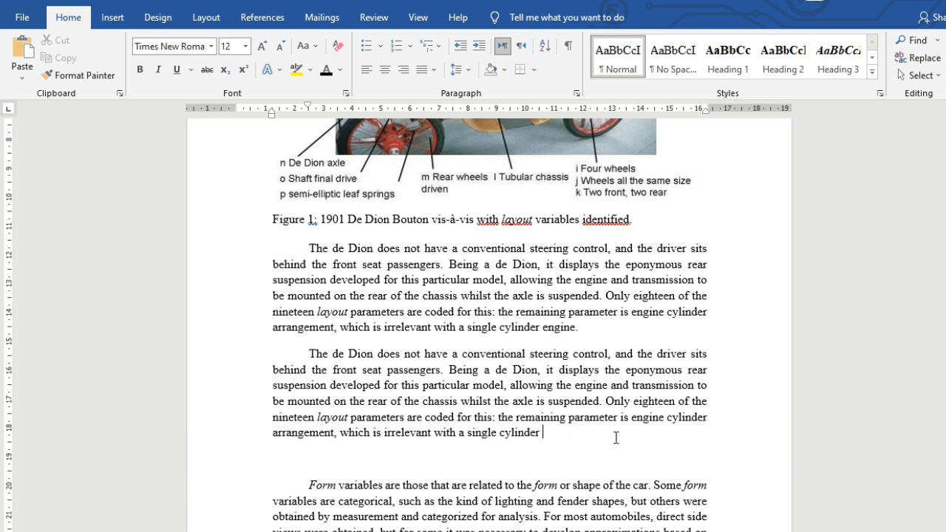
{"action": "key", "text": "BackSpace"}
{"action": "key", "text": "BackSpace"}
{"action": "type", "text": "içeirçire"}
- Cycle the letter case of the opening "Video provides" paragraph twice through uppercase and lowercase, ending on sentence case
{"action": "scroll", "coordinate": [638, 379], "scroll_direction": "up", "scroll_amount": 5}
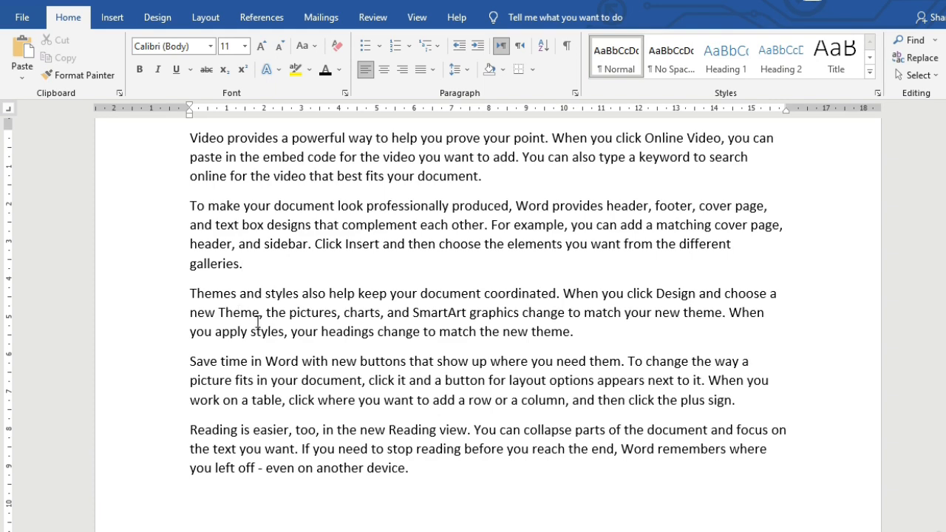
{"action": "scroll", "coordinate": [399, 317], "scroll_direction": "up", "scroll_amount": 3}
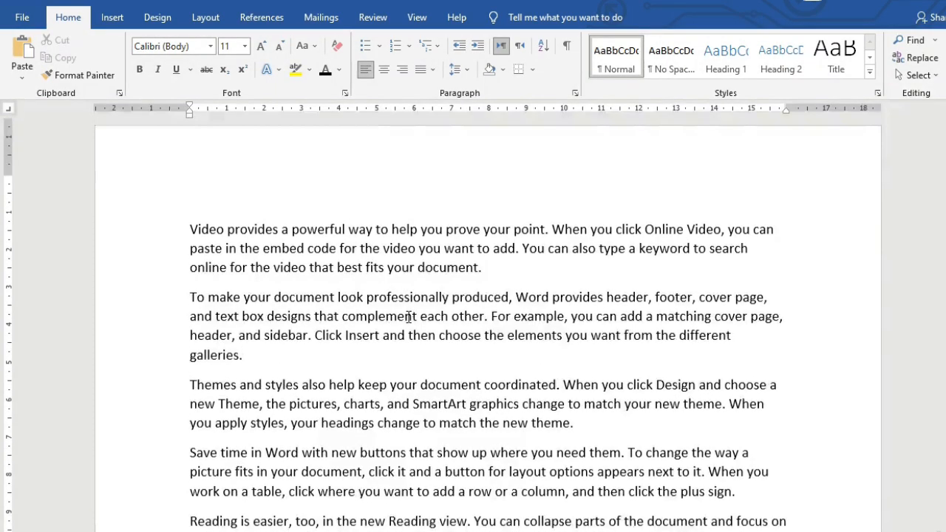
{"action": "scroll", "coordinate": [409, 316], "scroll_direction": "down", "scroll_amount": 1}
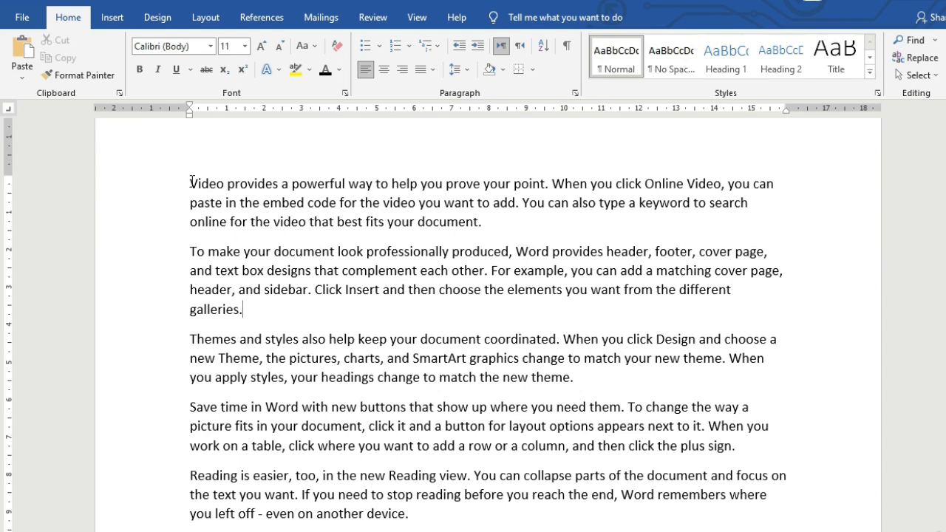
{"action": "left_click_drag", "start_coordinate": [190, 182], "coordinate": [490, 223]}
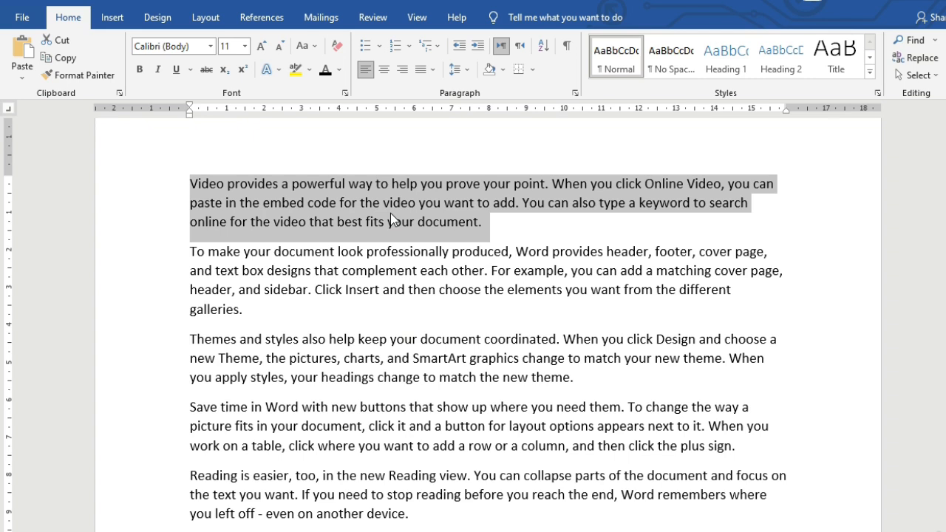
{"action": "key", "text": "shift+F3"}
{"action": "key", "text": "shift+F3"}
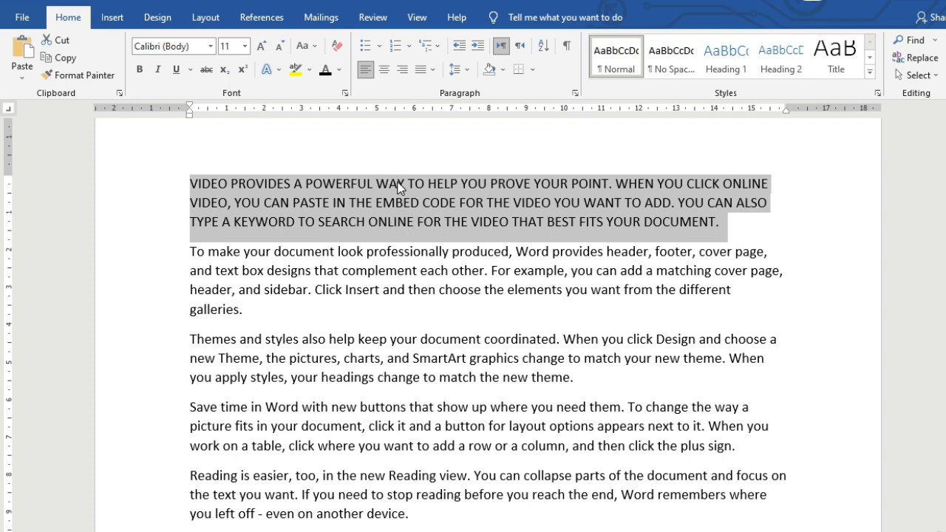
{"action": "key", "text": "shift+F3"}
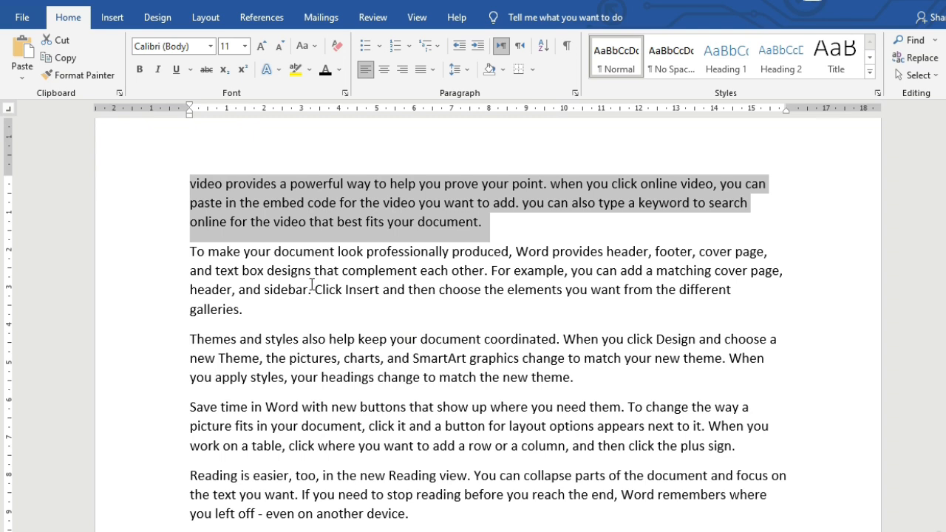
{"action": "key", "text": "shift+F3"}
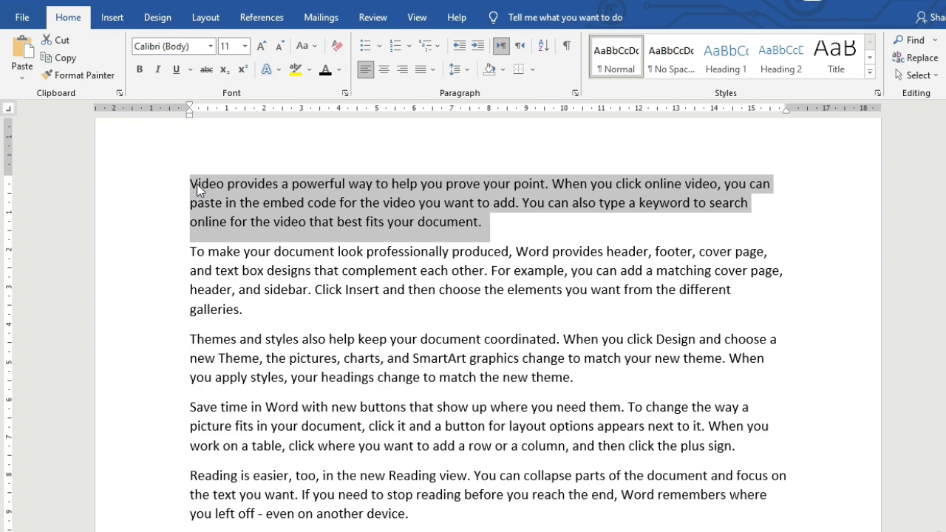
{"action": "key", "text": "shift+F3"}
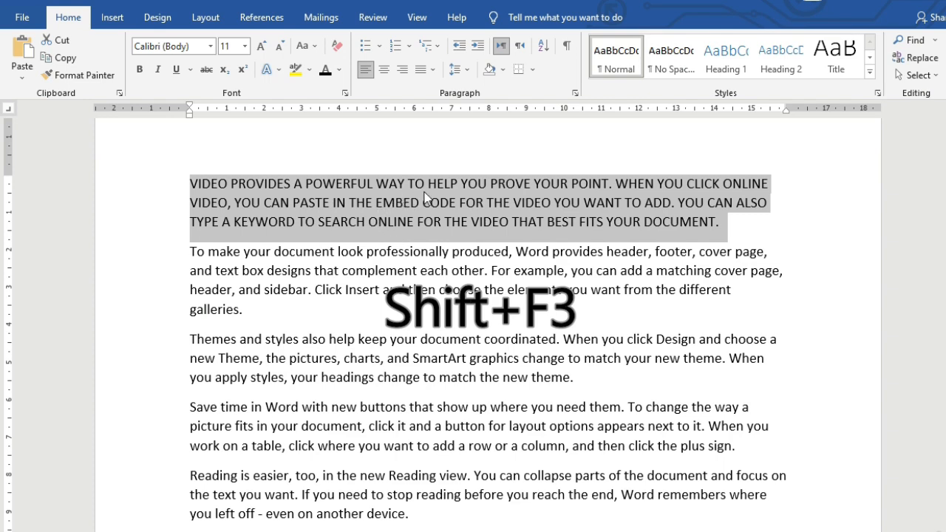
{"action": "key", "text": "shift+F3"}
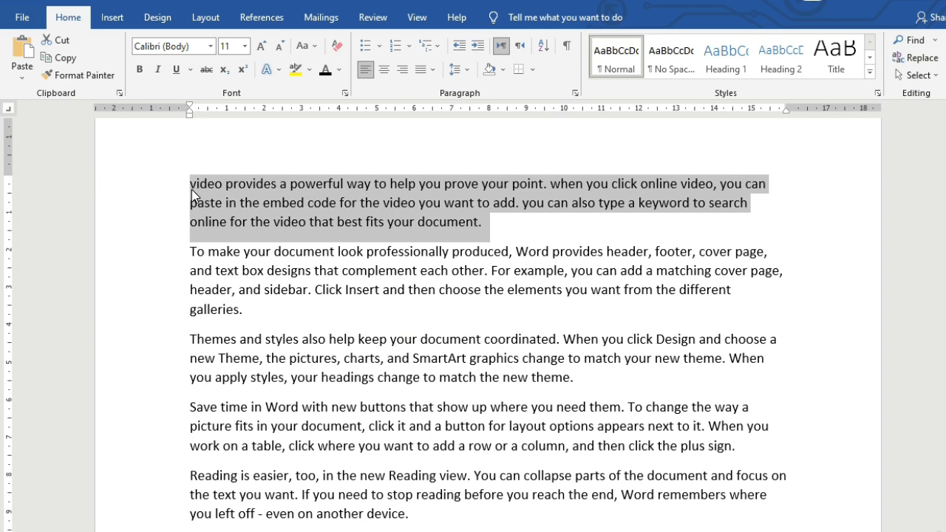
{"action": "key", "text": "shift+F3"}
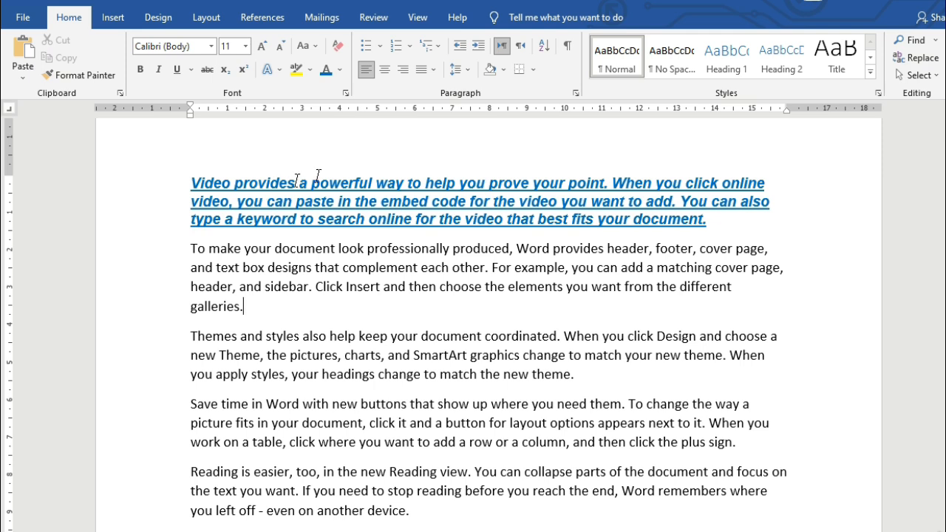
- Try the standard blue font colour on the "Themes and styles" paragraph, and undo the colour change
{"action": "left_click", "coordinate": [190, 333]}
{"action": "left_click_drag", "start_coordinate": [214, 337], "coordinate": [583, 373]}
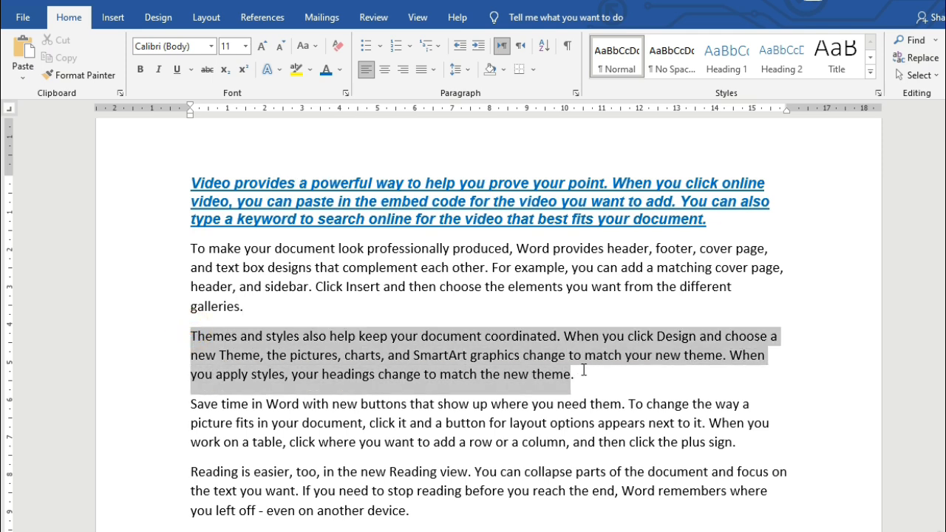
{"action": "left_click", "coordinate": [392, 377]}
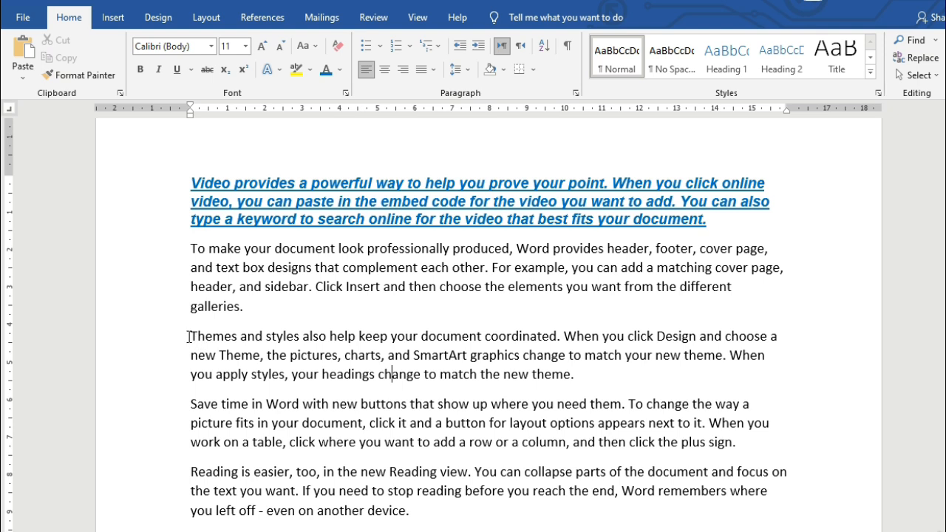
{"action": "left_click_drag", "start_coordinate": [191, 337], "coordinate": [573, 378]}
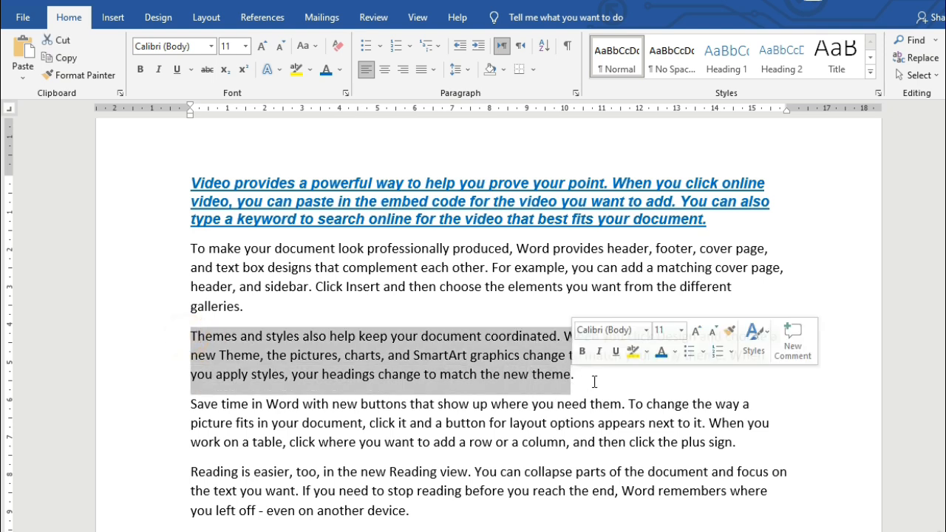
{"action": "left_click", "coordinate": [339, 70]}
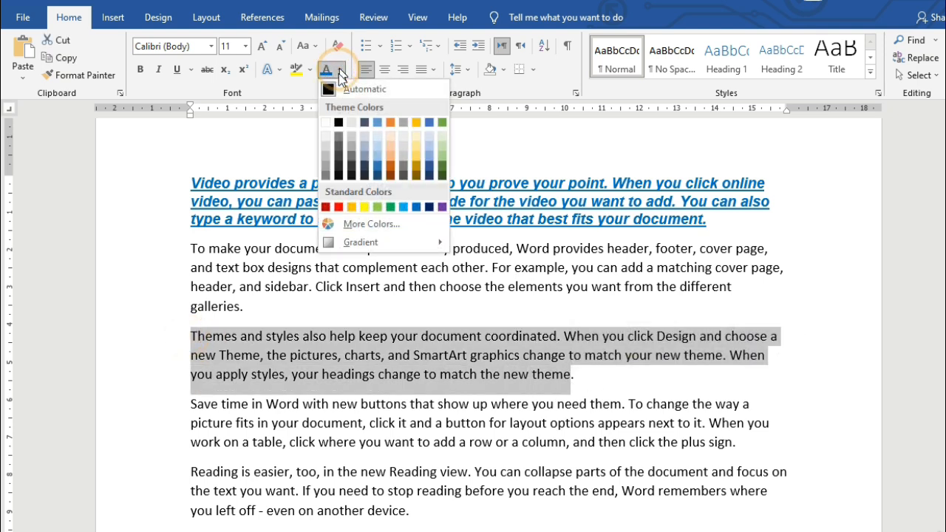
{"action": "left_click", "coordinate": [416, 208]}
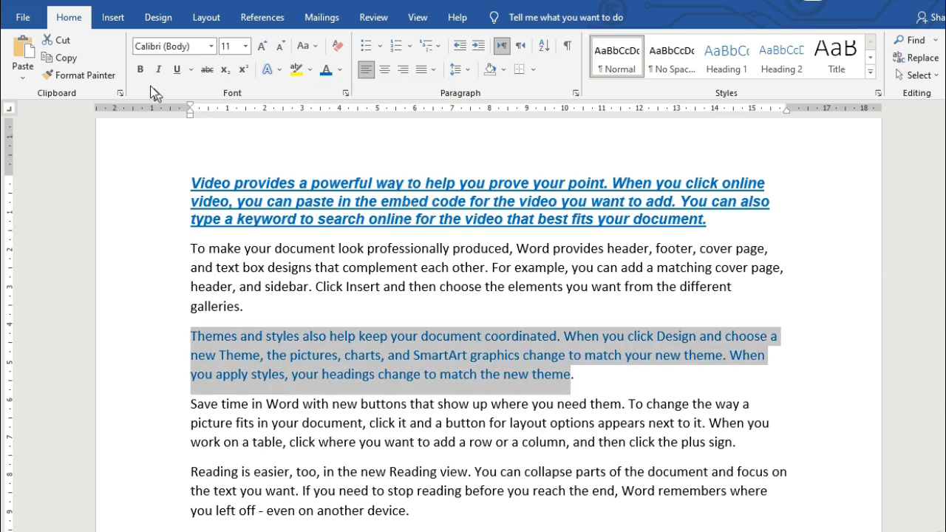
{"action": "key", "text": "ctrl+z"}
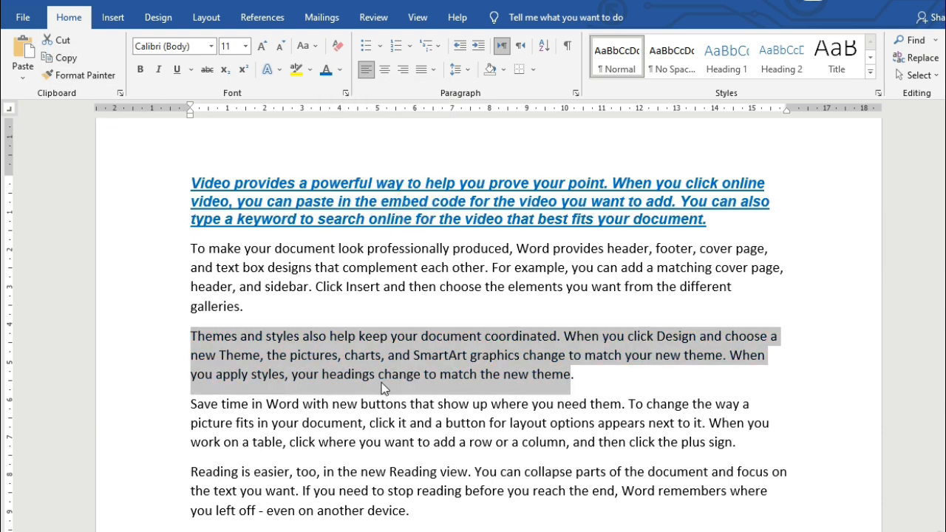
{"action": "left_click", "coordinate": [368, 409]}
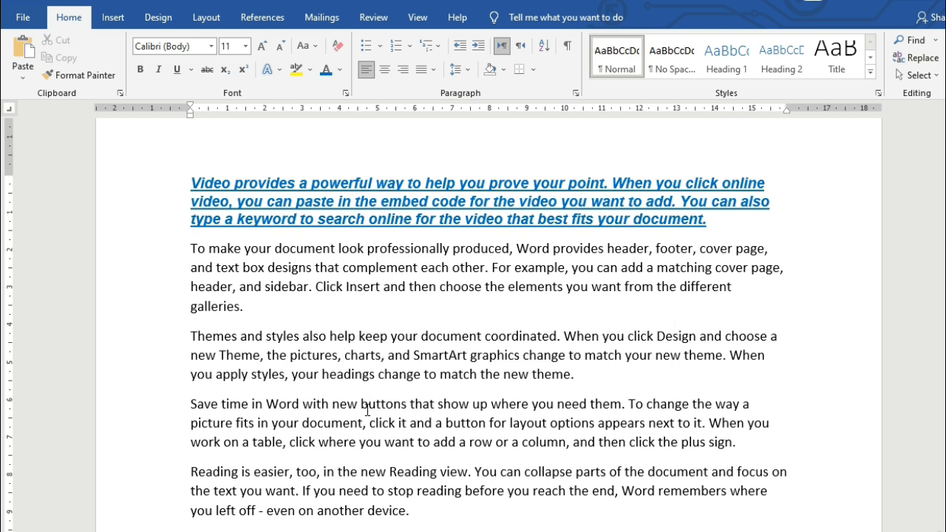
- Copy the opening paragraph's blue, bold, italic, underlined formatting to the "Themes and styles" paragraph with Format Painter
{"action": "left_click", "coordinate": [399, 204]}
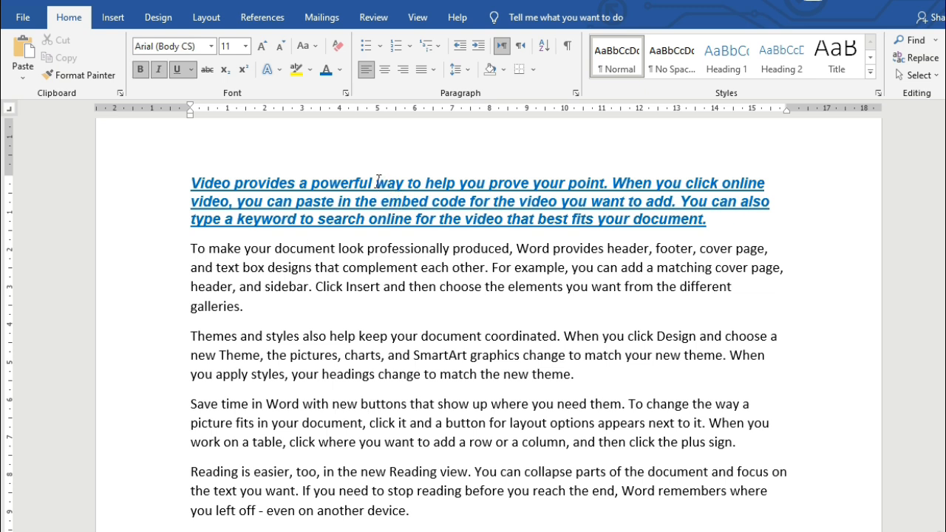
{"action": "double_click", "coordinate": [378, 185]}
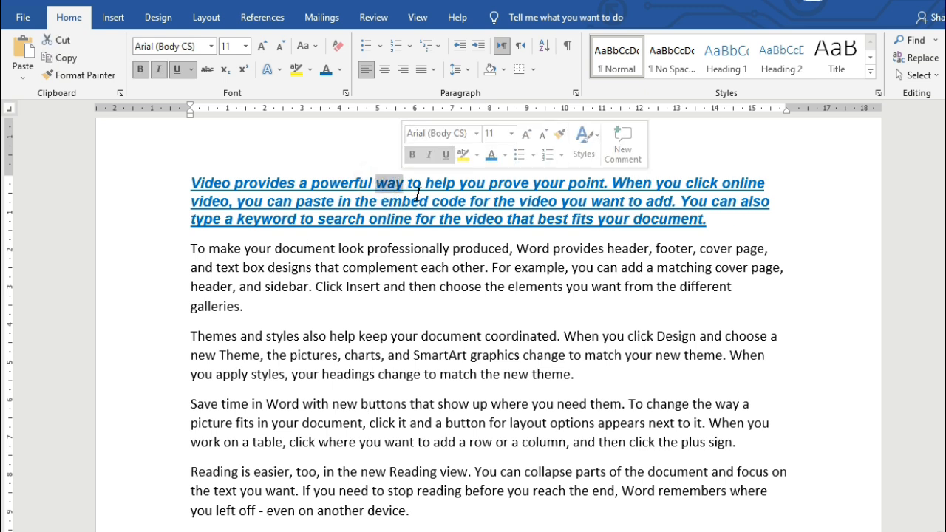
{"action": "left_click_drag", "start_coordinate": [419, 201], "coordinate": [428, 201]}
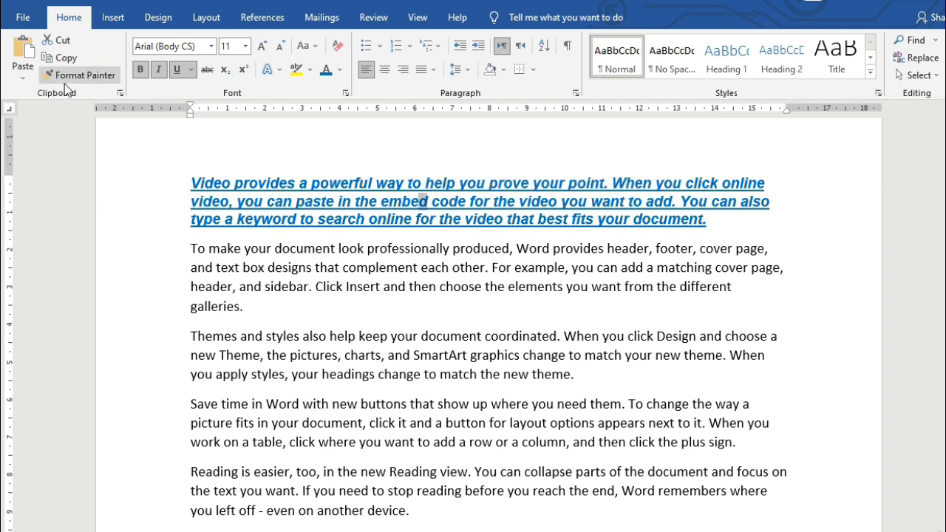
{"action": "left_click", "coordinate": [86, 81]}
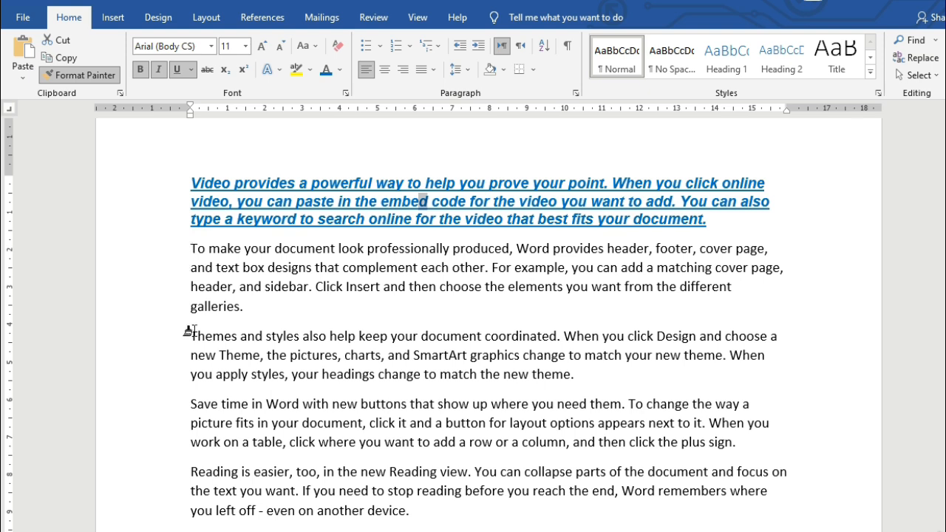
{"action": "mouse_move", "coordinate": [190, 336]}
{"action": "left_mouse_down"}
{"action": "mouse_move", "coordinate": [253, 353]}
{"action": "mouse_move", "coordinate": [573, 378]}
{"action": "left_mouse_up"}
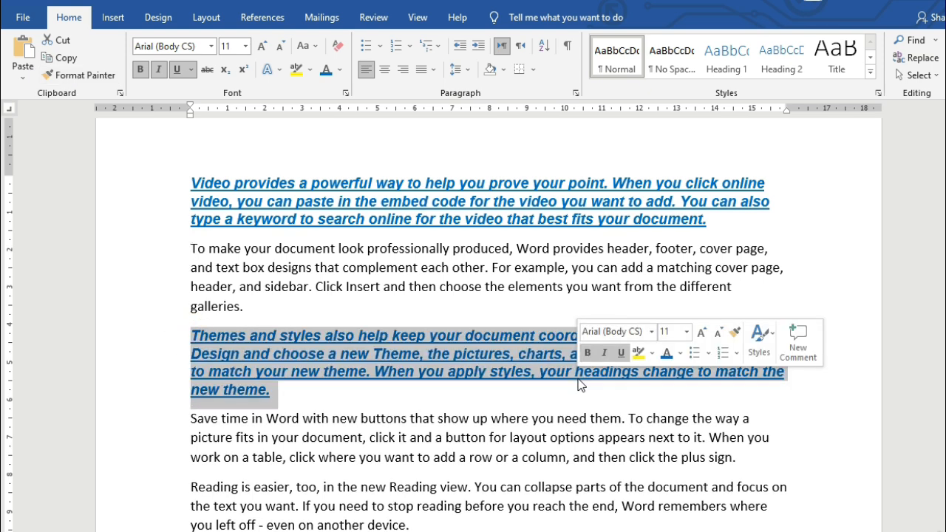
{"action": "left_click", "coordinate": [523, 432]}
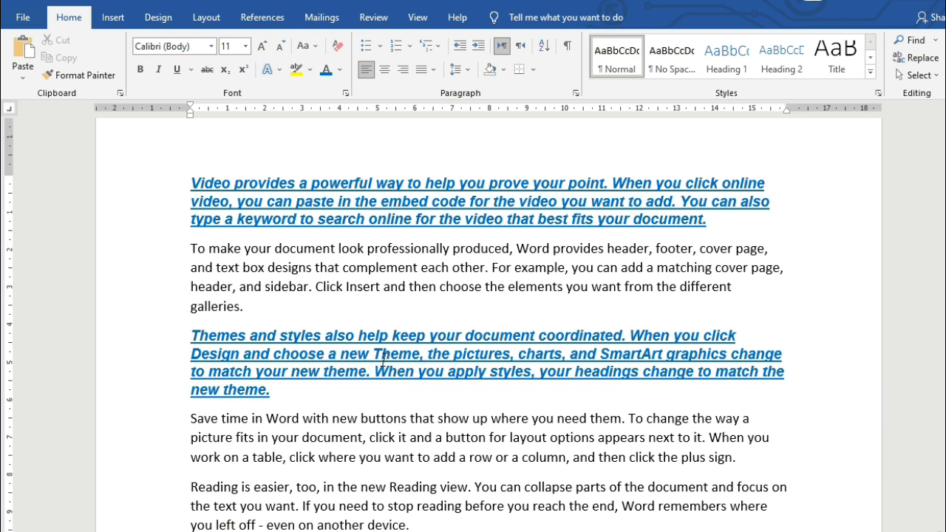
- Copy the "Themes and styles" paragraph's formatting to the opening lines of the "Save time" and "Reading is easier" paragraphs with Format Painter
{"action": "scroll", "coordinate": [190, 329], "scroll_direction": "down", "scroll_amount": 2}
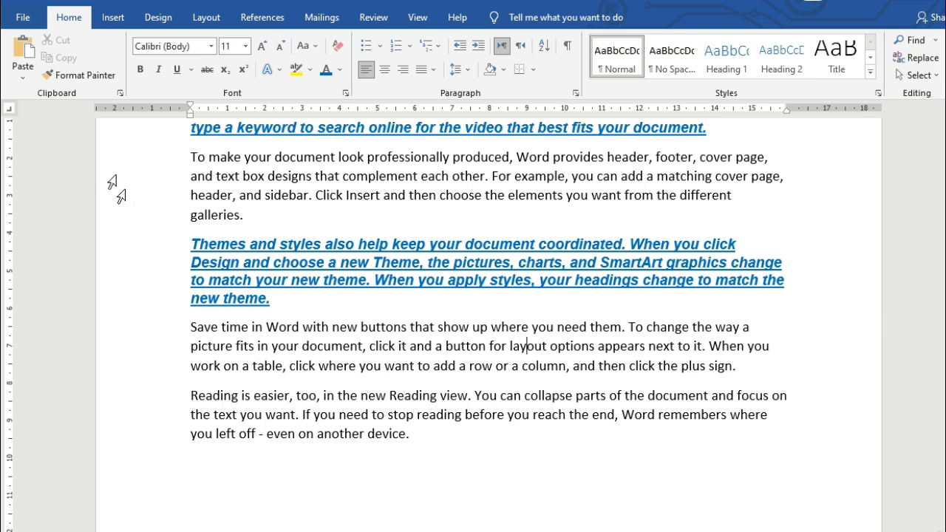
{"action": "left_click_drag", "start_coordinate": [293, 245], "coordinate": [311, 245]}
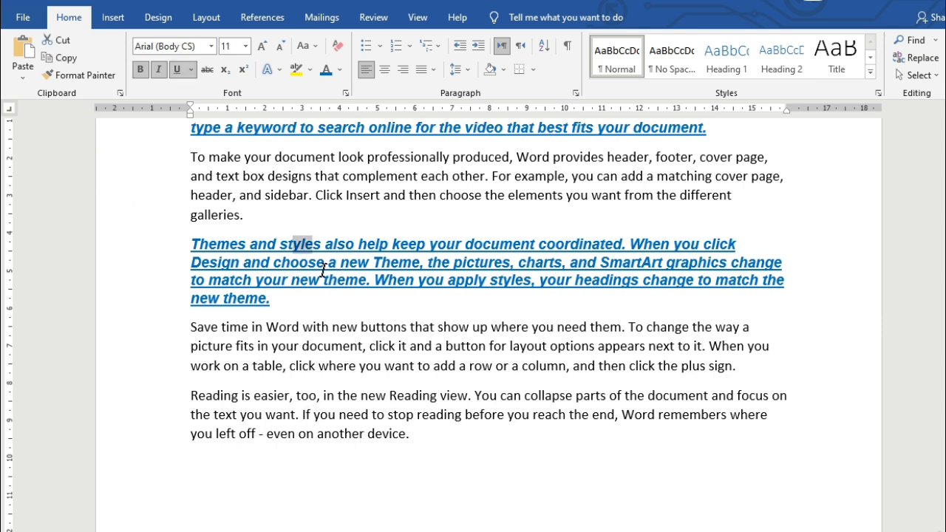
{"action": "left_click", "coordinate": [82, 75]}
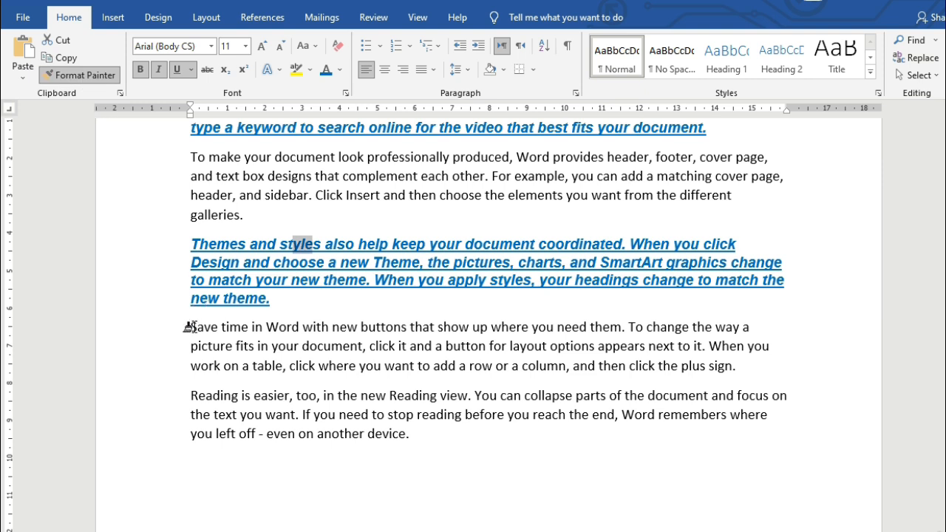
{"action": "mouse_move", "coordinate": [191, 325]}
{"action": "left_mouse_down"}
{"action": "mouse_move", "coordinate": [621, 326]}
{"action": "mouse_move", "coordinate": [725, 309]}
{"action": "mouse_move", "coordinate": [747, 325]}
{"action": "left_mouse_up"}
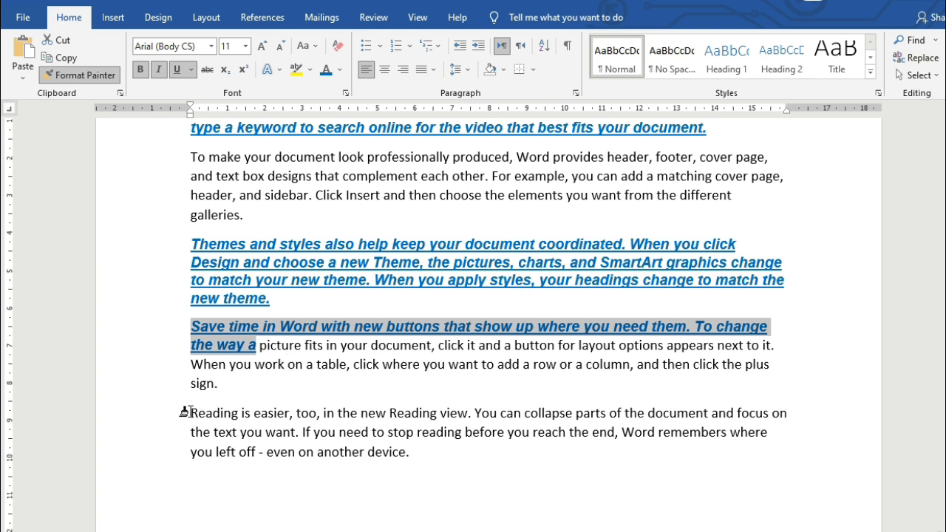
{"action": "left_click", "coordinate": [70, 75]}
{"action": "mouse_move", "coordinate": [185, 414]}
{"action": "left_mouse_down"}
{"action": "mouse_move", "coordinate": [492, 432]}
{"action": "mouse_move", "coordinate": [788, 414]}
{"action": "left_mouse_up"}
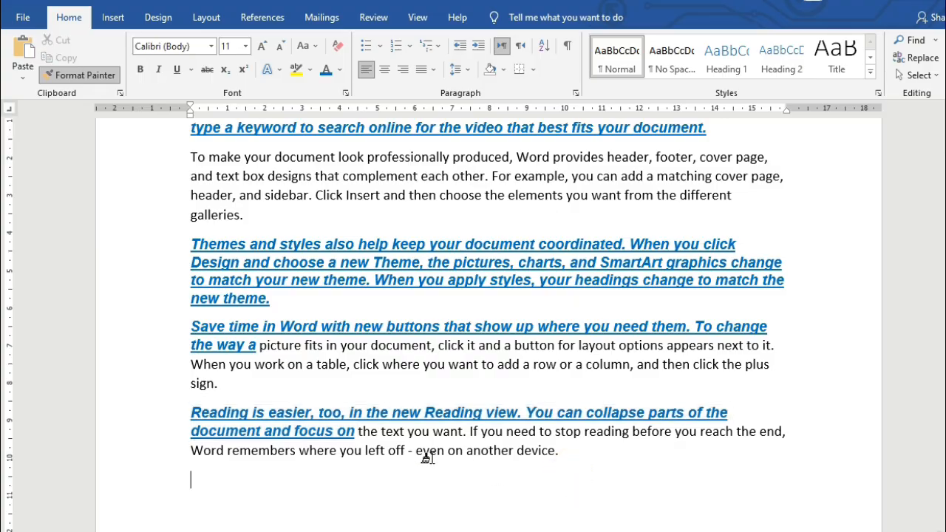
{"action": "key", "text": "Escape"}
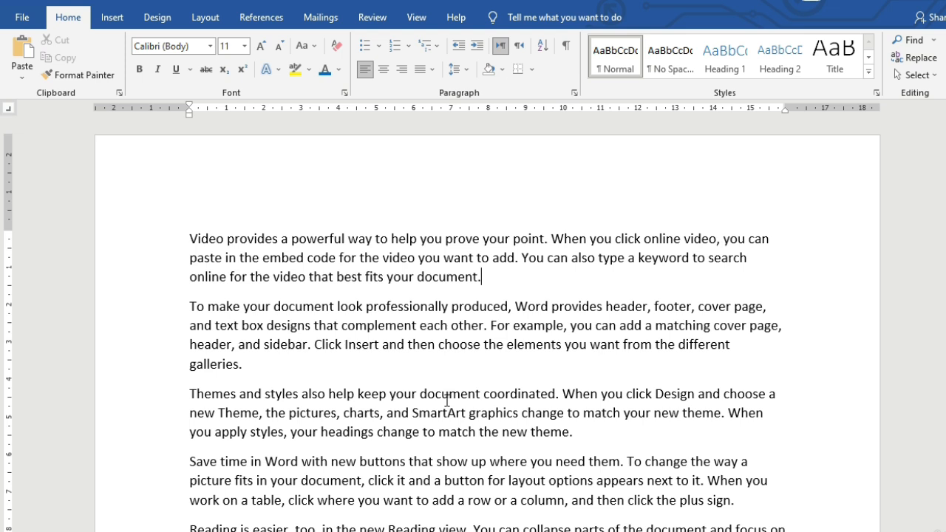
- Switch the opening "Video provides" paragraph's line spacing to single, to double, and back to single
{"action": "key", "text": "ctrl+1"}
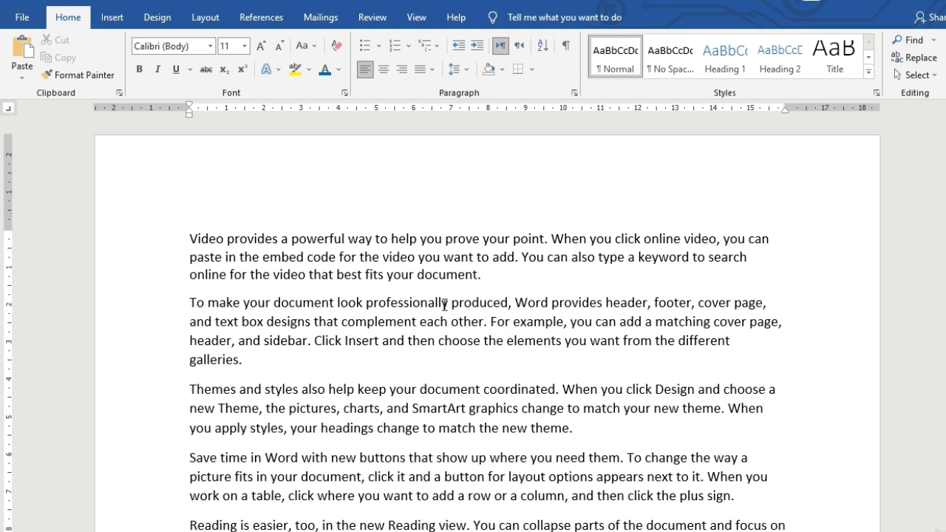
{"action": "left_click", "coordinate": [406, 240]}
{"action": "key", "text": "ctrl+2"}
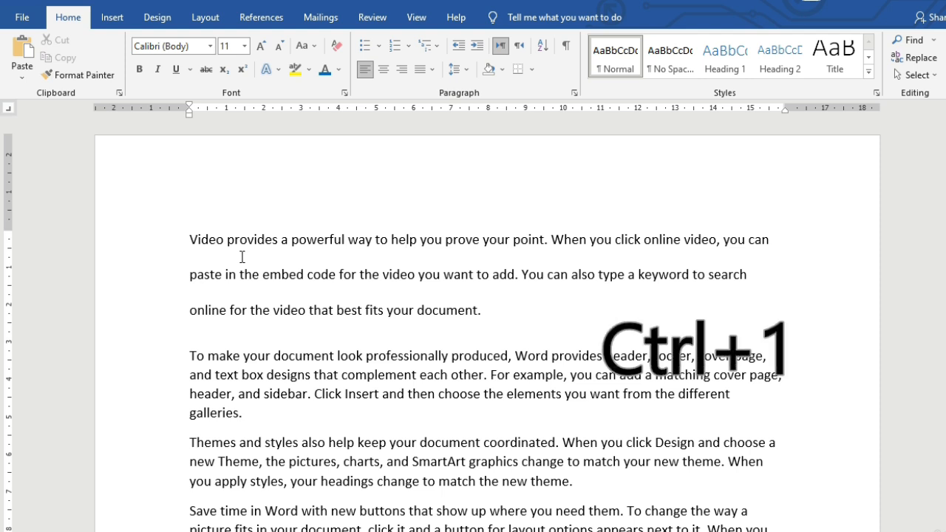
{"action": "key", "text": "ctrl+1"}
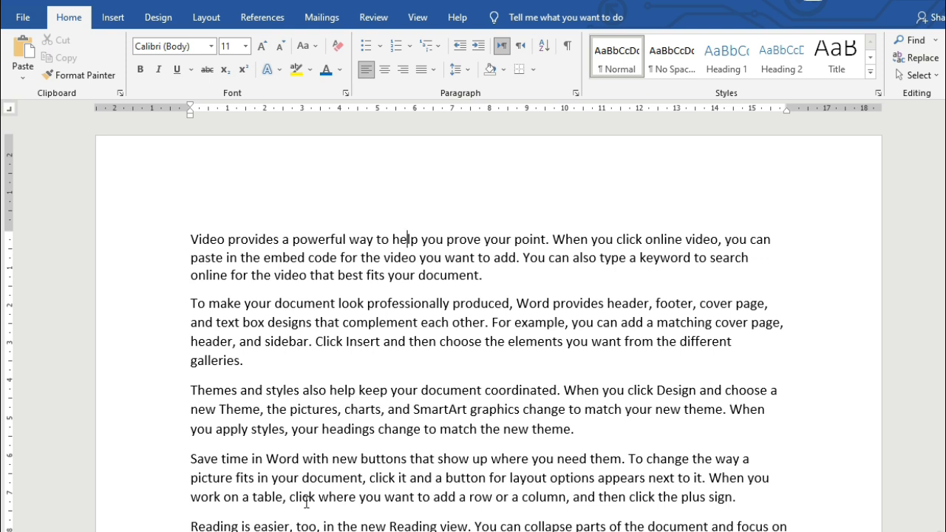
- Insert a thin line above the "To make your document" paragraph from three hyphens and a thick line above "Themes and styles" from three underscores
{"action": "left_click", "coordinate": [190, 303]}
{"action": "type", "text": "---"}
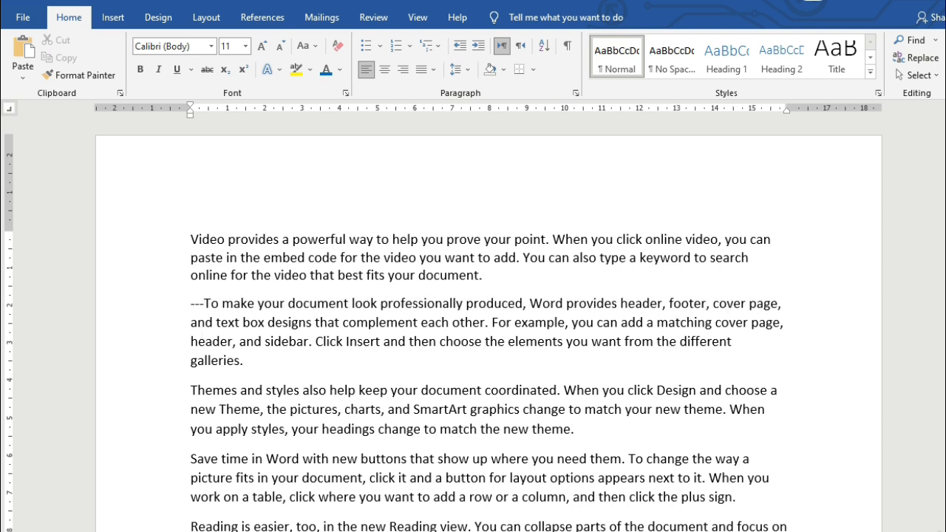
{"action": "key", "text": "Return"}
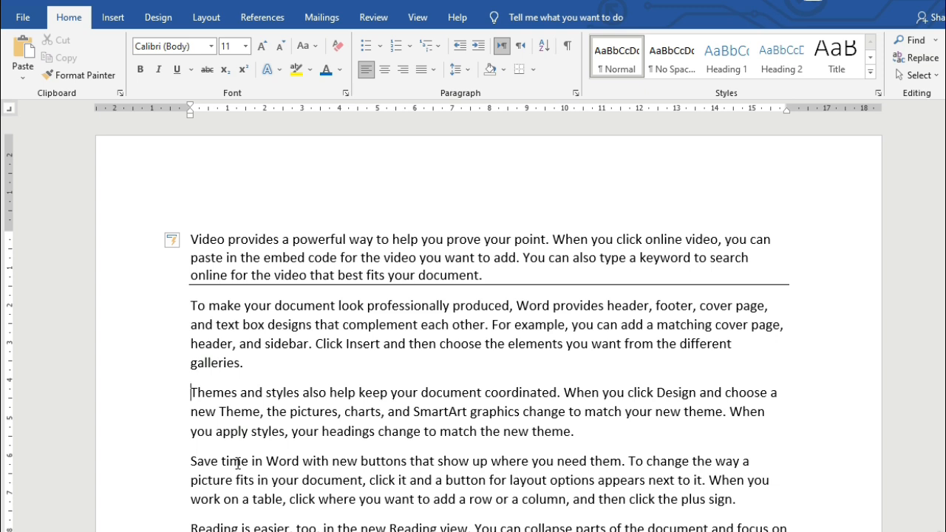
{"action": "type", "text": "___"}
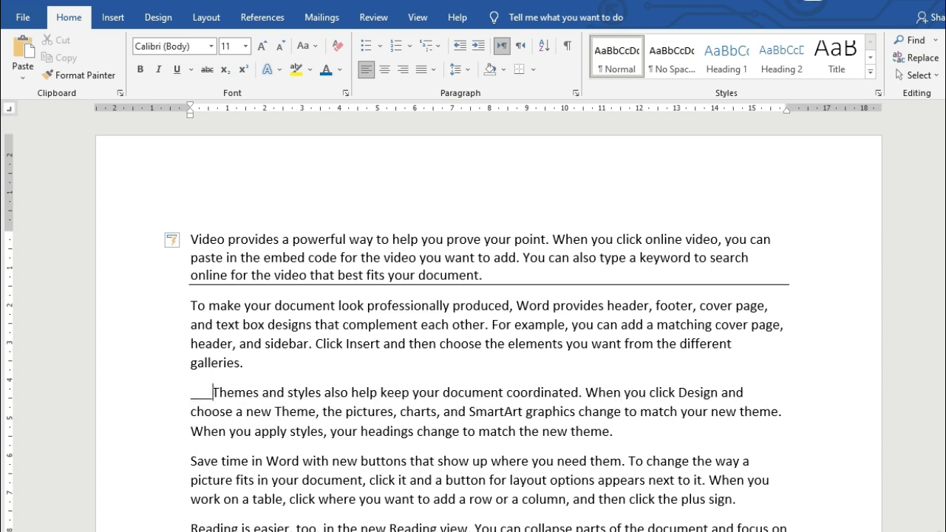
{"action": "key", "text": "Return"}
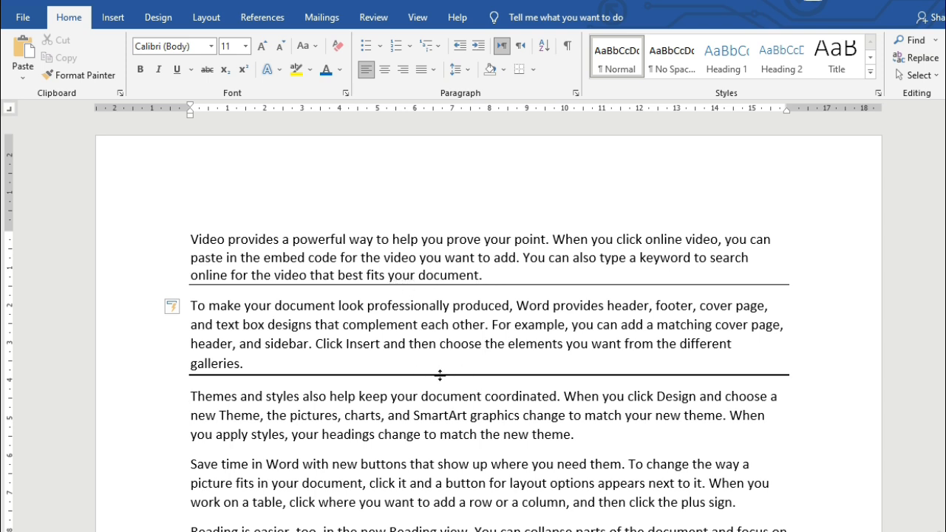
- Insert a dotted horizontal line above the "Save time in Word" paragraph by converting three asterisks
{"action": "left_click", "coordinate": [191, 464]}
{"action": "left_click", "coordinate": [190, 466]}
{"action": "type", "text": "***"}
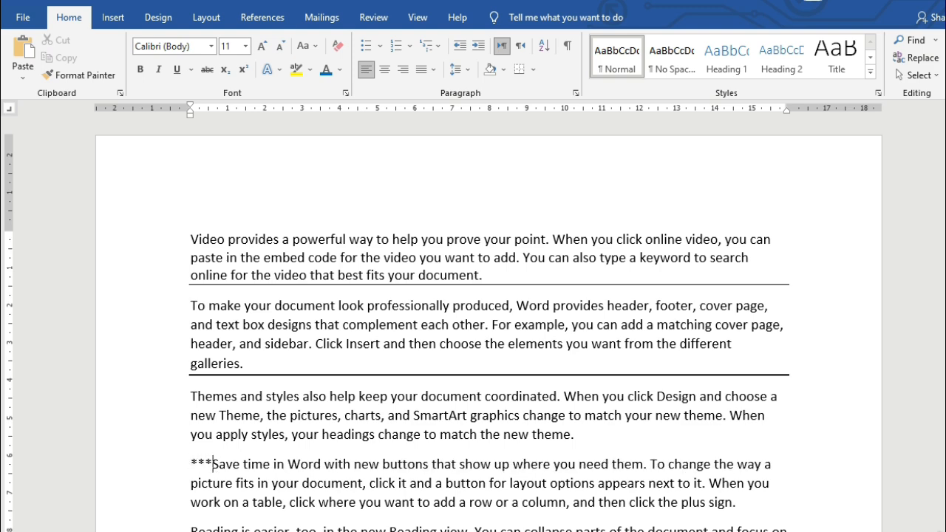
{"action": "key", "text": "Return"}
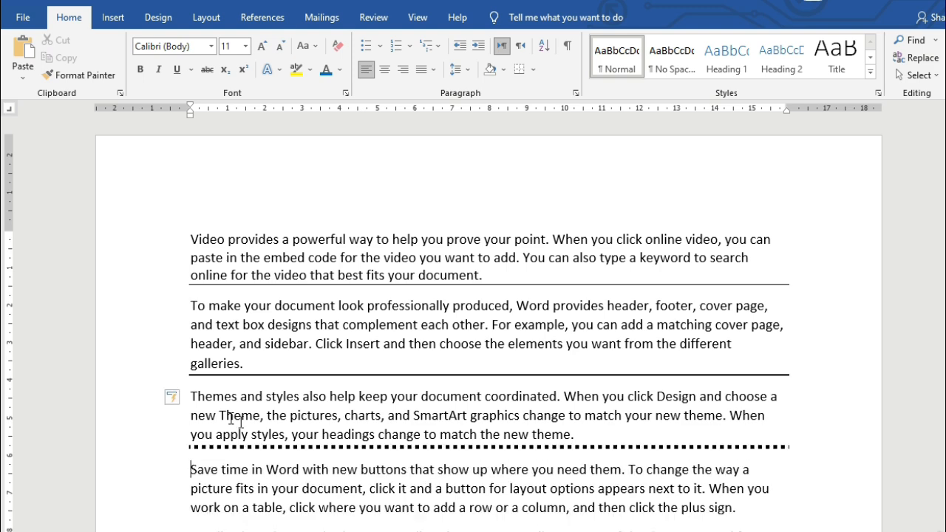
- Insert a triple horizontal line above the "Reading is easier" paragraph by converting three hash signs
{"action": "scroll", "coordinate": [335, 473], "scroll_direction": "down", "scroll_amount": 3}
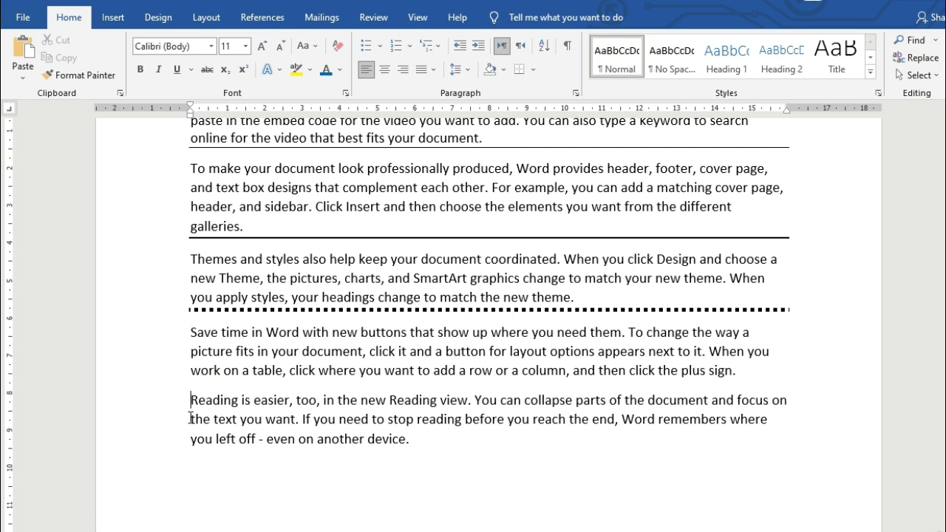
{"action": "left_click", "coordinate": [191, 400]}
{"action": "type", "text": "###"}
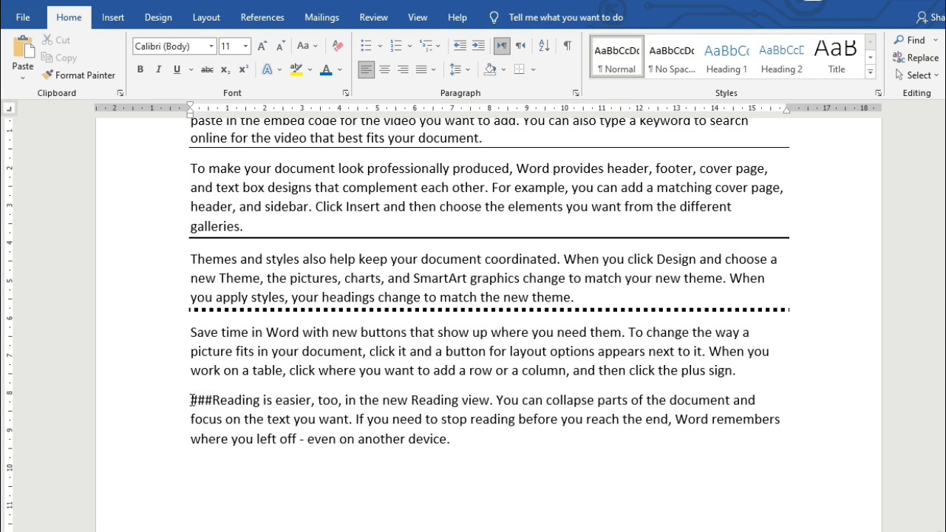
{"action": "key", "text": "Return"}
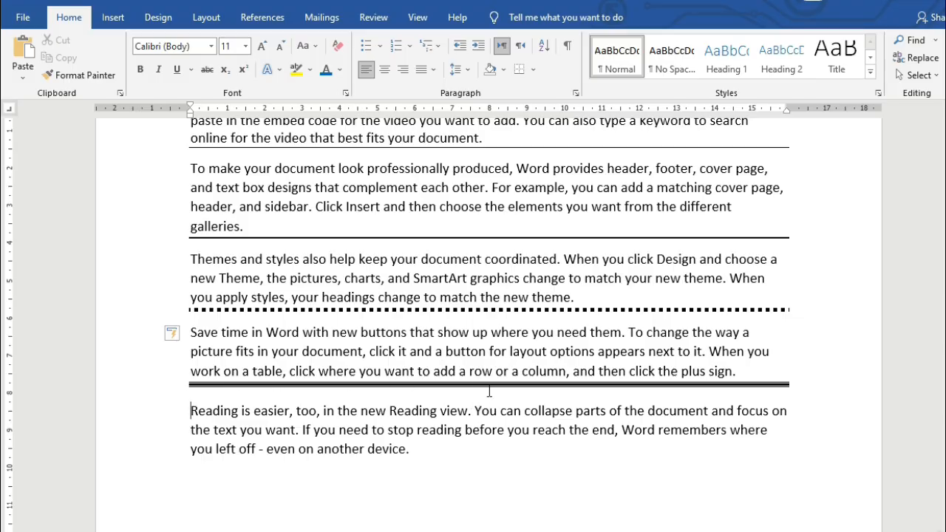
{"action": "scroll", "coordinate": [482, 392], "scroll_direction": "up", "scroll_amount": 1}
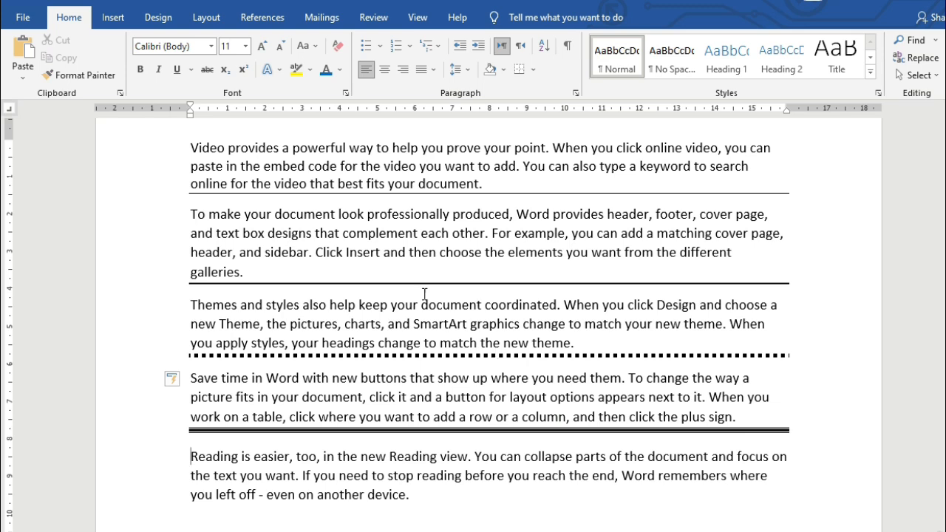
- Save the document as a PDF named "My first word doc" in the Downloads folder
{"action": "left_click", "coordinate": [22, 24]}
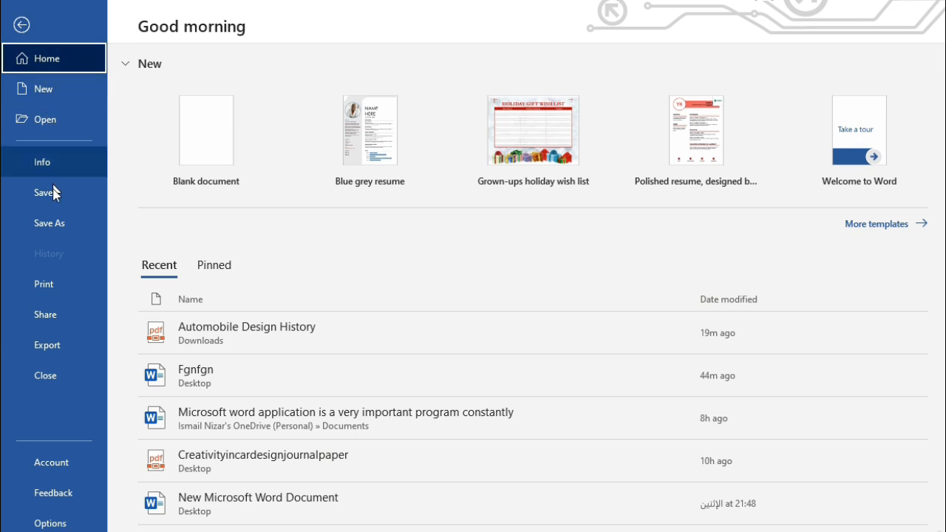
{"action": "left_click", "coordinate": [52, 229]}
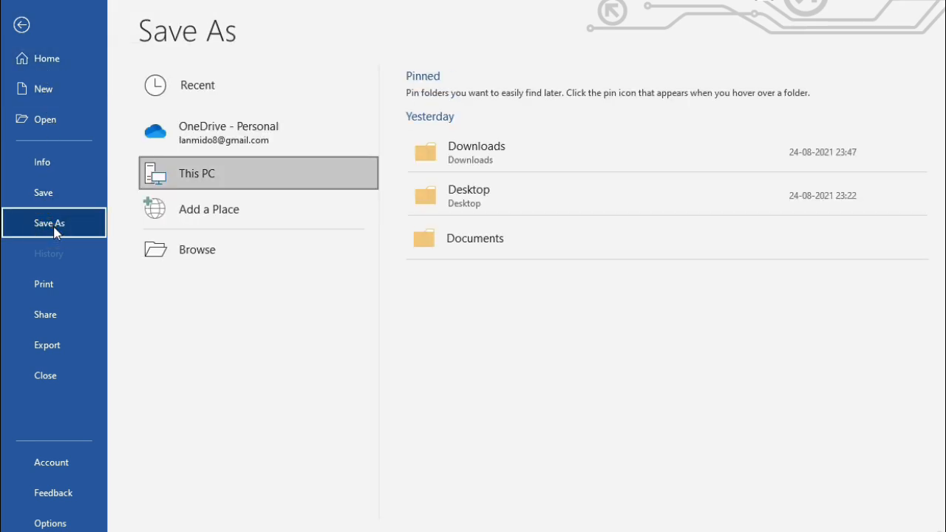
{"action": "left_click", "coordinate": [197, 255]}
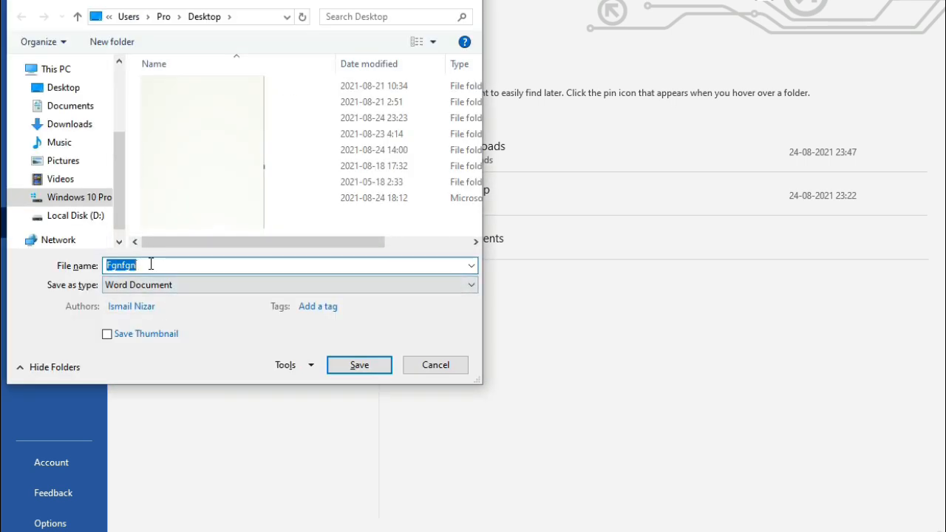
{"action": "left_click", "coordinate": [77, 130]}
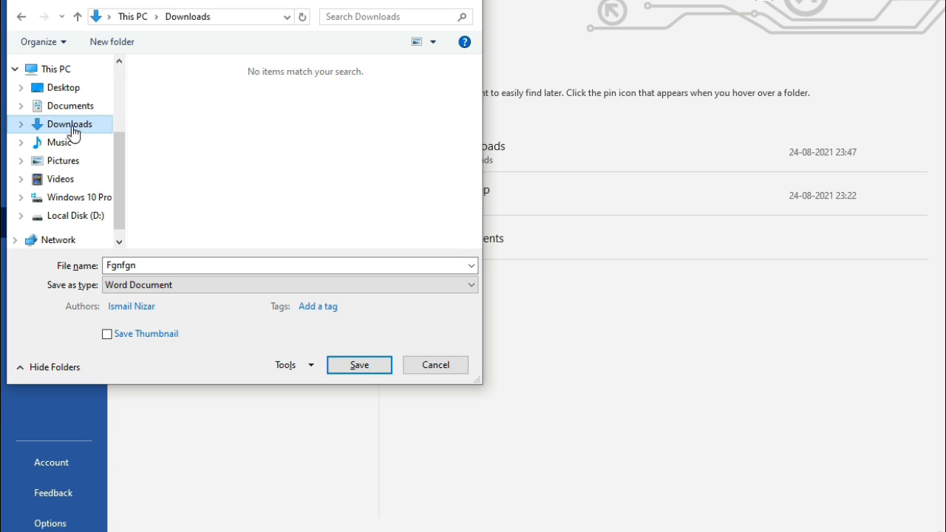
{"action": "double_click", "coordinate": [126, 268]}
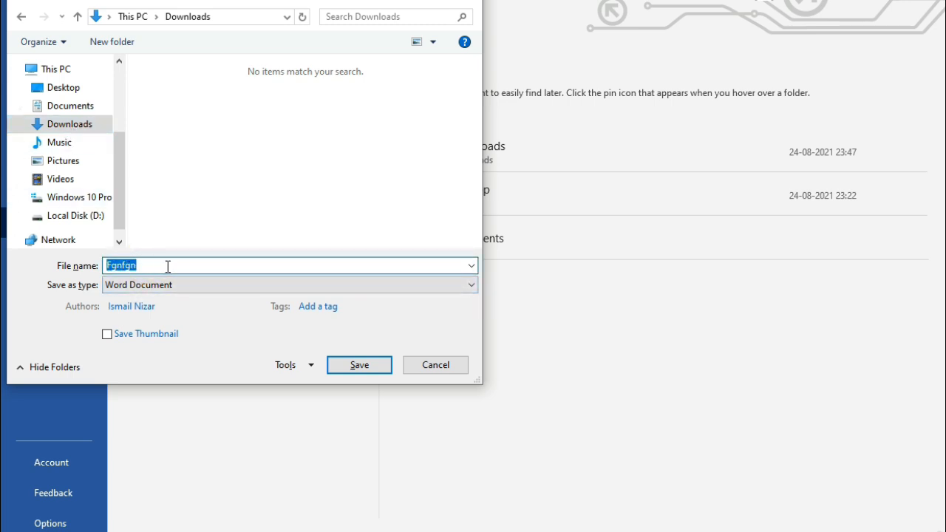
{"action": "type", "text": "My first wo"}
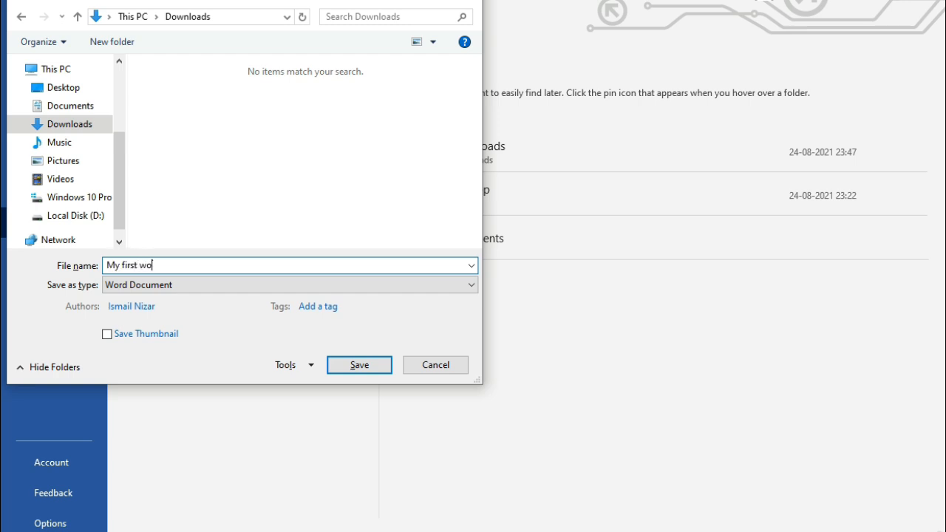
{"action": "type", "text": "rd doc"}
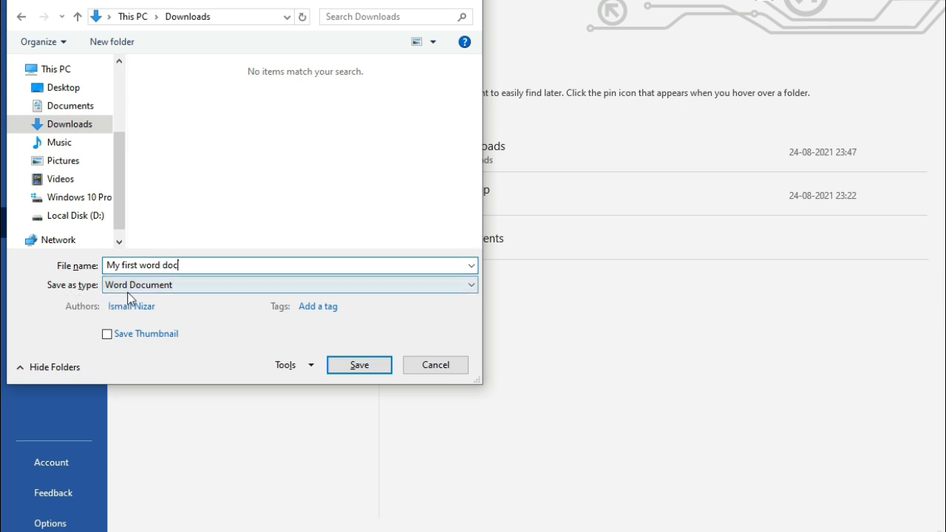
{"action": "left_click", "coordinate": [473, 288]}
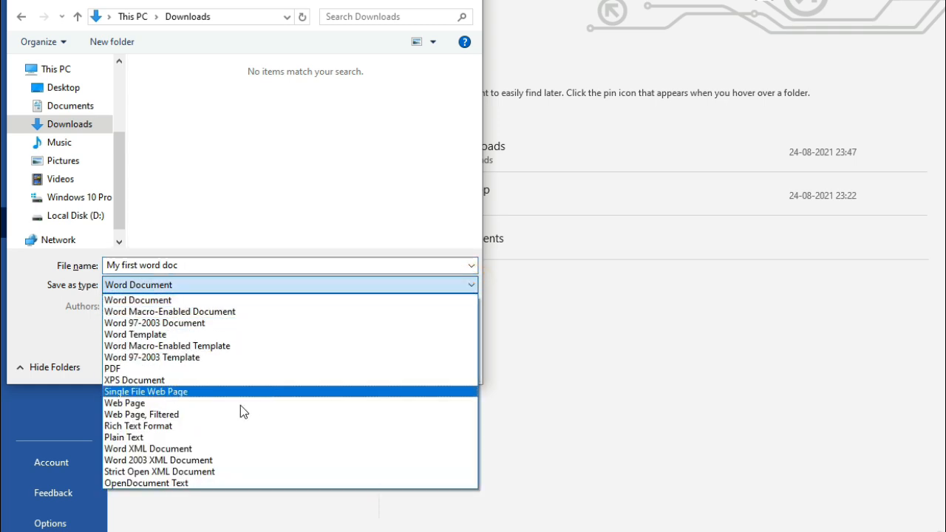
{"action": "left_click", "coordinate": [122, 369]}
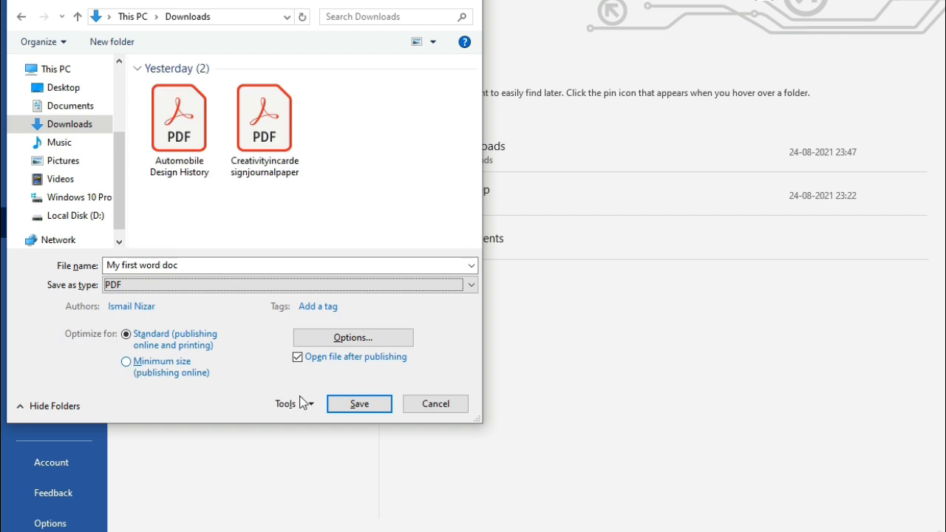
{"action": "left_click", "coordinate": [361, 406]}
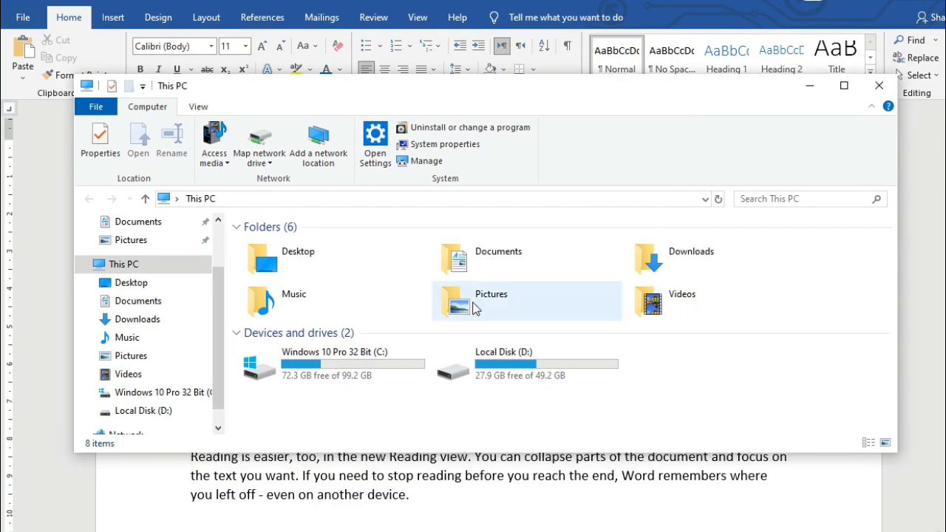
- Open the "My first word doc" PDF from the Downloads folder to check it, and close the PDF reader
{"action": "left_click", "coordinate": [141, 319]}
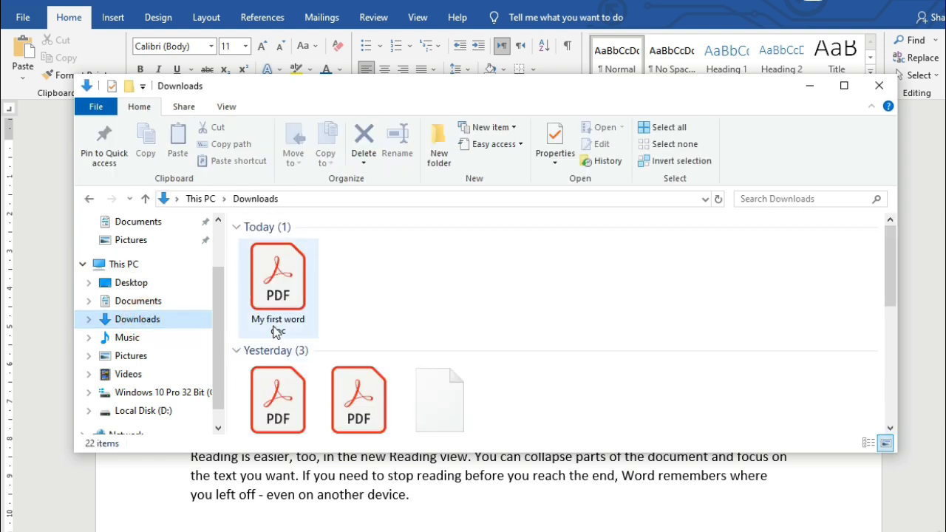
{"action": "left_click", "coordinate": [283, 288]}
{"action": "double_click", "coordinate": [283, 288]}
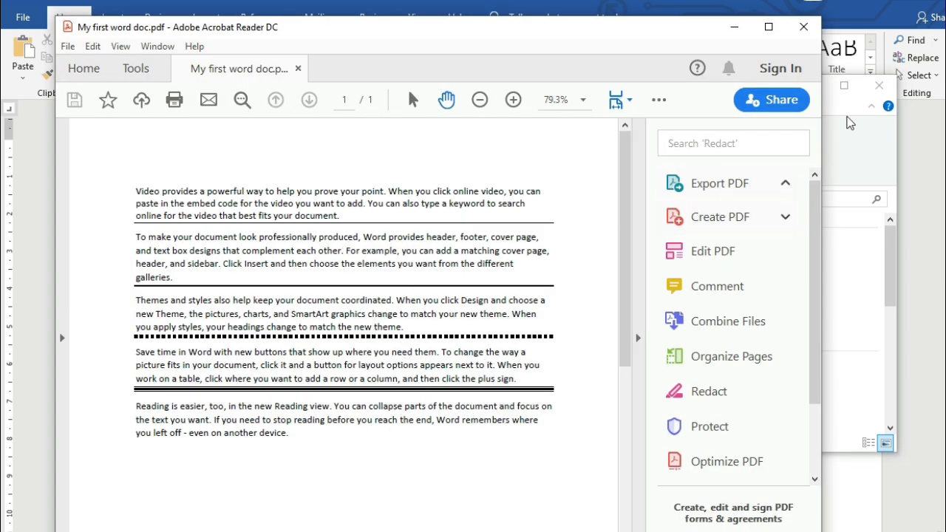
{"action": "left_click", "coordinate": [804, 26]}
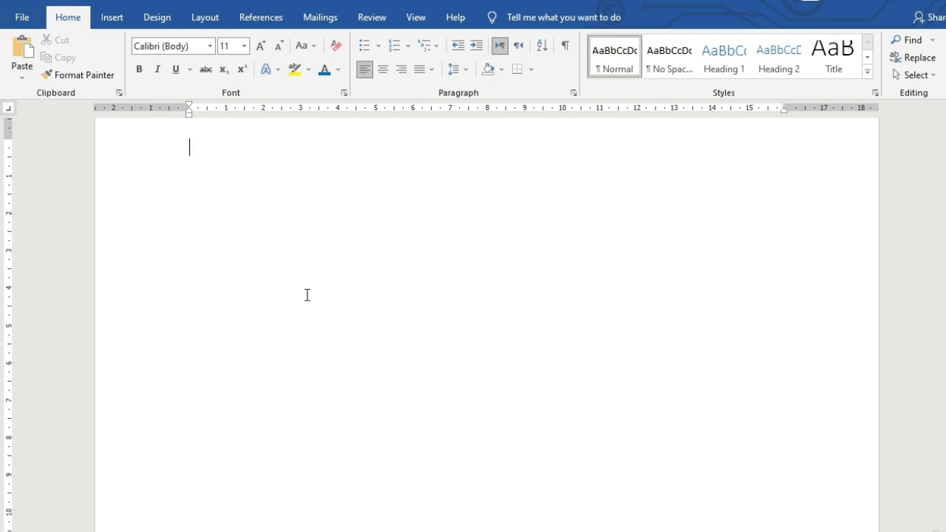
- Insert a table with five columns and three rows in the blank document
{"action": "left_click", "coordinate": [112, 20]}
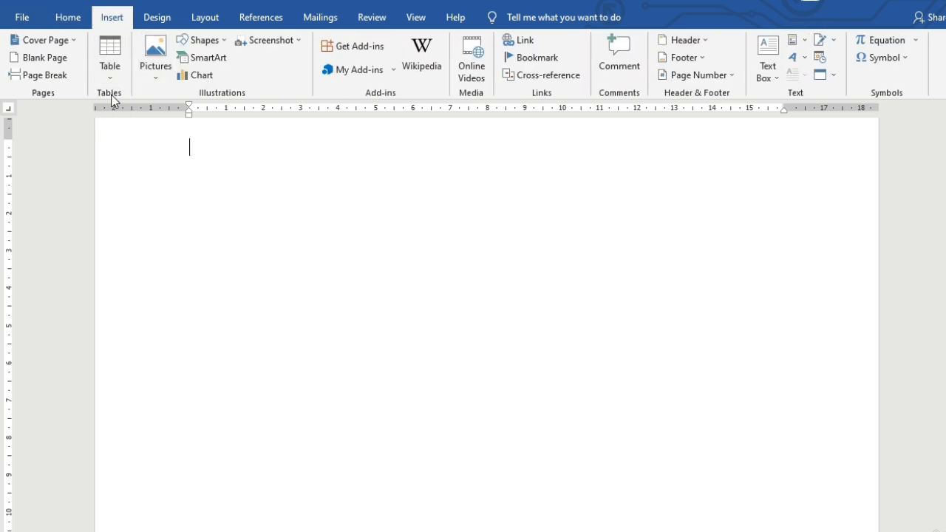
{"action": "left_click", "coordinate": [110, 76]}
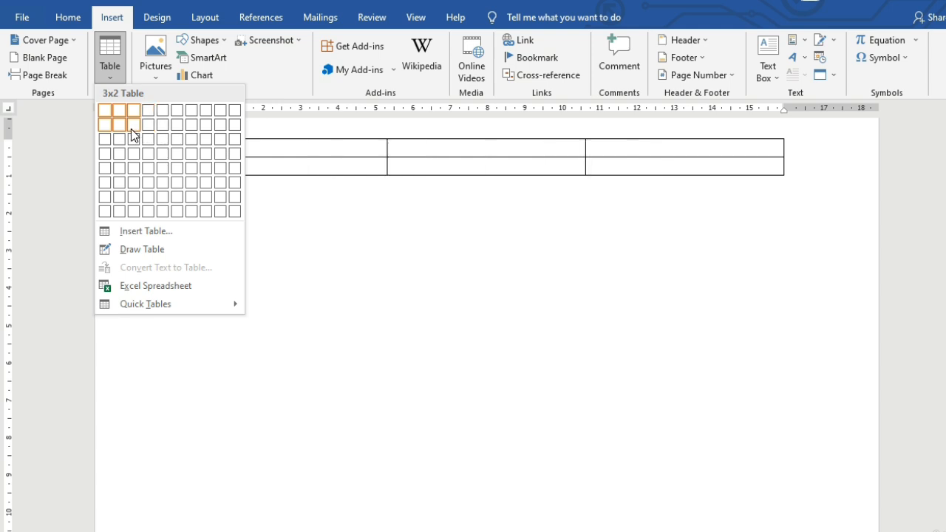
{"action": "left_click", "coordinate": [167, 140]}
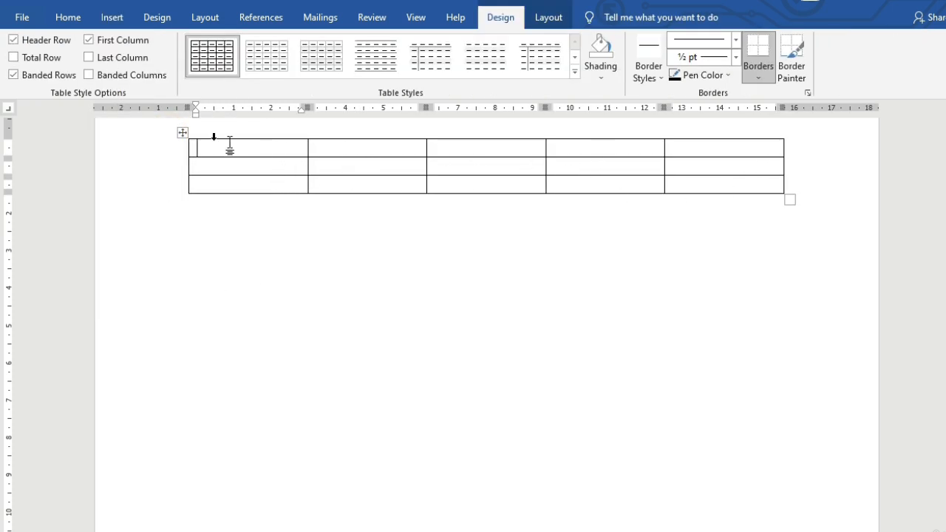
- Try the plain table styles on the five-column table one after another
{"action": "mouse_move", "coordinate": [191, 200]}
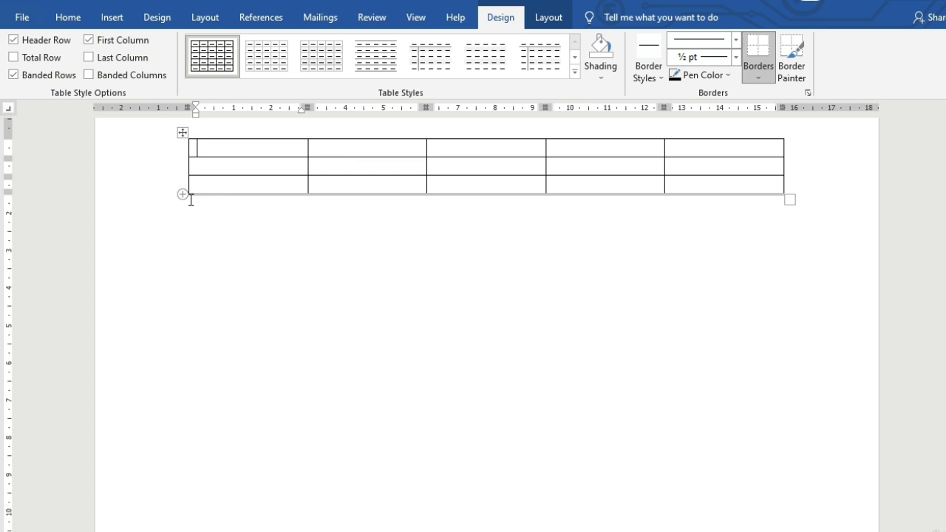
{"action": "left_click", "coordinate": [266, 67]}
{"action": "left_click", "coordinate": [313, 60]}
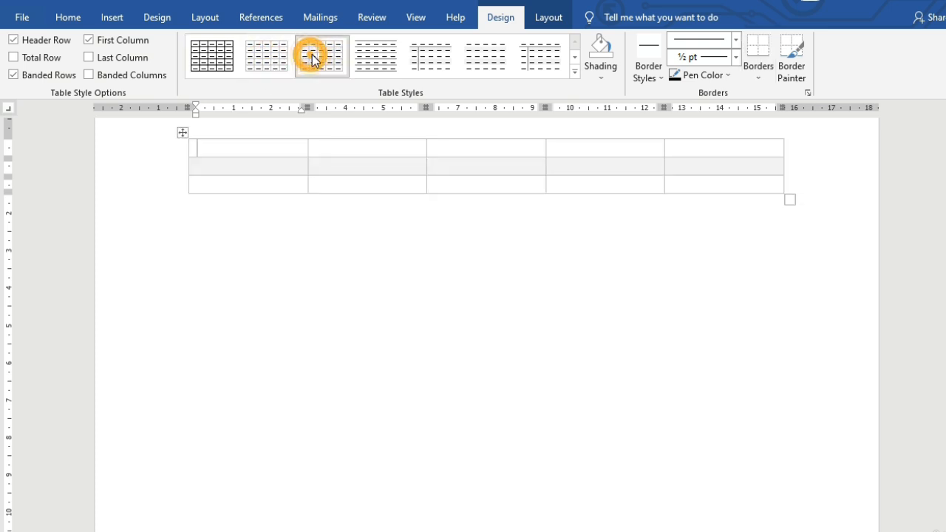
{"action": "left_click", "coordinate": [370, 63]}
{"action": "left_click", "coordinate": [422, 57]}
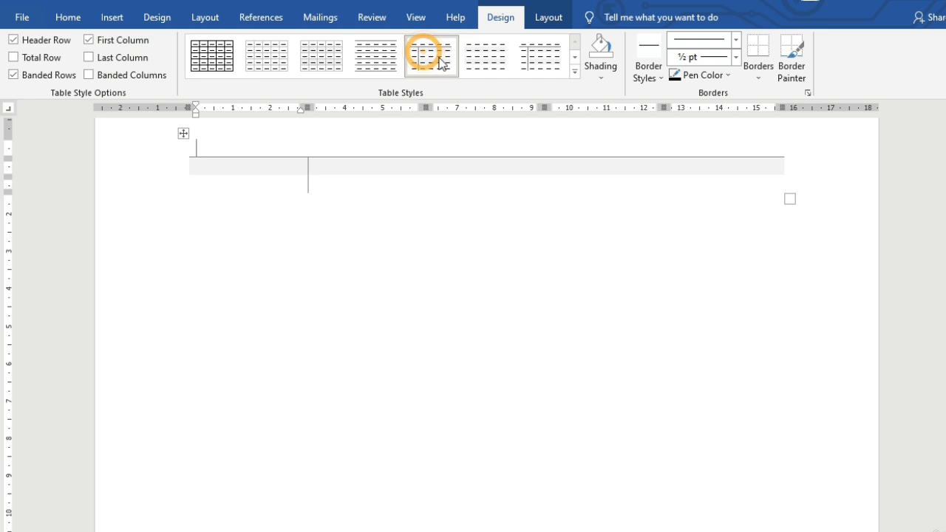
{"action": "left_click", "coordinate": [486, 59]}
{"action": "left_click", "coordinate": [544, 66]}
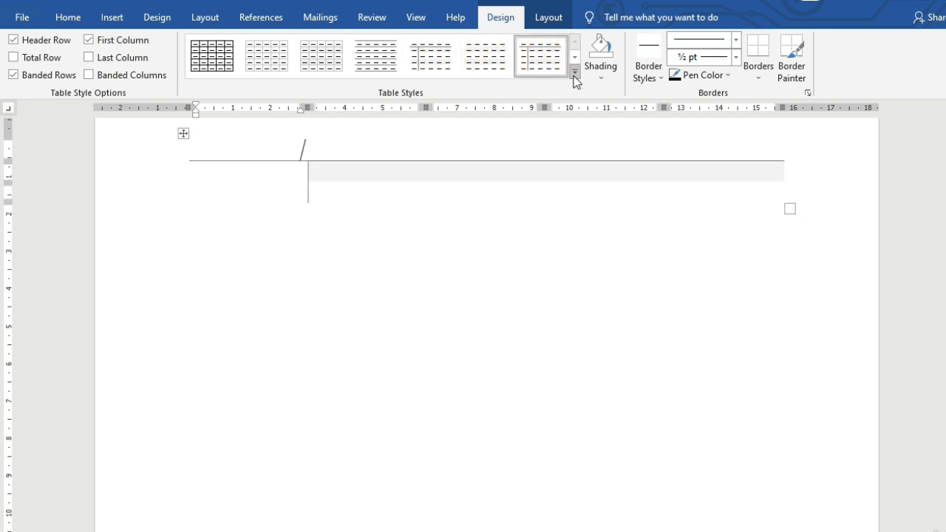
- Apply the banded grid style with a solid orange header row to the table, and switch it to the green variant
{"action": "left_click", "coordinate": [574, 74]}
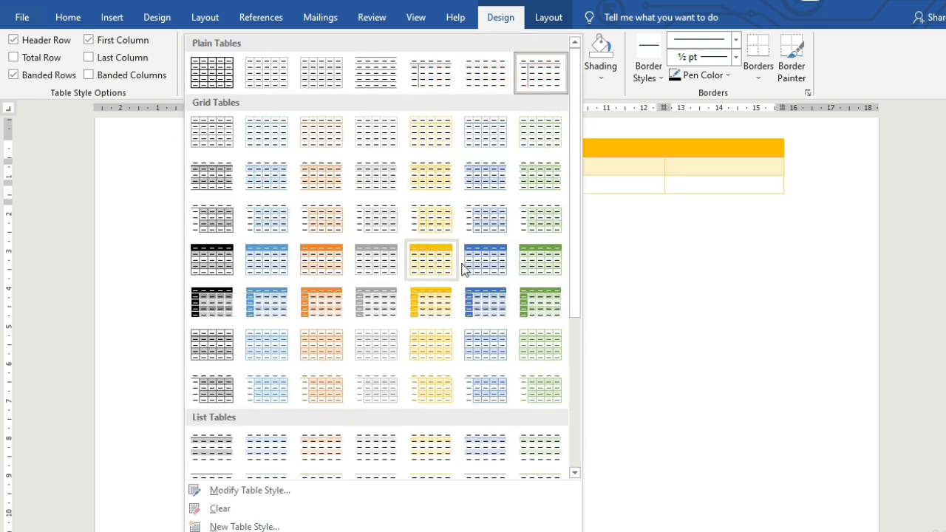
{"action": "left_click", "coordinate": [325, 259]}
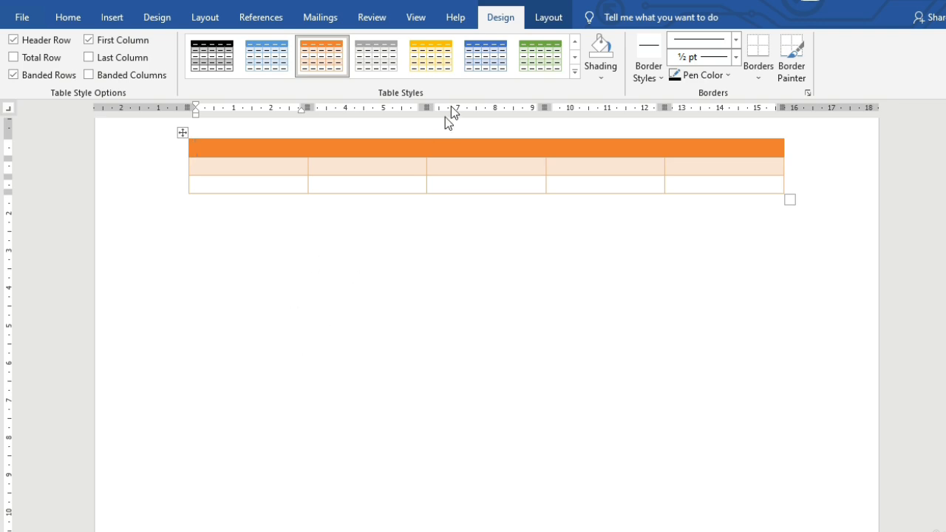
{"action": "left_click", "coordinate": [535, 61]}
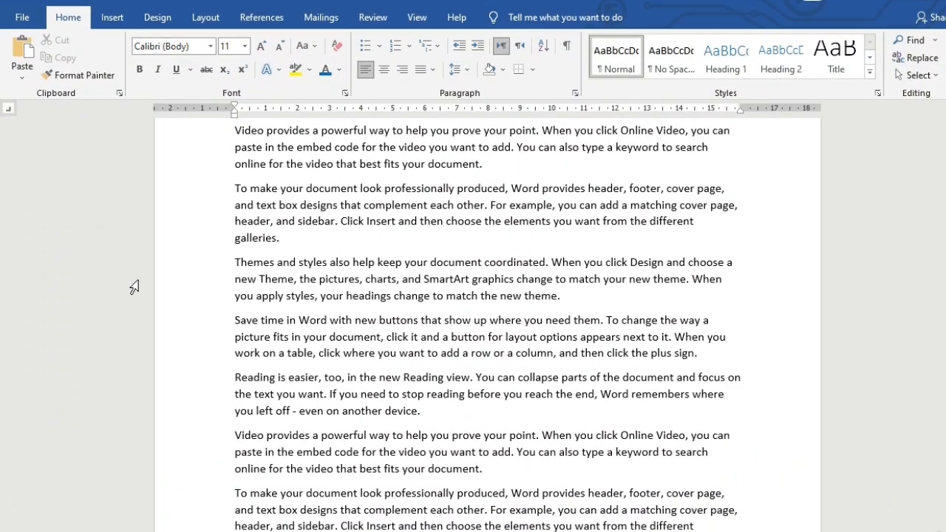
- Lay out the text of the multi-paragraph document in two columns
{"action": "scroll", "coordinate": [300, 285], "scroll_direction": "up", "scroll_amount": 2}
{"action": "scroll", "coordinate": [386, 281], "scroll_direction": "down", "scroll_amount": 6}
{"action": "scroll", "coordinate": [396, 294], "scroll_direction": "down", "scroll_amount": 15}
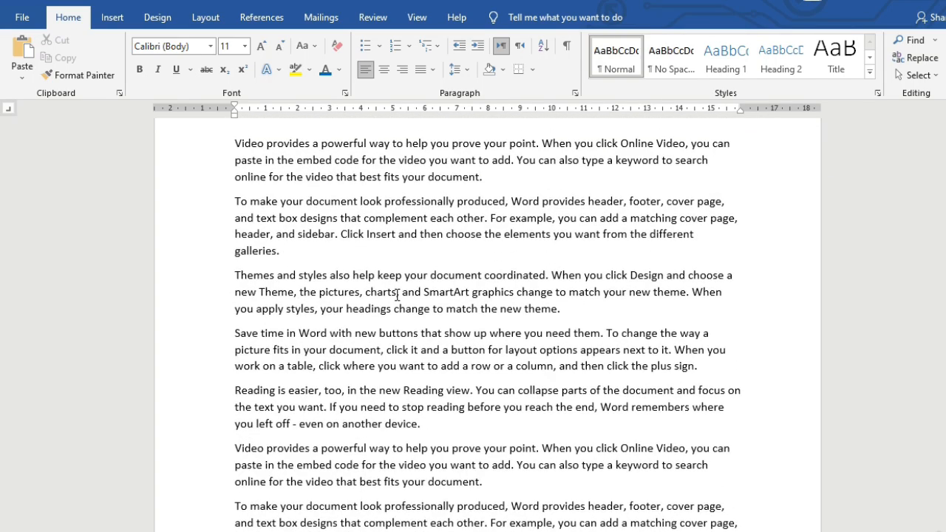
{"action": "scroll", "coordinate": [397, 294], "scroll_direction": "up", "scroll_amount": 2}
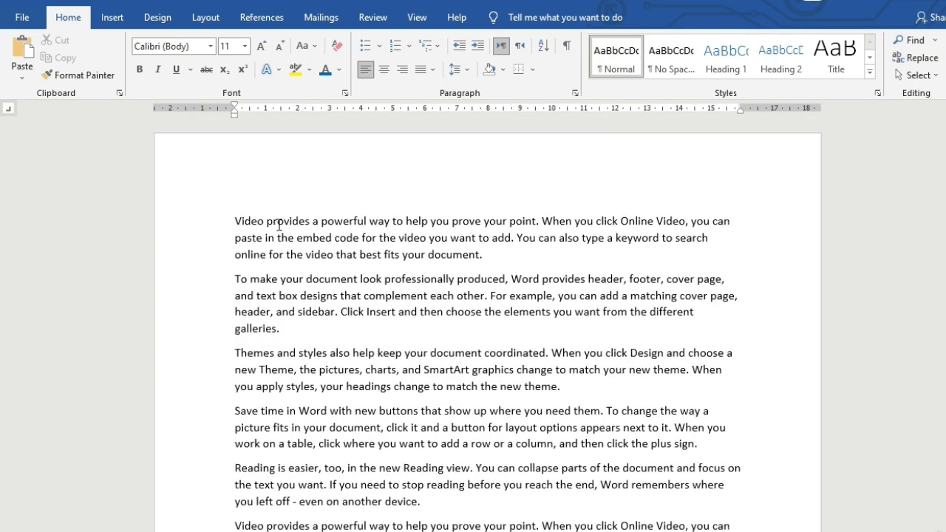
{"action": "left_click", "coordinate": [206, 18]}
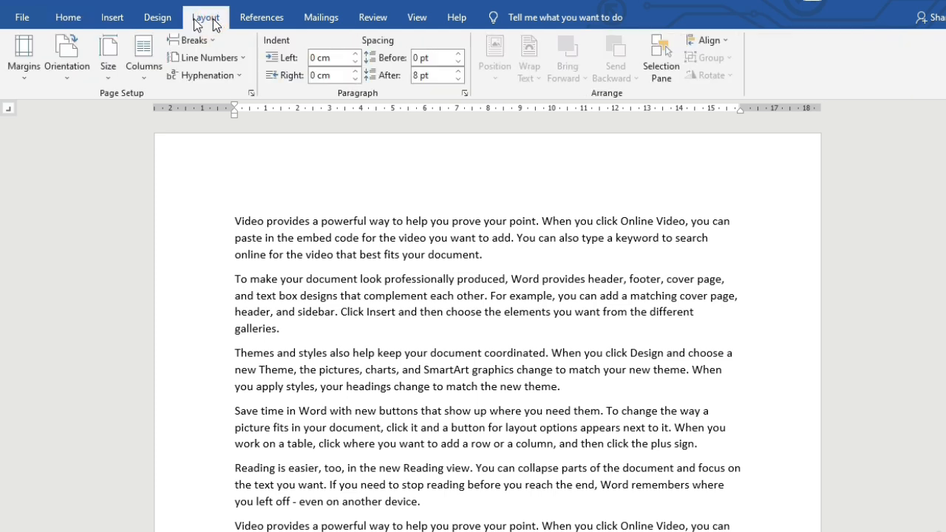
{"action": "left_click", "coordinate": [143, 79]}
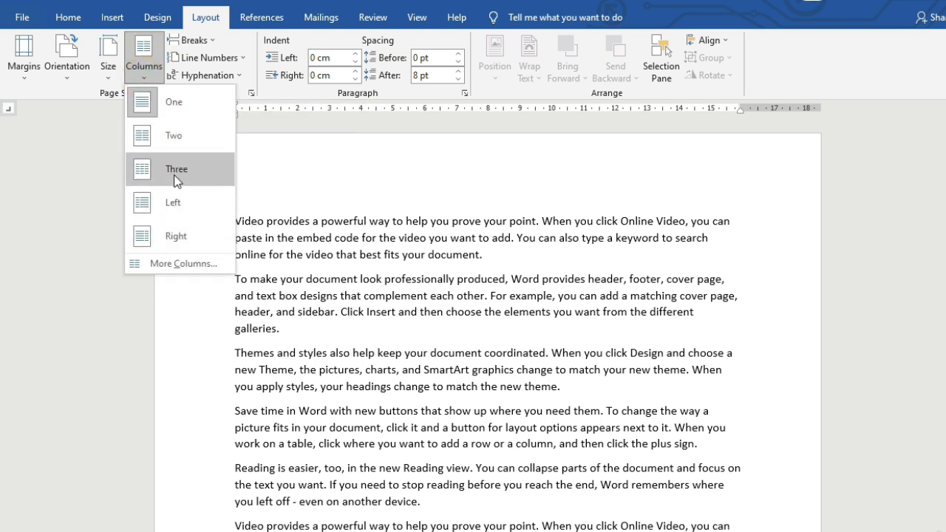
{"action": "left_click", "coordinate": [180, 137]}
{"action": "scroll", "coordinate": [568, 308], "scroll_direction": "up", "scroll_amount": 5}
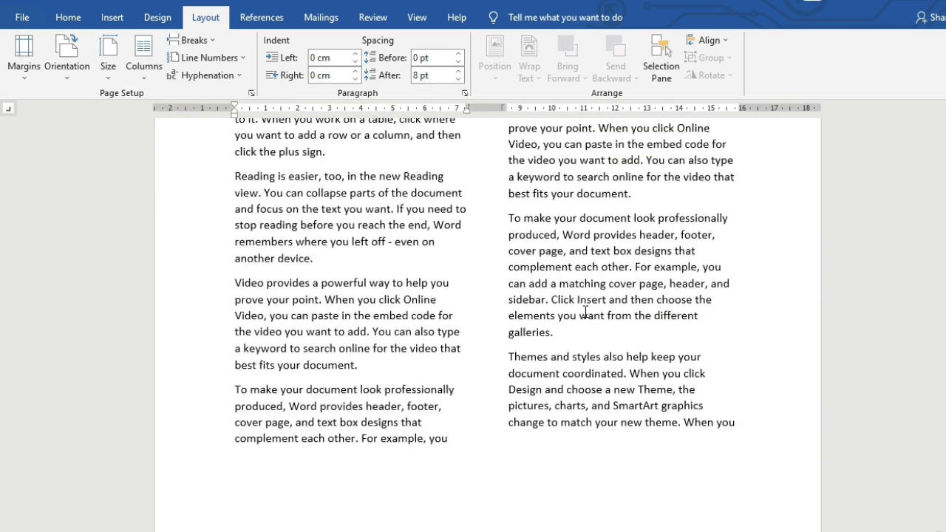
{"action": "scroll", "coordinate": [584, 312], "scroll_direction": "up", "scroll_amount": 10}
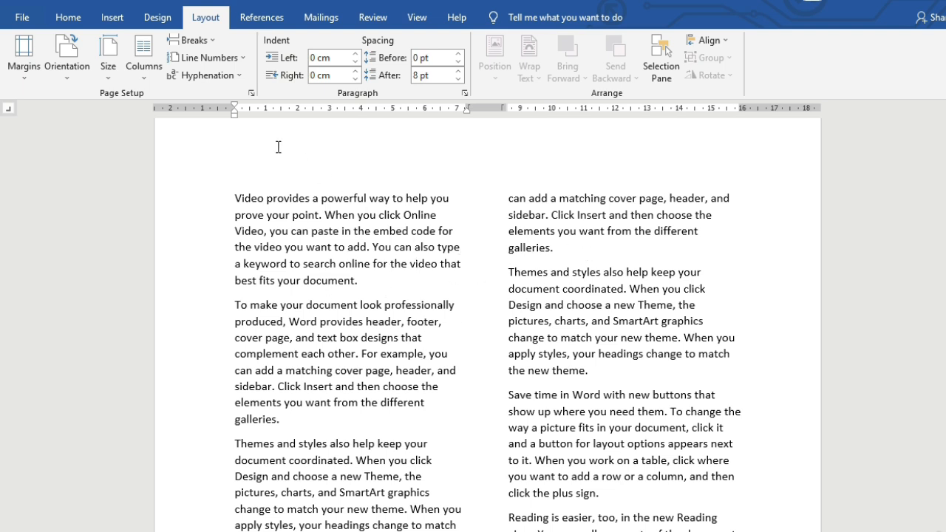
- Change the document text layout to three columns
{"action": "left_click", "coordinate": [62, 22]}
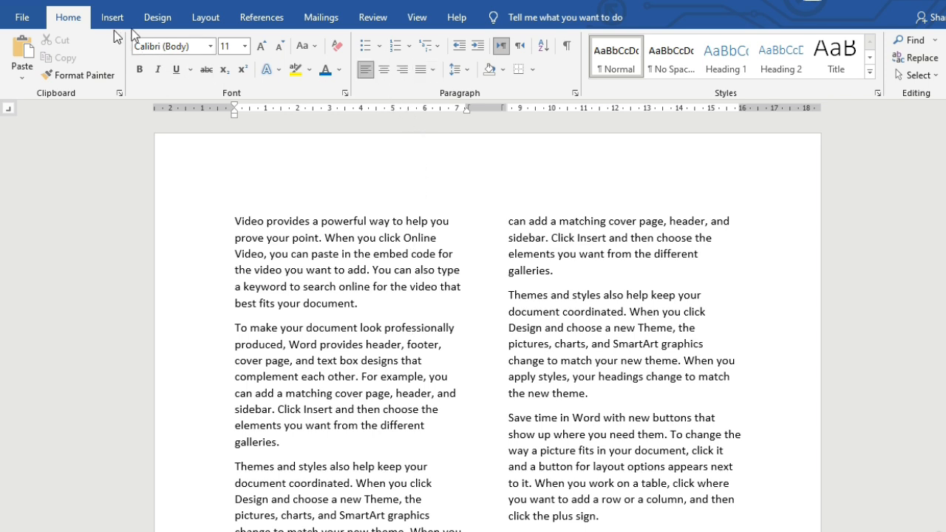
{"action": "left_click", "coordinate": [210, 24]}
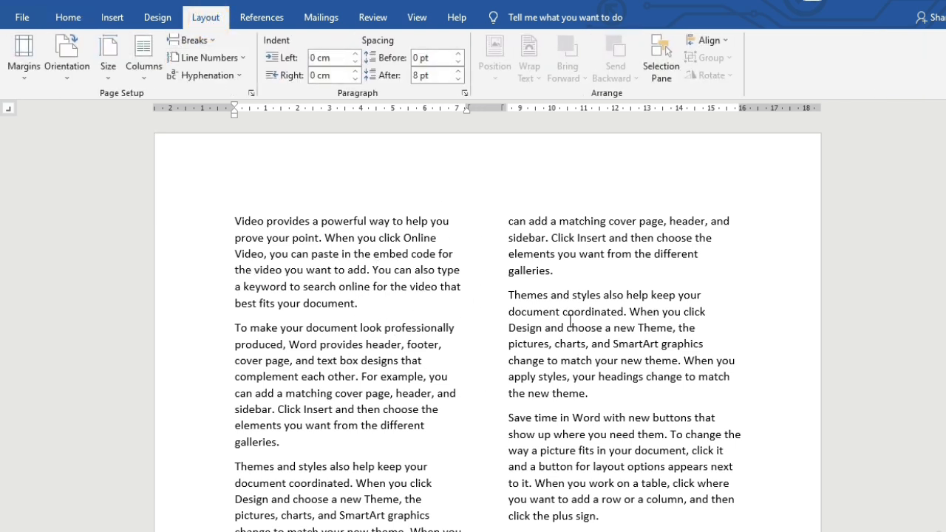
{"action": "left_click", "coordinate": [143, 79]}
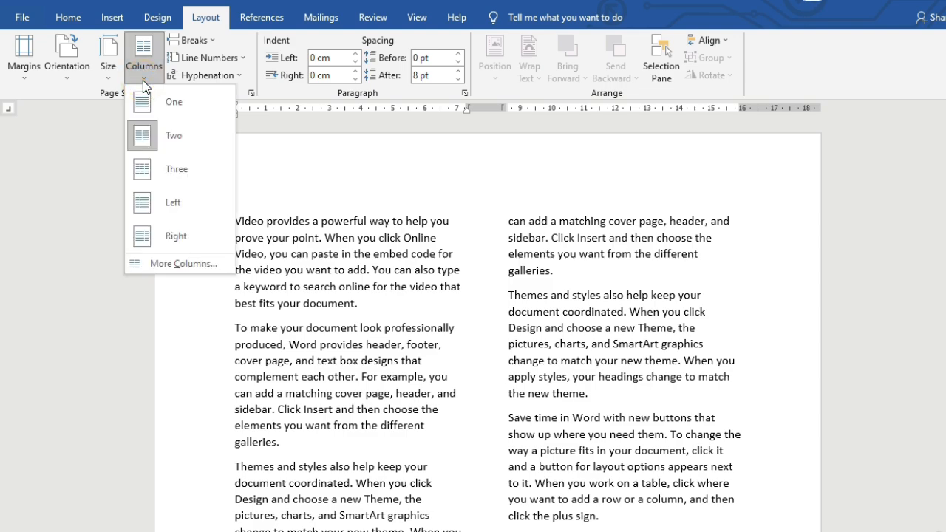
{"action": "left_click", "coordinate": [177, 173]}
{"action": "scroll", "coordinate": [481, 417], "scroll_direction": "up", "scroll_amount": 5}
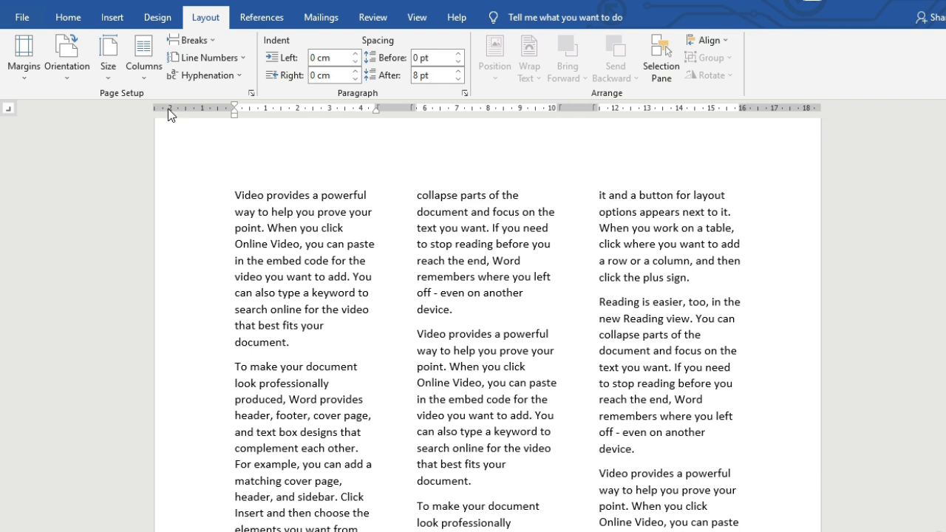
- Set the document text back to a single column
{"action": "left_click", "coordinate": [143, 77]}
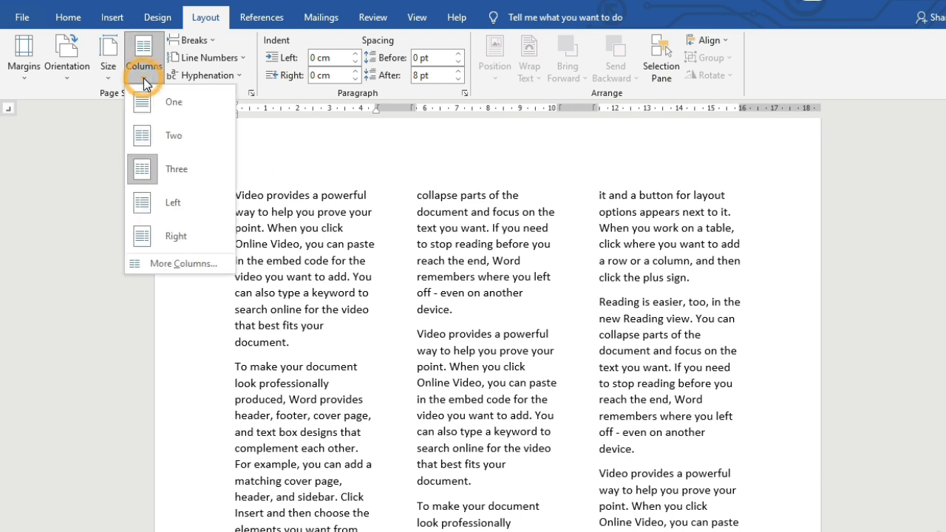
{"action": "left_click", "coordinate": [177, 104]}
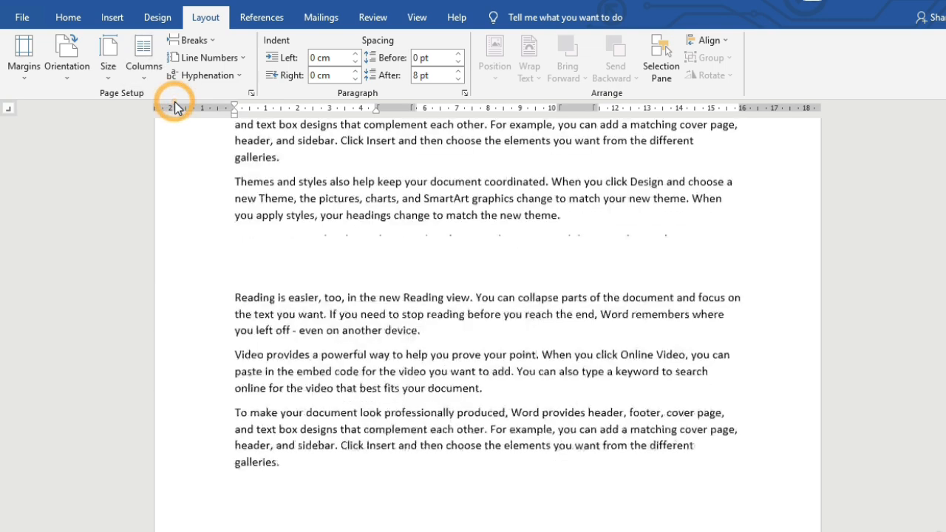
{"action": "scroll", "coordinate": [369, 367], "scroll_direction": "up", "scroll_amount": 5}
{"action": "scroll", "coordinate": [427, 424], "scroll_direction": "up", "scroll_amount": 6}
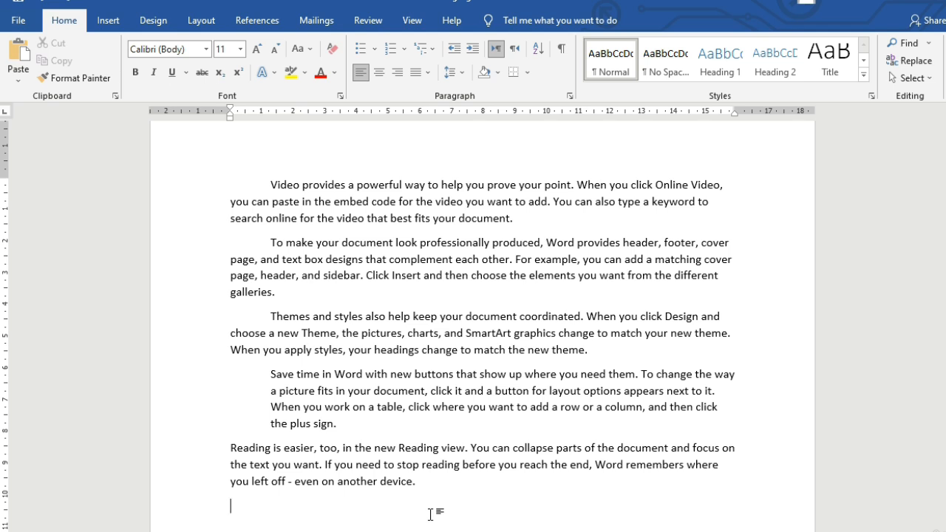
- Switch to File Explorer and open the Downloads folder to look at its files
{"action": "key", "text": "super+e"}
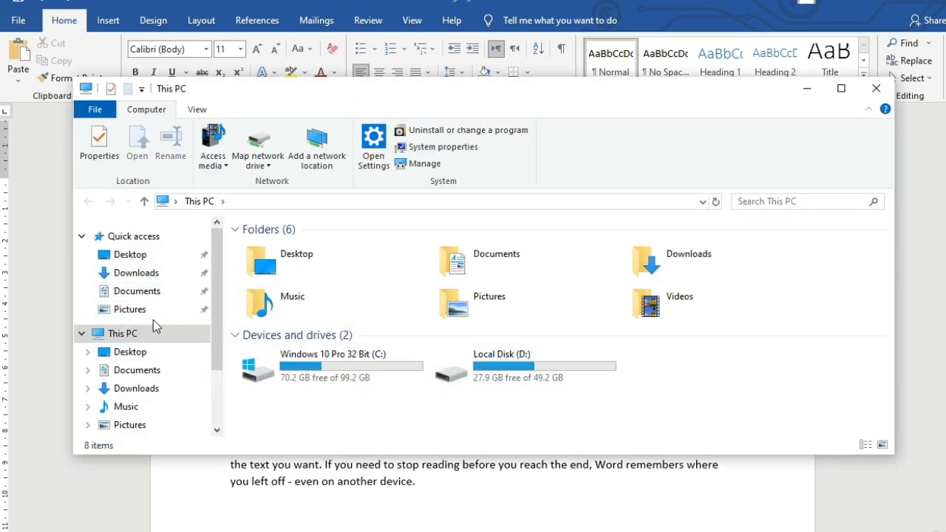
{"action": "left_click", "coordinate": [139, 274]}
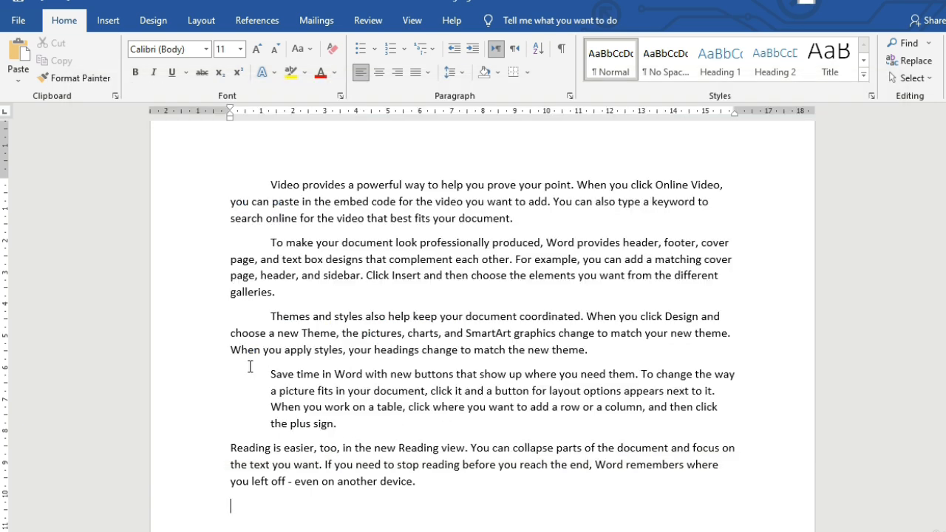
- Open the "Tips & Tricks" document from the Downloads folder using the Open and Repair option
{"action": "left_click", "coordinate": [21, 26]}
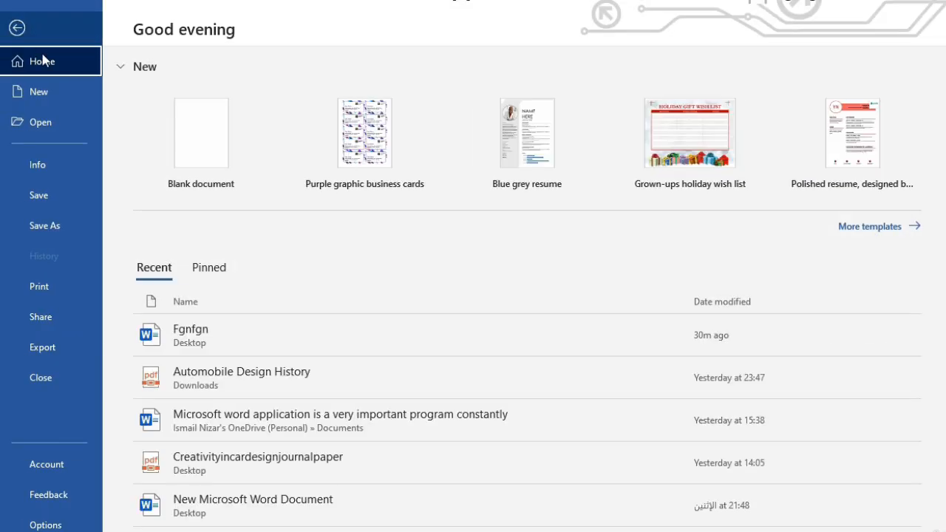
{"action": "left_click", "coordinate": [39, 128]}
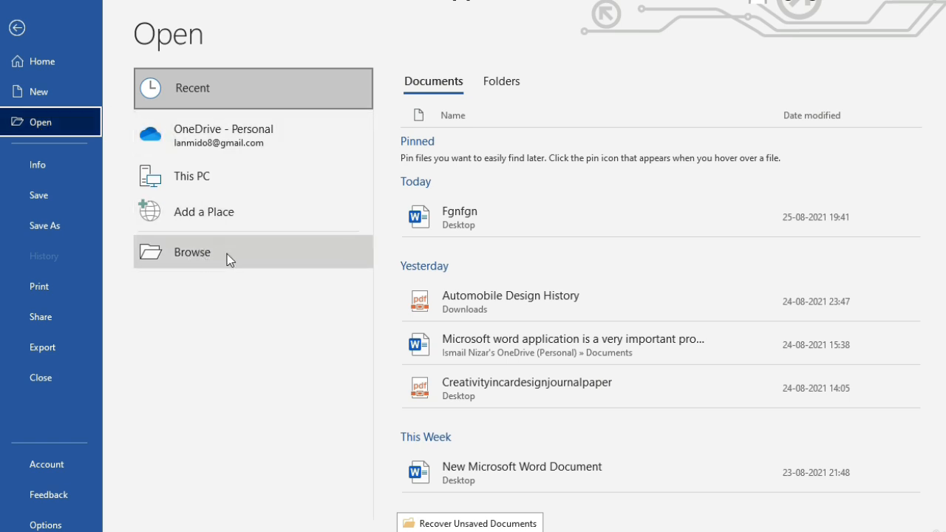
{"action": "left_click", "coordinate": [198, 253]}
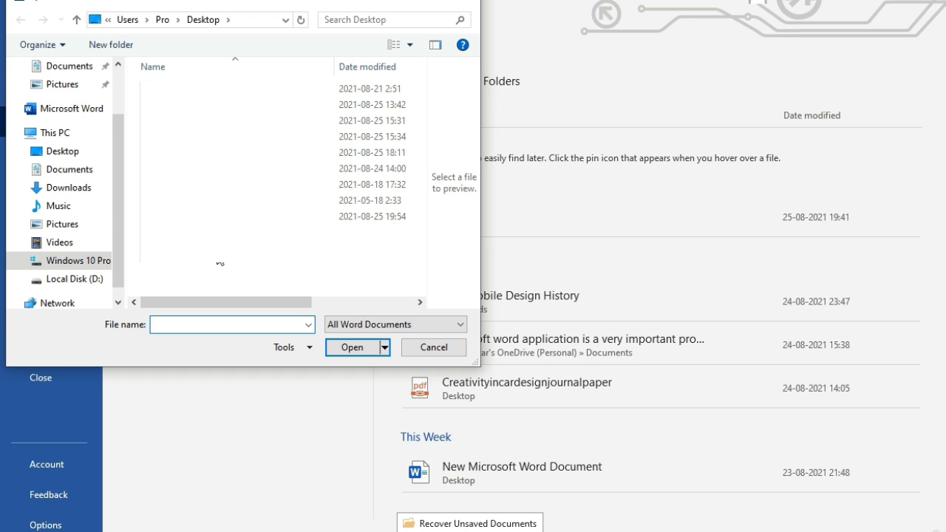
{"action": "left_click", "coordinate": [68, 189]}
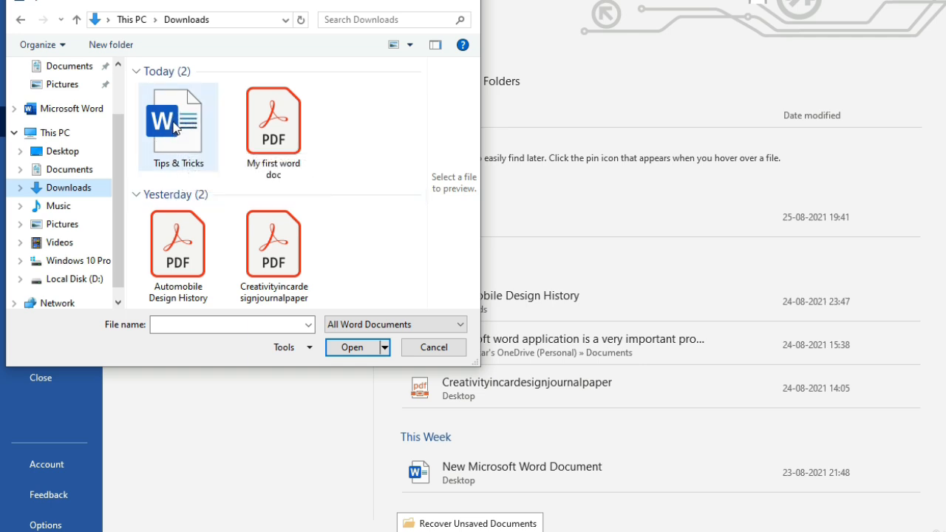
{"action": "left_click", "coordinate": [176, 129]}
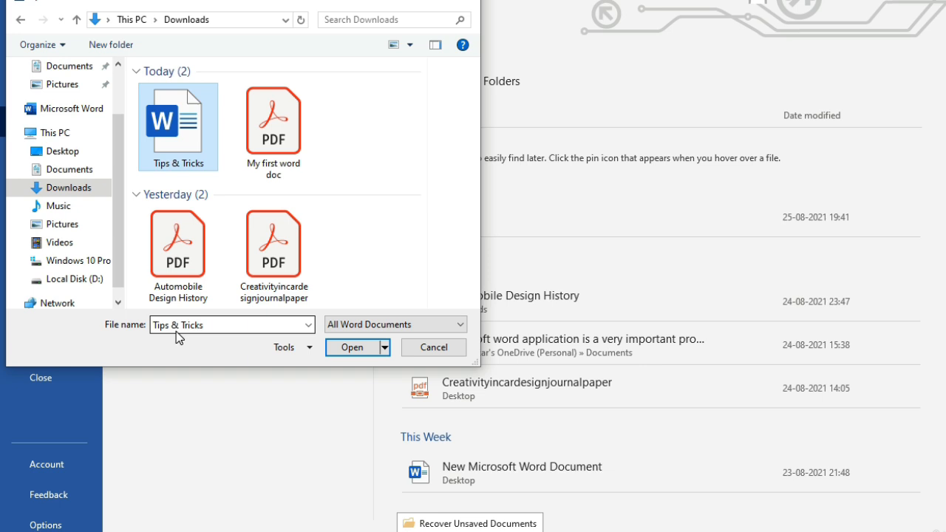
{"action": "left_click", "coordinate": [384, 347]}
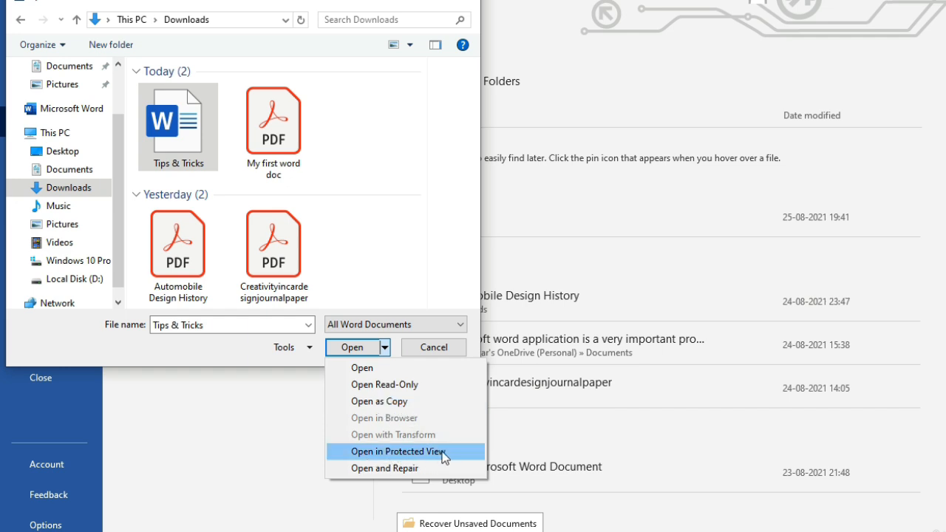
{"action": "left_click", "coordinate": [389, 470]}
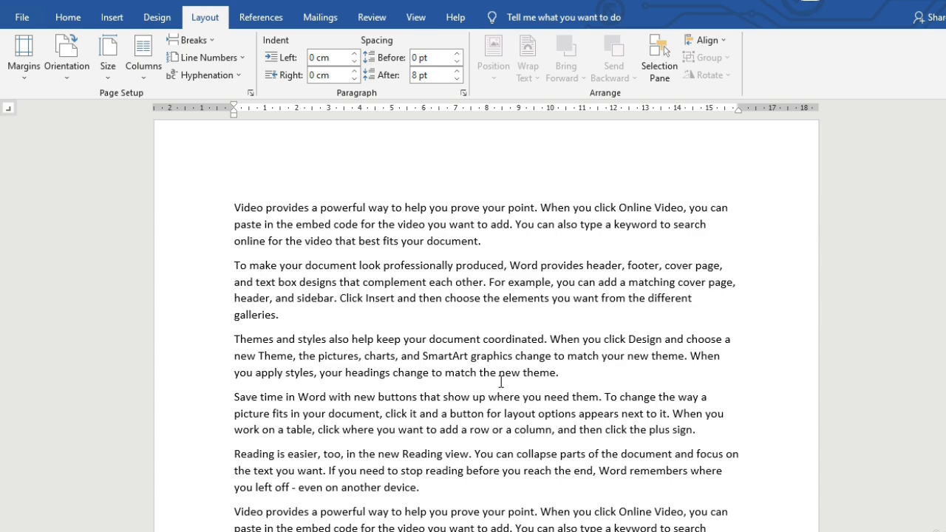
{"action": "scroll", "coordinate": [462, 292], "scroll_direction": "down", "scroll_amount": 4}
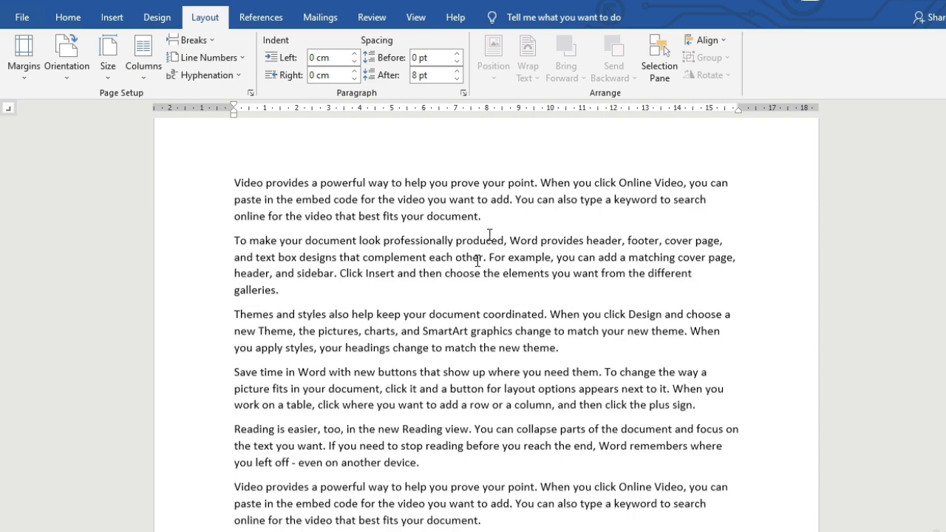
{"action": "scroll", "coordinate": [504, 248], "scroll_direction": "down", "scroll_amount": 4}
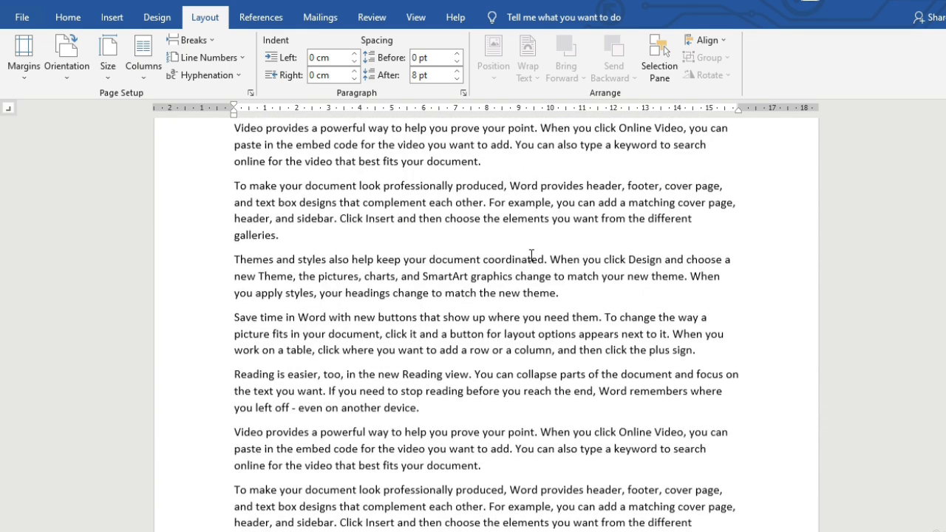
{"action": "scroll", "coordinate": [515, 244], "scroll_direction": "up", "scroll_amount": 2}
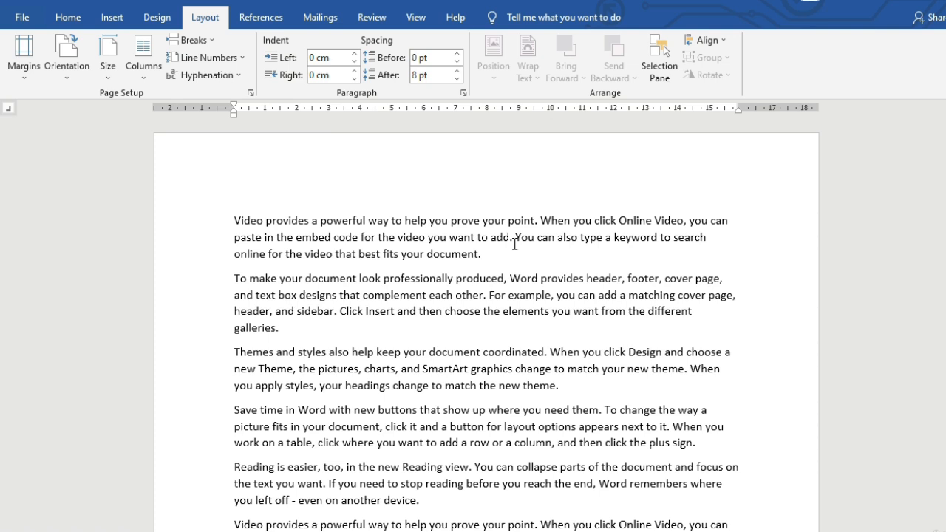
{"action": "scroll", "coordinate": [521, 235], "scroll_direction": "down", "scroll_amount": 1}
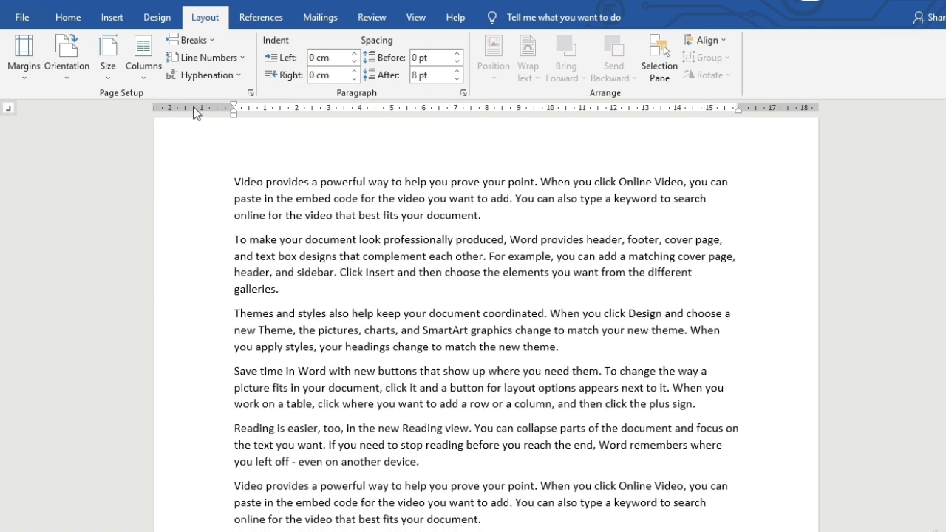
- Try to share the document by email as an attachment, and exit the Outlook account setup wizard
{"action": "left_click", "coordinate": [23, 22]}
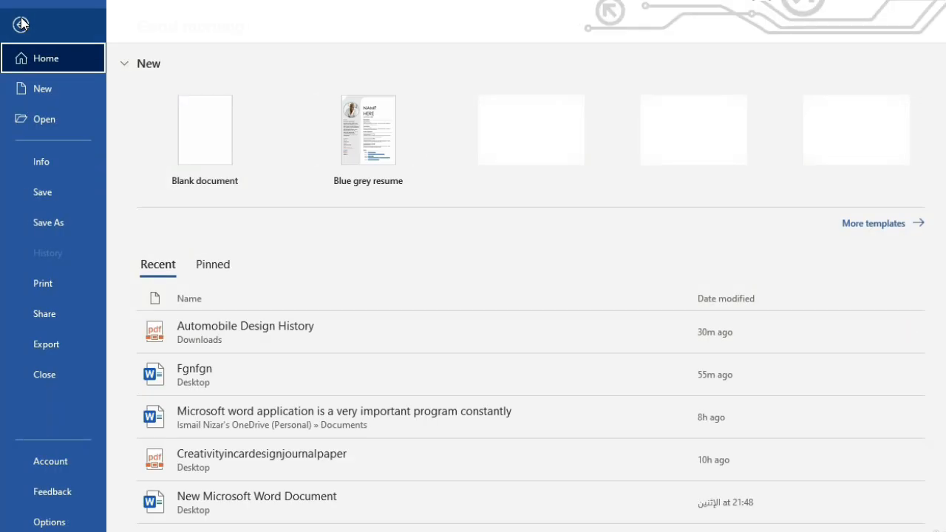
{"action": "left_click", "coordinate": [40, 320]}
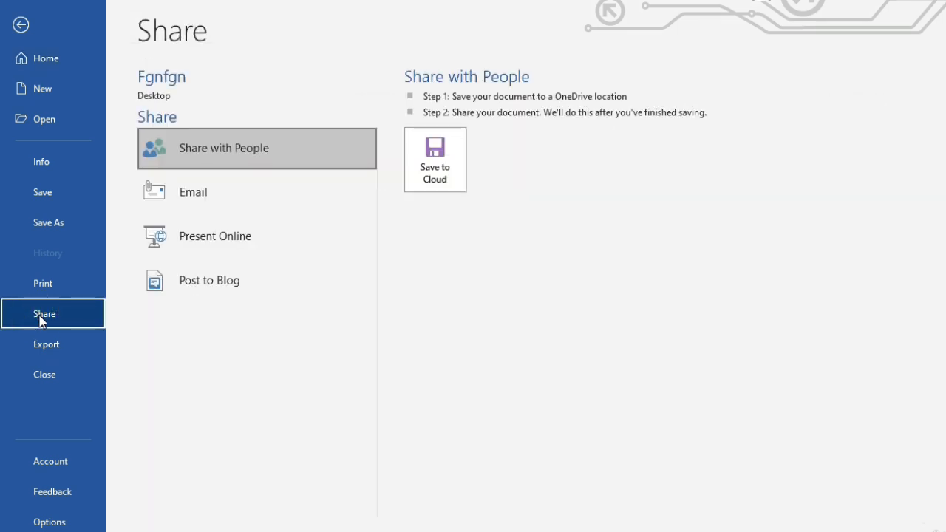
{"action": "left_click", "coordinate": [178, 195]}
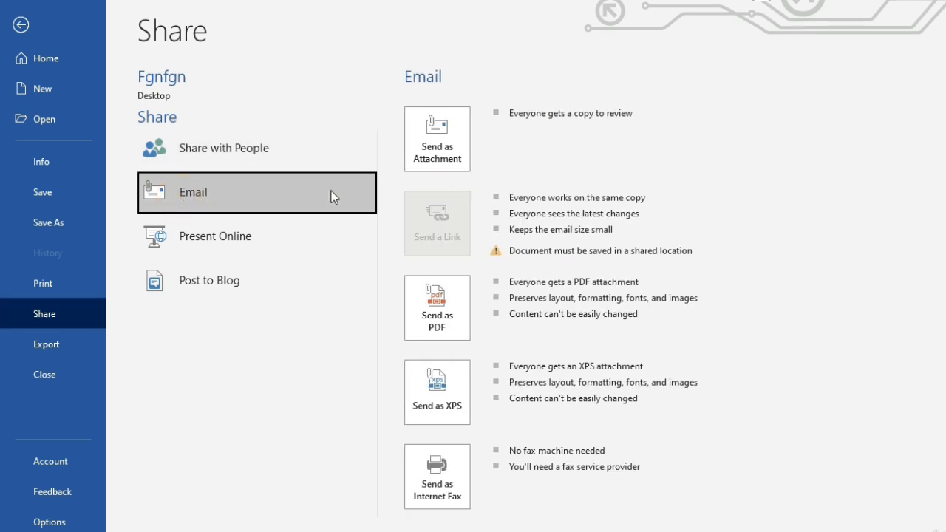
{"action": "left_click", "coordinate": [447, 161]}
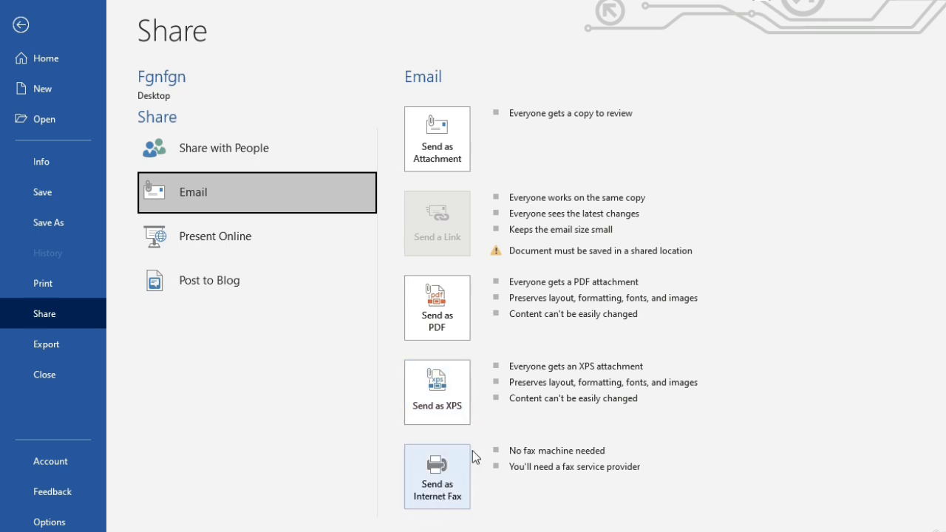
{"action": "left_click", "coordinate": [445, 148]}
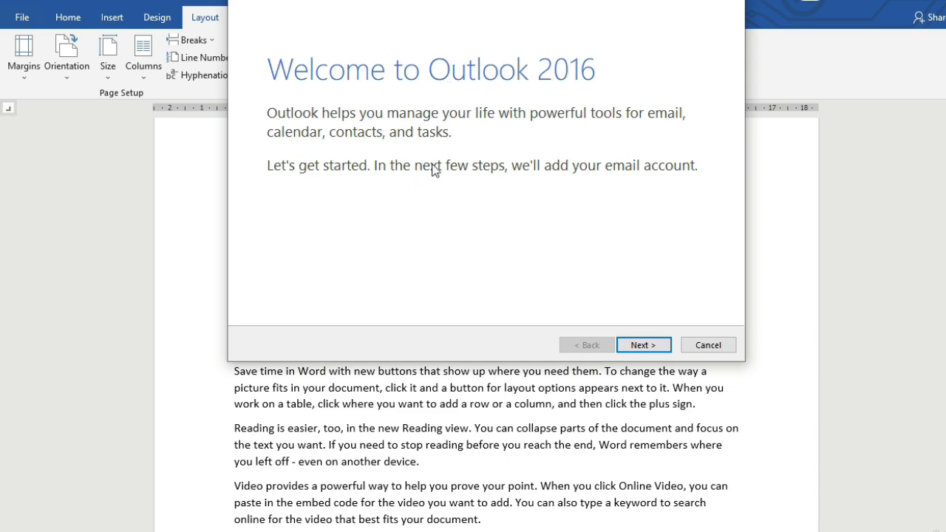
{"action": "left_click", "coordinate": [702, 349]}
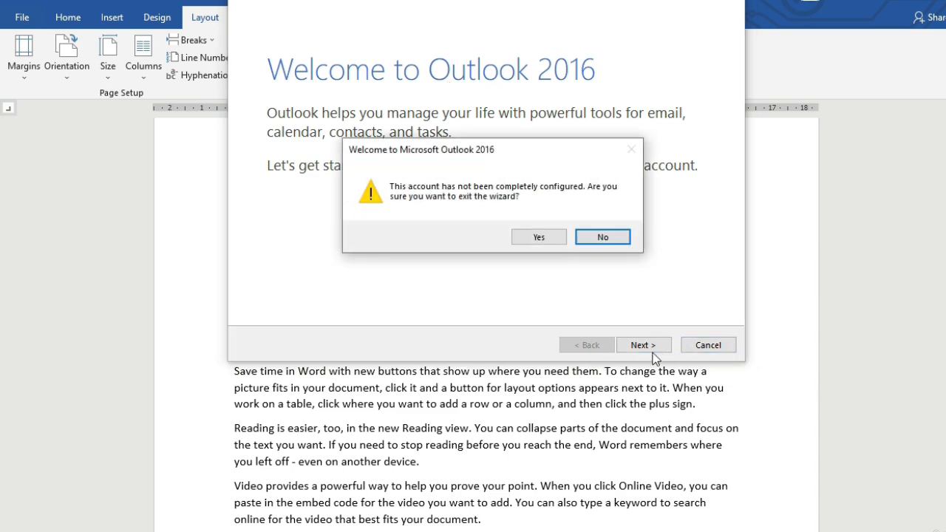
{"action": "left_click", "coordinate": [552, 241]}
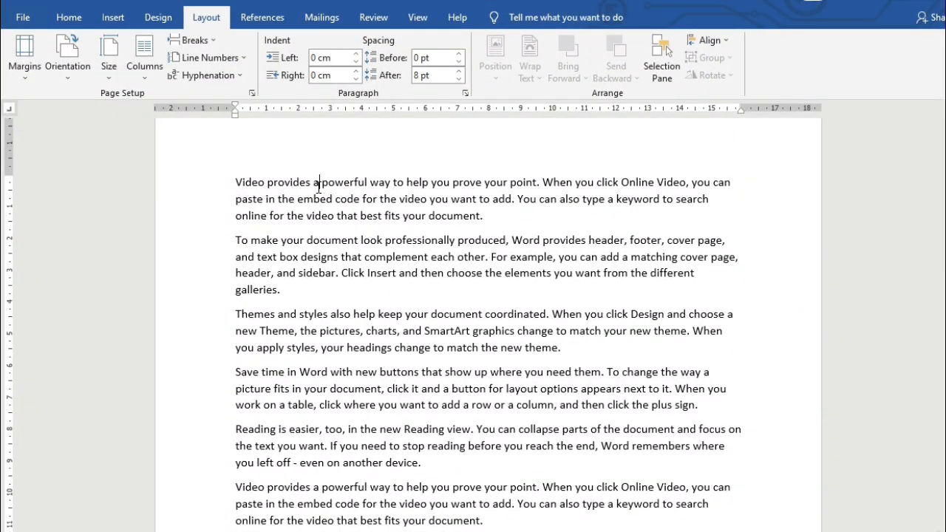
- Try normal text selection on the whole first paragraph and the first line of the second paragraph, and clear the selection
{"action": "left_click_drag", "start_coordinate": [251, 183], "coordinate": [487, 216]}
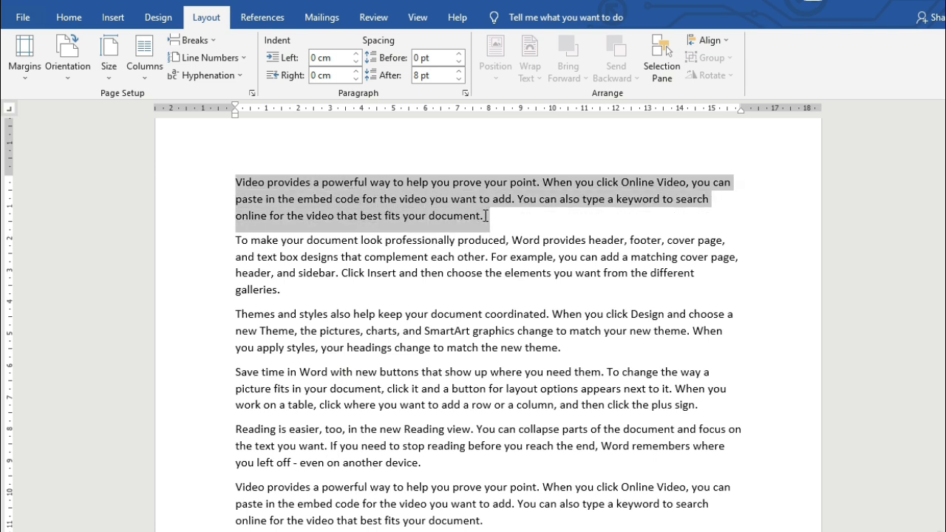
{"action": "left_click", "coordinate": [243, 246]}
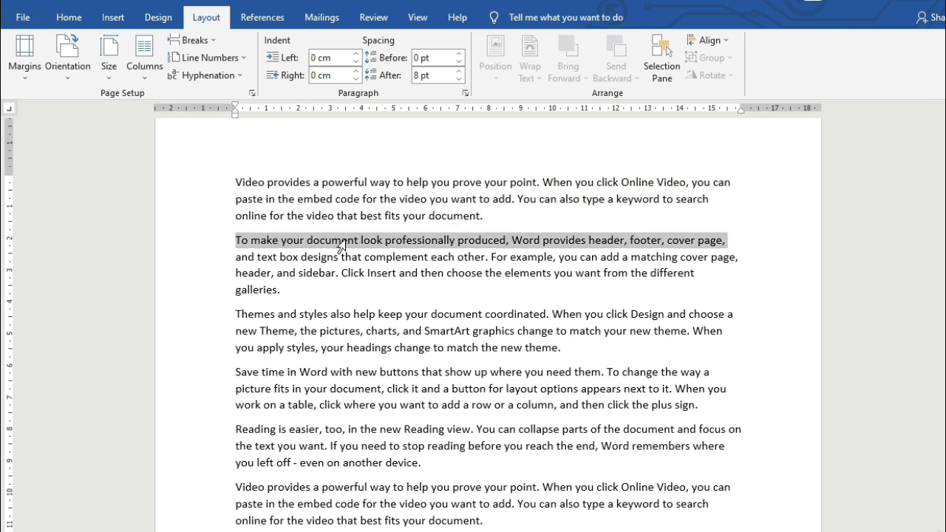
{"action": "left_click_drag", "start_coordinate": [341, 257], "coordinate": [406, 254]}
{"action": "left_click", "coordinate": [403, 239]}
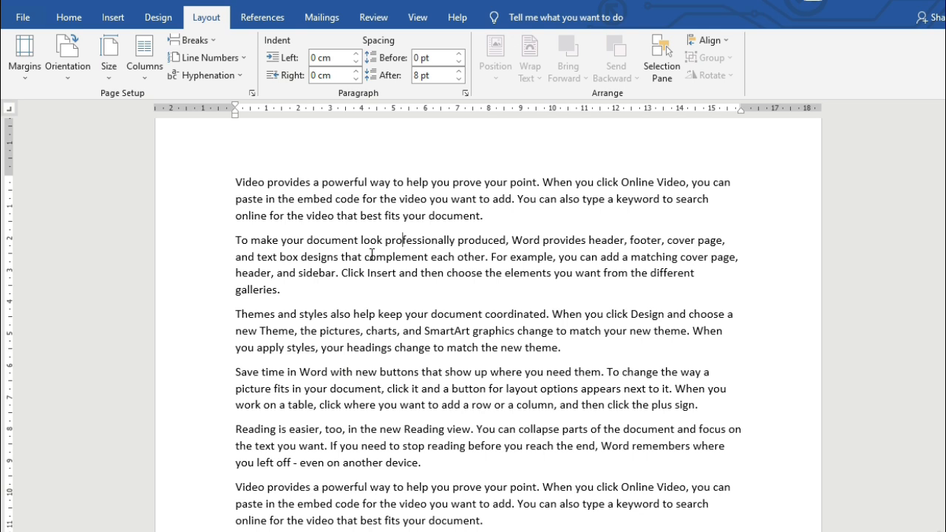
- Select a rectangular block of text across the first four paragraphs and format it with red font colour and bold
{"action": "key", "text": "alt"}
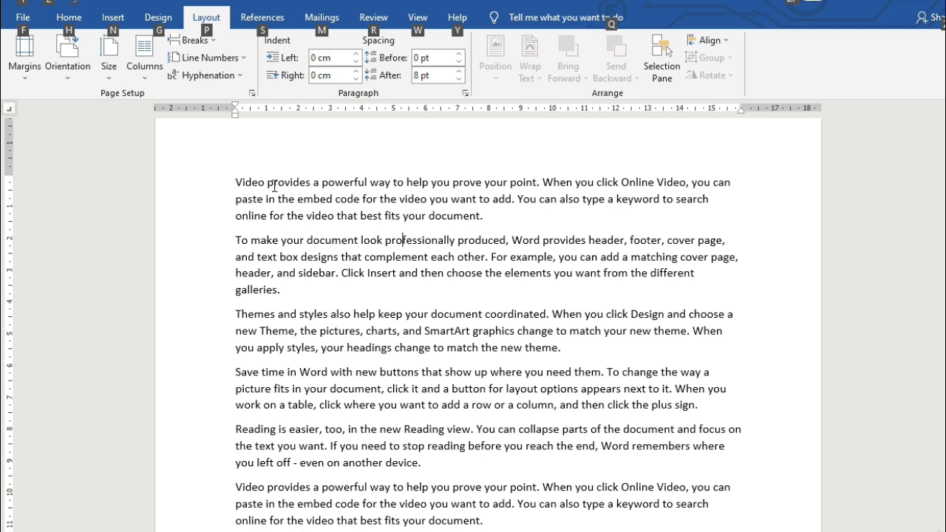
{"action": "left_click_drag", "start_coordinate": [268, 181], "coordinate": [540, 413]}
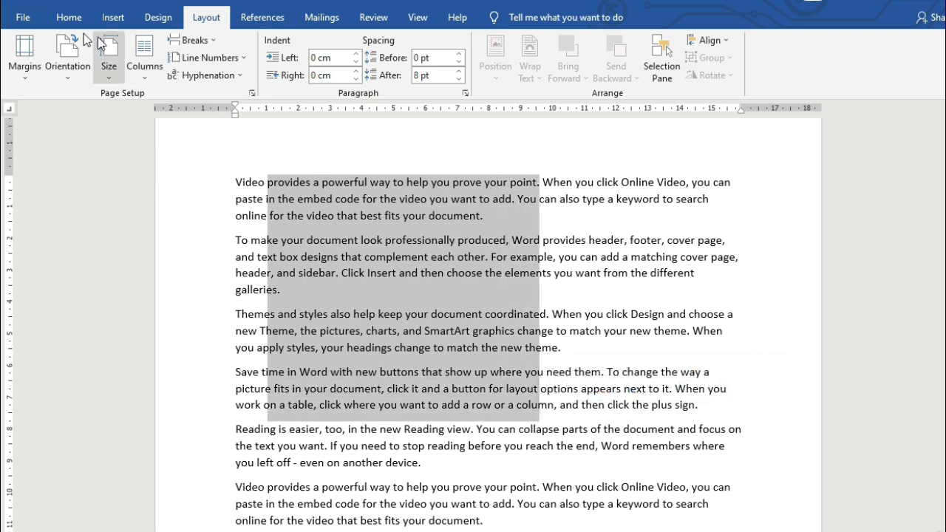
{"action": "left_click", "coordinate": [68, 18]}
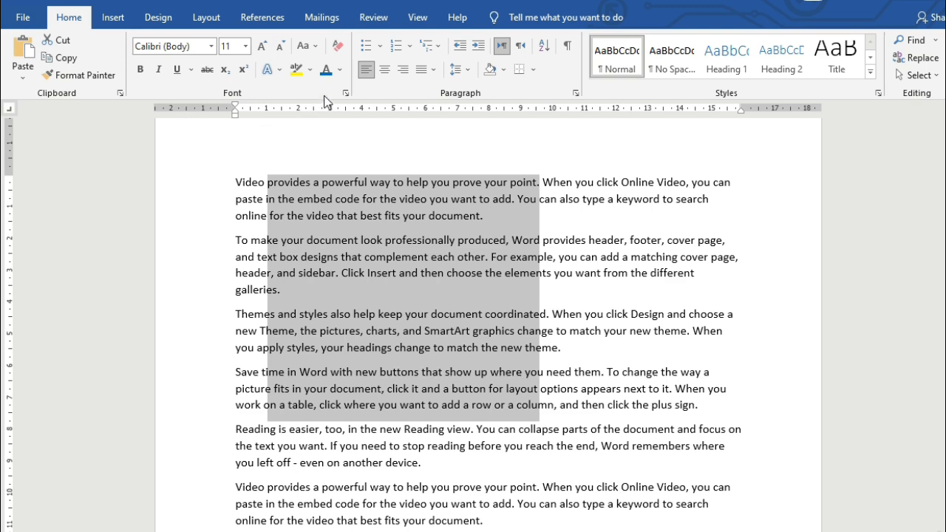
{"action": "left_click", "coordinate": [339, 69]}
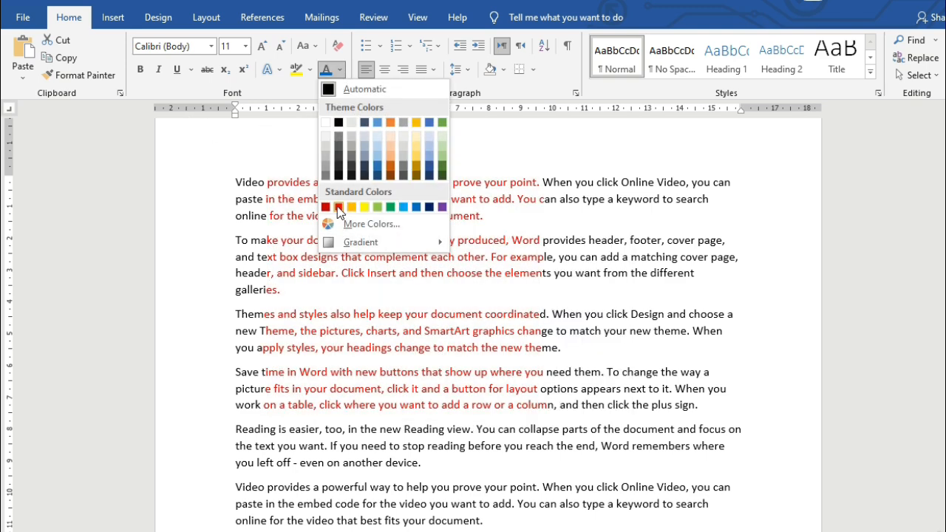
{"action": "left_click", "coordinate": [337, 207]}
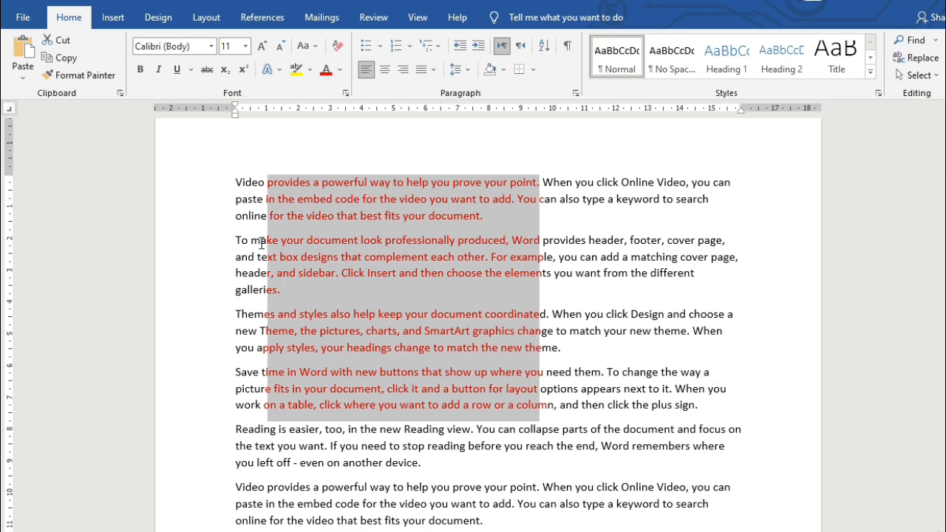
{"action": "left_click", "coordinate": [140, 70]}
{"action": "key", "text": "Left"}
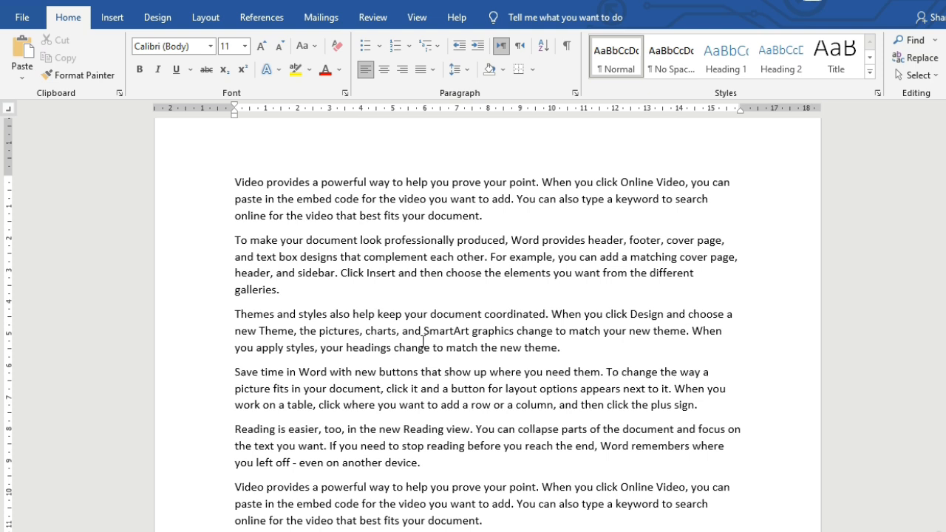
- Search the web for "Healthy food" with the References research tool and look through the results
{"action": "left_click", "coordinate": [265, 20]}
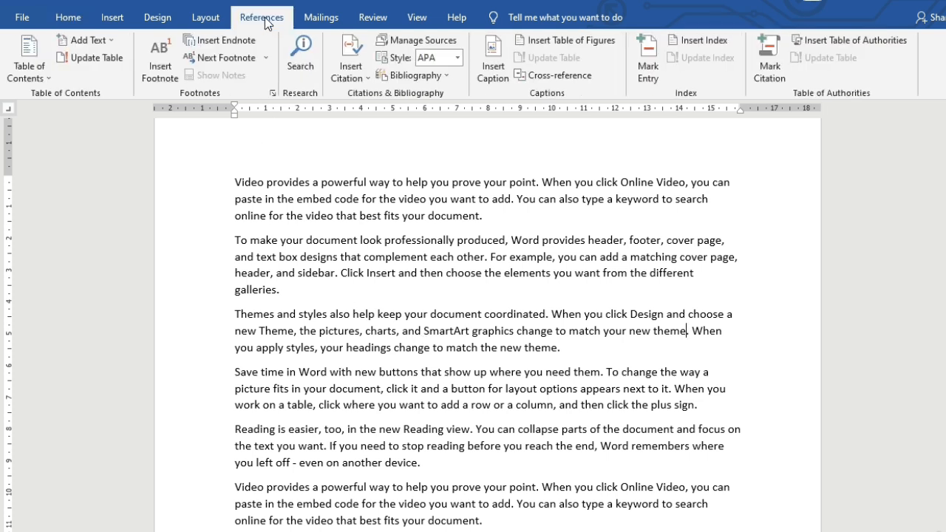
{"action": "left_click", "coordinate": [302, 64]}
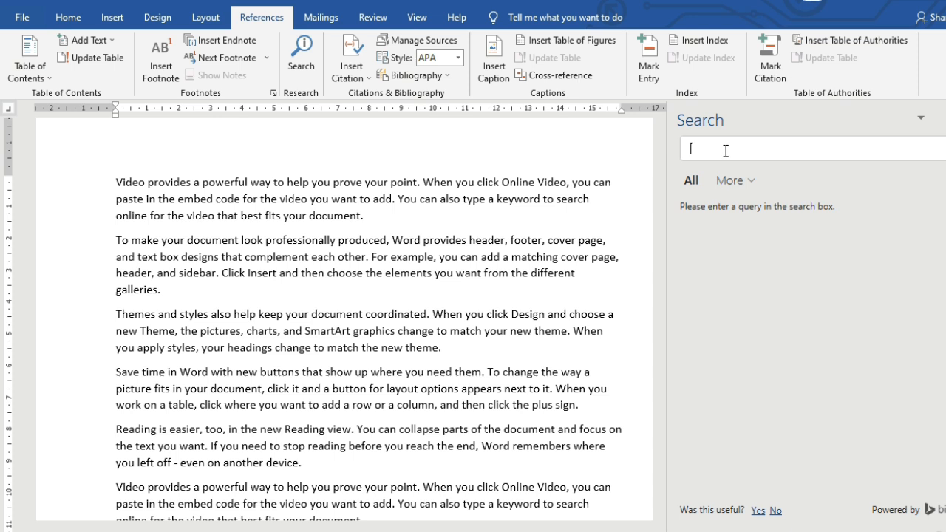
{"action": "type", "text": "Healthy food"}
{"action": "key", "text": "Return"}
{"action": "scroll", "coordinate": [789, 284], "scroll_direction": "down", "scroll_amount": 5}
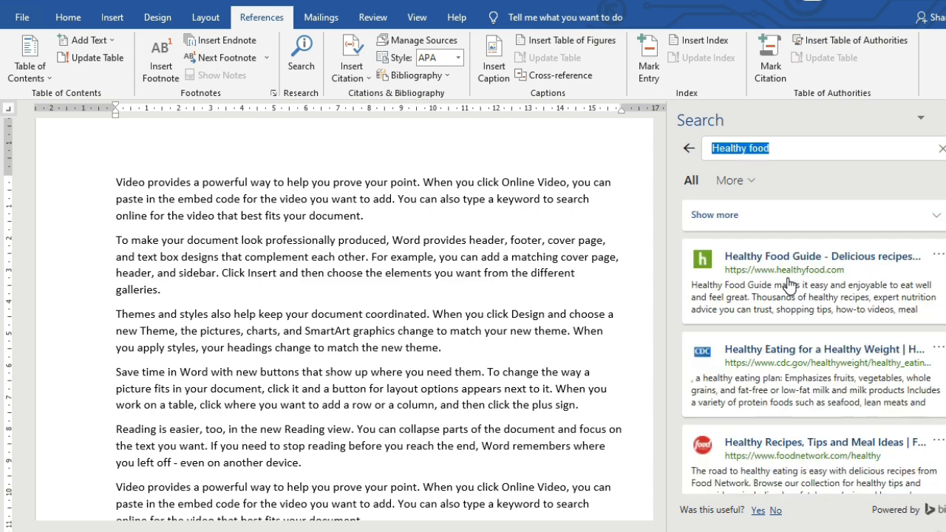
{"action": "scroll", "coordinate": [789, 284], "scroll_direction": "down", "scroll_amount": 4}
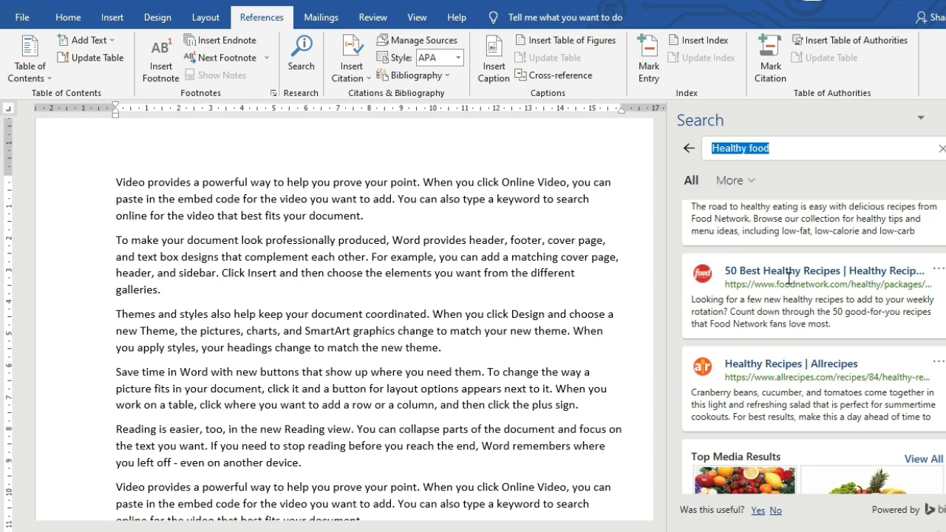
{"action": "scroll", "coordinate": [789, 281], "scroll_direction": "down", "scroll_amount": 6}
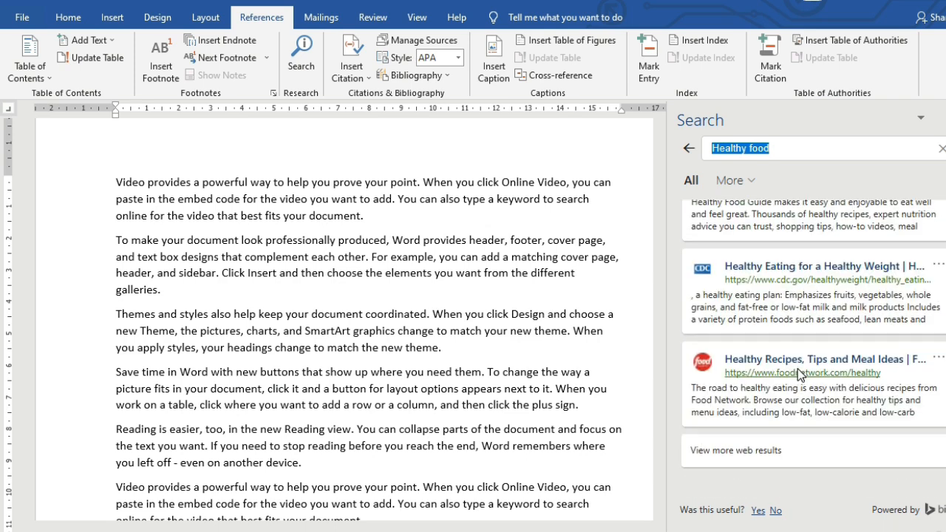
{"action": "scroll", "coordinate": [797, 369], "scroll_direction": "up", "scroll_amount": 3}
{"action": "scroll", "coordinate": [797, 369], "scroll_direction": "up", "scroll_amount": 10}
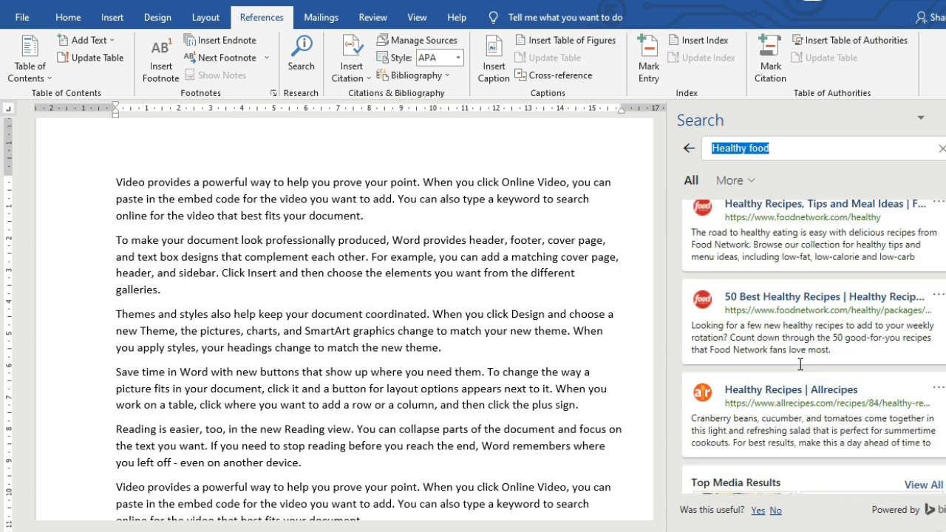
{"action": "scroll", "coordinate": [799, 364], "scroll_direction": "up", "scroll_amount": 2}
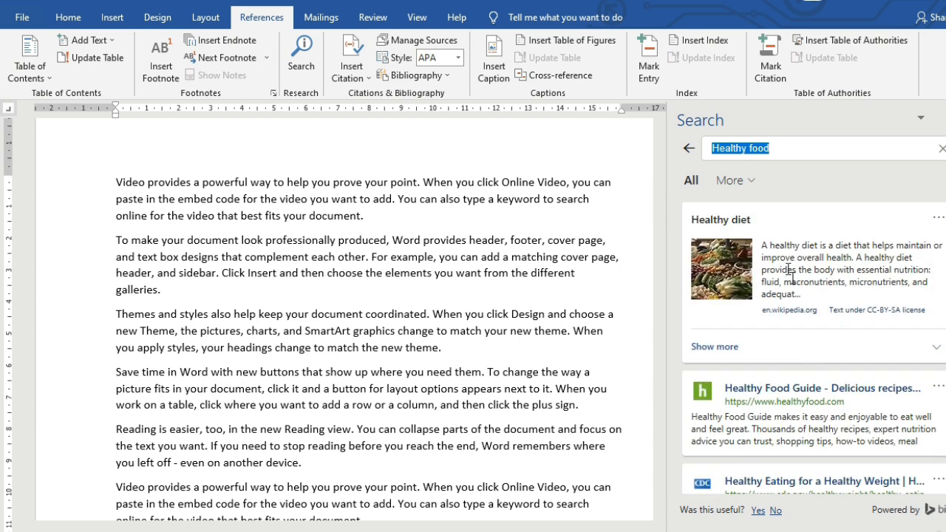
- Expand the "Healthy diet" result and copy its full description text
{"action": "left_click", "coordinate": [716, 351]}
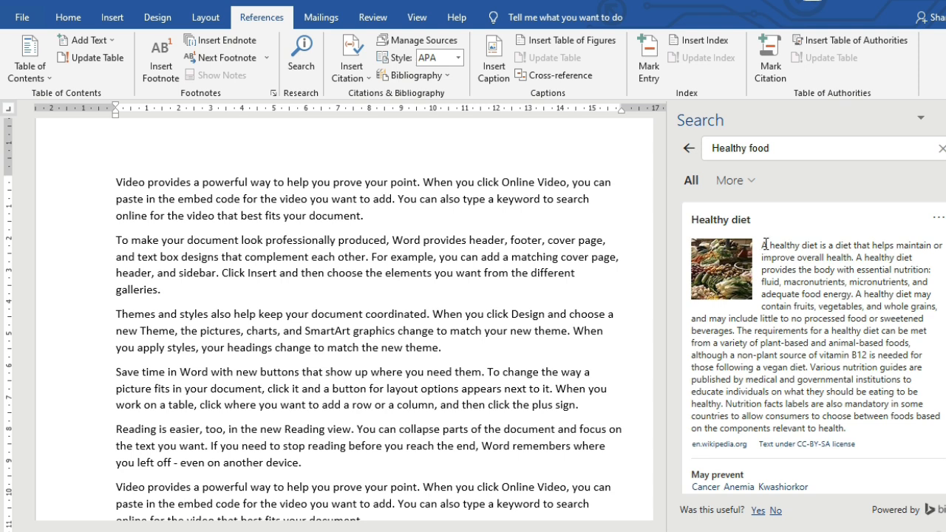
{"action": "mouse_move", "coordinate": [763, 243]}
{"action": "left_mouse_down"}
{"action": "mouse_move", "coordinate": [813, 260]}
{"action": "mouse_move", "coordinate": [838, 314]}
{"action": "mouse_move", "coordinate": [853, 427]}
{"action": "left_mouse_up"}
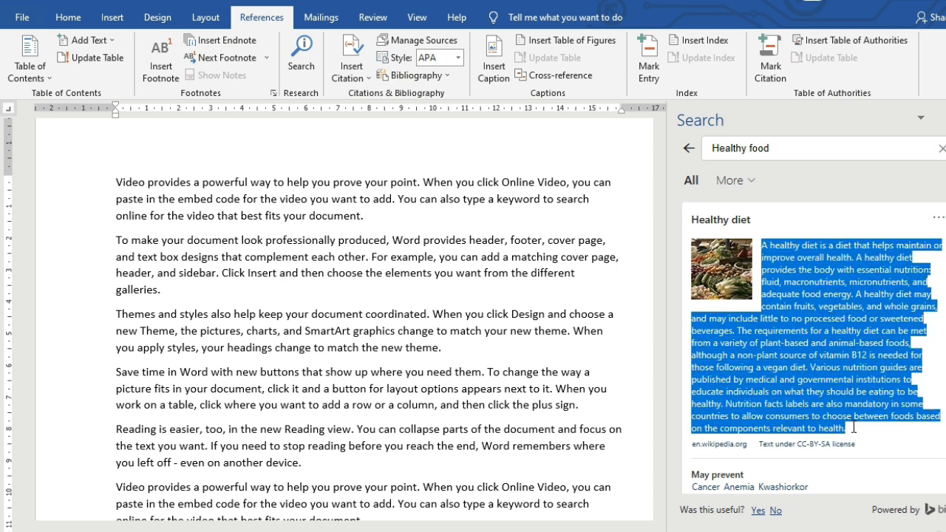
{"action": "right_click", "coordinate": [837, 310]}
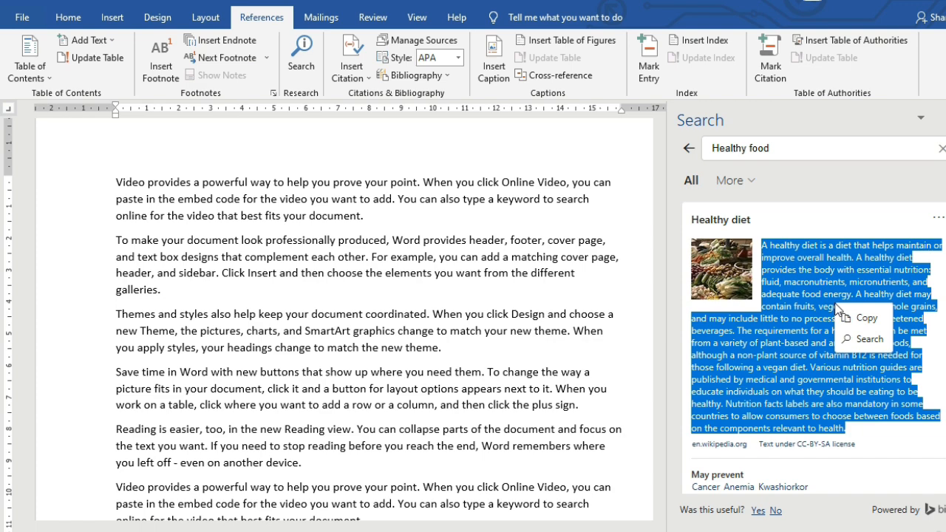
{"action": "left_click", "coordinate": [860, 318]}
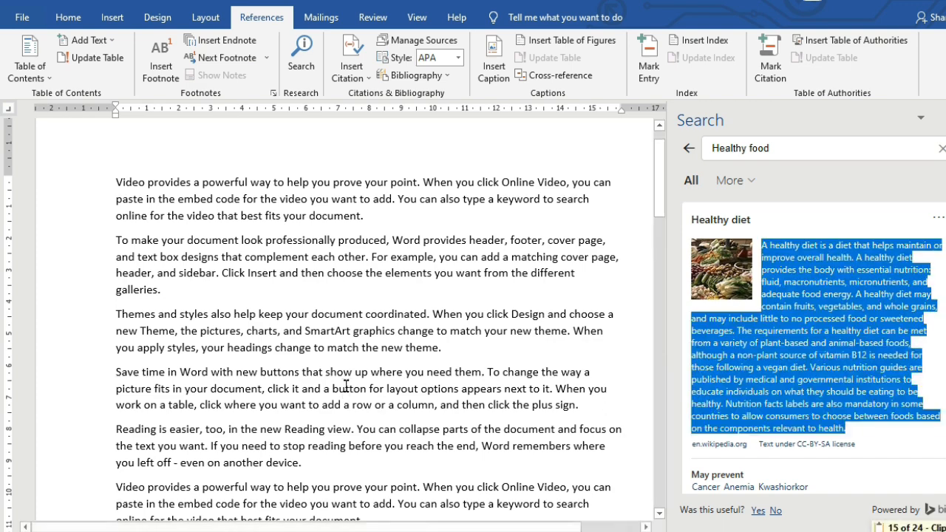
- Paste the copied healthy diet description below the last paragraph of the document, after some blank lines
{"action": "scroll", "coordinate": [346, 385], "scroll_direction": "down", "scroll_amount": 15}
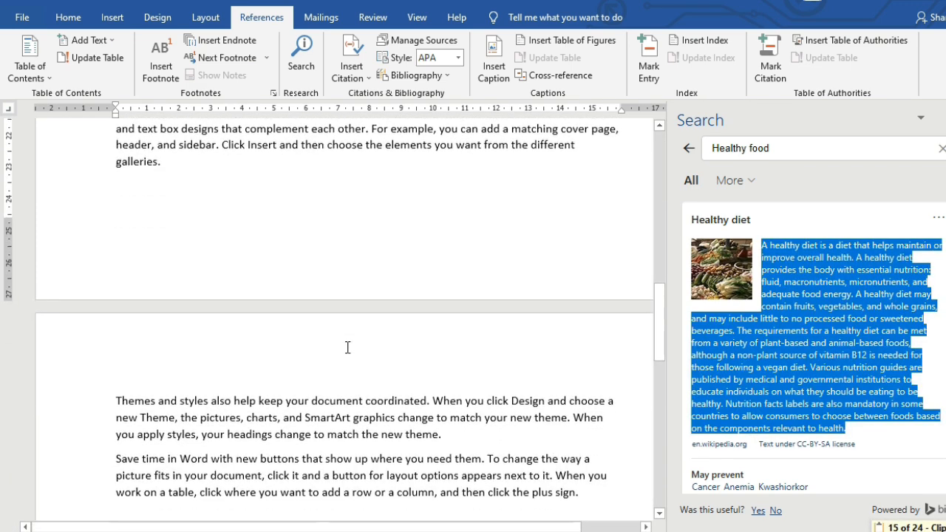
{"action": "scroll", "coordinate": [348, 347], "scroll_direction": "down", "scroll_amount": 5}
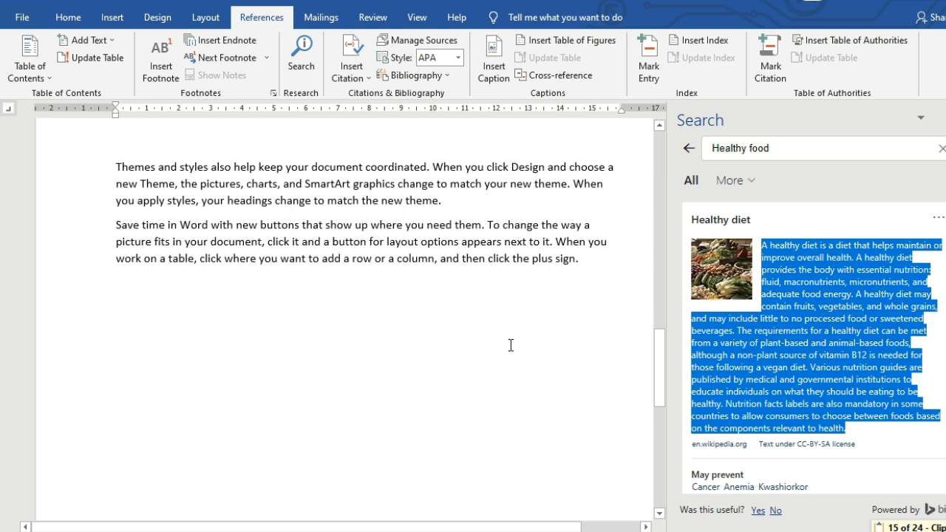
{"action": "left_click", "coordinate": [590, 270]}
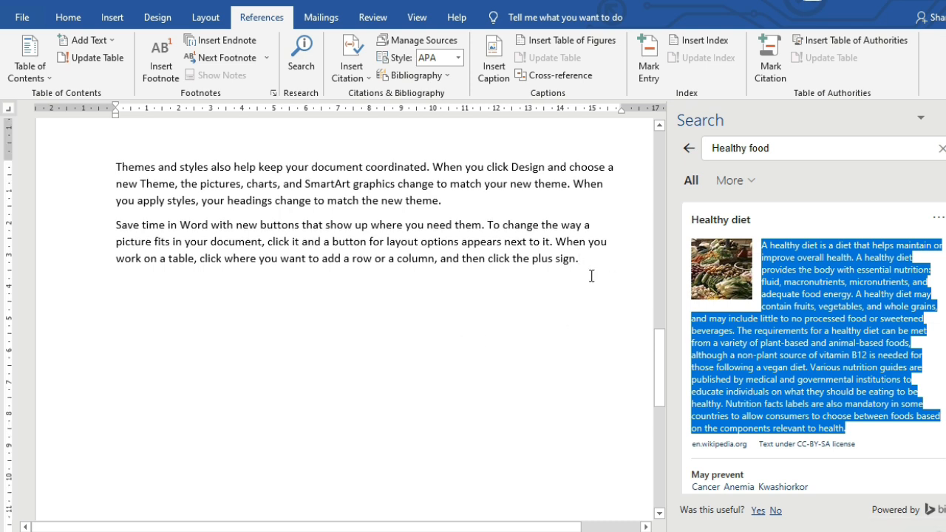
{"action": "key", "text": "Return"}
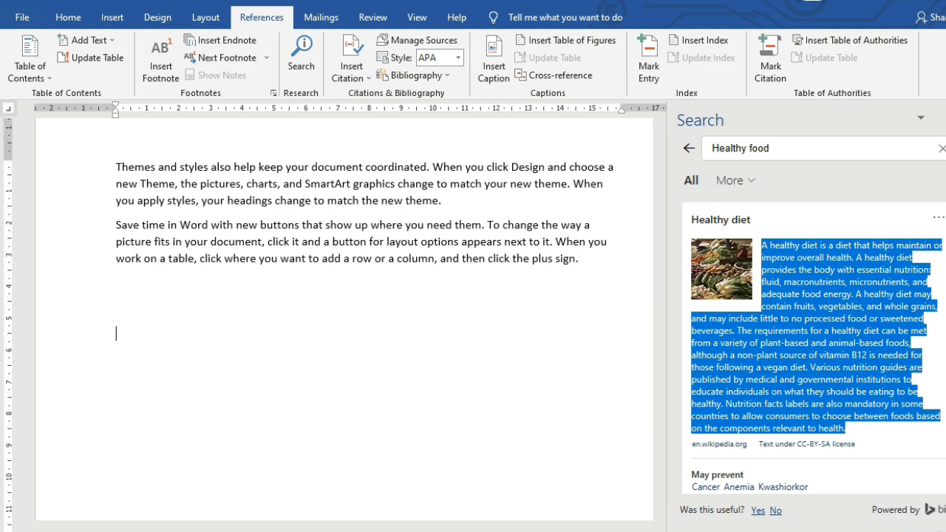
{"action": "key", "text": "ctrl+v"}
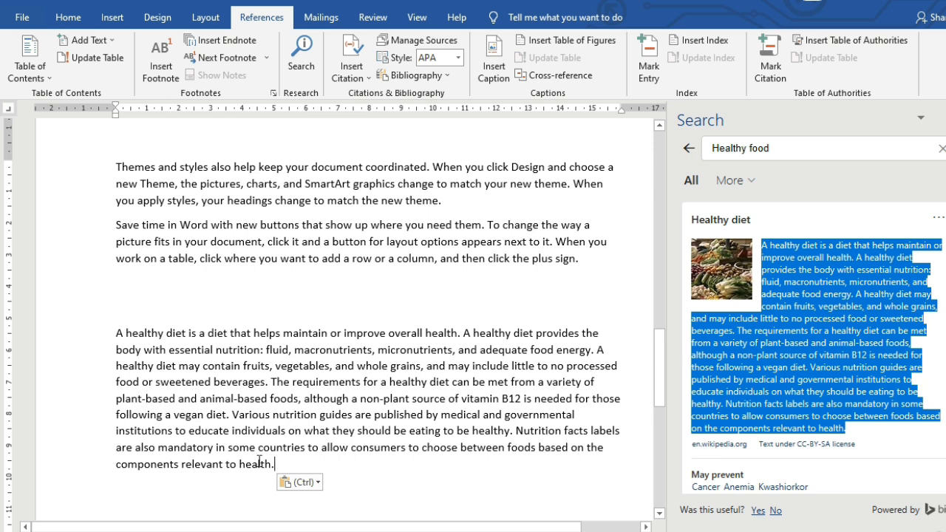
- Delete the end of the pasted healthy diet paragraph, from "educate individuals" through its last sentence
{"action": "left_click_drag", "start_coordinate": [259, 464], "coordinate": [201, 431]}
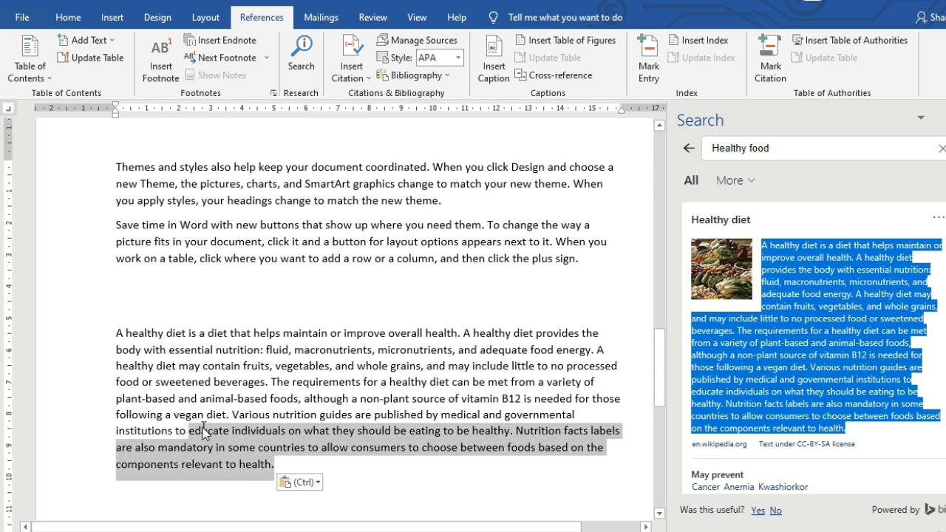
{"action": "key", "text": "Delete"}
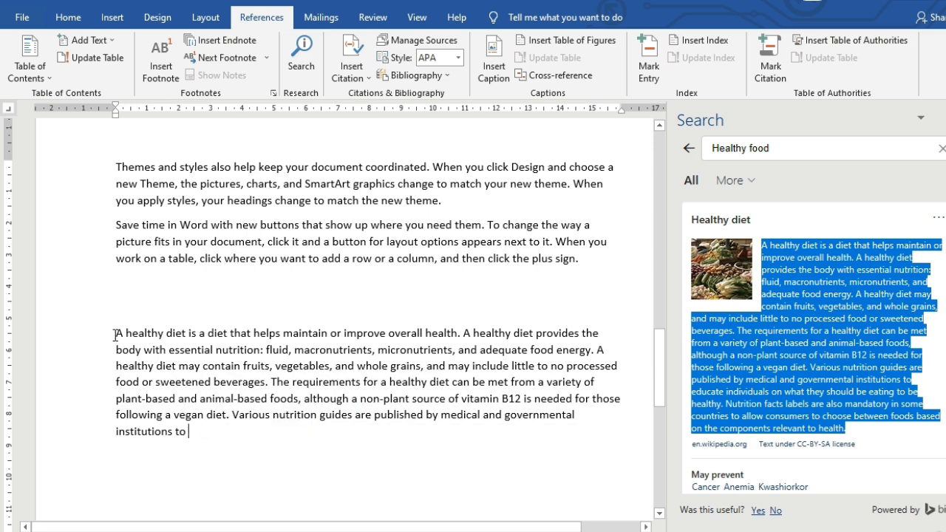
{"action": "left_click_drag", "start_coordinate": [117, 333], "coordinate": [133, 333]}
{"action": "left_click_drag", "start_coordinate": [133, 334], "coordinate": [163, 336]}
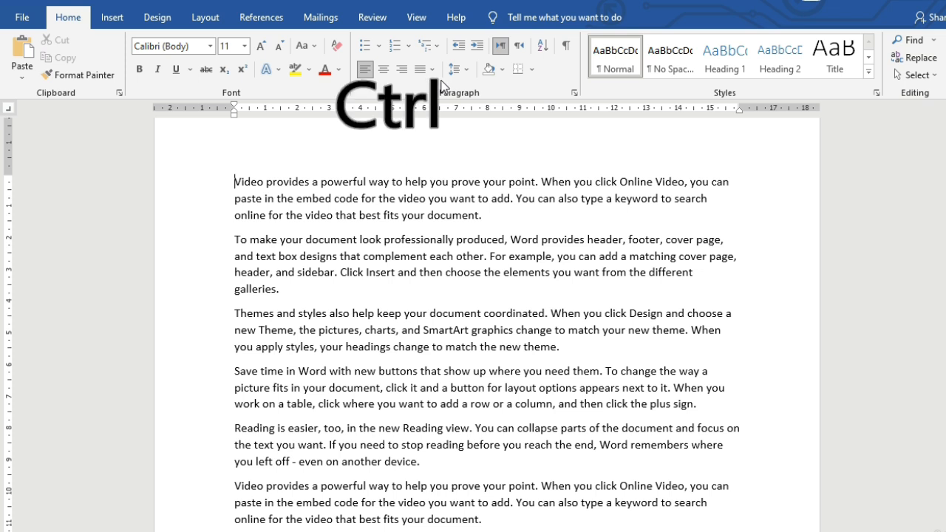
- Move the text cursor forward word by word through the first paragraph, and back word by word
{"action": "key", "text": "ctrl+Right"}
{"action": "key", "text": "ctrl+Right"}
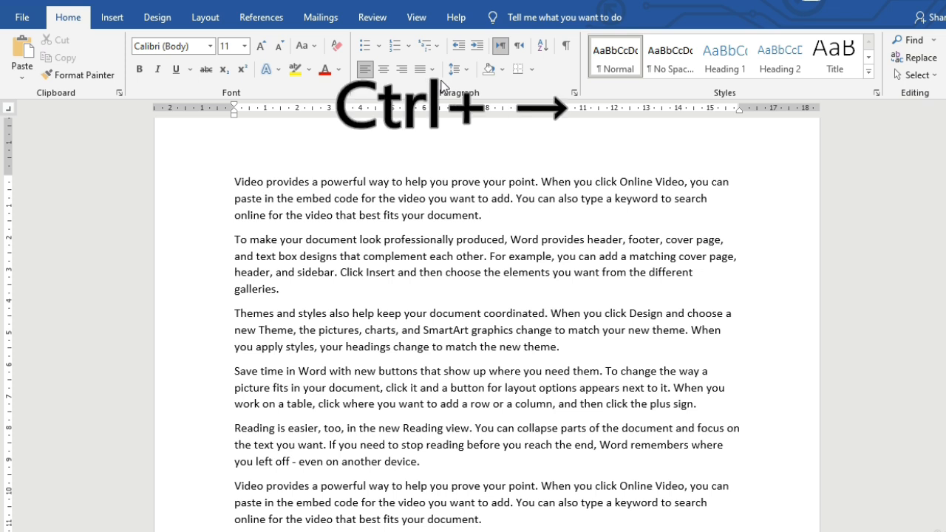
{"action": "key", "text": "ctrl+Right"}
{"action": "key", "text": "ctrl+Right"}
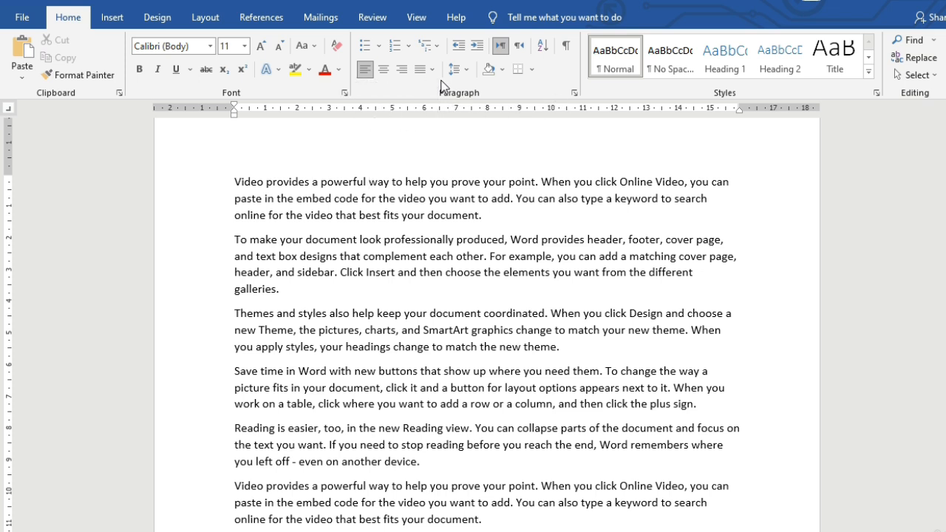
{"action": "key", "text": "ctrl+Right"}
{"action": "key", "text": "ctrl+Right"}
{"action": "key", "text": "ctrl+Right"}
{"action": "key", "text": "ctrl+Right"}
{"action": "key", "text": "ctrl+Left"}
{"action": "key", "text": "ctrl+Left"}
{"action": "key", "text": "ctrl+Left"}
{"action": "key", "text": "ctrl+Left"}
{"action": "key", "text": "ctrl+Left"}
- Move the text cursor down through the document one paragraph at a time, and back up the same way
{"action": "key", "text": "ctrl+Down"}
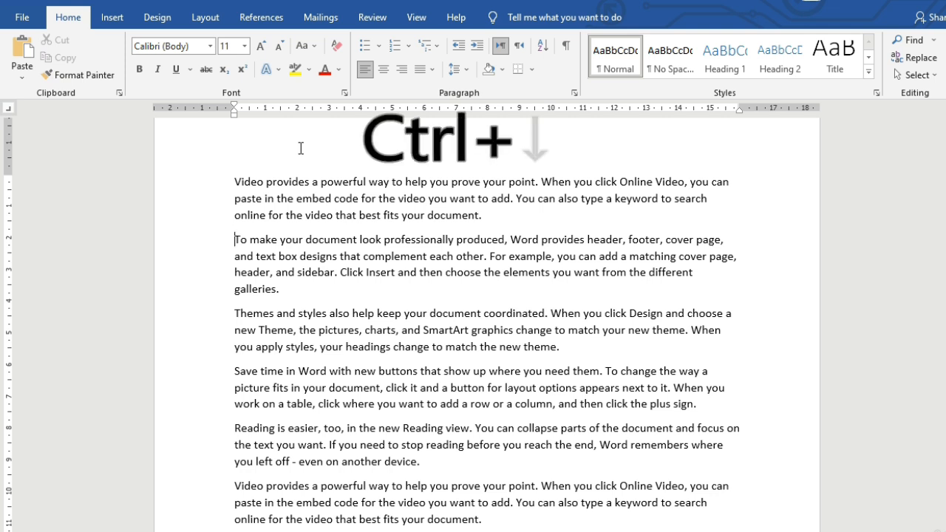
{"action": "key", "text": "ctrl+Down"}
{"action": "key", "text": "ctrl+Down"}
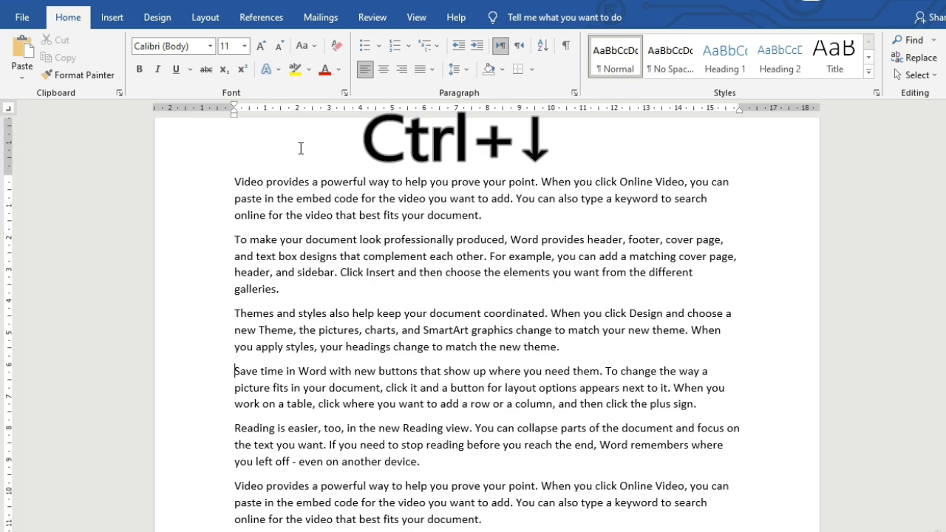
{"action": "key", "text": "ctrl+Down"}
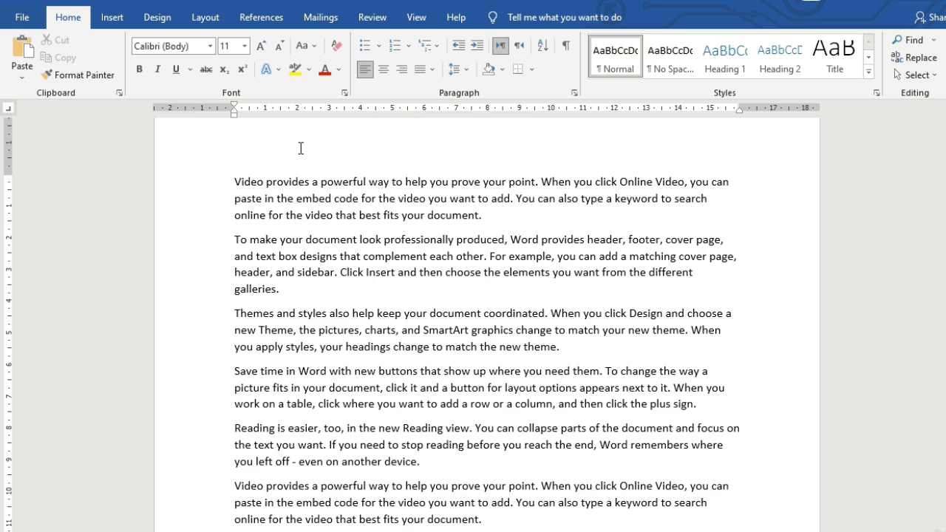
{"action": "key", "text": "ctrl+Down"}
{"action": "key", "text": "ctrl+Down"}
{"action": "key", "text": "ctrl+Down"}
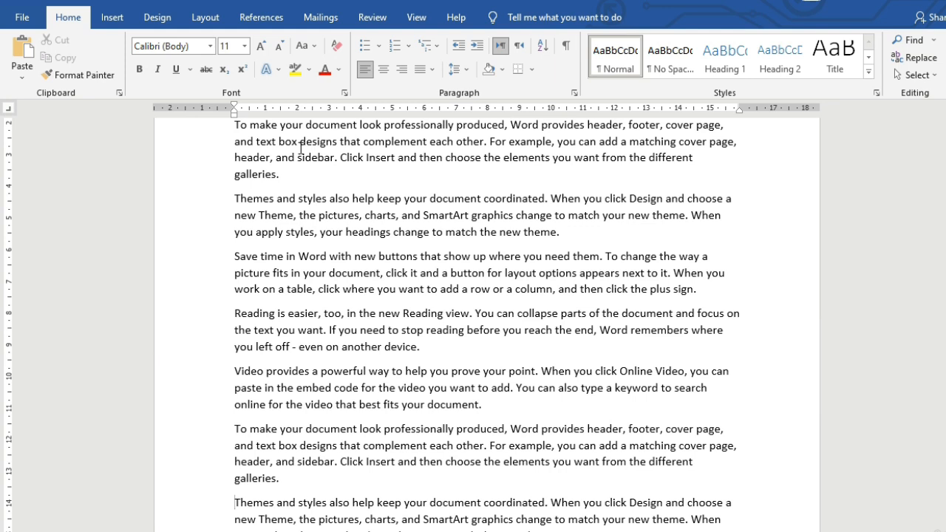
{"action": "key", "text": "ctrl+Up"}
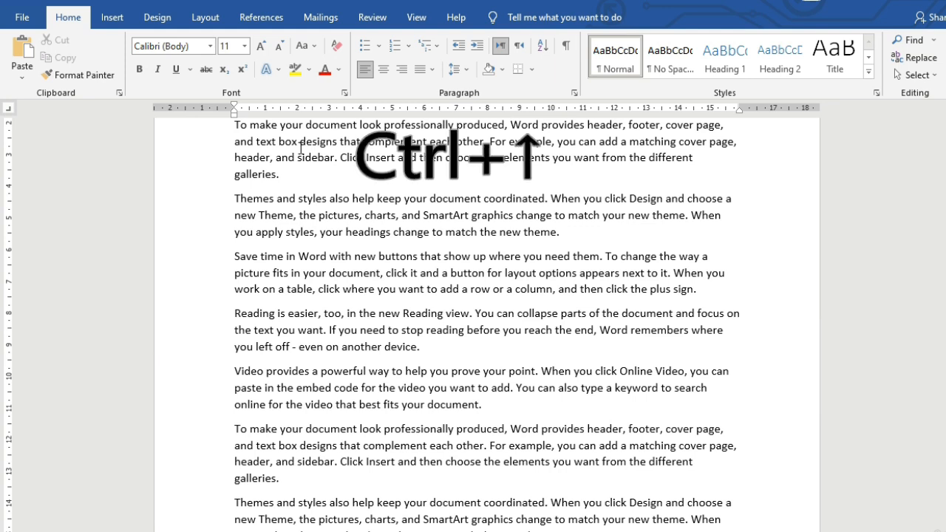
{"action": "key", "text": "ctrl+Up"}
{"action": "key", "text": "ctrl+Up"}
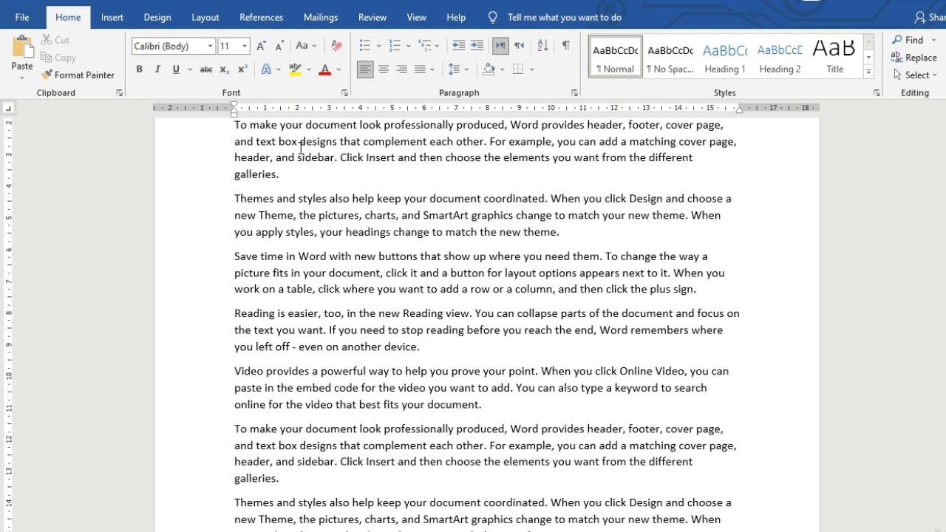
{"action": "key", "text": "ctrl+Up"}
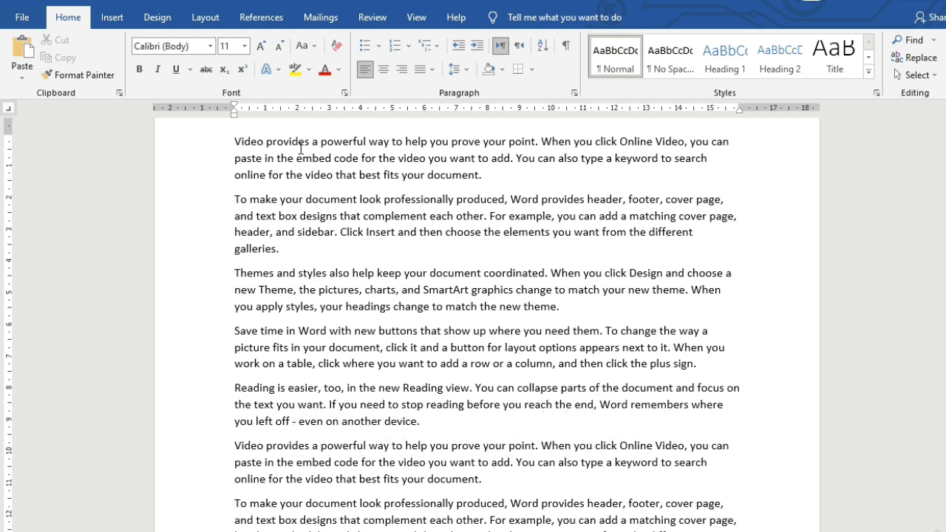
- Extend a selection paragraph by paragraph over the first four paragraphs, and shrink it back until nothing is selected
{"action": "key", "text": "ctrl+shift+Down"}
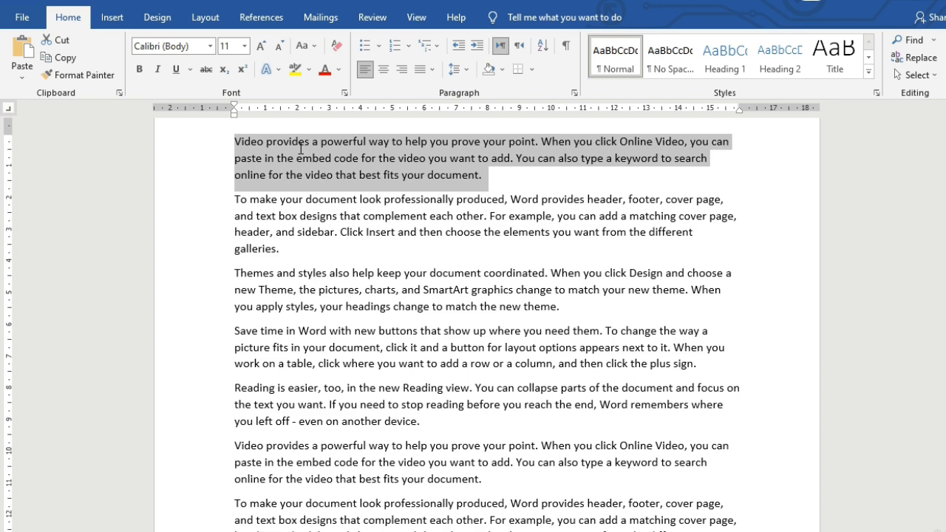
{"action": "key", "text": "ctrl+shift+Down"}
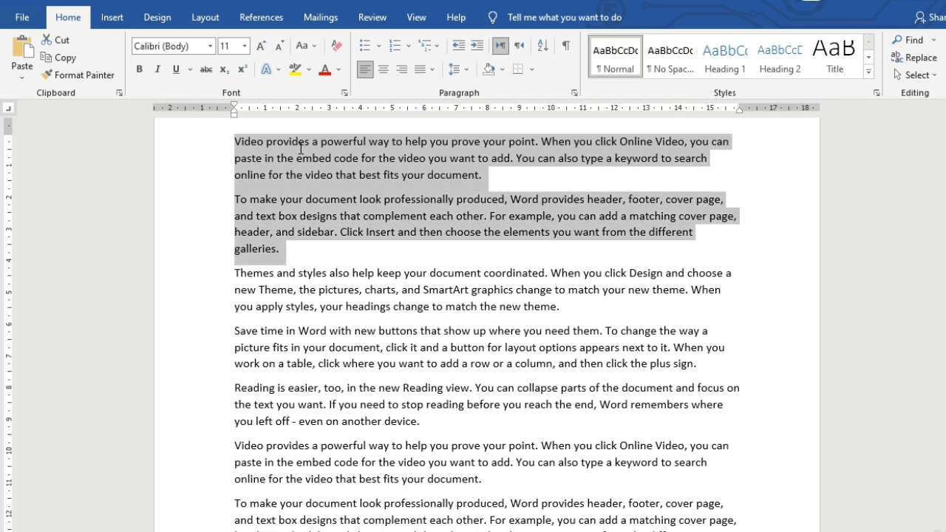
{"action": "key", "text": "ctrl+shift+Down"}
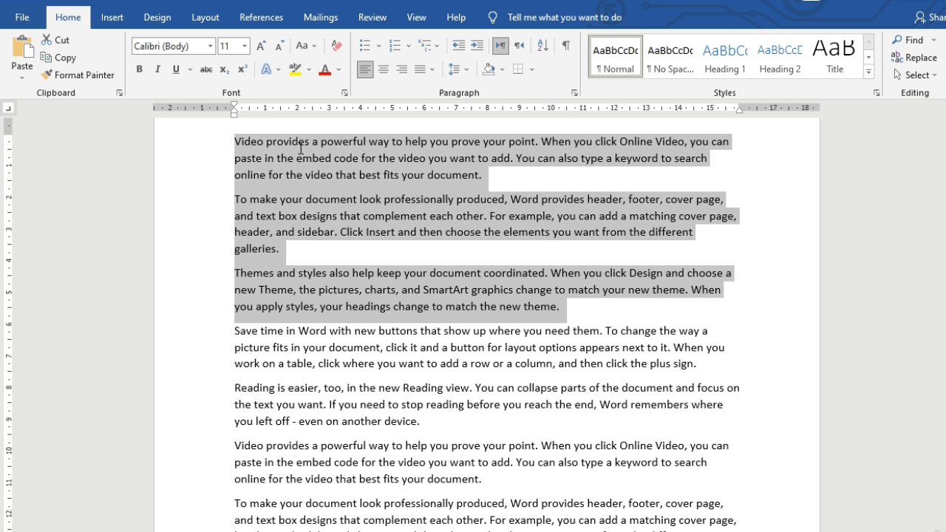
{"action": "key", "text": "ctrl+shift+Down"}
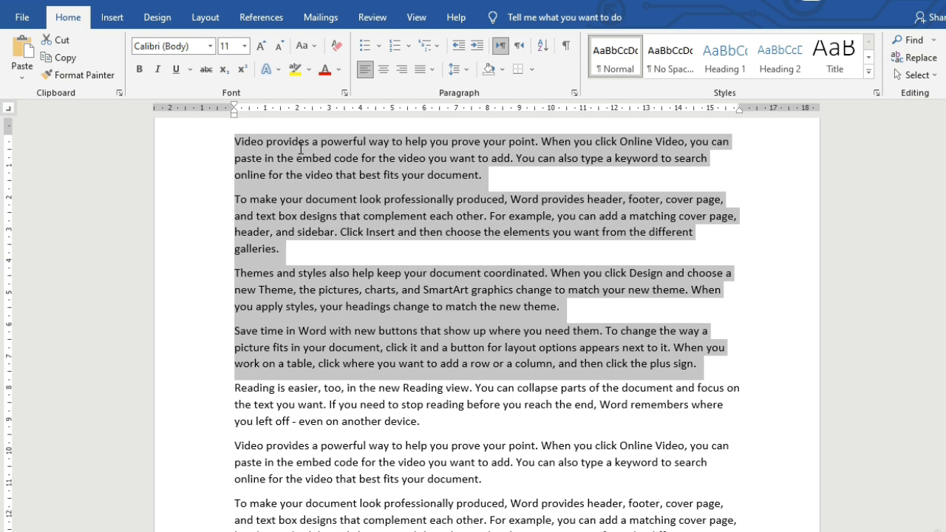
{"action": "key", "text": "ctrl+shift+Up"}
{"action": "key", "text": "ctrl+shift+Up"}
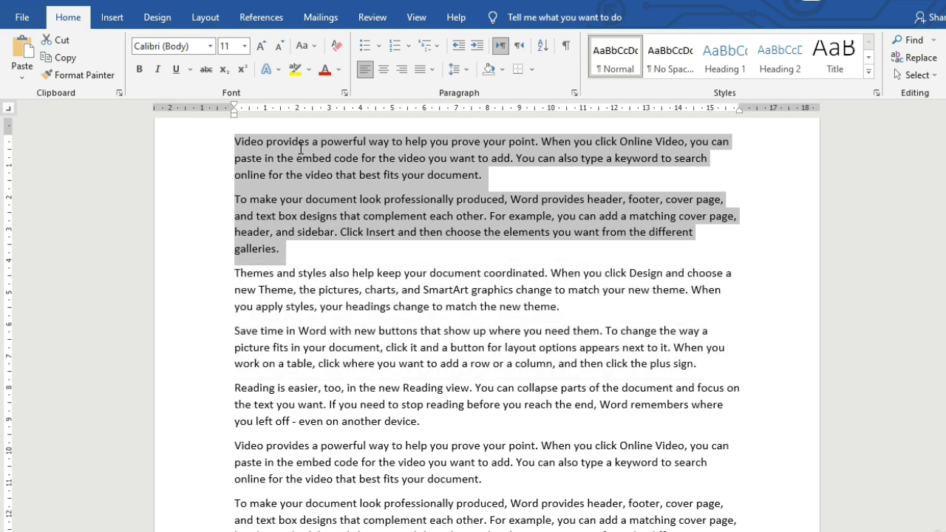
{"action": "key", "text": "ctrl+shift+Up"}
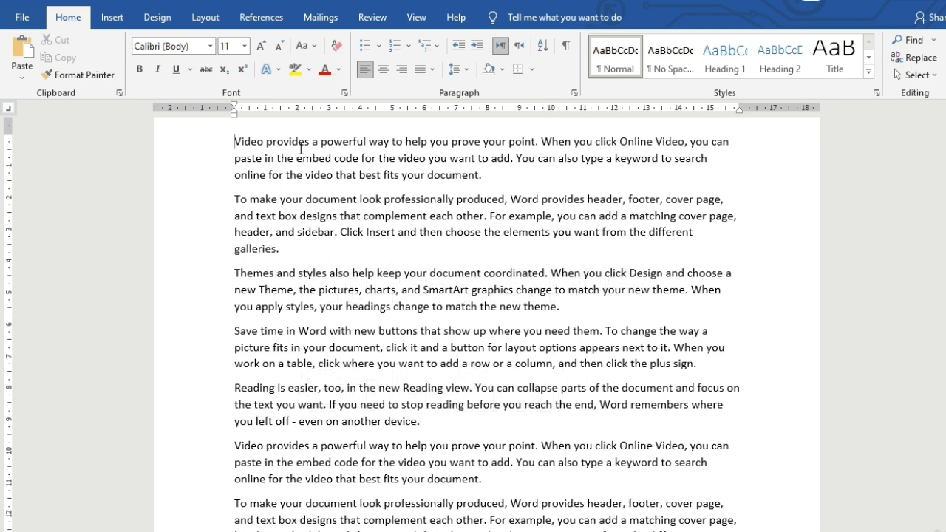
- Jump between the very end and the very beginning of the document twice, finishing at the beginning
{"action": "key", "text": "ctrl+End"}
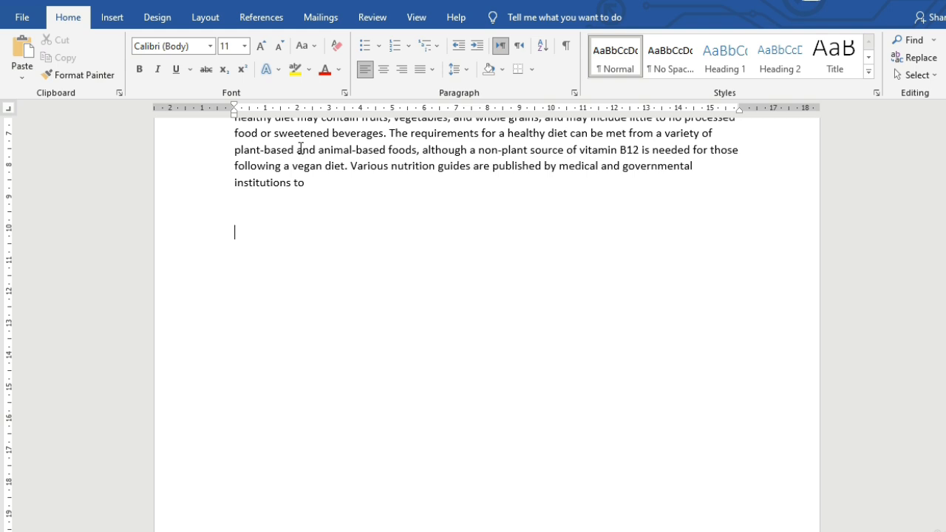
{"action": "key", "text": "ctrl+Home"}
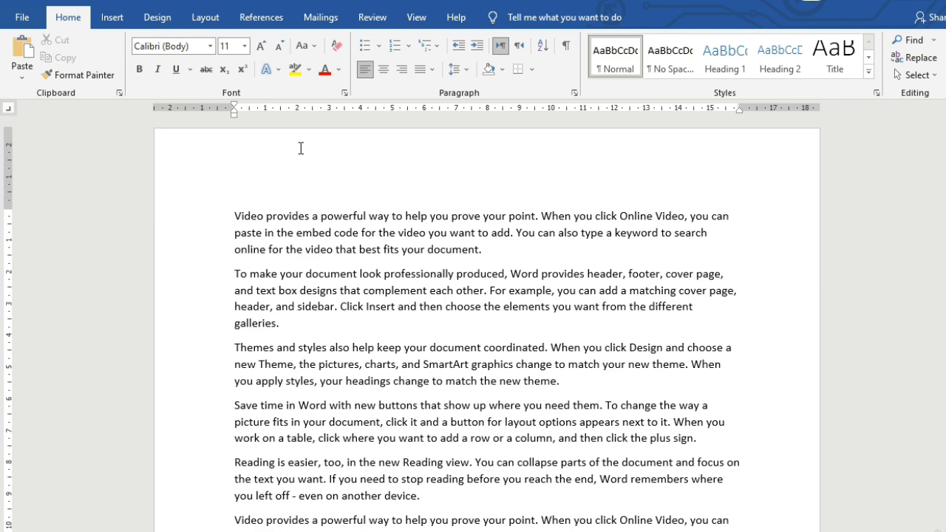
{"action": "key", "text": "ctrl+End"}
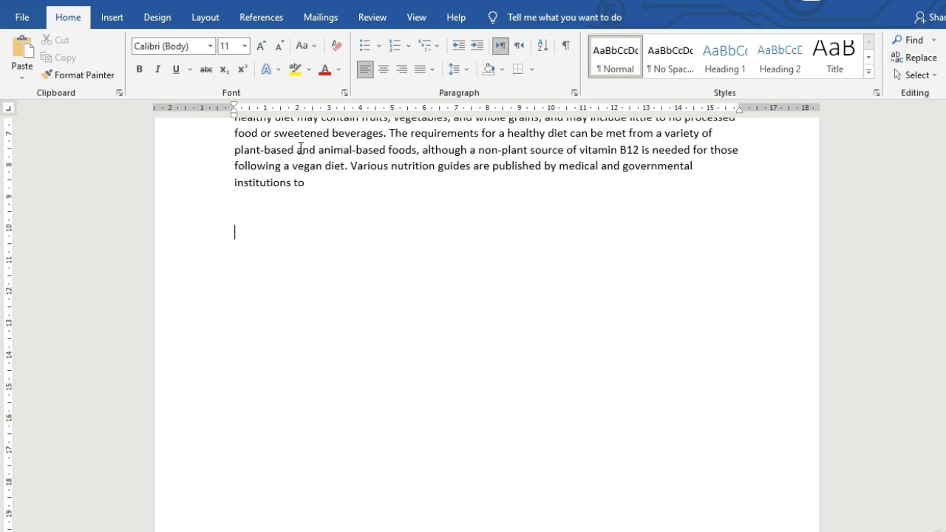
{"action": "key", "text": "ctrl+Home"}
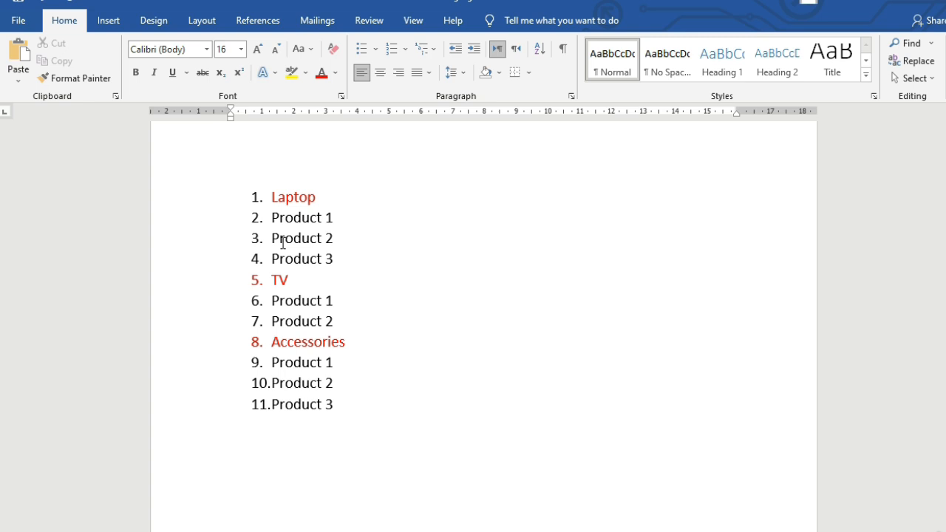
- Demote Product 1, Product 2 and Product 3 under Laptop to second-level lettered items, one at a time
{"action": "left_click", "coordinate": [271, 219]}
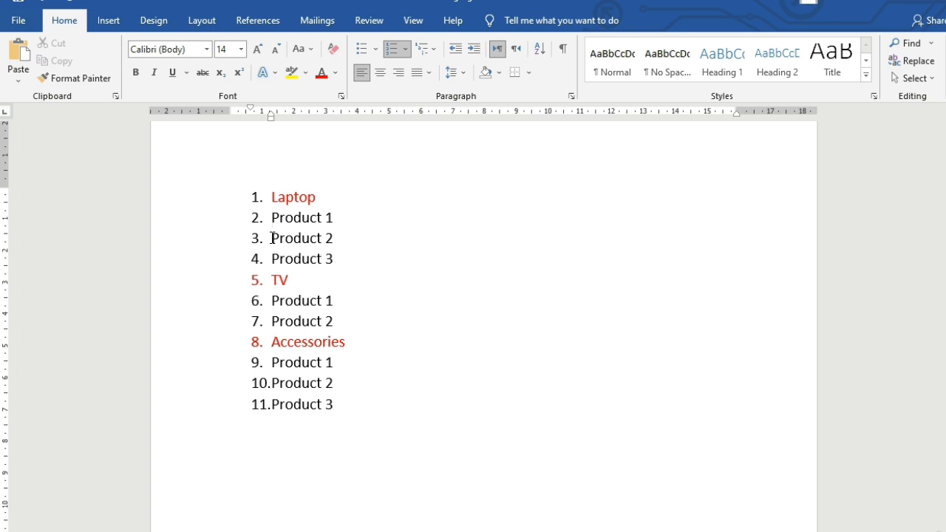
{"action": "key", "text": "Tab"}
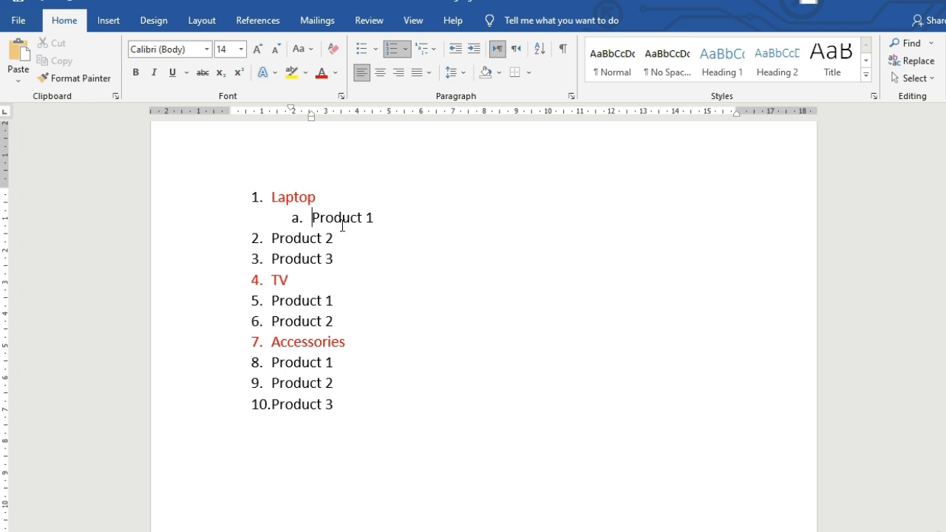
{"action": "left_click", "coordinate": [272, 238]}
{"action": "key", "text": "Tab"}
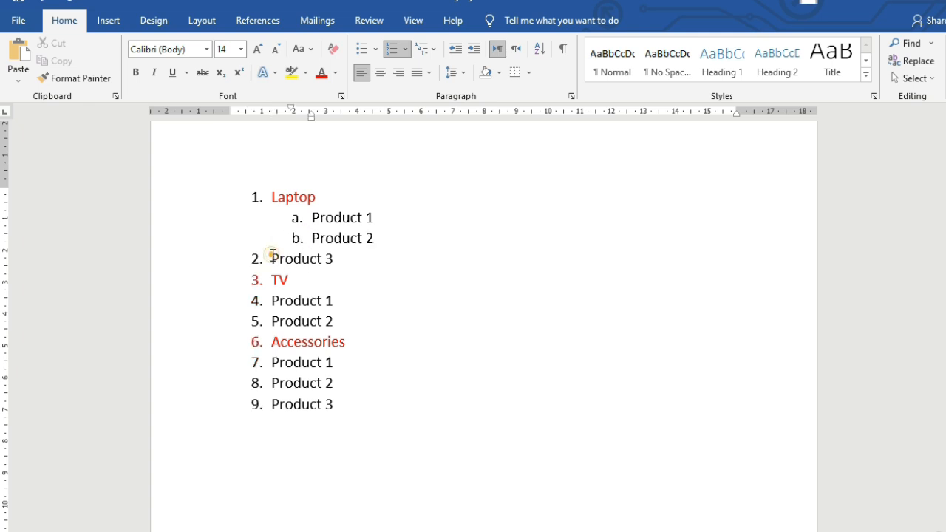
{"action": "left_click", "coordinate": [272, 256]}
{"action": "key", "text": "Tab"}
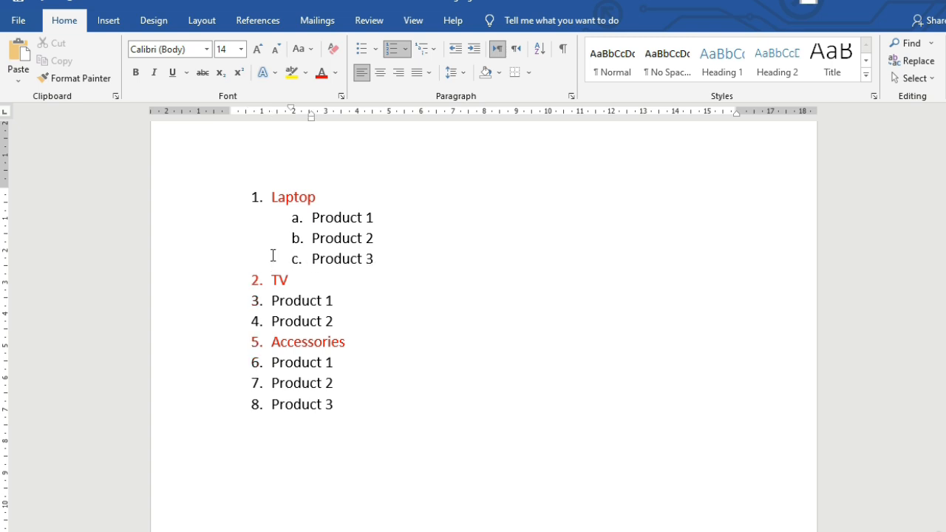
- Demote the two products under TV and the three products under Accessories to second-level lettered items, each group at once
{"action": "left_click", "coordinate": [273, 301]}
{"action": "left_click_drag", "start_coordinate": [273, 301], "coordinate": [338, 329]}
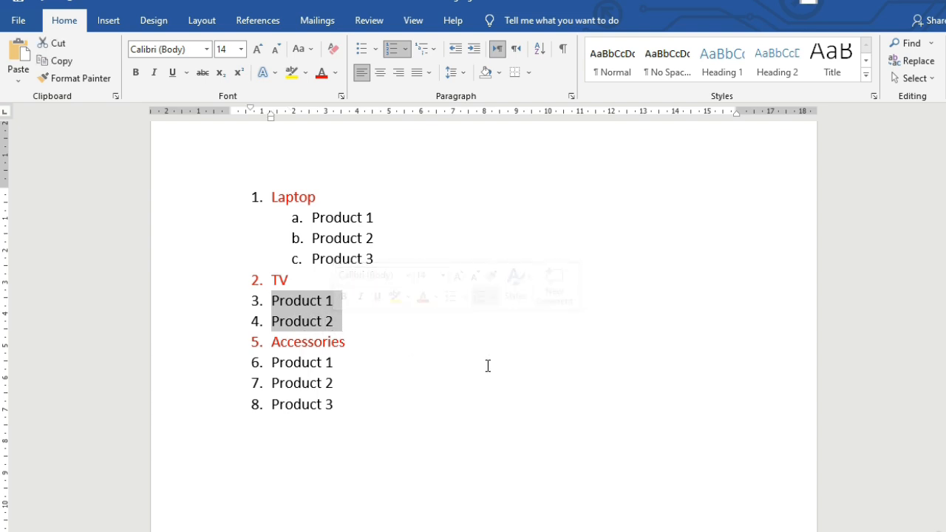
{"action": "key", "text": "Tab"}
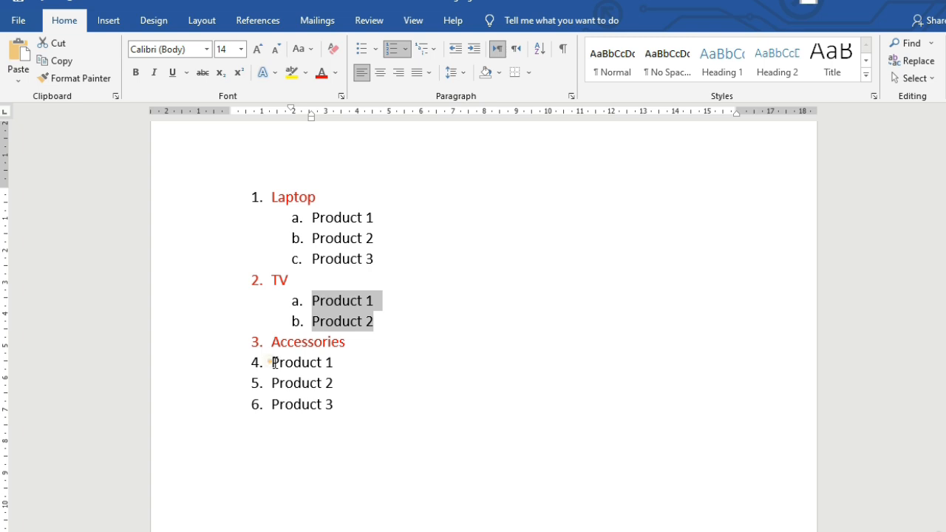
{"action": "left_click_drag", "start_coordinate": [274, 362], "coordinate": [334, 405]}
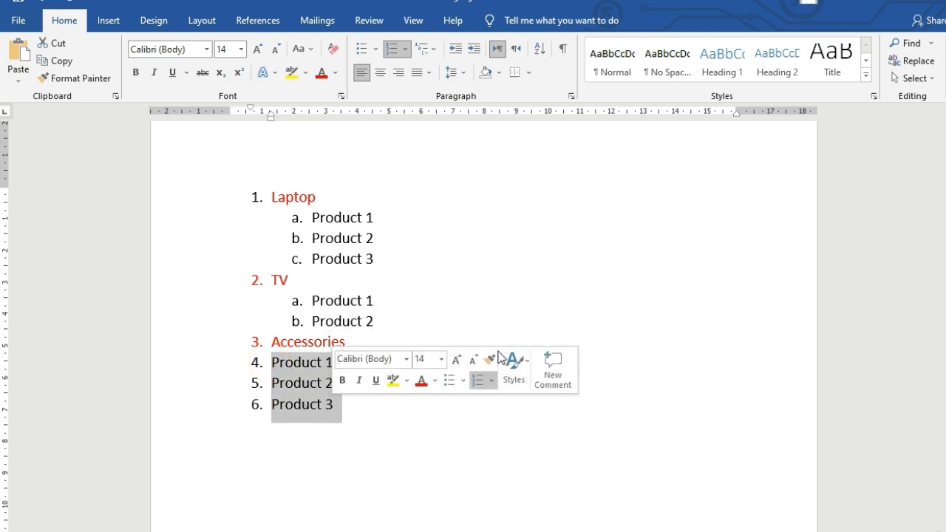
{"action": "key", "text": "Tab"}
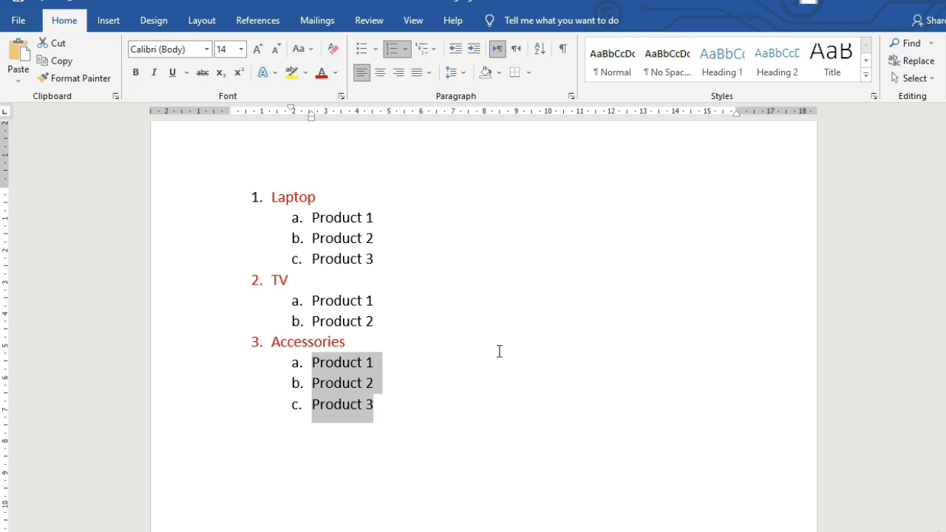
- Delete the entire multilevel list, from the Laptop heading through the last product under Accessories, leaving the page blank
{"action": "key", "text": "Up"}
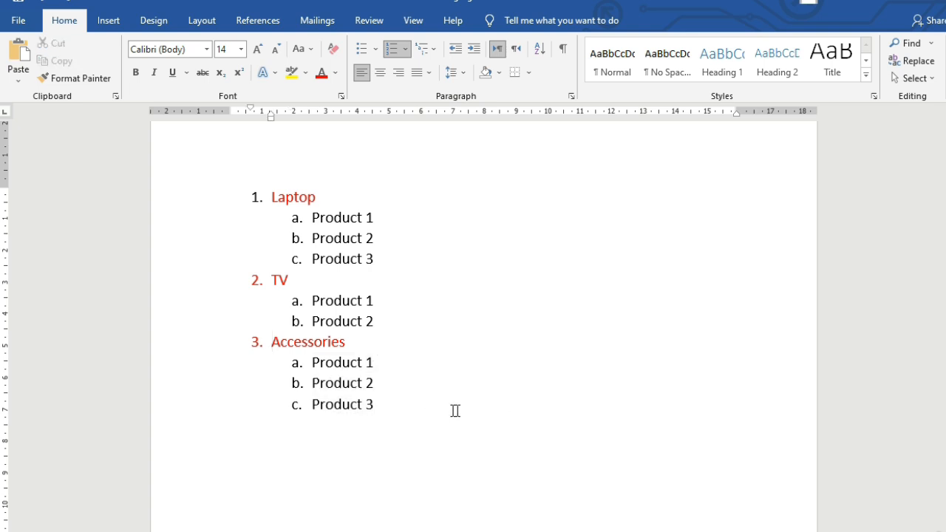
{"action": "left_click", "coordinate": [369, 402]}
{"action": "left_click_drag", "start_coordinate": [368, 402], "coordinate": [246, 198]}
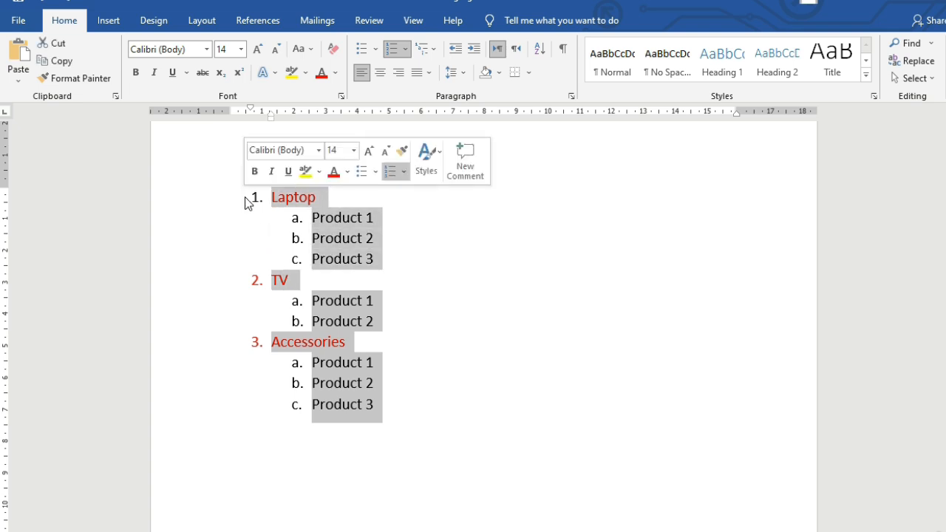
{"action": "key", "text": "Delete"}
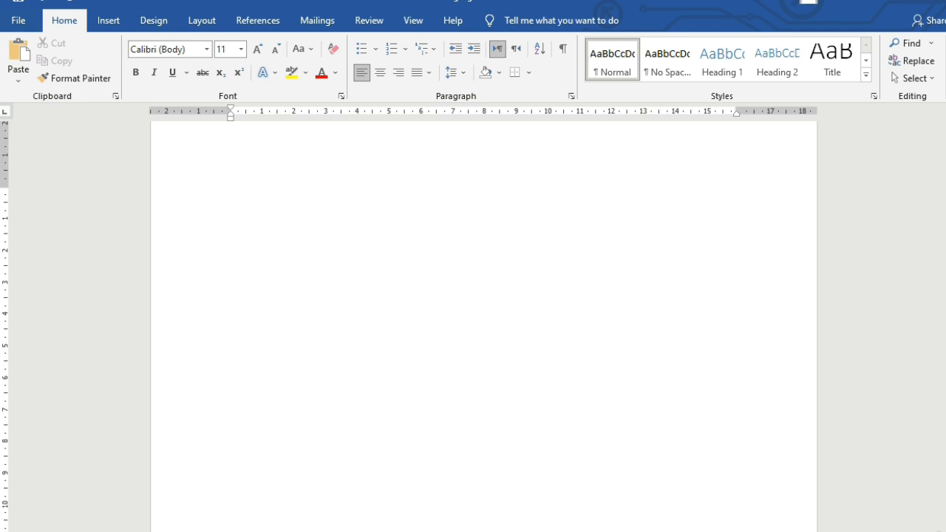
- Generate the default sample paragraphs with the formula =rand(), and delete all of the generated text
{"action": "type", "text": "=rand()"}
{"action": "key", "text": "Return"}
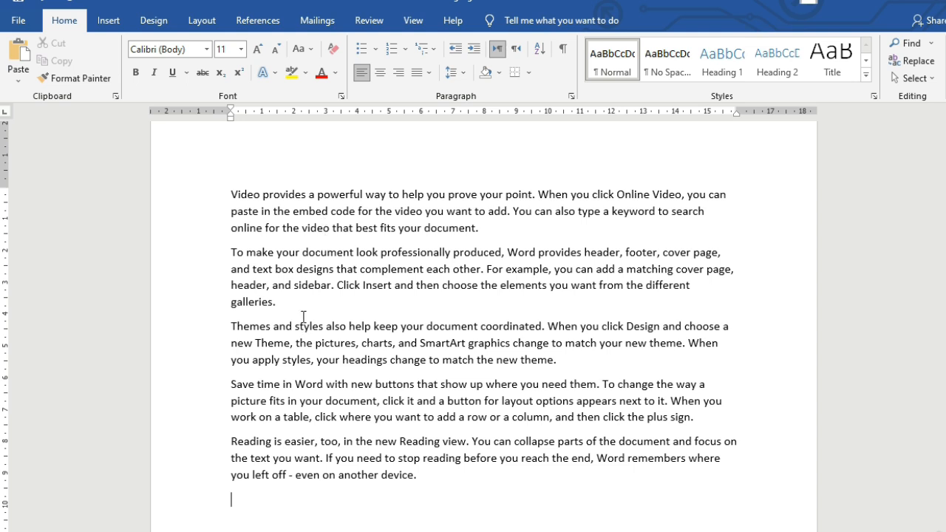
{"action": "key", "text": "ctrl+a"}
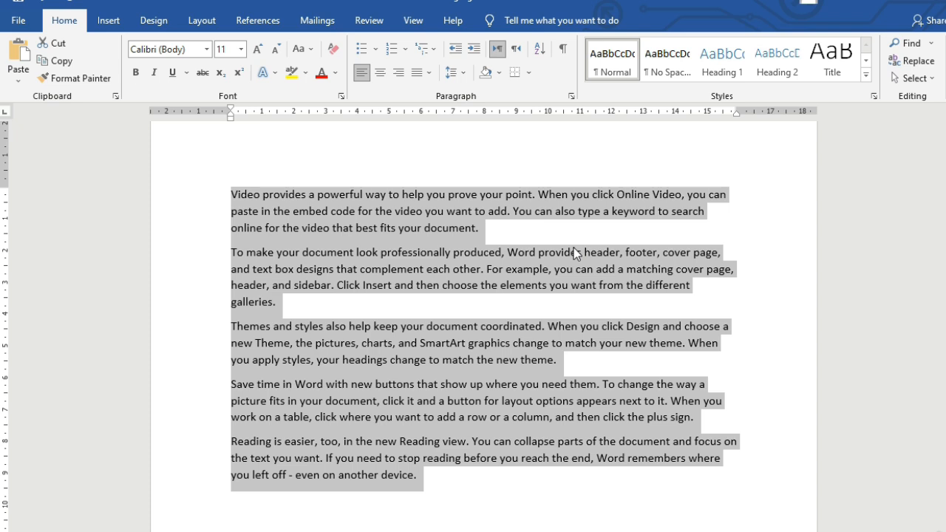
{"action": "key", "text": "Delete"}
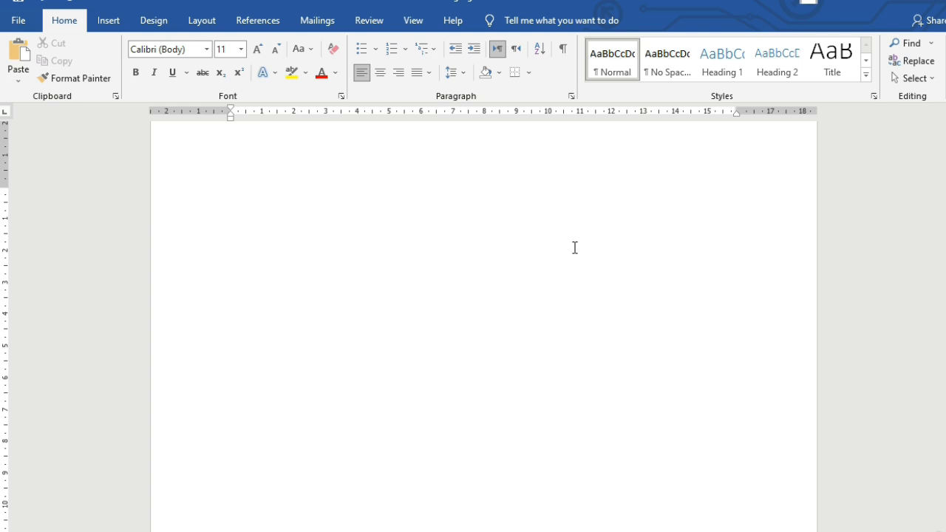
- Generate sample text of five paragraphs with three sentences each using =rand(5,3)
{"action": "type", "text": "=rand("}
{"action": "type", "text": "5,"}
{"action": "scroll", "coordinate": [289, 256], "scroll_direction": "up", "scroll_amount": 1}
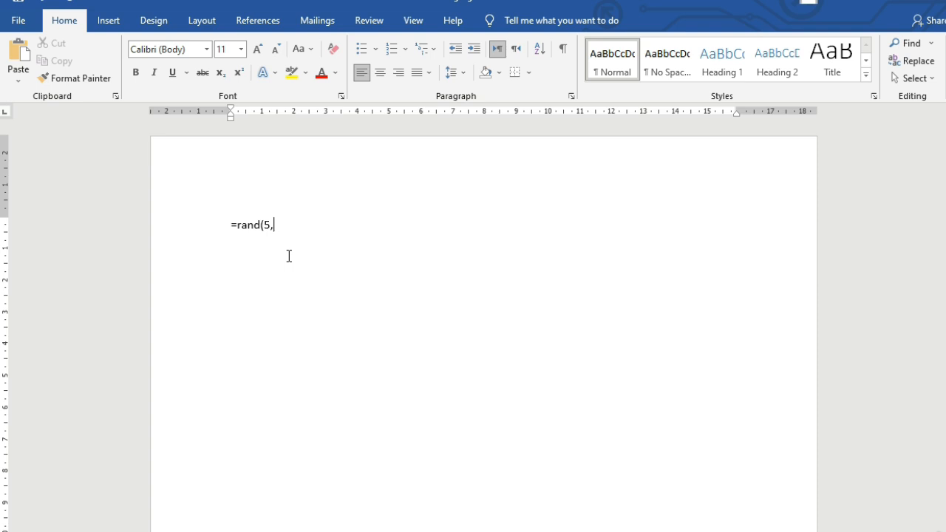
{"action": "type", "text": "3)"}
{"action": "key", "text": "Return"}
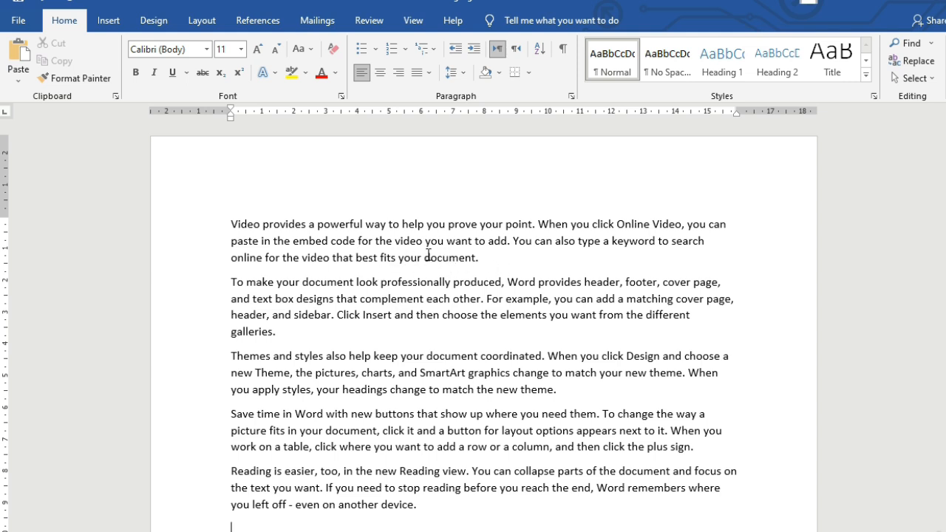
- Indent the first line of each of the first three paragraphs by one tab stop
{"action": "scroll", "coordinate": [323, 341], "scroll_direction": "down", "scroll_amount": 1}
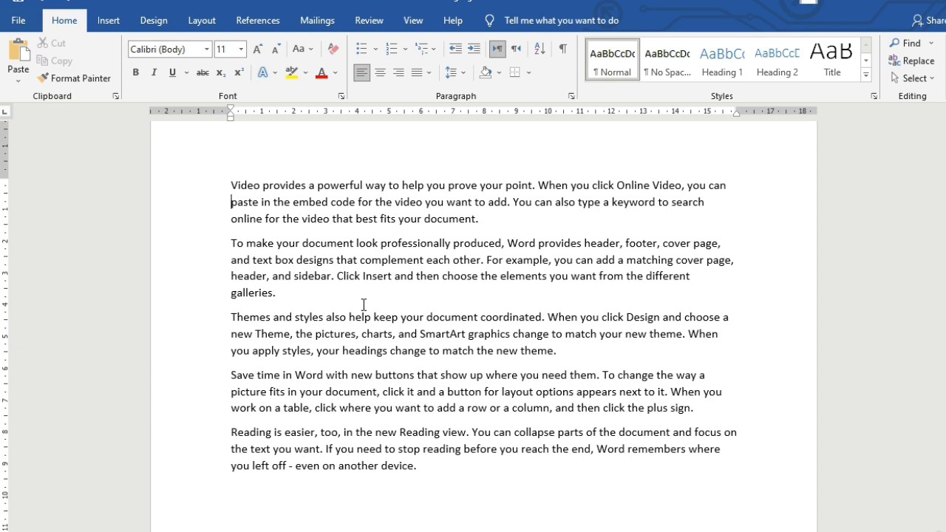
{"action": "left_click", "coordinate": [232, 242]}
{"action": "key", "text": "Tab"}
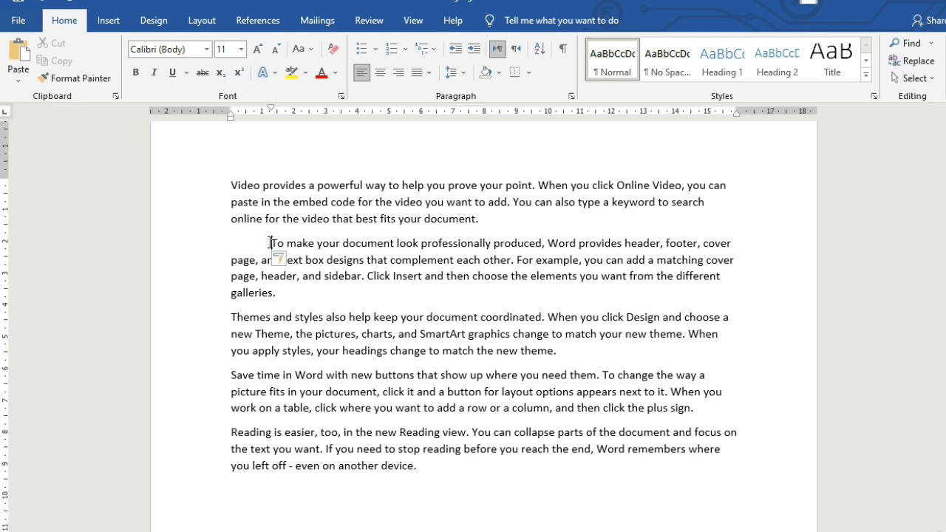
{"action": "left_click", "coordinate": [232, 317]}
{"action": "key", "text": "Tab"}
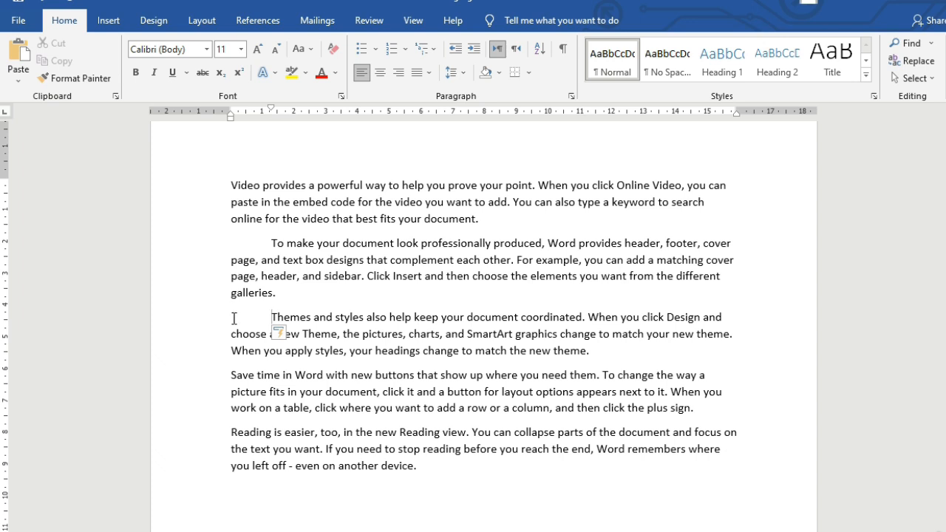
{"action": "left_click", "coordinate": [234, 189]}
{"action": "key", "text": "Tab"}
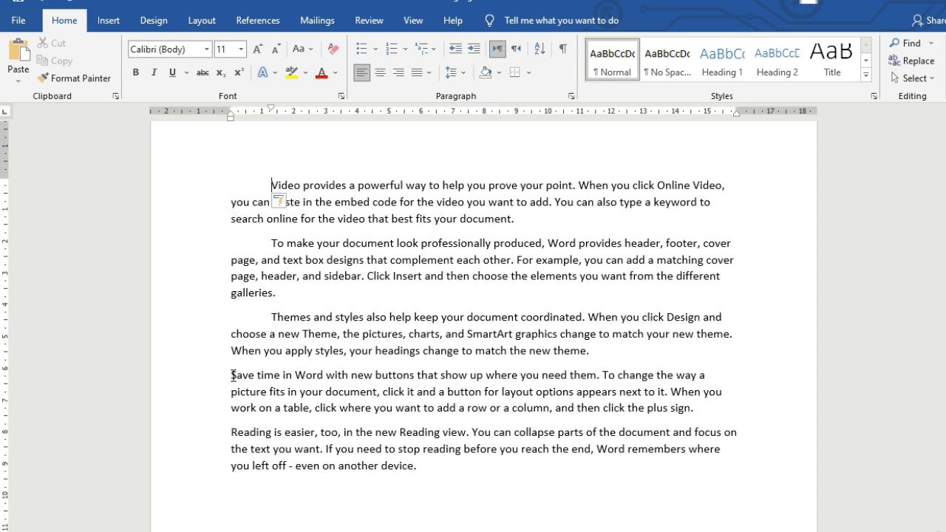
- Increase the left indent of the whole "Save time in Word" paragraph by one level and deselect it
{"action": "left_click_drag", "start_coordinate": [232, 375], "coordinate": [700, 410]}
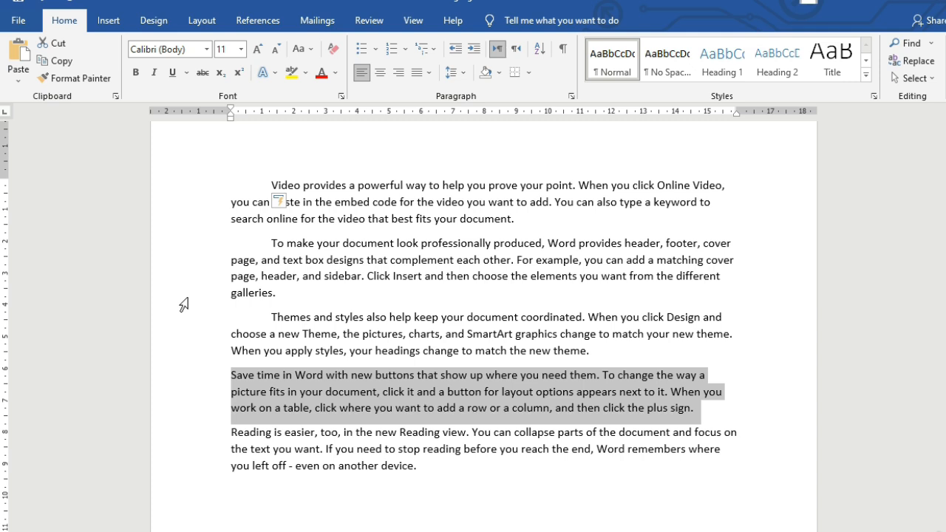
{"action": "key", "text": "ctrl+m"}
{"action": "left_click", "coordinate": [310, 386]}
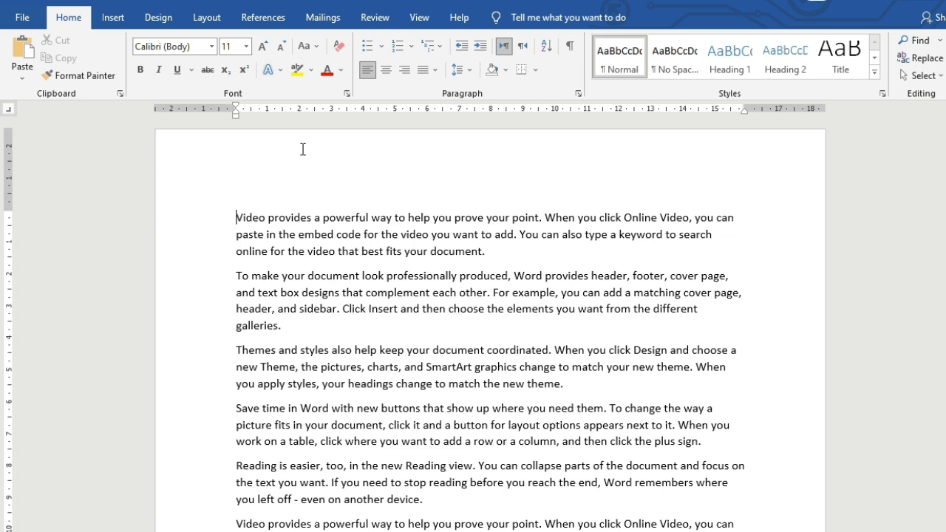
- Select the single words "Video", "keyword" and "Design" one at a time and clear the selection
{"action": "double_click", "coordinate": [252, 216]}
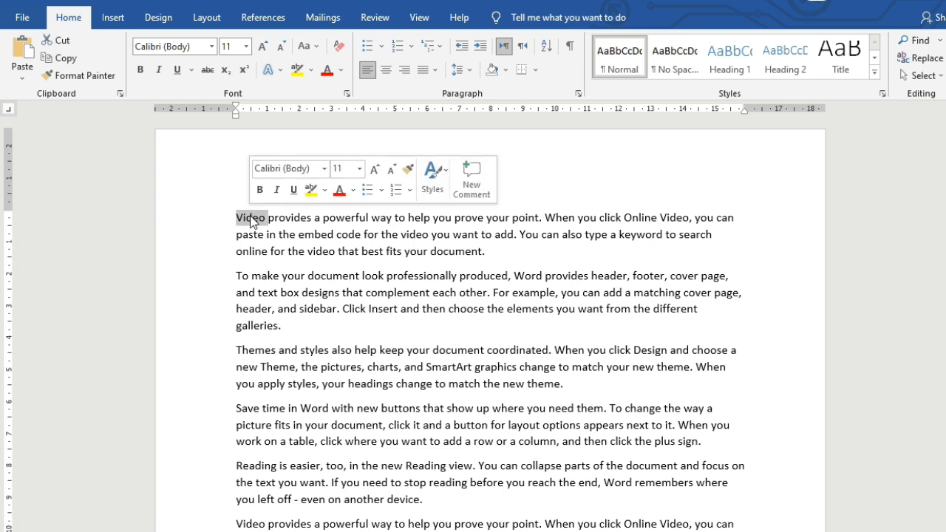
{"action": "left_click", "coordinate": [267, 251]}
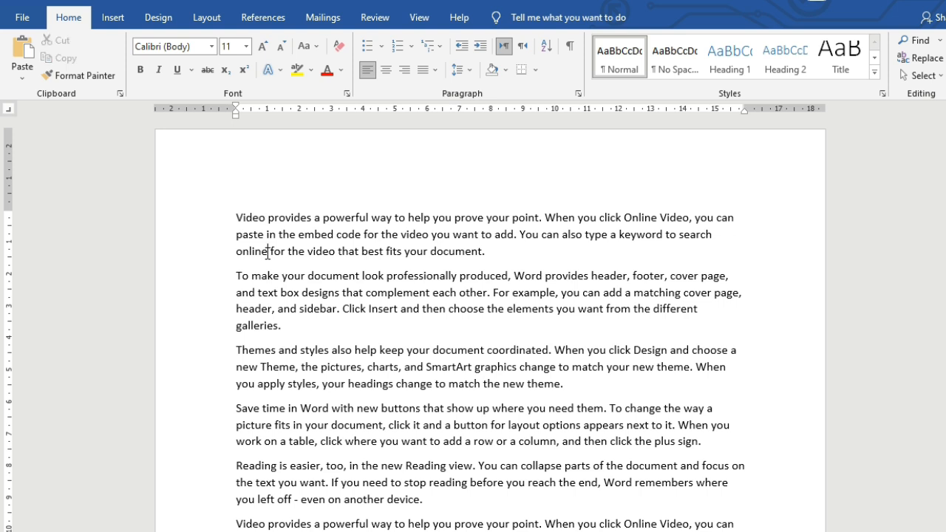
{"action": "double_click", "coordinate": [642, 234]}
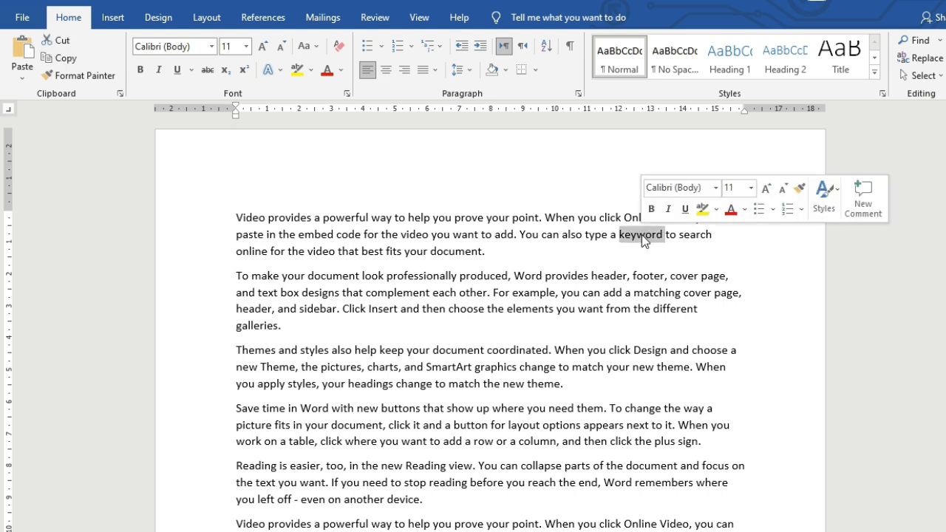
{"action": "double_click", "coordinate": [649, 350]}
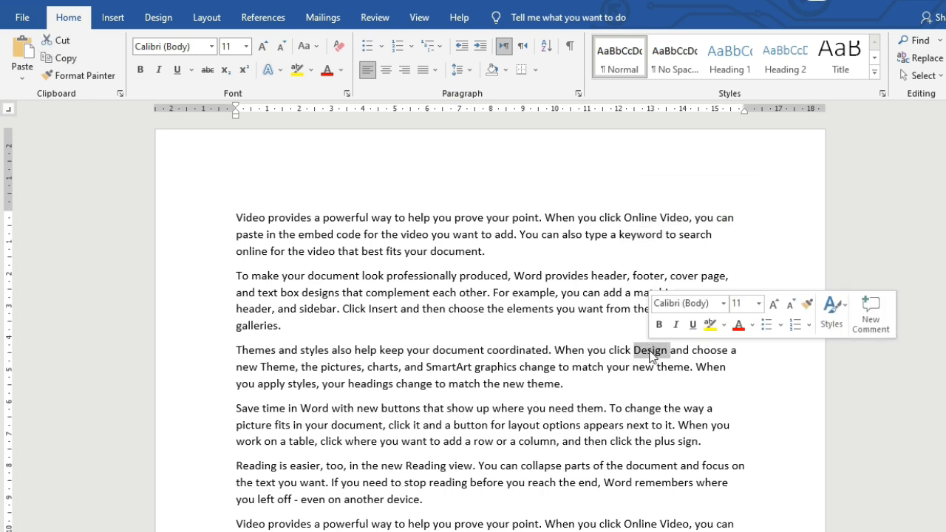
{"action": "left_click", "coordinate": [419, 253]}
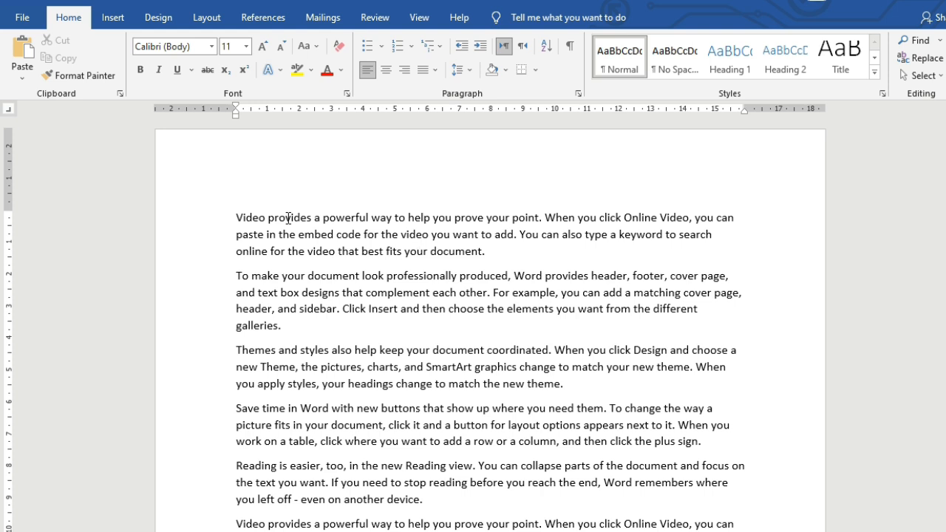
- Select the first, third, second and fourth paragraphs whole, one at a time, and clear the selection
{"action": "triple_click", "coordinate": [288, 218]}
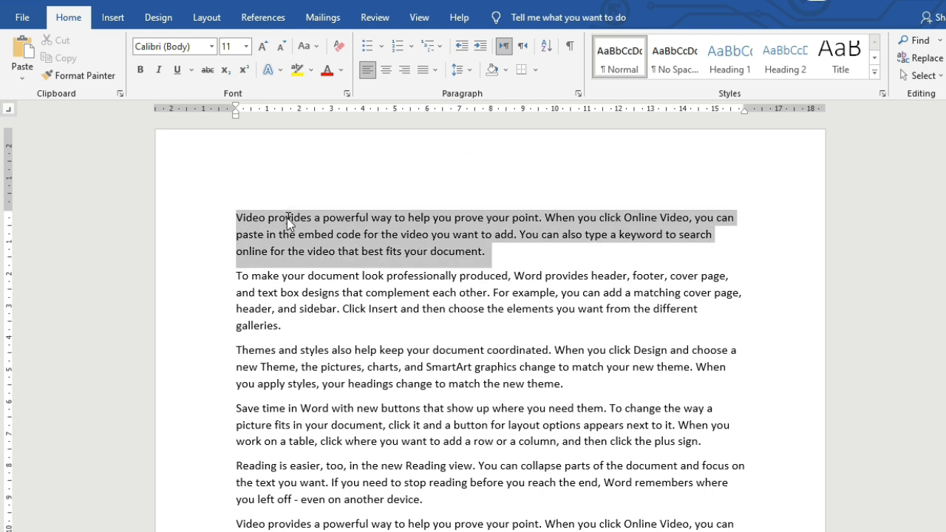
{"action": "triple_click", "coordinate": [315, 348]}
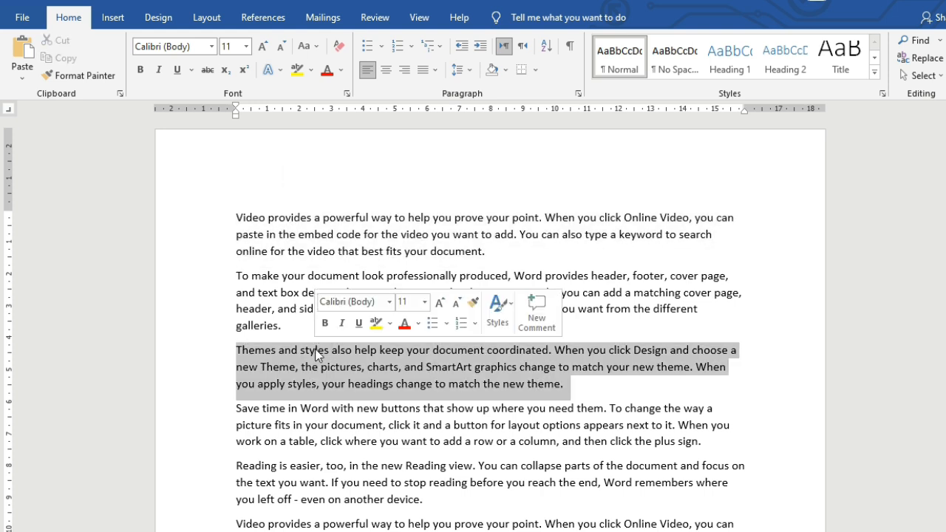
{"action": "triple_click", "coordinate": [299, 280]}
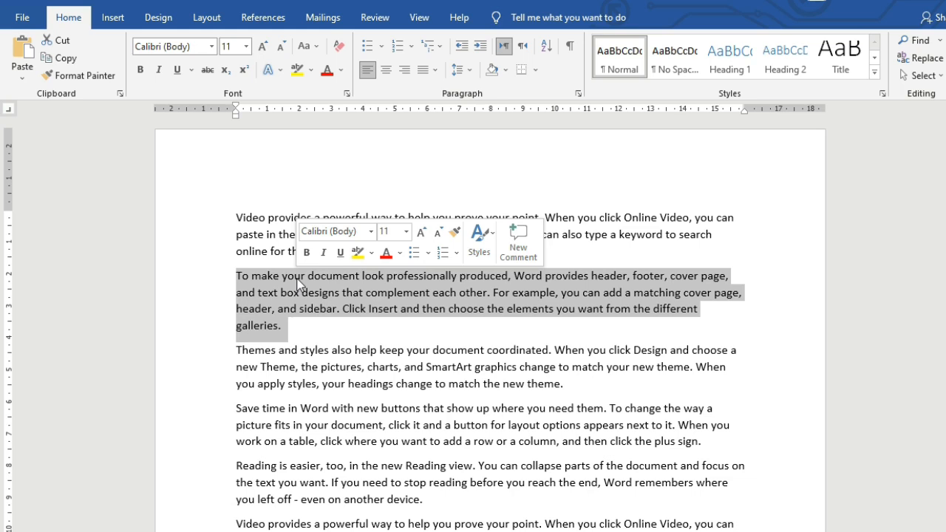
{"action": "triple_click", "coordinate": [327, 414]}
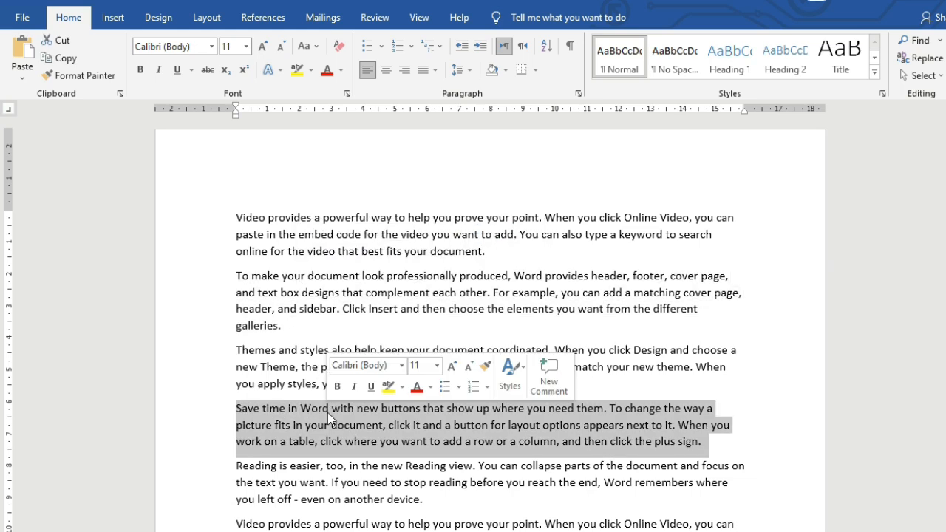
{"action": "left_click", "coordinate": [265, 309]}
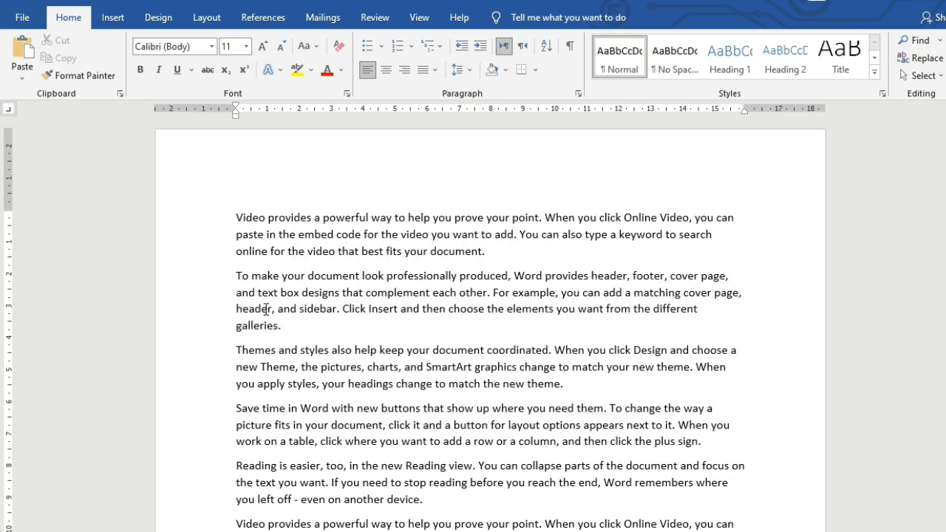
- Select only the opening line of the first, second and third paragraphs in turn and clear the selection
{"action": "left_click", "coordinate": [186, 225]}
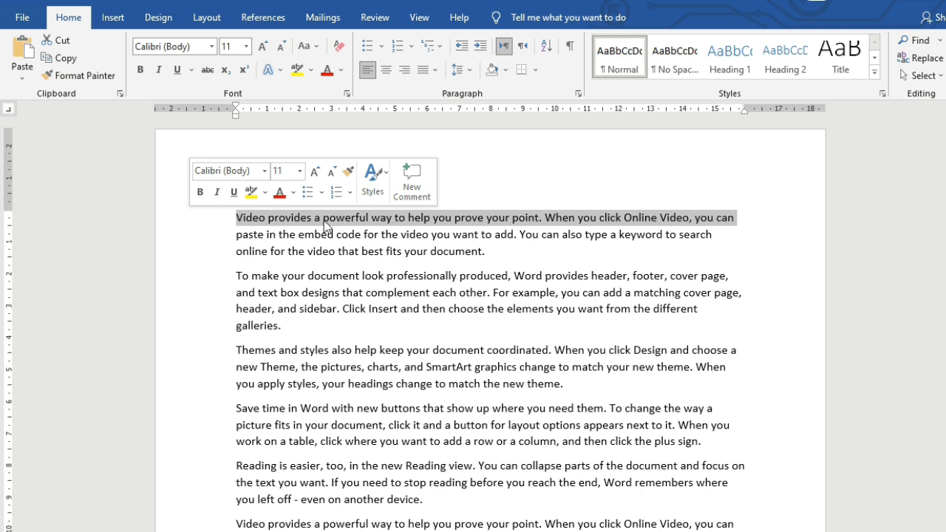
{"action": "left_click", "coordinate": [191, 283]}
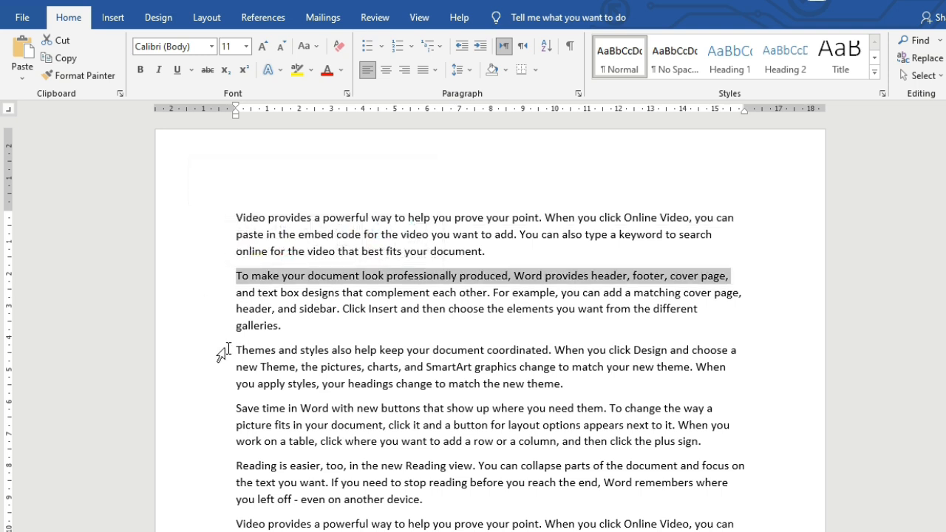
{"action": "left_click", "coordinate": [190, 356]}
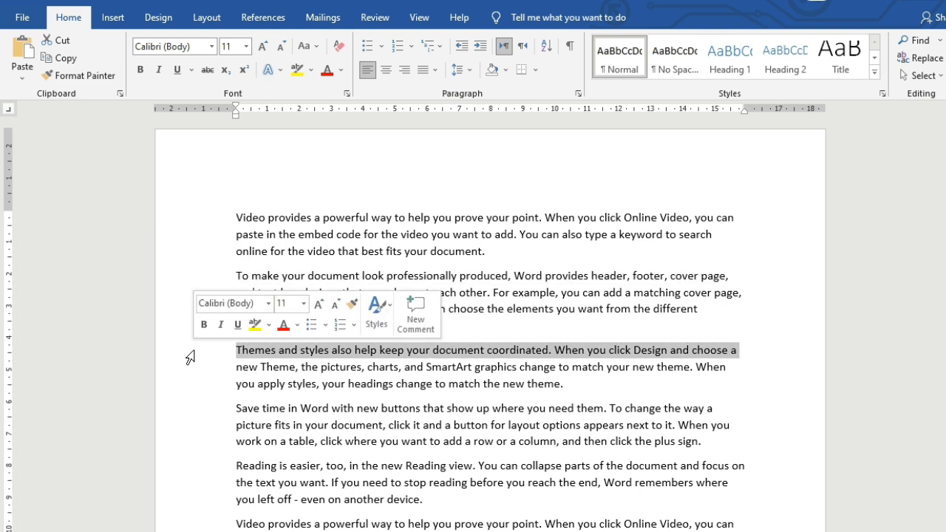
{"action": "left_click", "coordinate": [474, 388]}
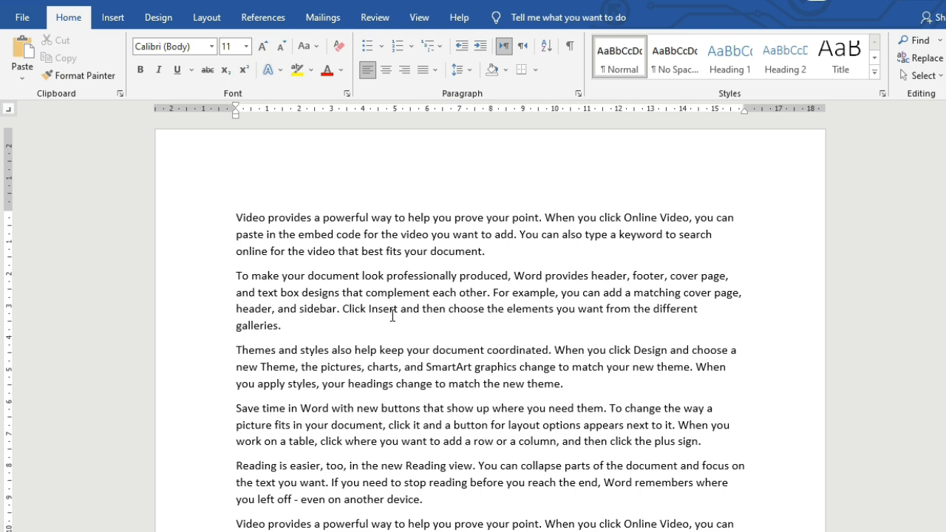
- Select the first sentence, "and then choose the elements", the "Save time" paragraph, "a powerful", "can also type" and "Word provides" simultaneously, then deselect all
{"action": "left_click", "coordinate": [237, 219], "text": "ctrl"}
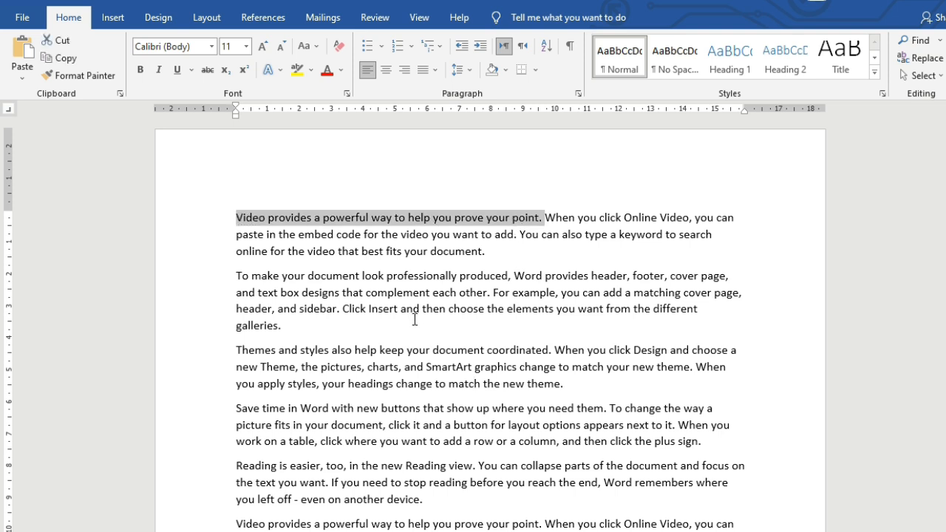
{"action": "left_click_drag", "start_coordinate": [401, 309], "coordinate": [555, 317]}
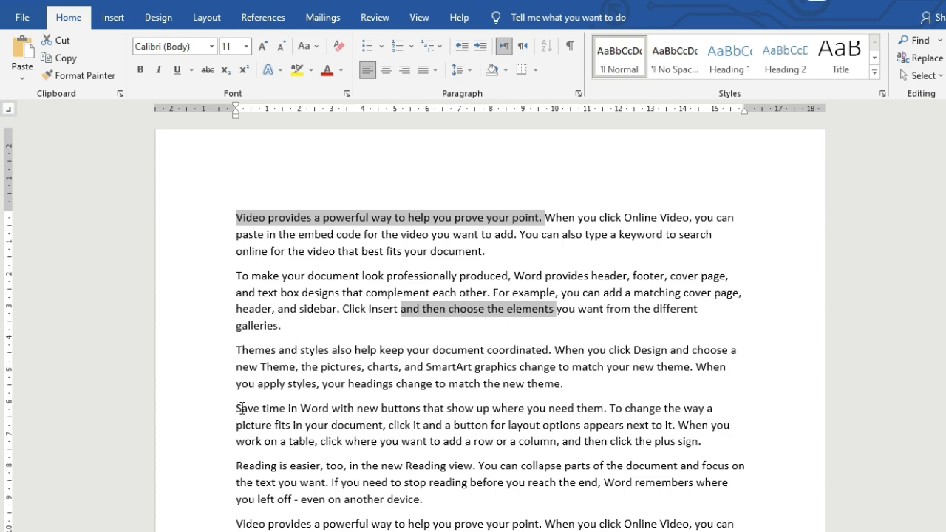
{"action": "left_click_drag", "start_coordinate": [241, 408], "coordinate": [702, 442]}
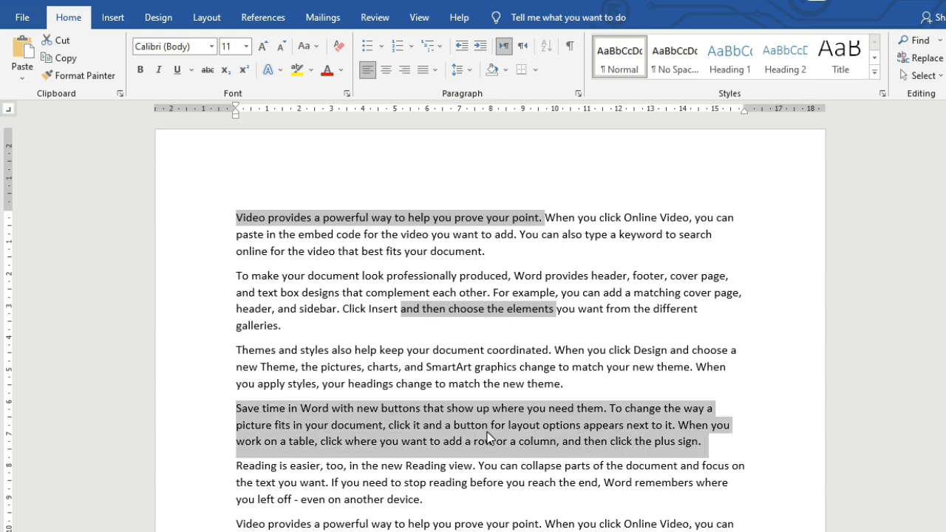
{"action": "scroll", "coordinate": [488, 437], "scroll_direction": "down", "scroll_amount": 2}
{"action": "left_click_drag", "start_coordinate": [348, 453], "coordinate": [393, 452]}
{"action": "left_click_drag", "start_coordinate": [532, 466], "coordinate": [588, 466]}
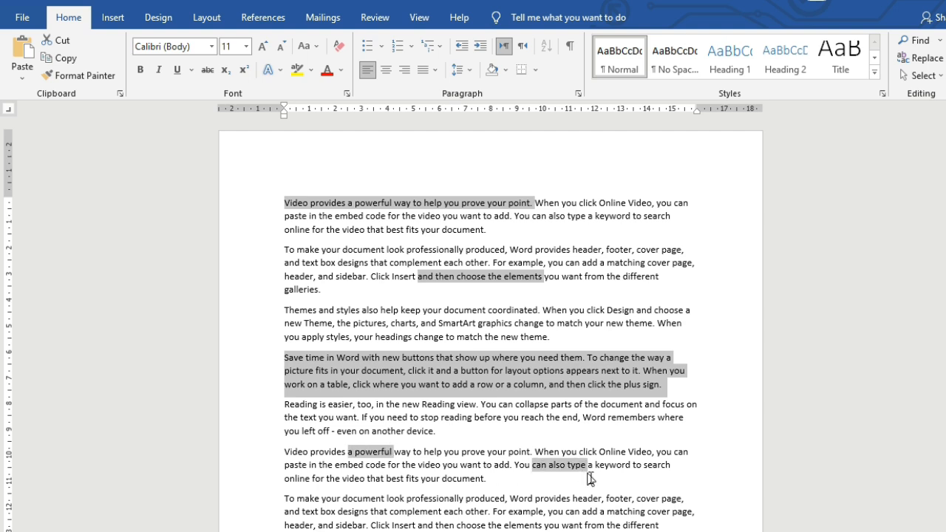
{"action": "left_click_drag", "start_coordinate": [509, 499], "coordinate": [571, 499]}
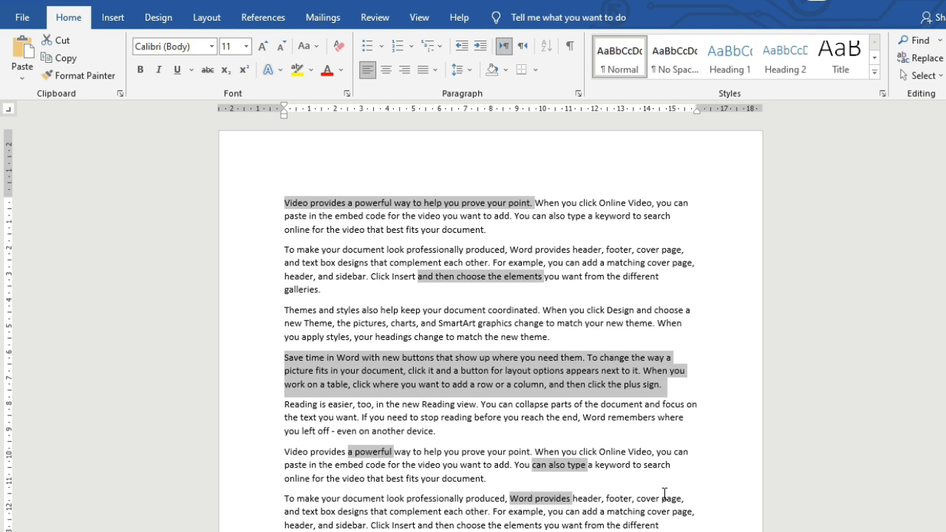
{"action": "left_click", "coordinate": [653, 465]}
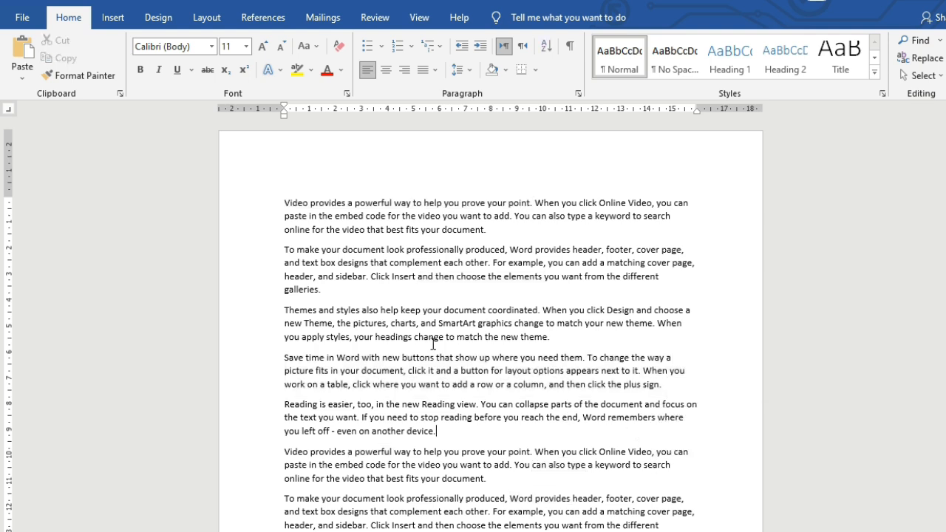
- Select separate phrases in successive paragraphs one at a time, including "keep your document coordinated" through "SmartArt", and clear the selection
{"action": "left_click_drag", "start_coordinate": [371, 276], "coordinate": [419, 276]}
{"action": "left_click_drag", "start_coordinate": [400, 309], "coordinate": [477, 323]}
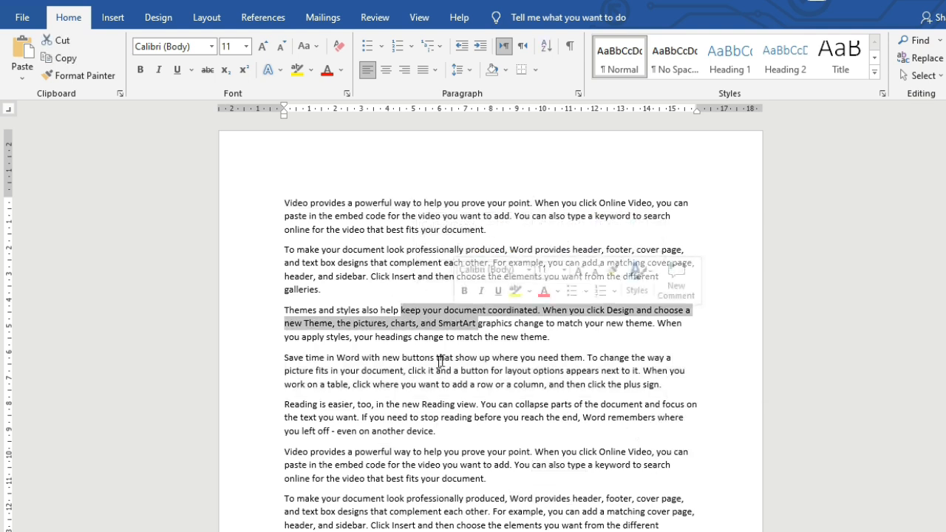
{"action": "left_click_drag", "start_coordinate": [428, 370], "coordinate": [490, 370]}
{"action": "double_click", "coordinate": [449, 418]}
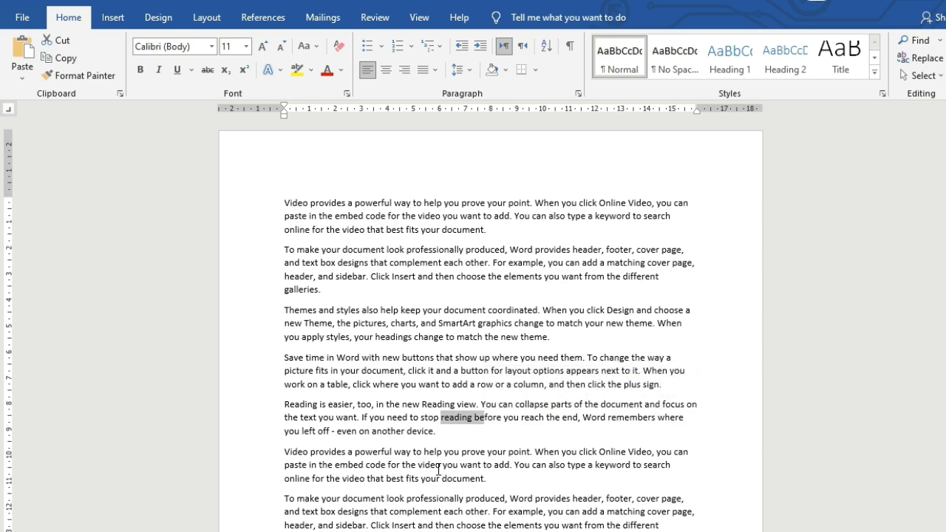
{"action": "left_click_drag", "start_coordinate": [471, 464], "coordinate": [418, 465]}
{"action": "left_click", "coordinate": [471, 337]}
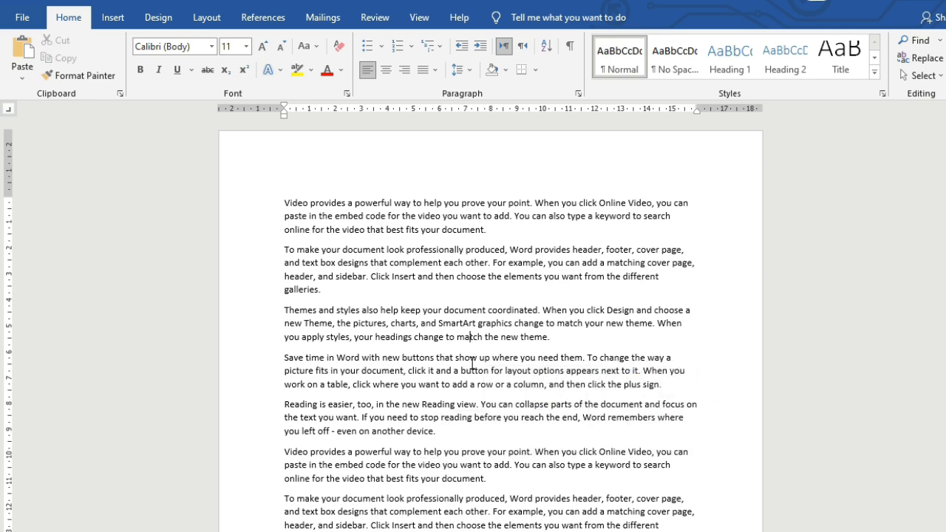
- Select the whole first sentence of the first paragraph, clear it, and select the whole first sentence of the second paragraph
{"action": "scroll", "coordinate": [472, 362], "scroll_direction": "up", "scroll_amount": 2, "text": "ctrl"}
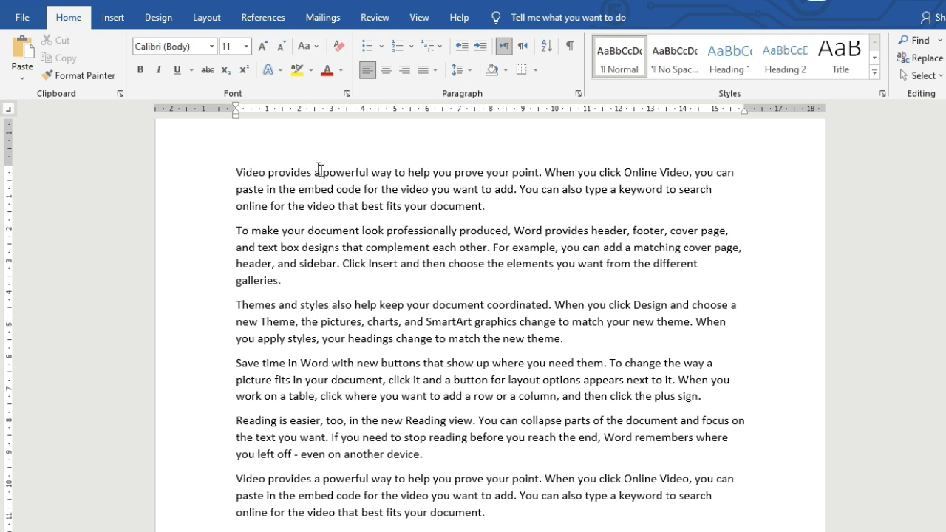
{"action": "left_click", "coordinate": [235, 172], "text": "ctrl"}
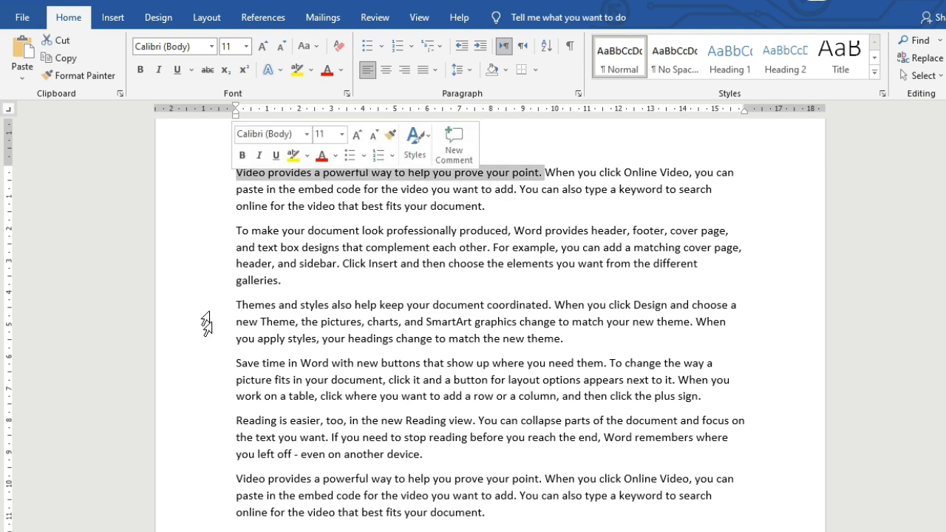
{"action": "left_click", "coordinate": [269, 287]}
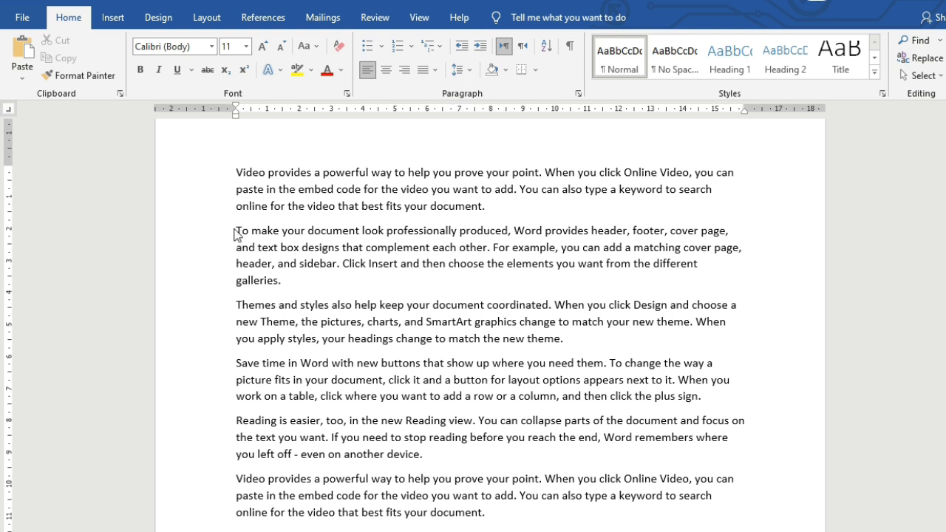
{"action": "left_click", "coordinate": [235, 229], "text": "ctrl"}
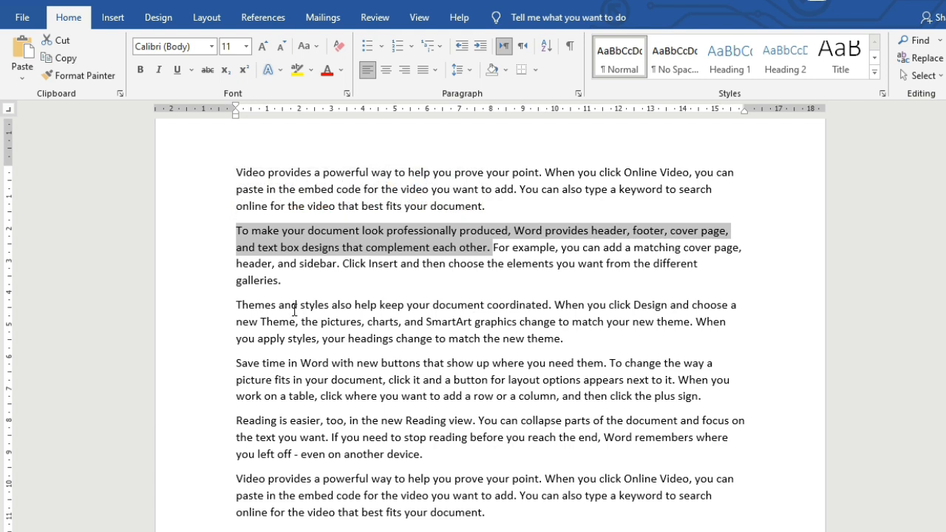
- Select the whole first sentence of the third paragraph, clear it, and select the whole first sentence of the "Save time" paragraph
{"action": "left_click", "coordinate": [237, 303]}
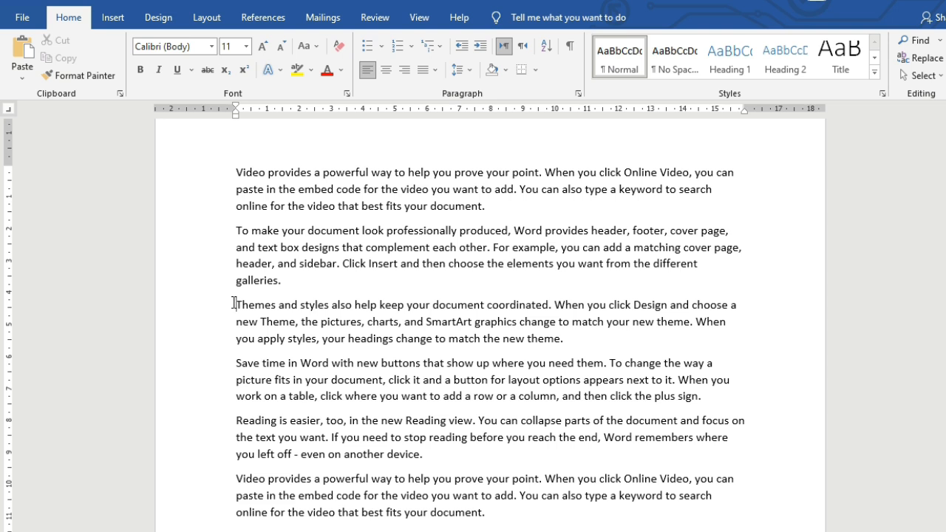
{"action": "left_click", "coordinate": [233, 305], "text": "ctrl"}
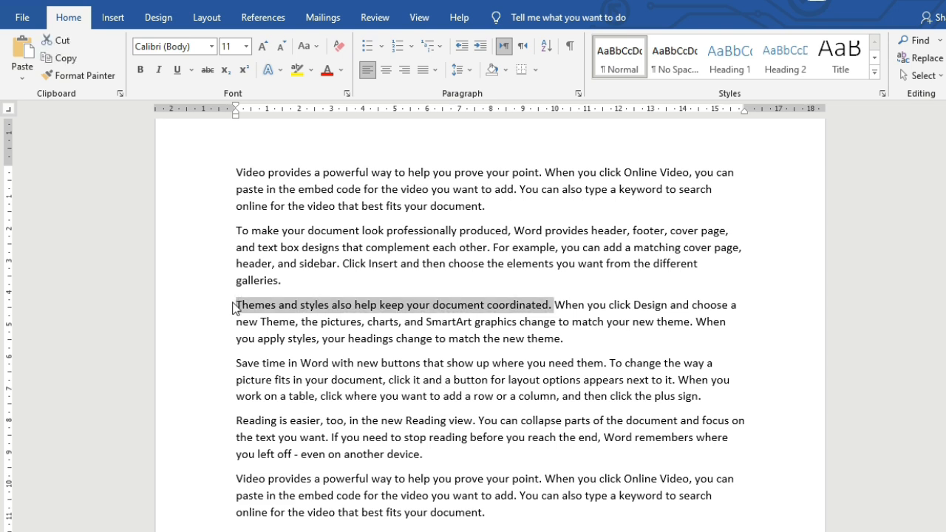
{"action": "left_click", "coordinate": [235, 362]}
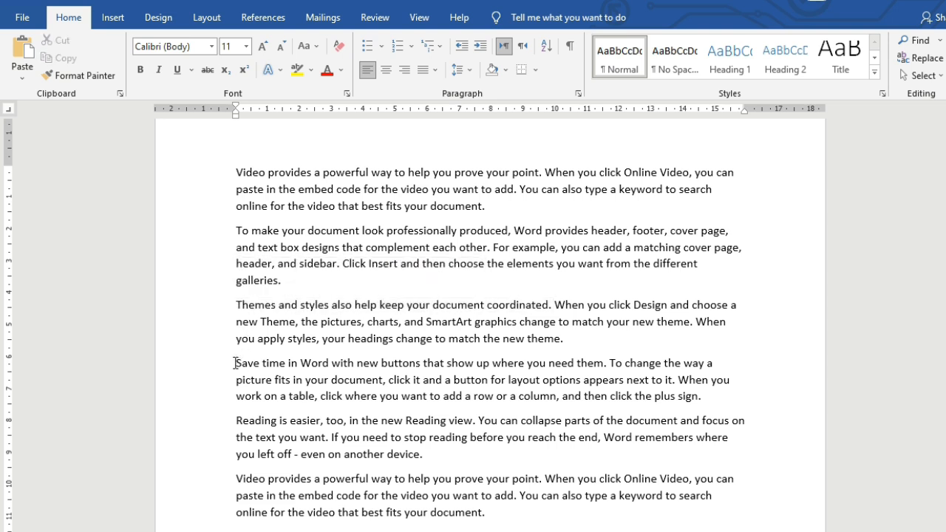
{"action": "left_click", "coordinate": [235, 362], "text": "ctrl"}
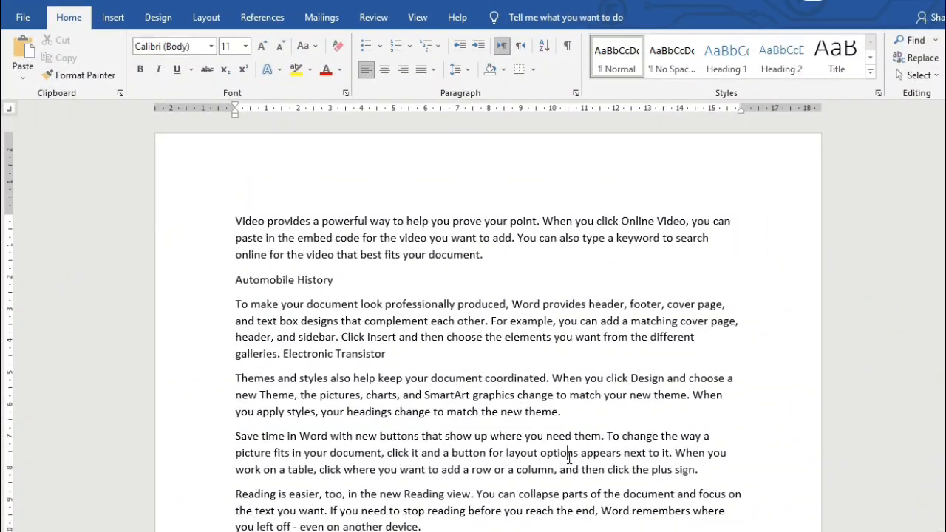
{"action": "left_click", "coordinate": [568, 452]}
{"action": "scroll", "coordinate": [479, 332], "scroll_direction": "down", "scroll_amount": 5}
{"action": "scroll", "coordinate": [469, 319], "scroll_direction": "up", "scroll_amount": 5}
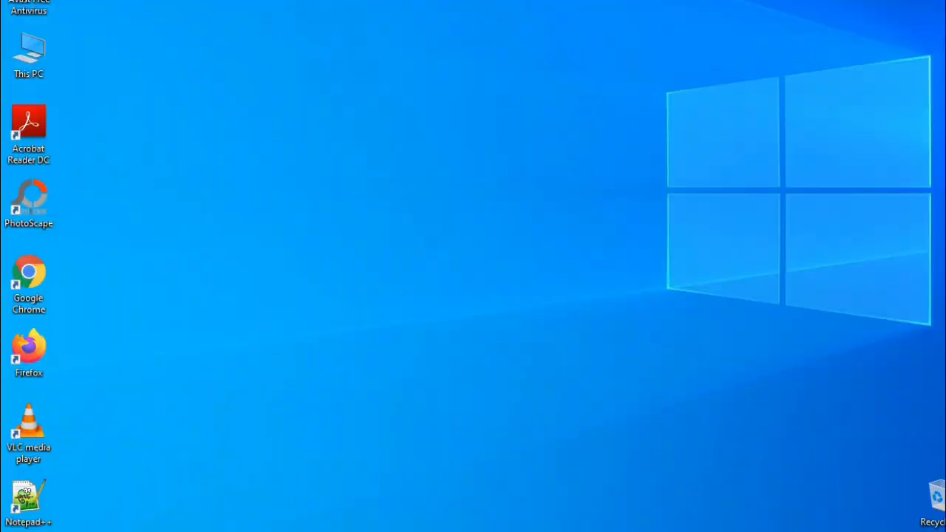
- Locate the transistor and Automobile Design History PDF files on the desktop and check the latter's file details
{"action": "left_click_drag", "start_coordinate": [484, 2], "coordinate": [481, 198]}
{"action": "left_click", "coordinate": [560, 236]}
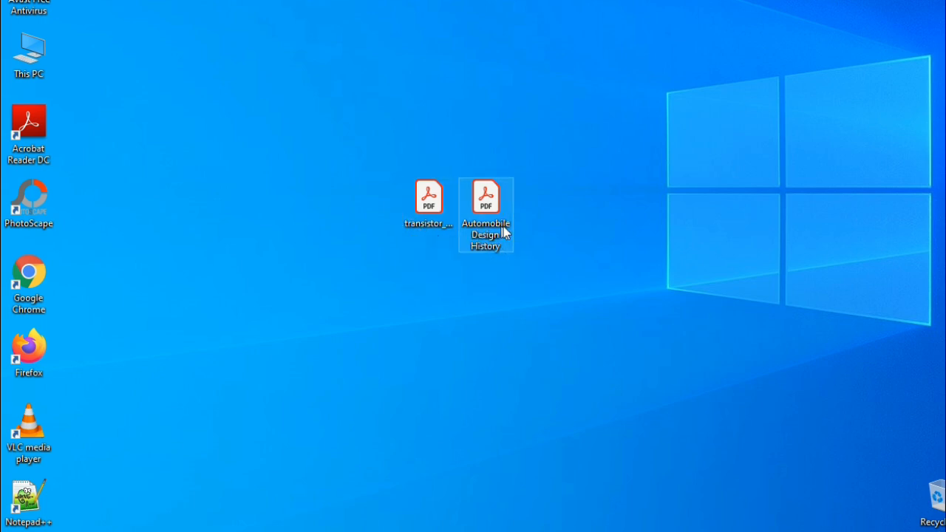
{"action": "mouse_move", "coordinate": [488, 240]}
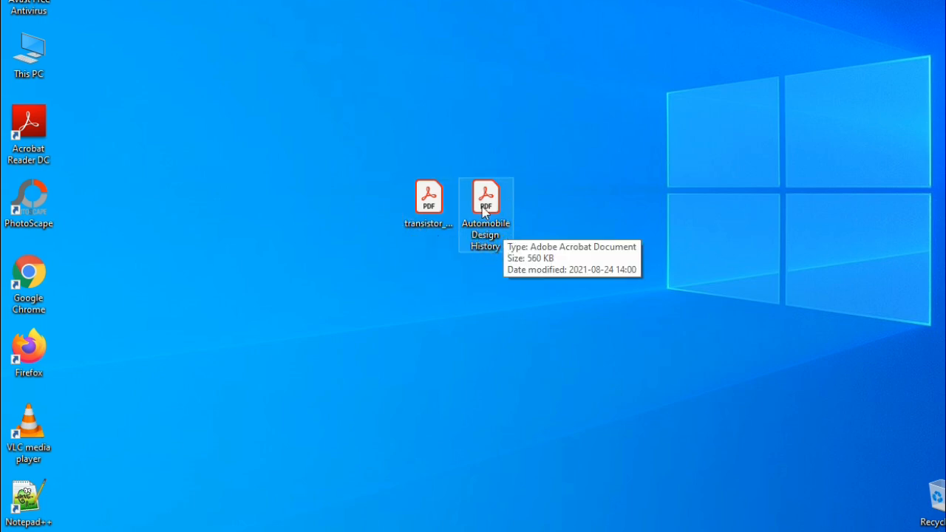
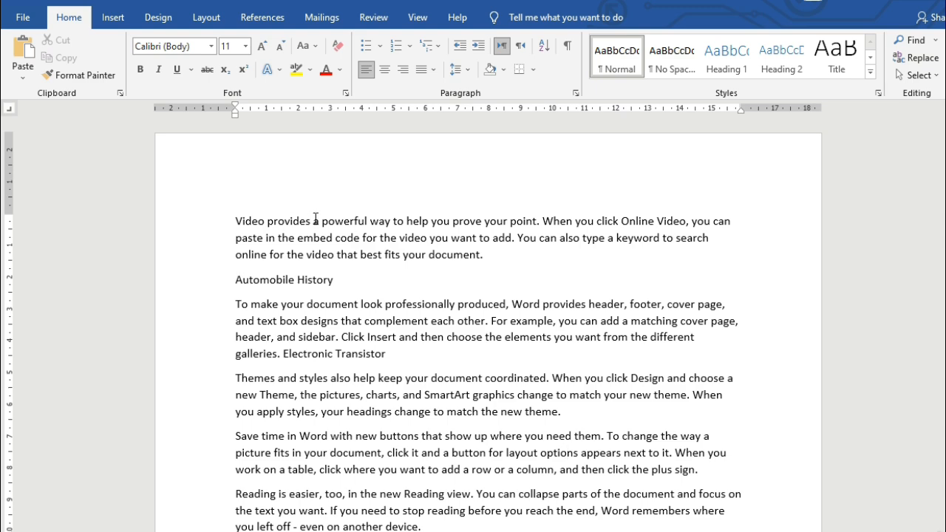
- Select the texts "Automobile History" and "Electronic Transistor" in turn and clear each selection
{"action": "scroll", "coordinate": [316, 219], "scroll_direction": "down", "scroll_amount": 3}
{"action": "scroll", "coordinate": [239, 259], "scroll_direction": "up", "scroll_amount": 2}
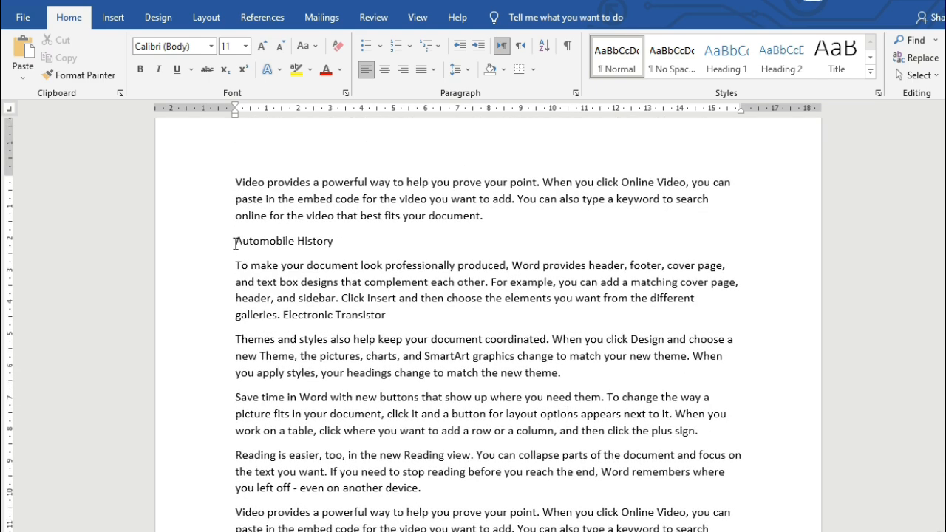
{"action": "left_click_drag", "start_coordinate": [235, 241], "coordinate": [334, 241]}
{"action": "left_click", "coordinate": [332, 264]}
{"action": "scroll", "coordinate": [248, 204], "scroll_direction": "down", "scroll_amount": 1}
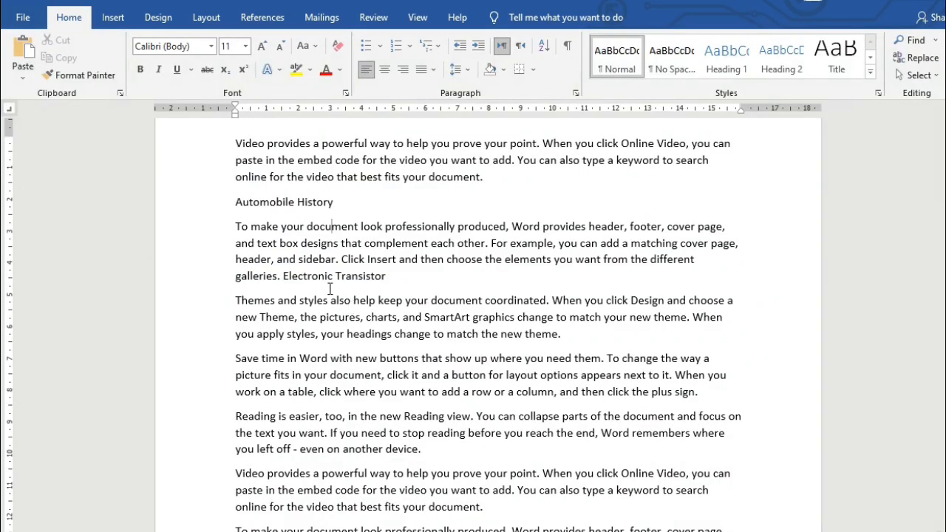
{"action": "left_click_drag", "start_coordinate": [285, 278], "coordinate": [385, 278]}
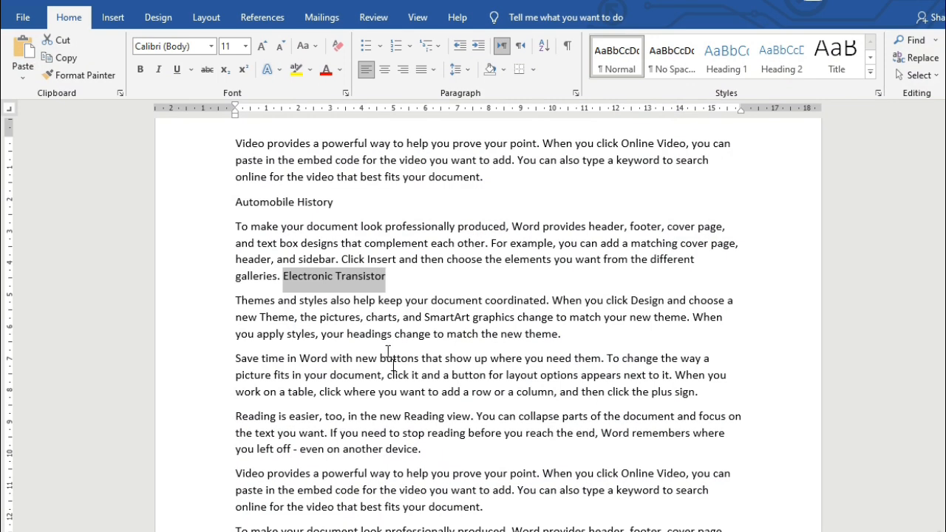
{"action": "left_click", "coordinate": [382, 334]}
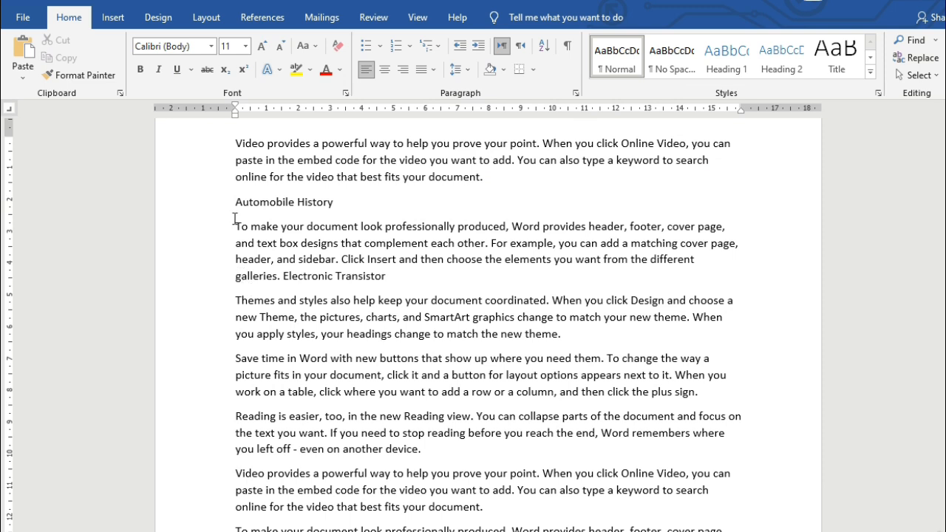
- Link the "Automobile History" text to the existing file Automobile Design History.pdf on the Desktop
{"action": "left_click_drag", "start_coordinate": [235, 201], "coordinate": [330, 200]}
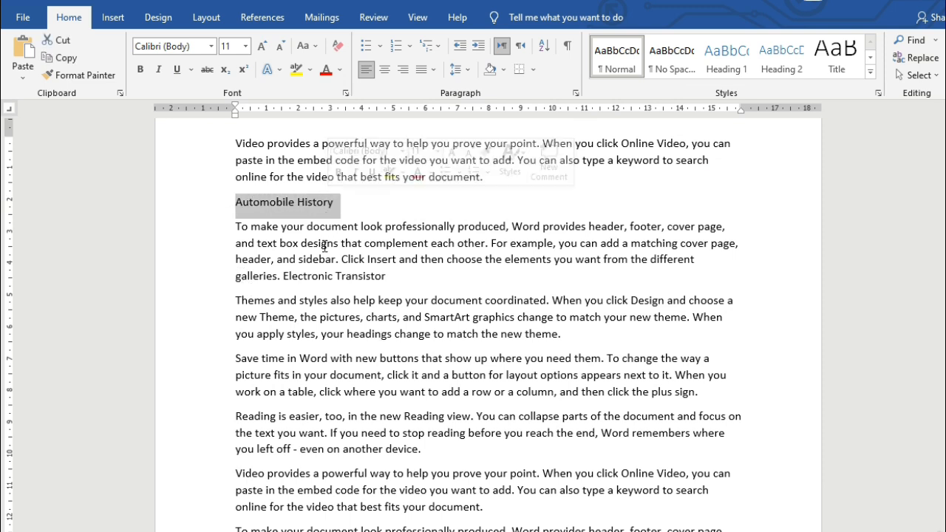
{"action": "right_click", "coordinate": [308, 206]}
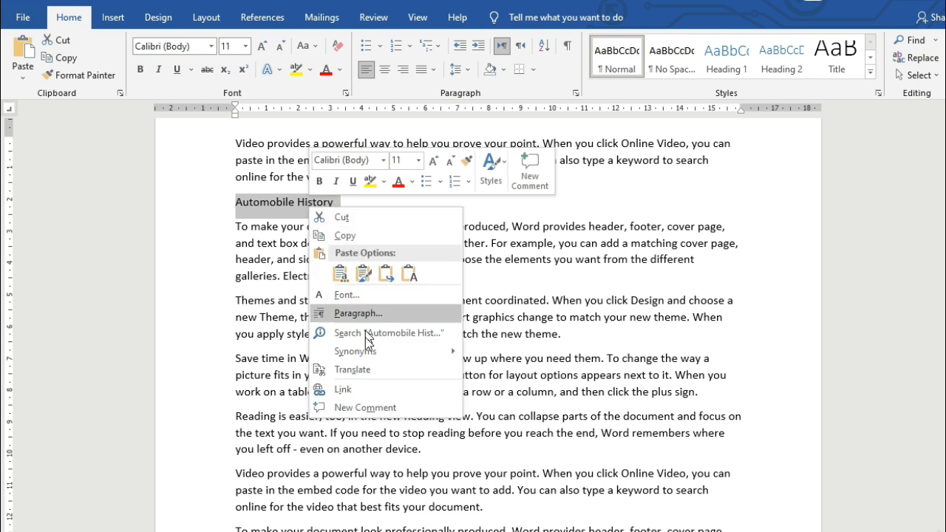
{"action": "left_click", "coordinate": [344, 389]}
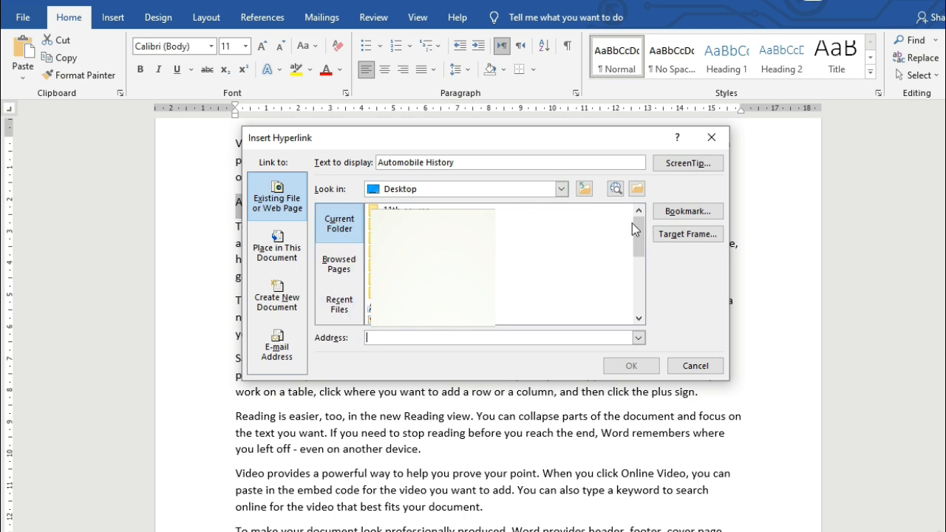
{"action": "left_click_drag", "start_coordinate": [636, 229], "coordinate": [648, 258]}
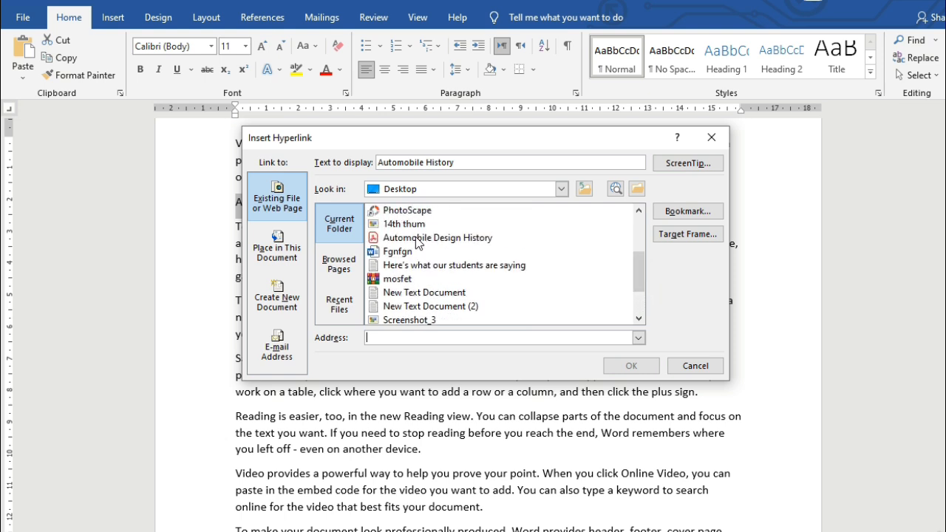
{"action": "left_click", "coordinate": [417, 238]}
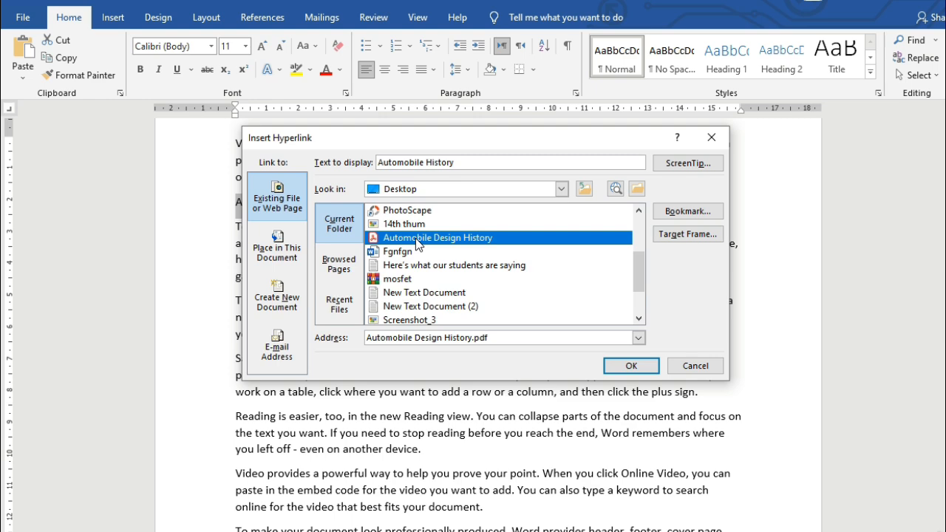
{"action": "left_click", "coordinate": [618, 363]}
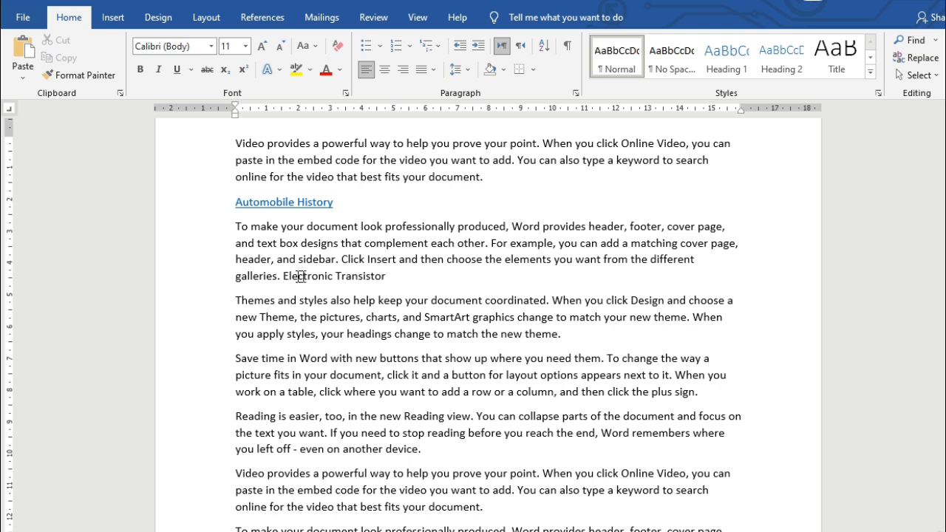
- Hyperlink the word "Transistor" after "Electronic" to the Desktop PDF transistor_mos_et_amplificateurs
{"action": "left_click_drag", "start_coordinate": [300, 277], "coordinate": [386, 277]}
{"action": "left_click", "coordinate": [376, 300]}
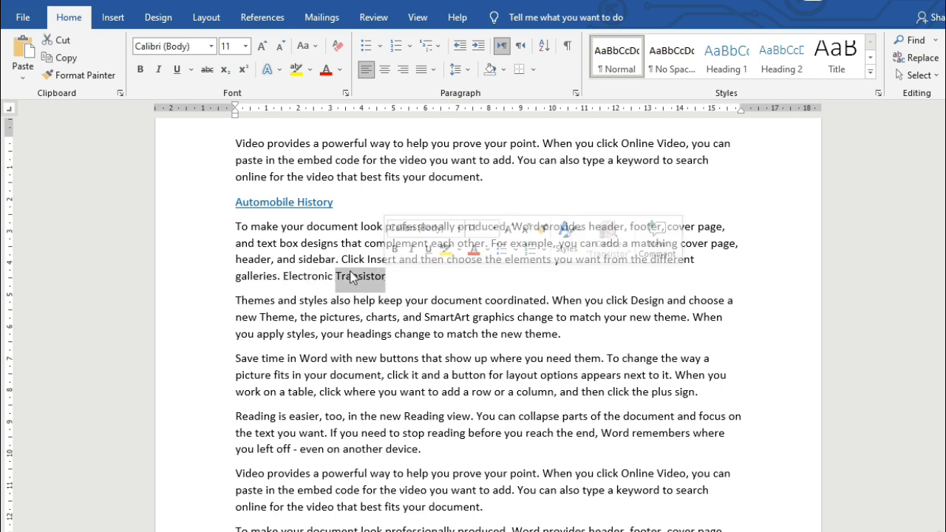
{"action": "right_click", "coordinate": [351, 277]}
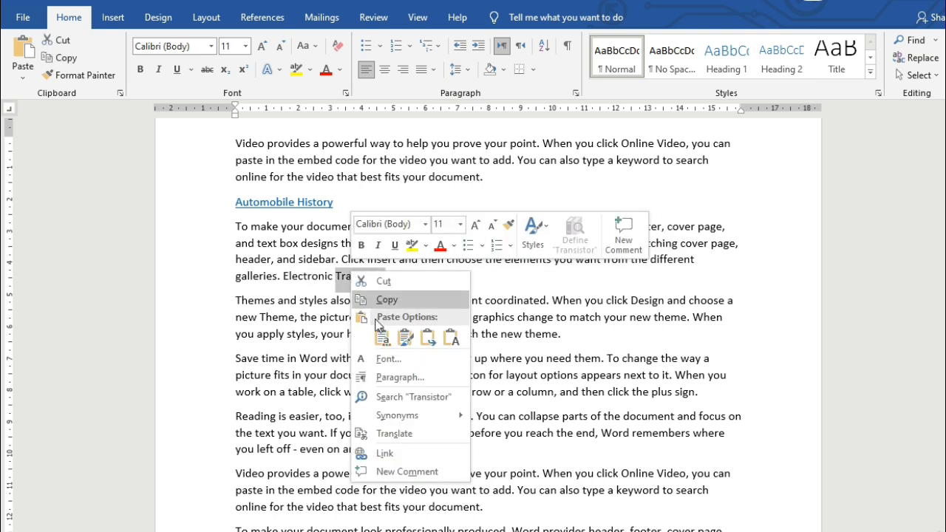
{"action": "left_click", "coordinate": [385, 450]}
{"action": "scroll", "coordinate": [496, 297], "scroll_direction": "down", "scroll_amount": 3}
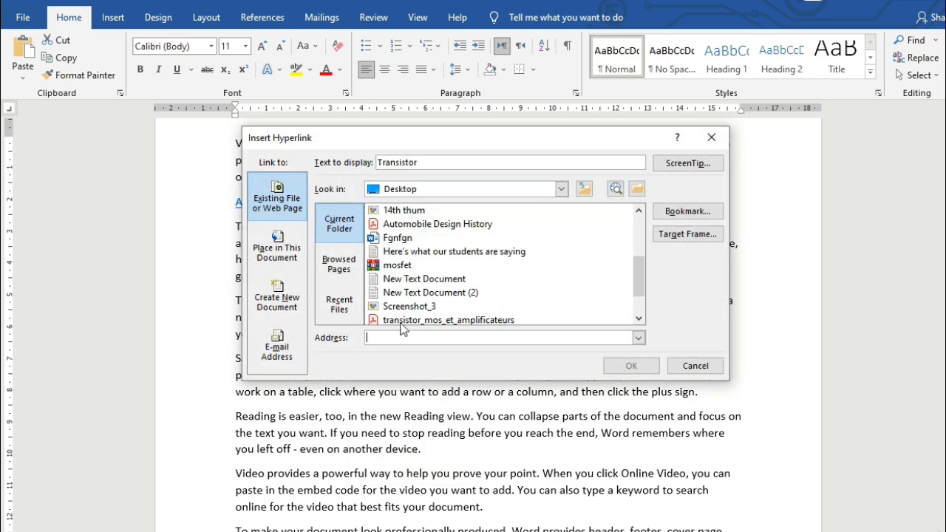
{"action": "left_click", "coordinate": [443, 321]}
{"action": "left_click", "coordinate": [631, 365]}
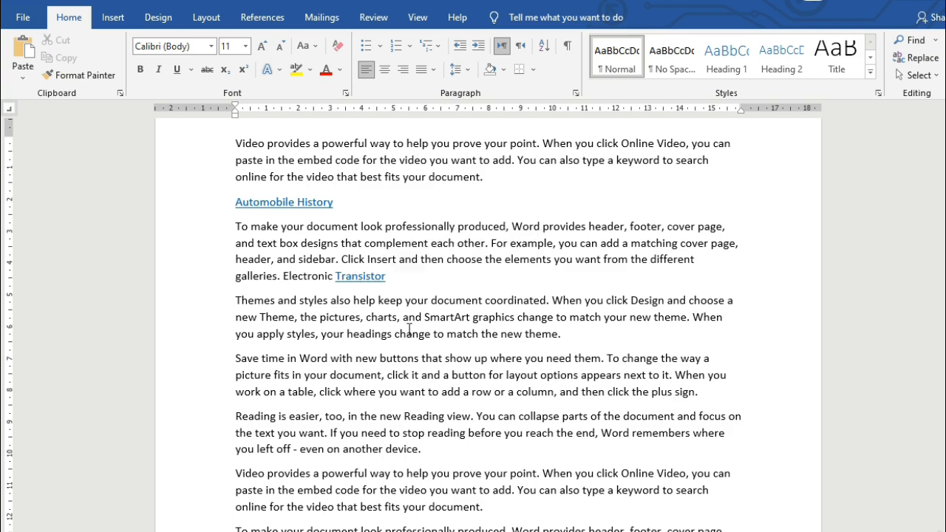
- Follow the "Automobile History" hyperlink to open its linked PDF
{"action": "scroll", "coordinate": [546, 260], "scroll_direction": "down", "scroll_amount": 1}
{"action": "scroll", "coordinate": [546, 260], "scroll_direction": "up", "scroll_amount": 5}
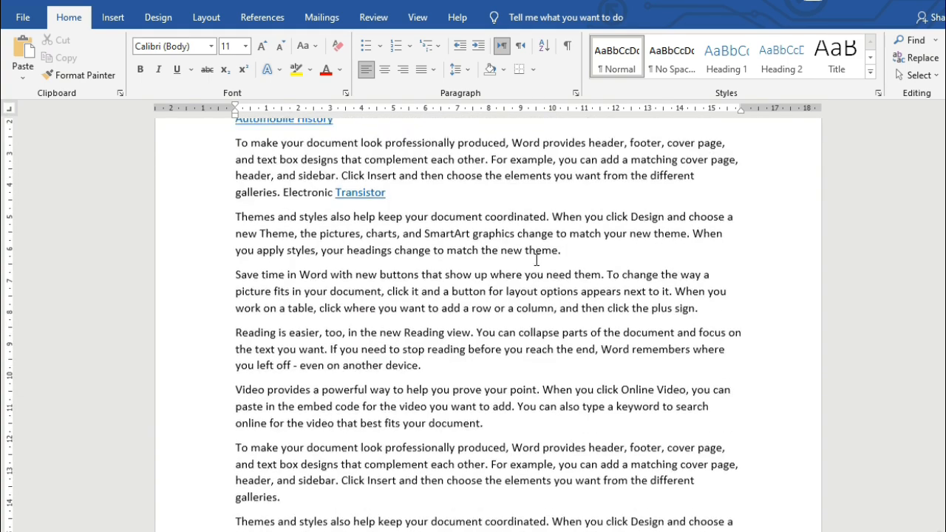
{"action": "mouse_move", "coordinate": [292, 288]}
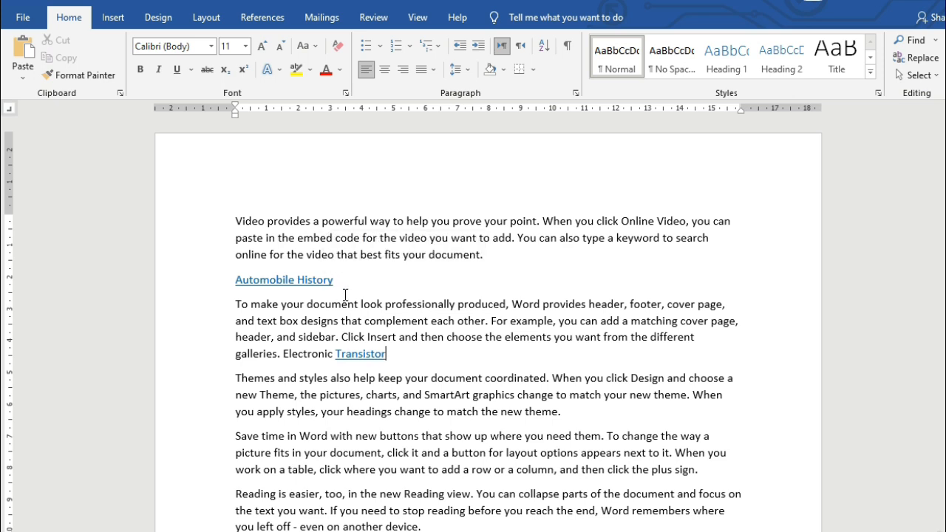
{"action": "left_click", "coordinate": [279, 287]}
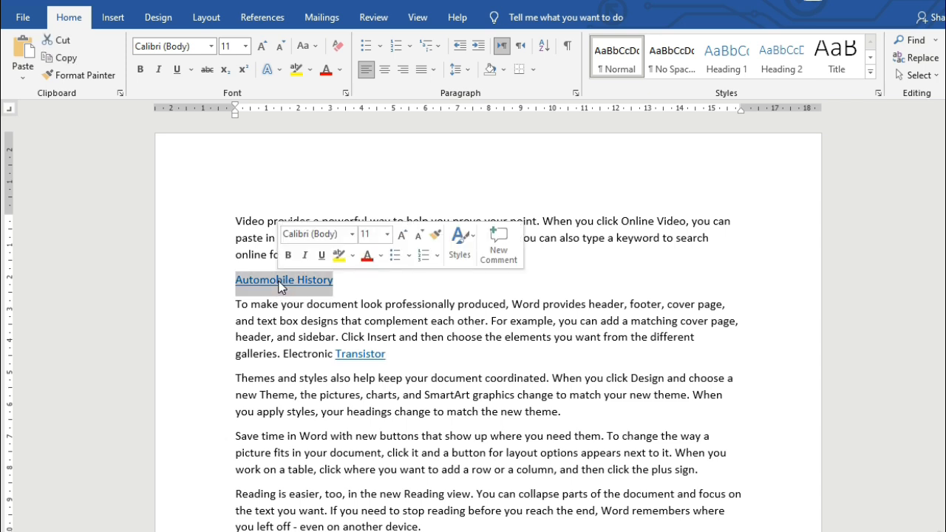
{"action": "left_click", "coordinate": [281, 287], "text": "ctrl"}
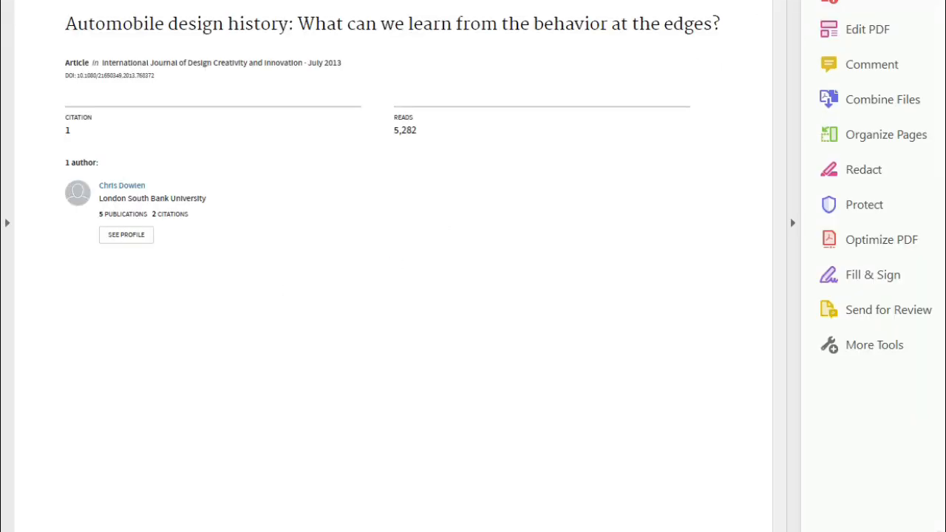
- Browse the automobile design PDF from the title page through the figure of categorized form variables
{"action": "scroll", "coordinate": [451, 251], "scroll_direction": "down", "scroll_amount": 3}
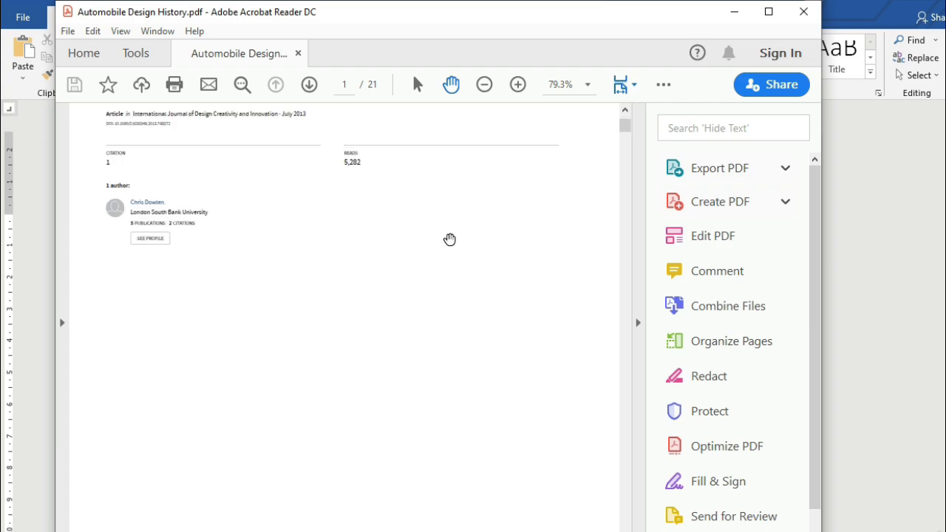
{"action": "scroll", "coordinate": [481, 229], "scroll_direction": "down", "scroll_amount": 15}
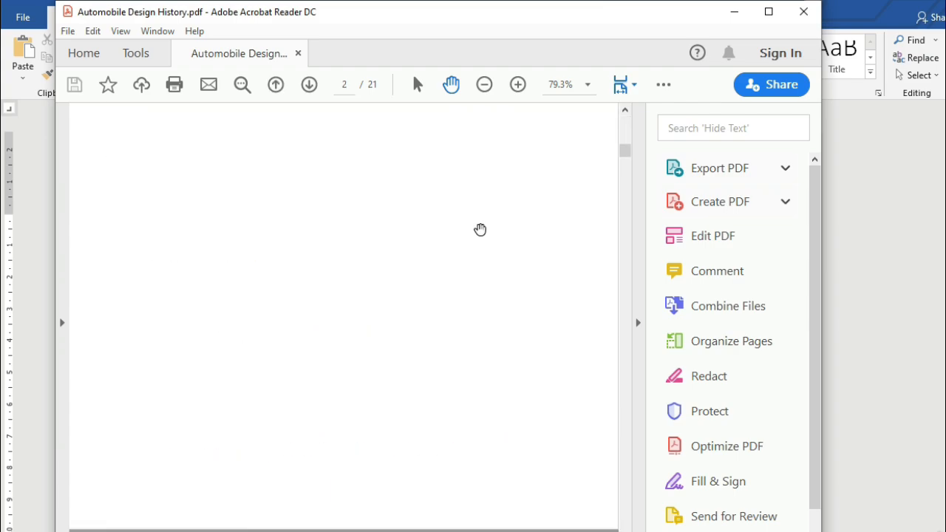
{"action": "scroll", "coordinate": [481, 229], "scroll_direction": "down", "scroll_amount": 15}
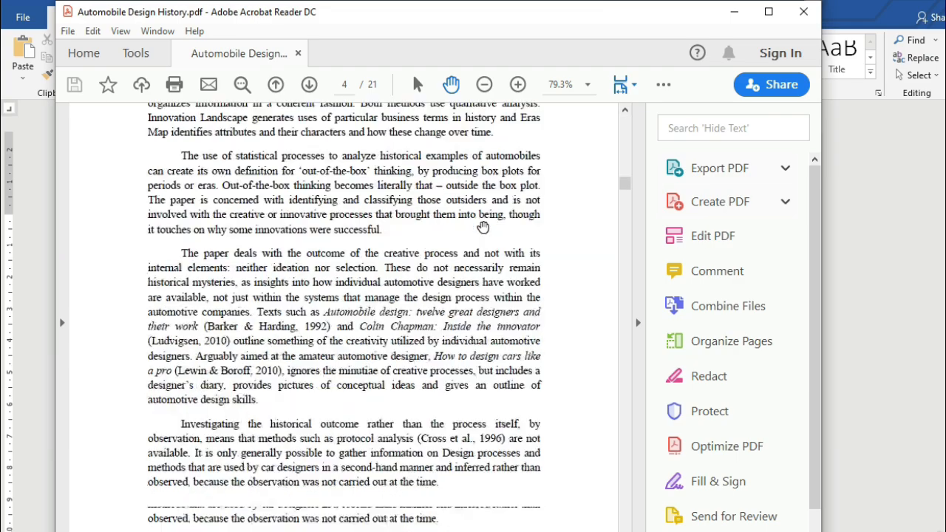
{"action": "scroll", "coordinate": [482, 227], "scroll_direction": "down", "scroll_amount": 10}
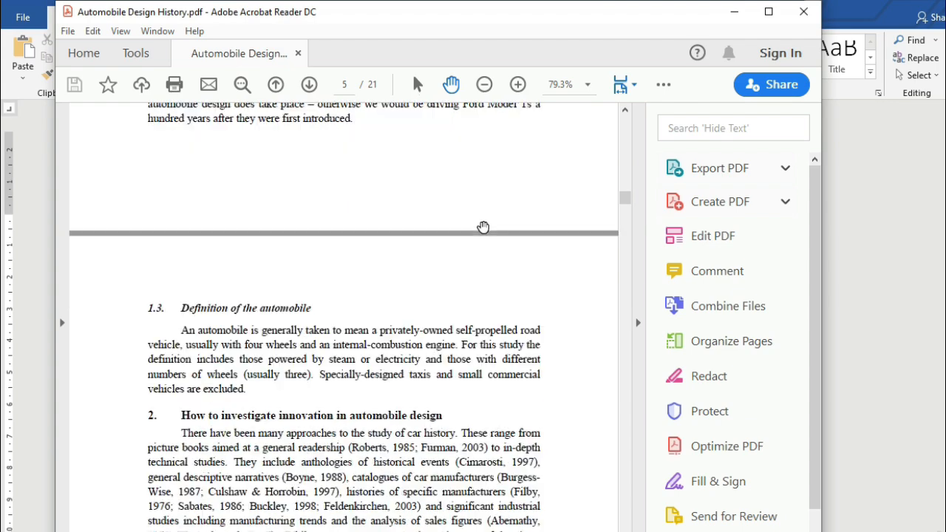
{"action": "scroll", "coordinate": [483, 226], "scroll_direction": "down", "scroll_amount": 15}
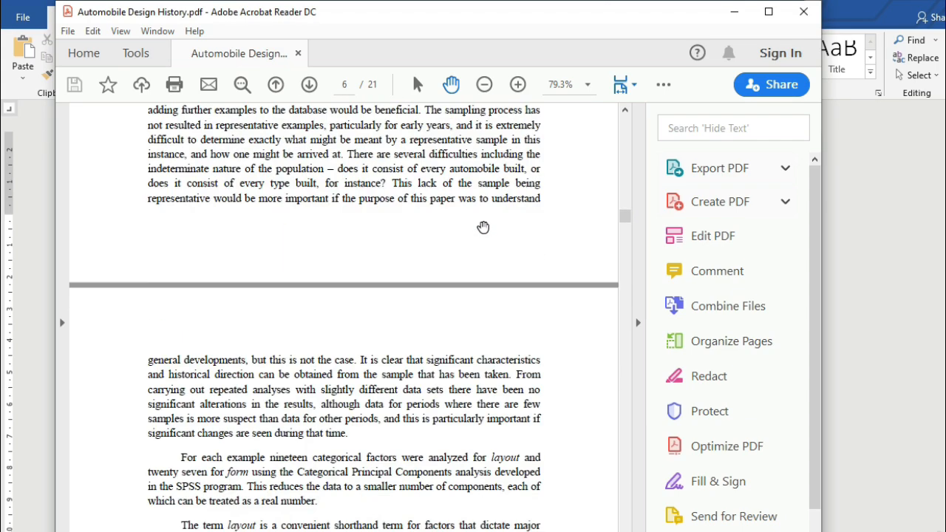
{"action": "scroll", "coordinate": [482, 227], "scroll_direction": "down", "scroll_amount": 15}
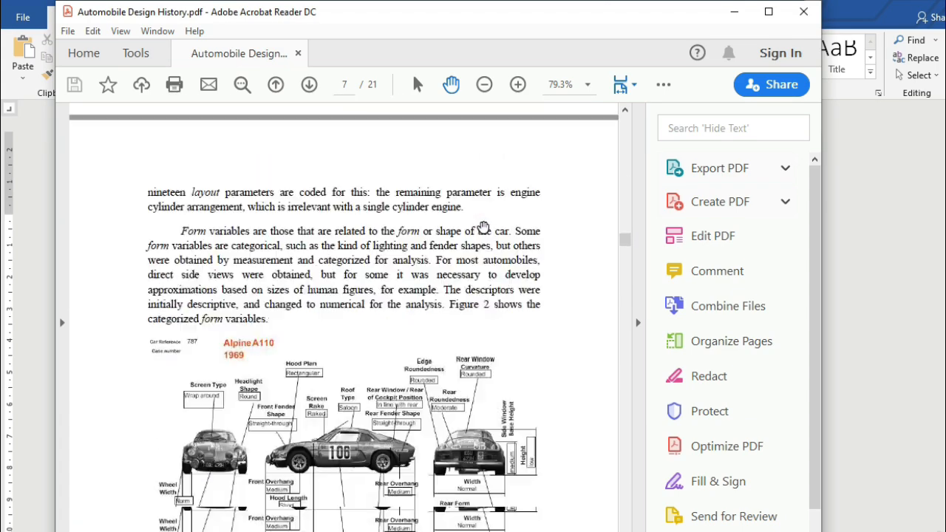
{"action": "scroll", "coordinate": [483, 227], "scroll_direction": "down", "scroll_amount": 8}
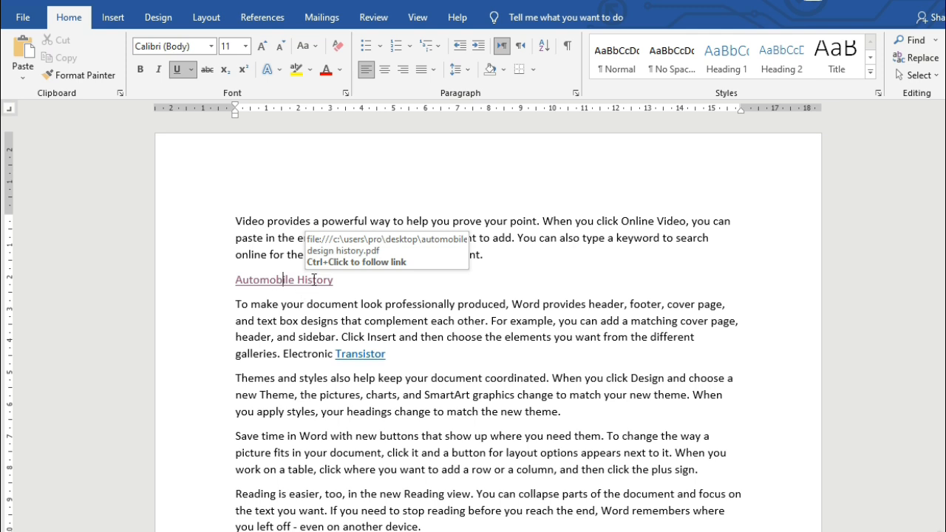
- Return to the Word document, follow the "Transistor" hyperlink, and browse the opening pages of its PDF
{"action": "left_click", "coordinate": [359, 355], "text": "ctrl"}
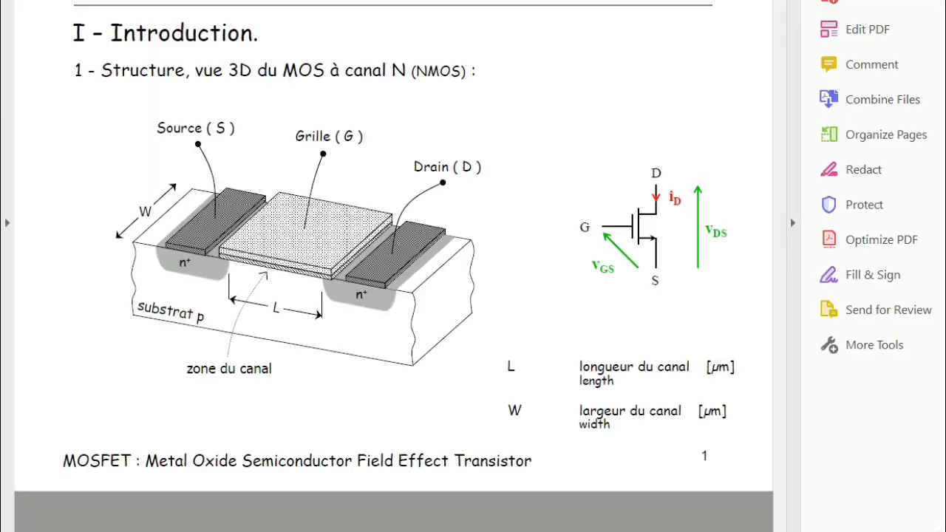
{"action": "scroll", "coordinate": [416, 382], "scroll_direction": "down", "scroll_amount": 4}
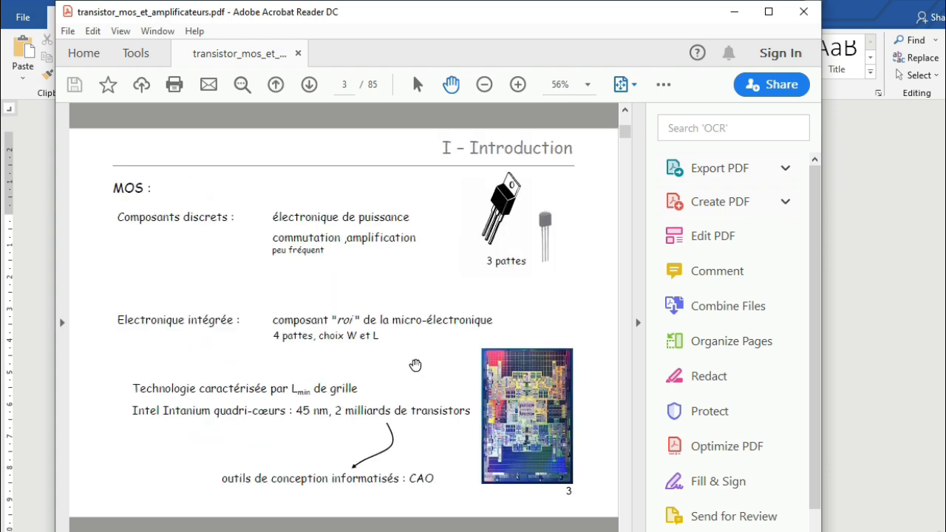
- Browse the transistor PDF from page 3 through page 29, then close it to return to the Word document
{"action": "scroll", "coordinate": [418, 348], "scroll_direction": "down", "scroll_amount": 12}
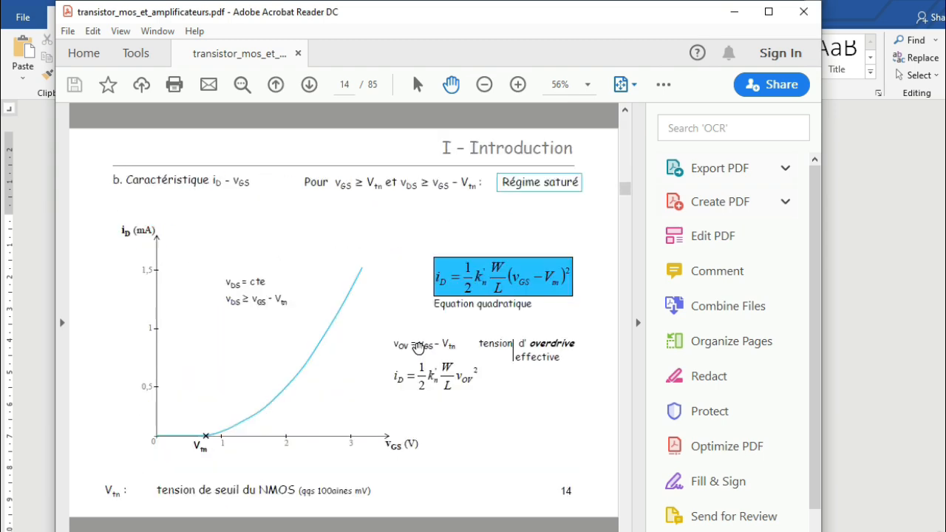
{"action": "scroll", "coordinate": [418, 348], "scroll_direction": "down", "scroll_amount": 14}
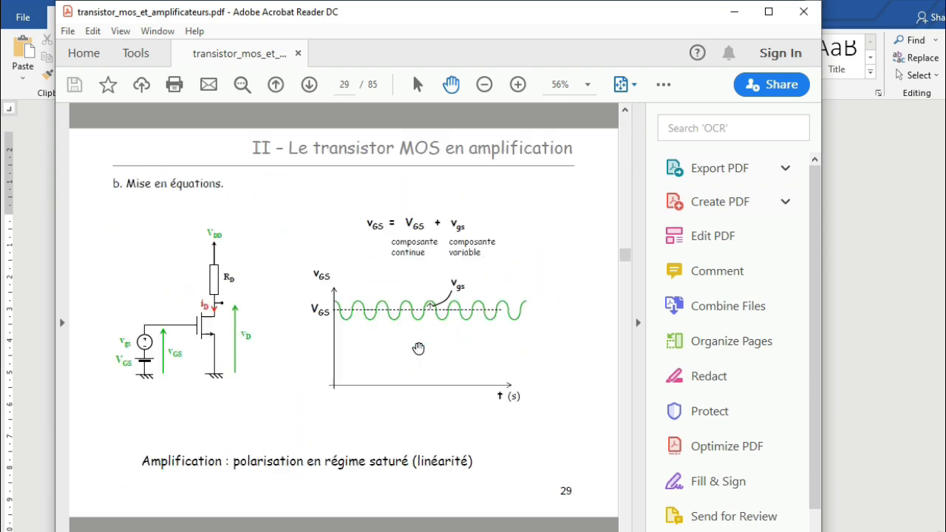
{"action": "left_click", "coordinate": [808, 16]}
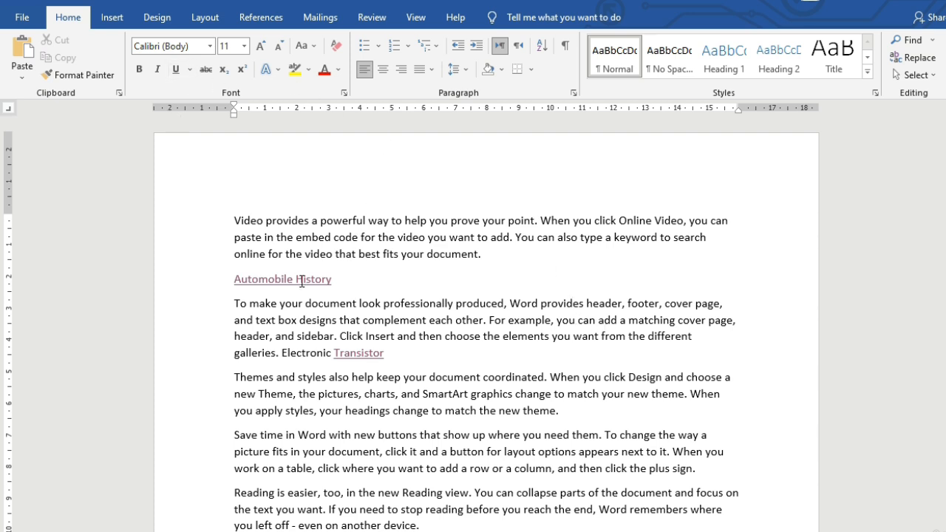
- Make the word "Video" at the start of the first paragraph bold
{"action": "left_click_drag", "start_coordinate": [233, 220], "coordinate": [264, 220]}
{"action": "left_click", "coordinate": [250, 254]}
{"action": "left_click", "coordinate": [138, 69]}
{"action": "left_click", "coordinate": [353, 255]}
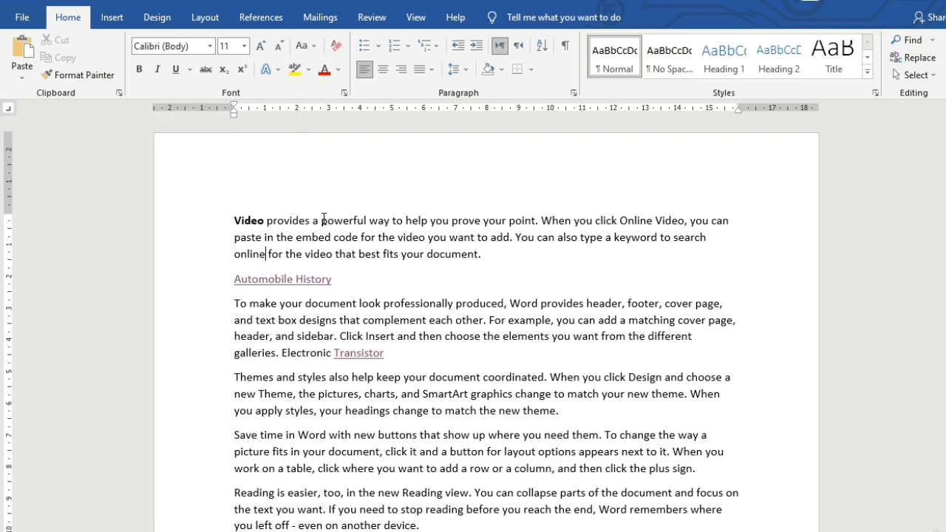
- Make the phrase "powerful way to help you prove your point" in the first paragraph bold
{"action": "left_click_drag", "start_coordinate": [320, 219], "coordinate": [535, 222]}
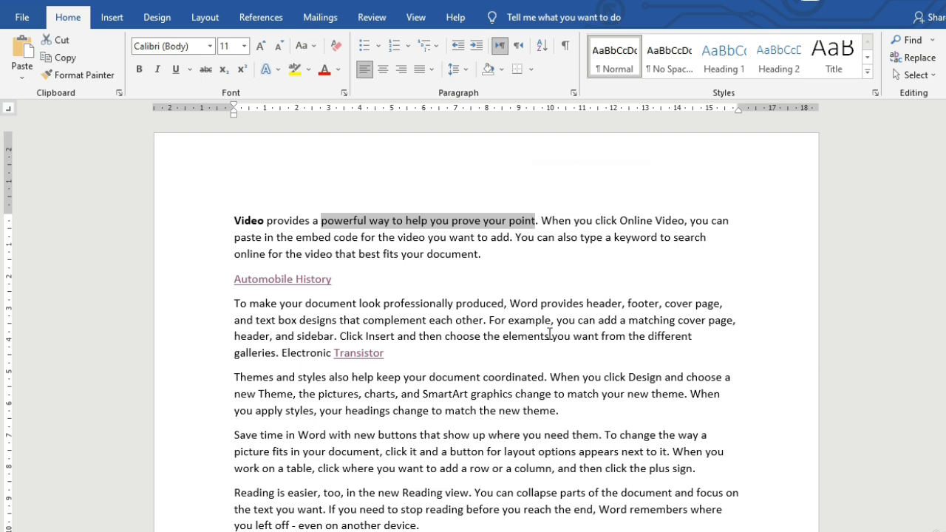
{"action": "key", "text": "ctrl+b"}
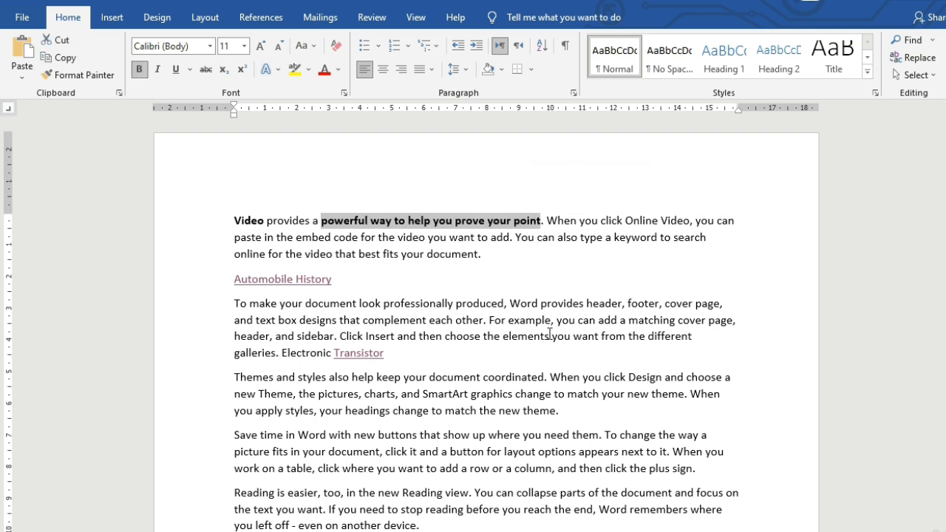
{"action": "left_click", "coordinate": [551, 302]}
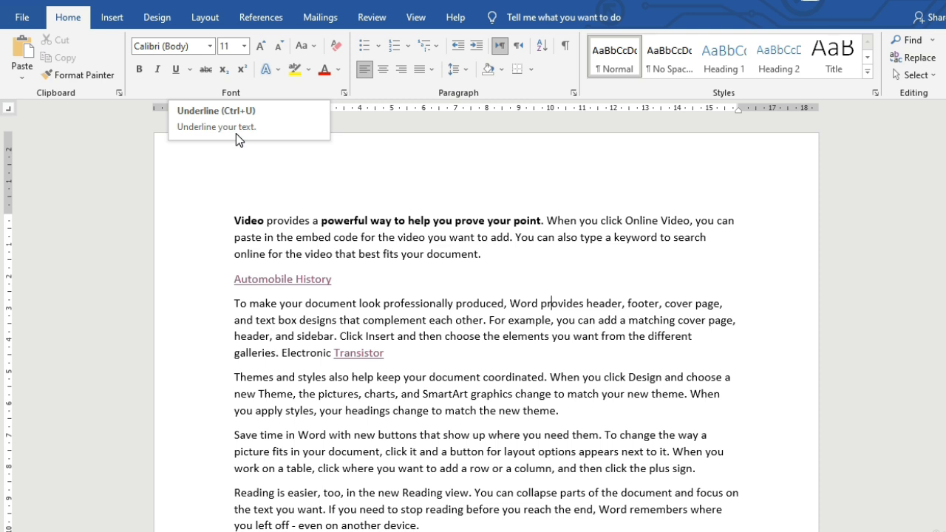
- Show the ribbon's access key hints, view the Design commands, and return to the Home commands with their hints displayed
{"action": "left_click", "coordinate": [253, 166]}
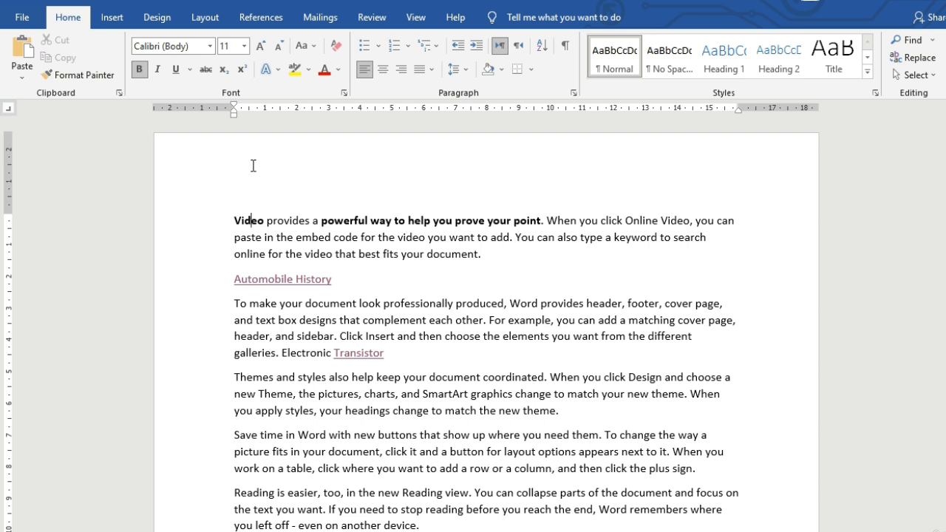
{"action": "key", "text": "alt"}
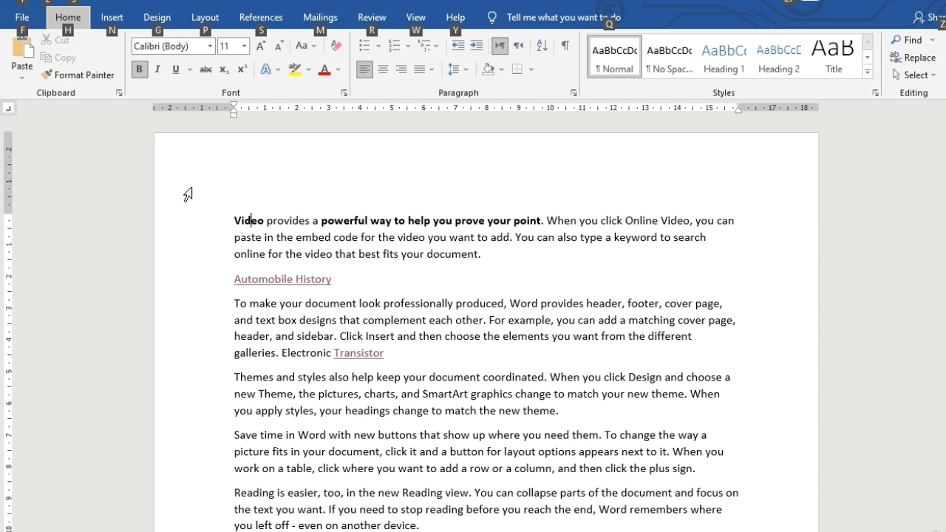
{"action": "key", "text": "g"}
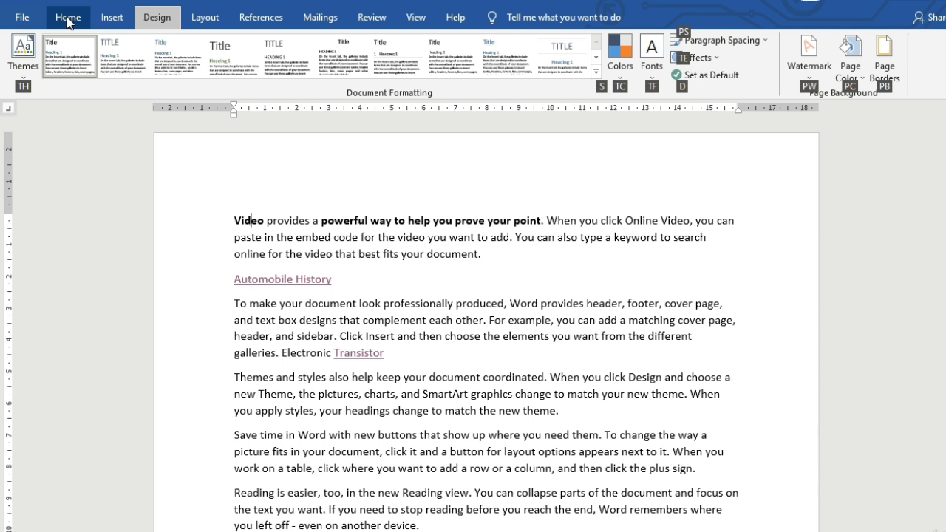
{"action": "key", "text": "h"}
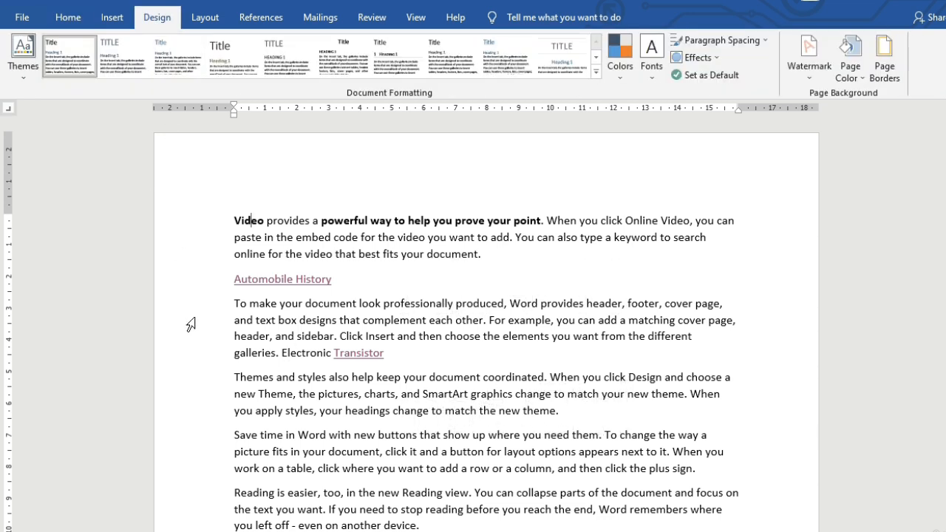
{"action": "key", "text": "alt"}
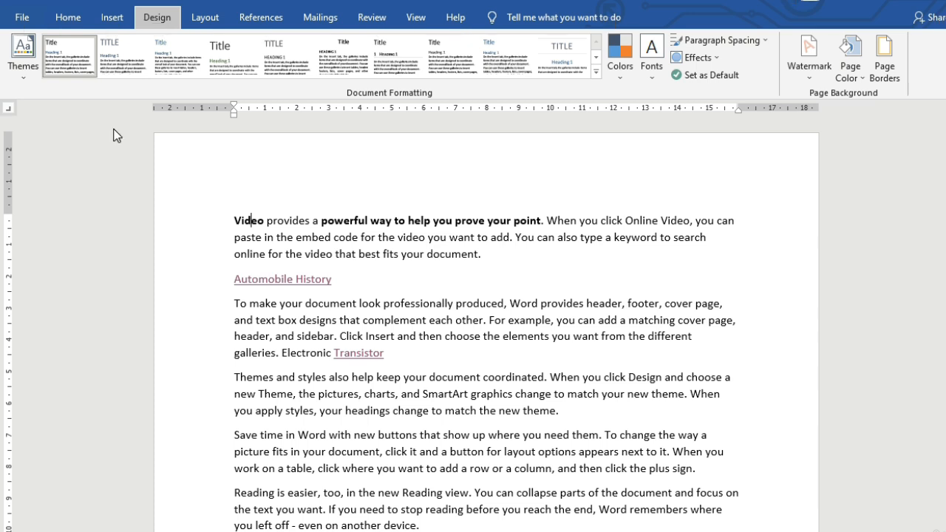
{"action": "key", "text": "h"}
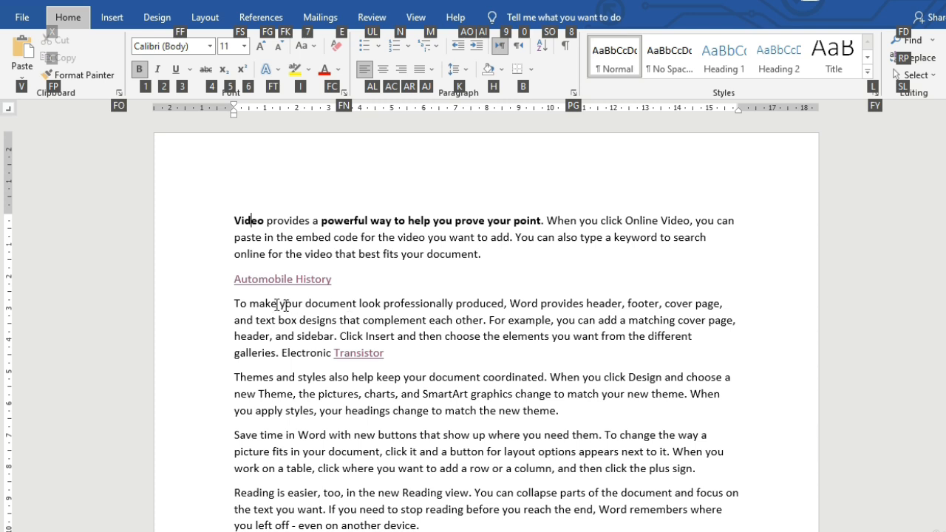
- Make the paragraph beginning "Save time in Word with new buttons" bold and italic
{"action": "left_click_drag", "start_coordinate": [234, 303], "coordinate": [478, 317]}
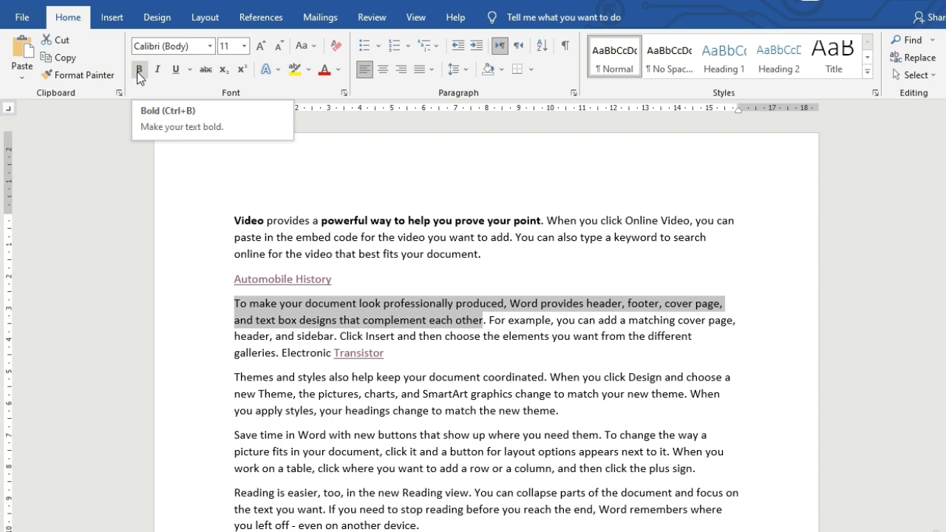
{"action": "key", "text": "alt"}
{"action": "key", "text": "h"}
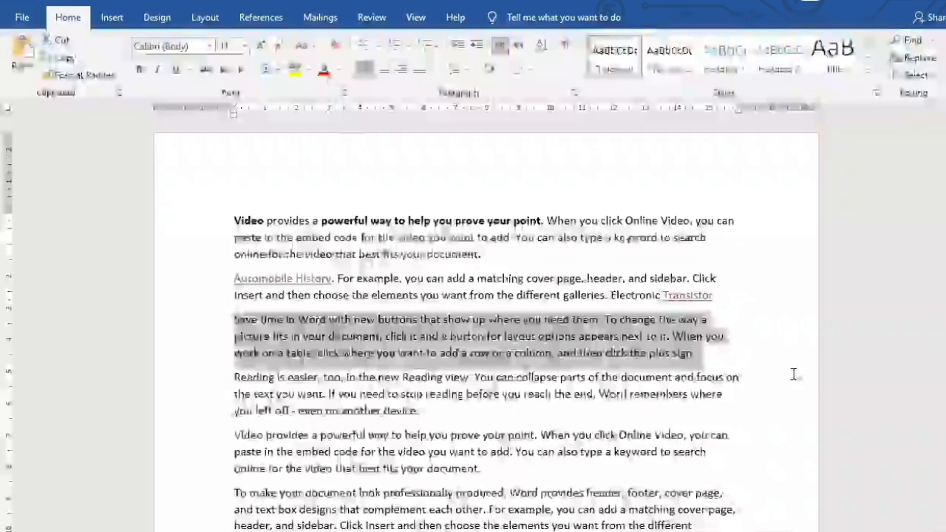
{"action": "key", "text": "1"}
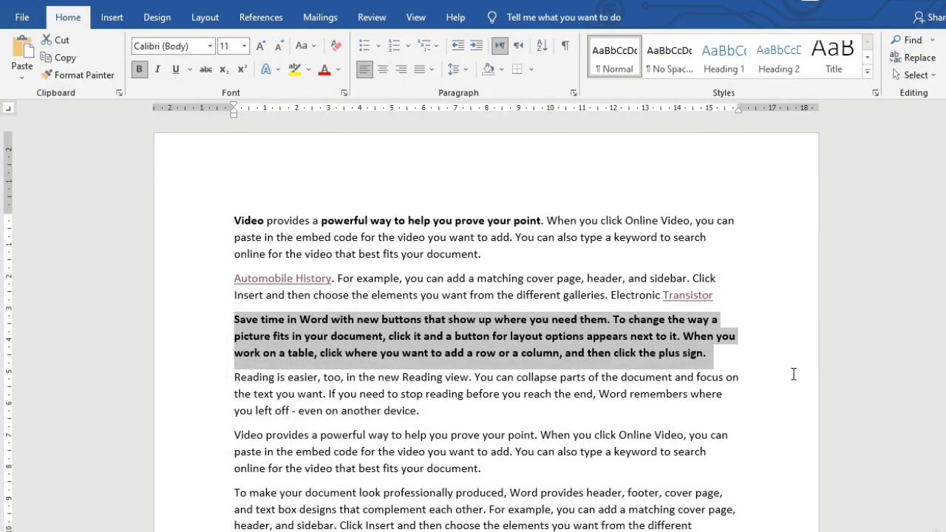
{"action": "key", "text": "alt"}
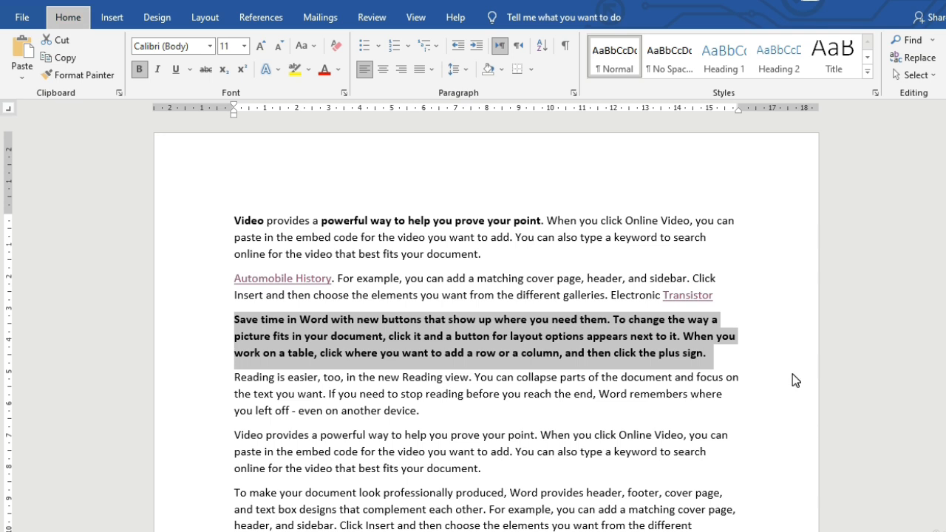
{"action": "key", "text": "h"}
{"action": "key", "text": "2"}
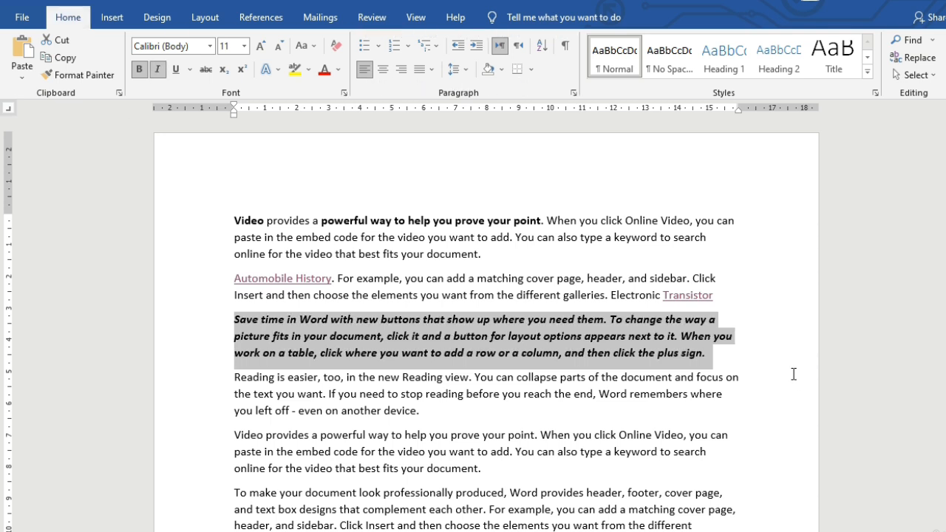
- Apply a double underline to the paragraph beginning "Save time in Word with new buttons" and deselect it
{"action": "key", "text": "alt"}
{"action": "key", "text": "h"}
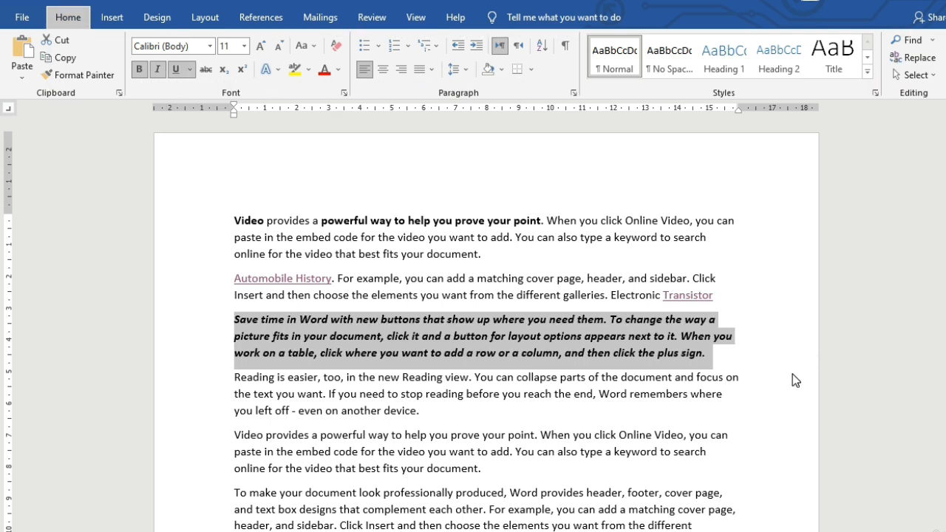
{"action": "key", "text": "3"}
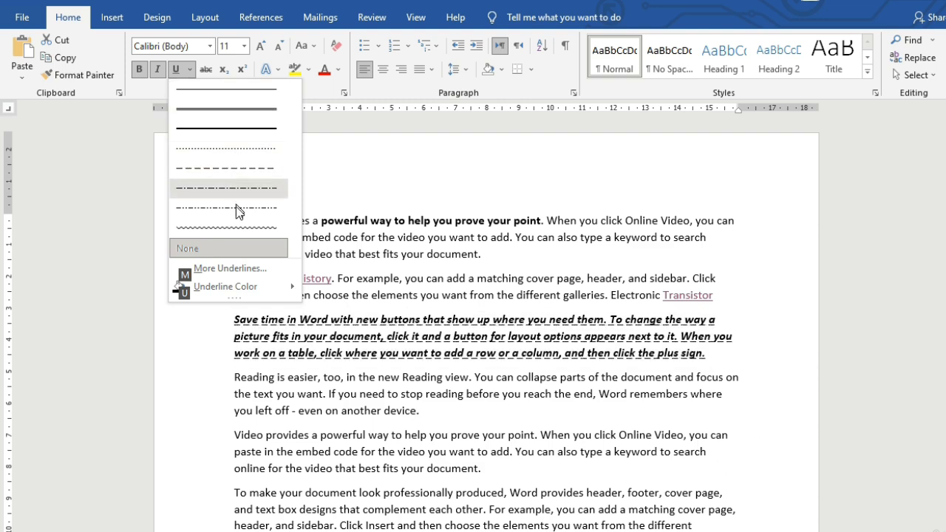
{"action": "left_click", "coordinate": [248, 116]}
{"action": "left_click", "coordinate": [441, 334]}
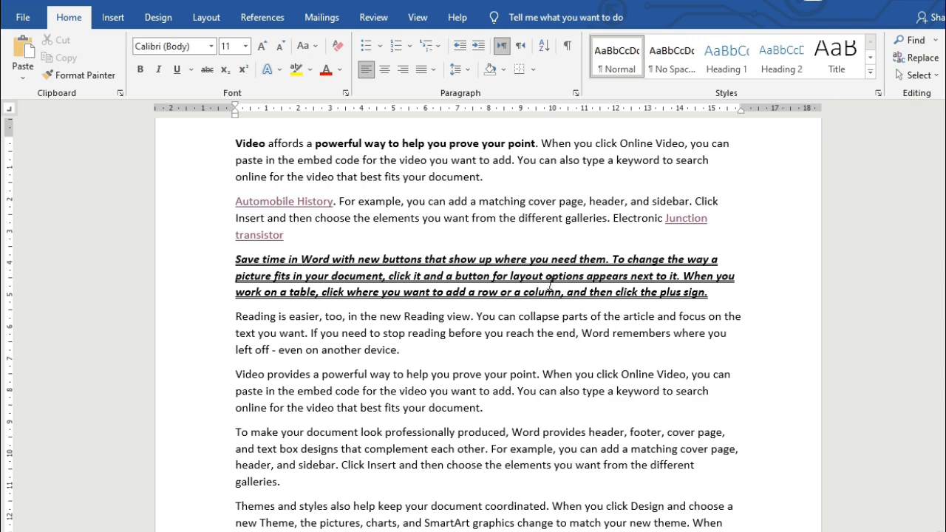
- Open the full gallery of new-document templates and examine the available resumes, brochures, calendars, reports and certificates
{"action": "left_click", "coordinate": [21, 20]}
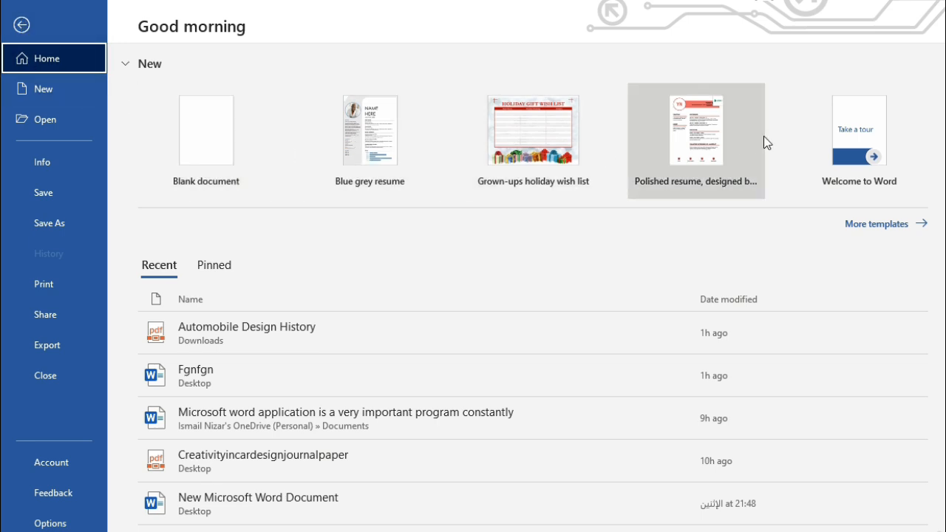
{"action": "left_click", "coordinate": [881, 225]}
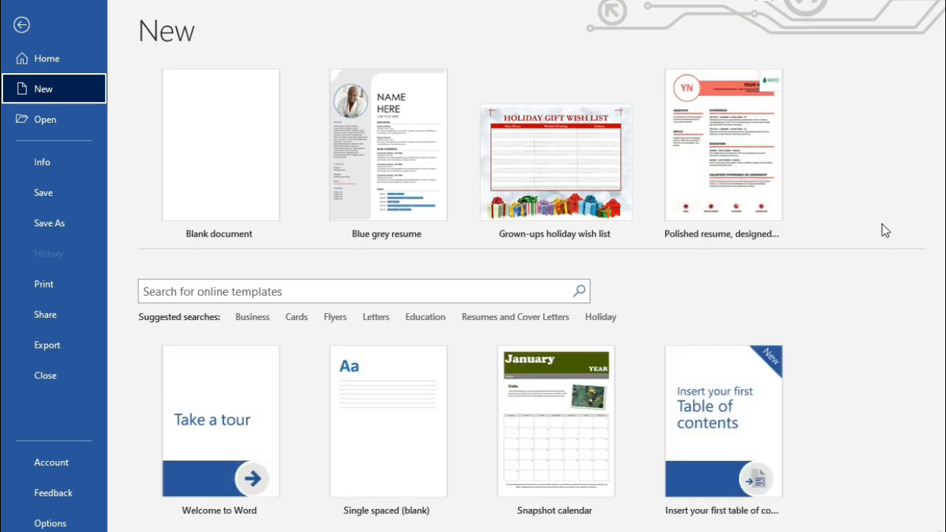
{"action": "scroll", "coordinate": [494, 222], "scroll_direction": "down", "scroll_amount": 4}
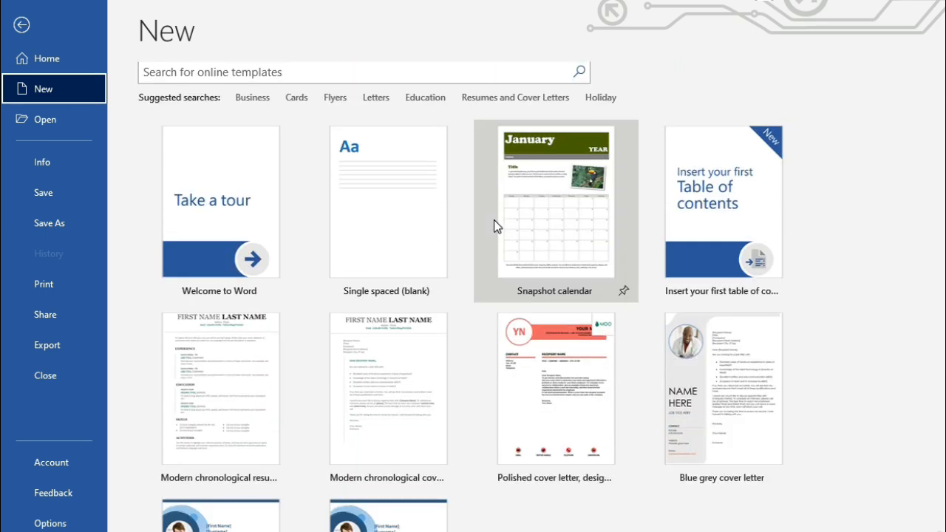
{"action": "scroll", "coordinate": [493, 219], "scroll_direction": "down", "scroll_amount": 6}
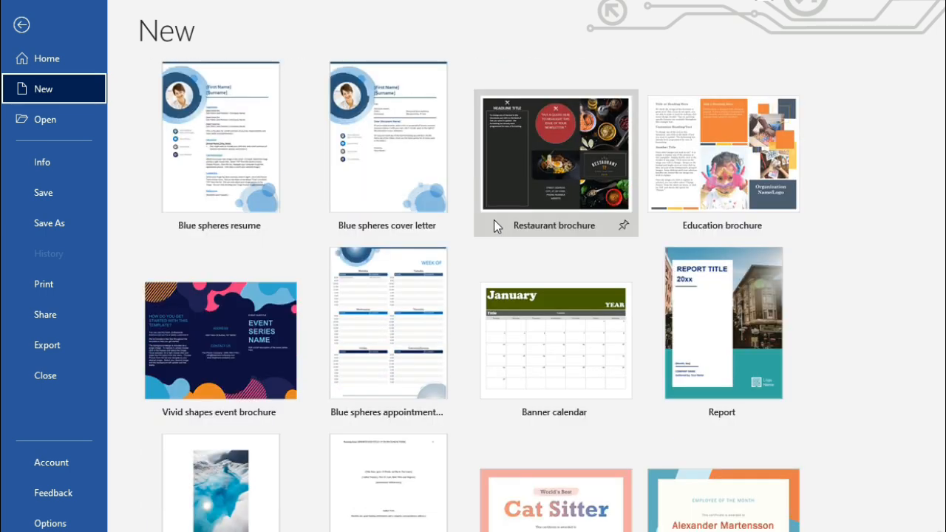
{"action": "scroll", "coordinate": [495, 225], "scroll_direction": "down", "scroll_amount": 1}
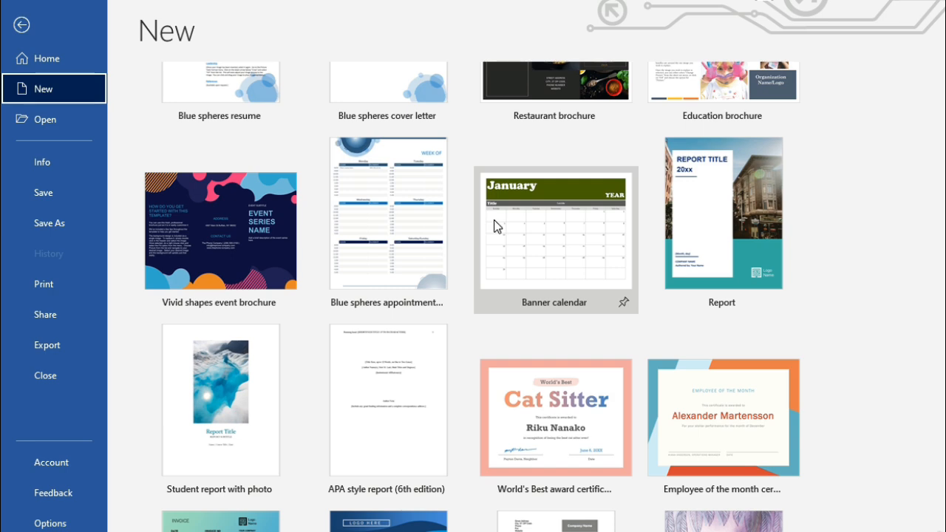
{"action": "scroll", "coordinate": [494, 220], "scroll_direction": "down", "scroll_amount": 2}
{"action": "scroll", "coordinate": [493, 221], "scroll_direction": "up", "scroll_amount": 3}
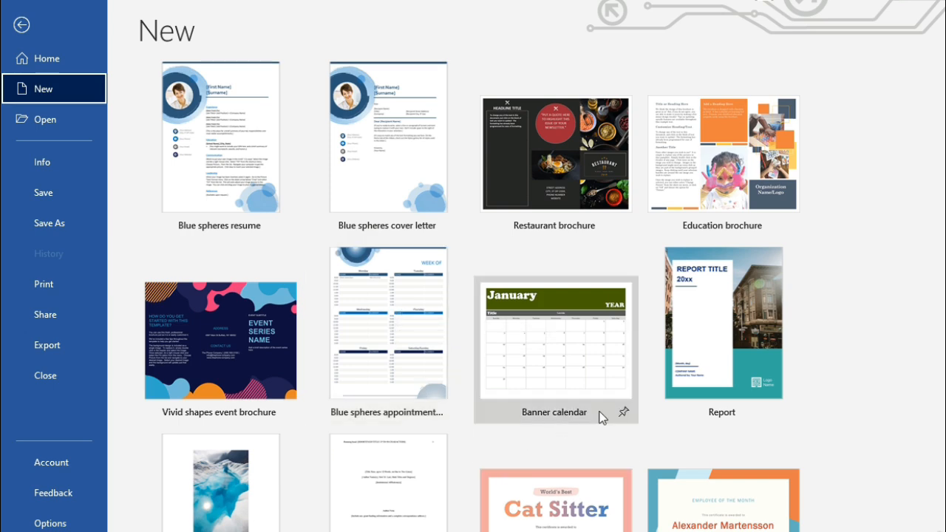
{"action": "scroll", "coordinate": [710, 389], "scroll_direction": "down", "scroll_amount": 5}
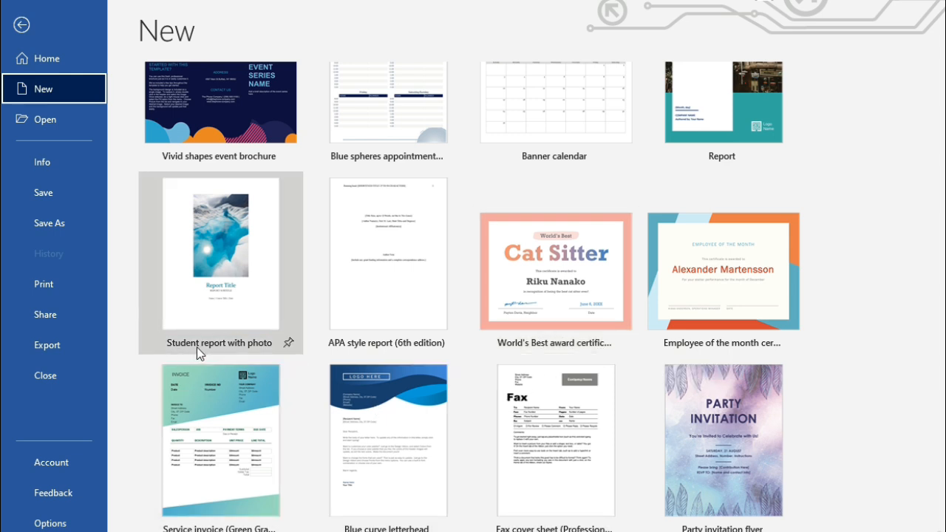
{"action": "scroll", "coordinate": [407, 363], "scroll_direction": "up", "scroll_amount": 4}
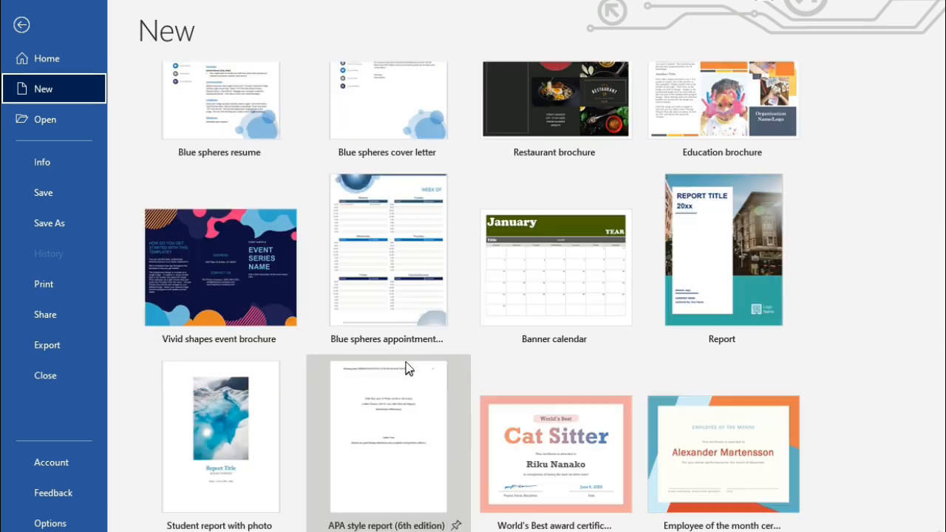
{"action": "scroll", "coordinate": [409, 358], "scroll_direction": "up", "scroll_amount": 6}
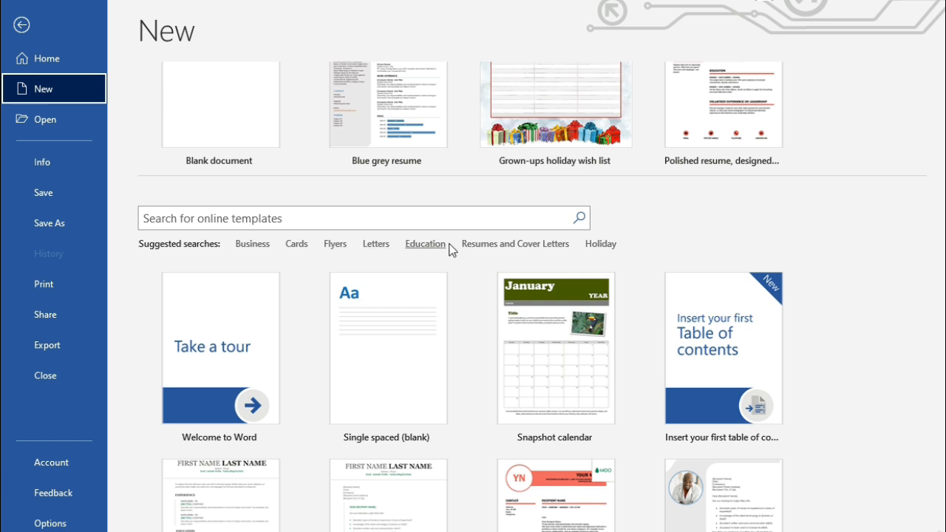
- Browse the suggested Business templates and create a document from the Purple graphic business cards template
{"action": "left_click", "coordinate": [255, 246]}
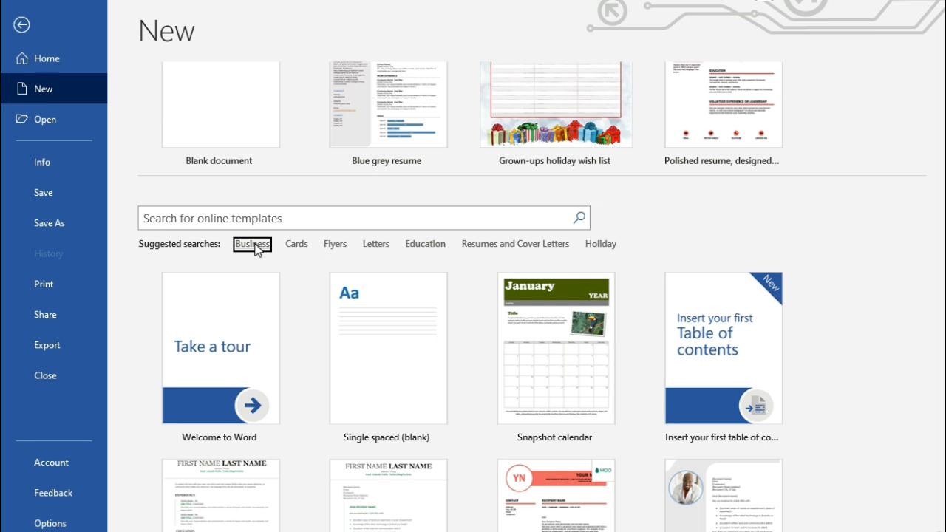
{"action": "left_click", "coordinate": [254, 245]}
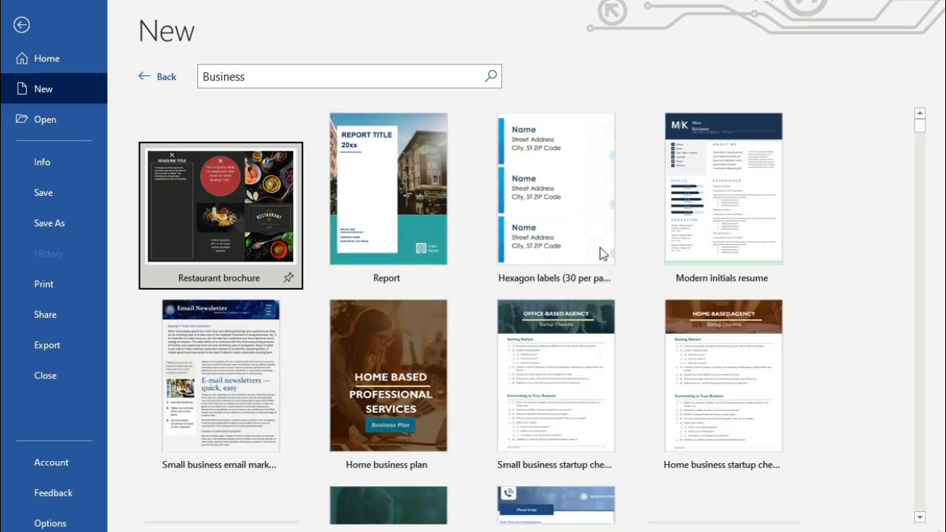
{"action": "scroll", "coordinate": [421, 452], "scroll_direction": "down", "scroll_amount": 1}
{"action": "scroll", "coordinate": [428, 436], "scroll_direction": "down", "scroll_amount": 12}
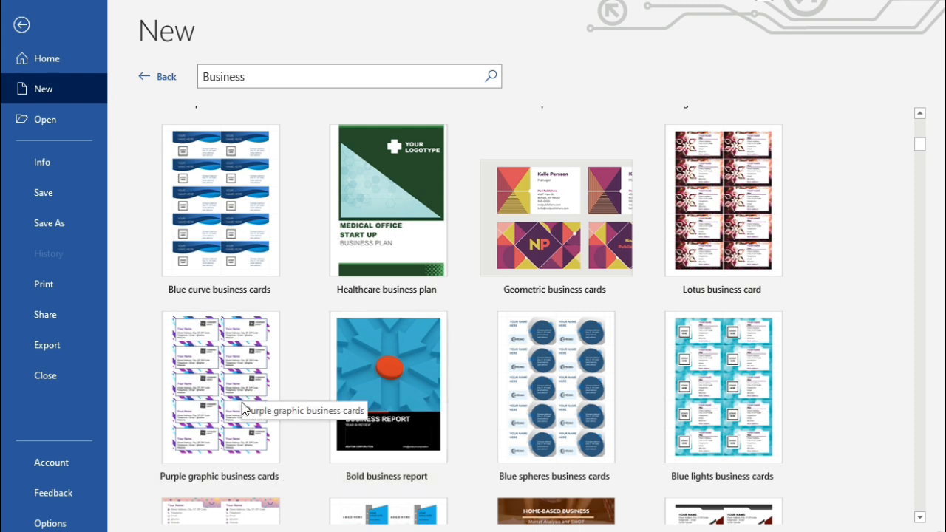
{"action": "scroll", "coordinate": [244, 408], "scroll_direction": "down", "scroll_amount": 1}
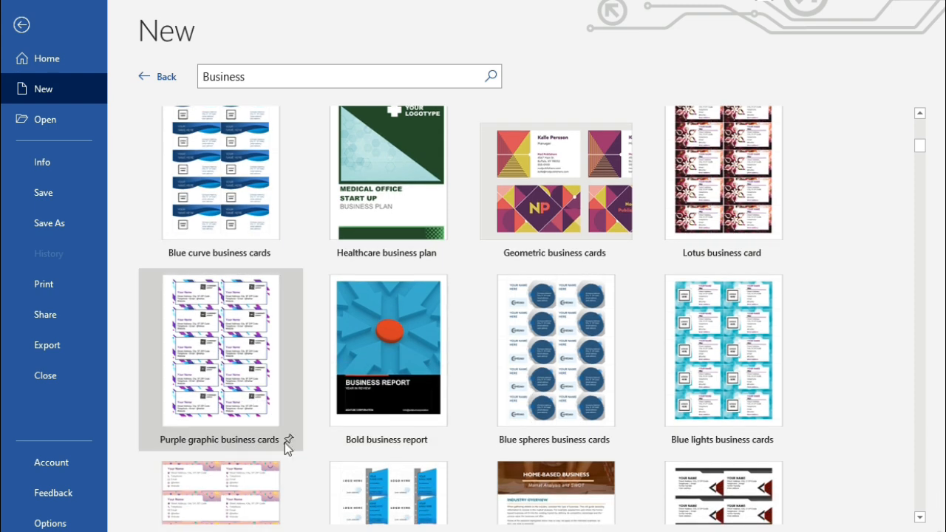
{"action": "left_click", "coordinate": [233, 353]}
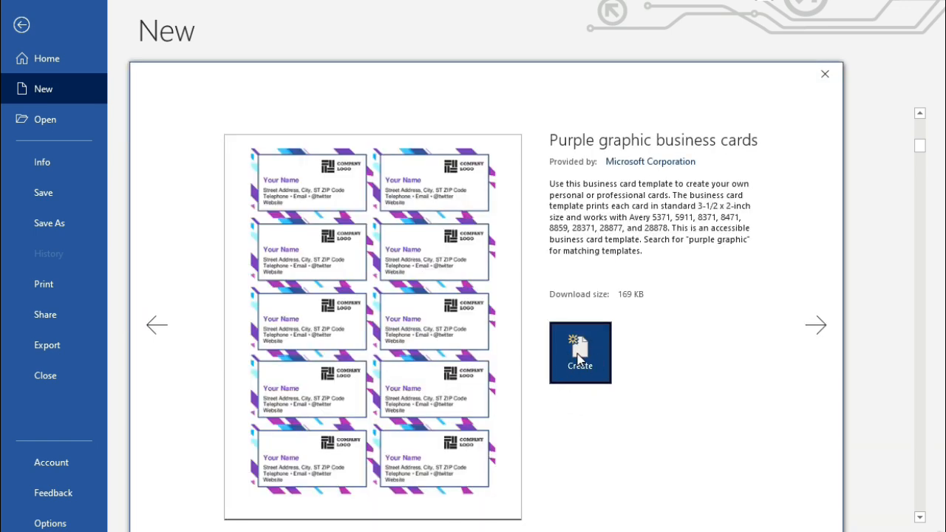
{"action": "left_click", "coordinate": [579, 357]}
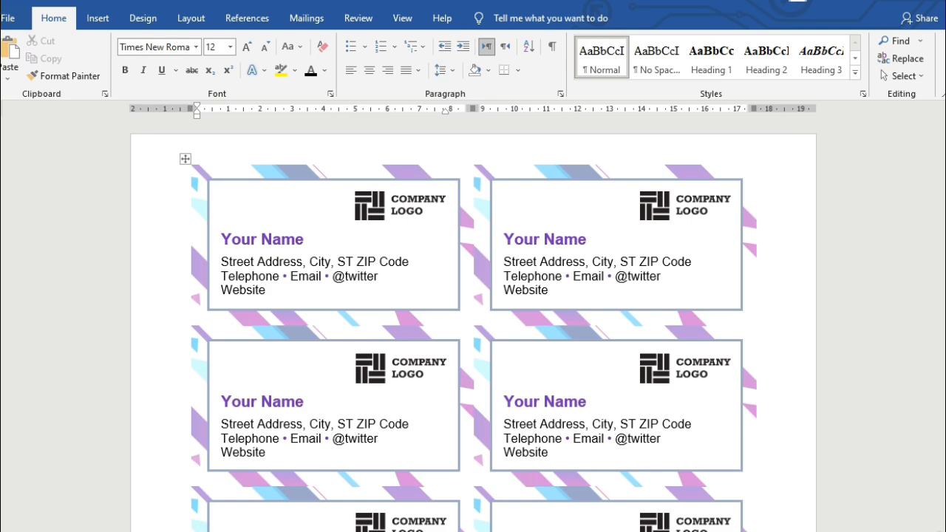
- Replace the Website placeholder on the first business card with "huhuhhugyuguu"
{"action": "scroll", "coordinate": [460, 205], "scroll_direction": "down", "scroll_amount": 3}
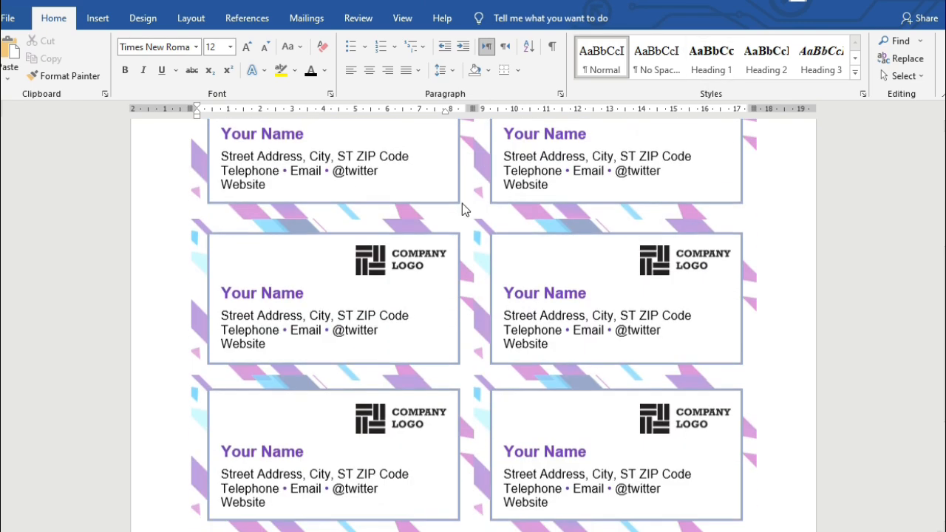
{"action": "scroll", "coordinate": [462, 209], "scroll_direction": "up", "scroll_amount": 3}
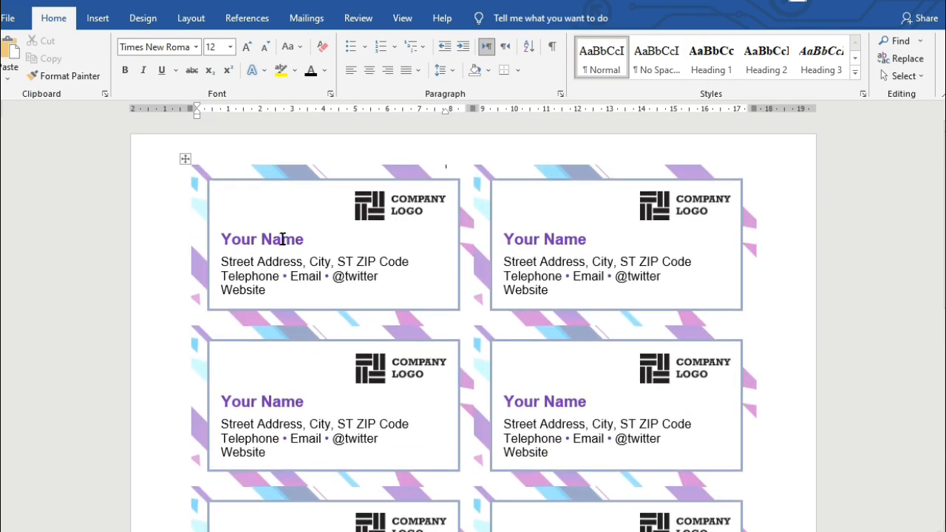
{"action": "left_click", "coordinate": [298, 240]}
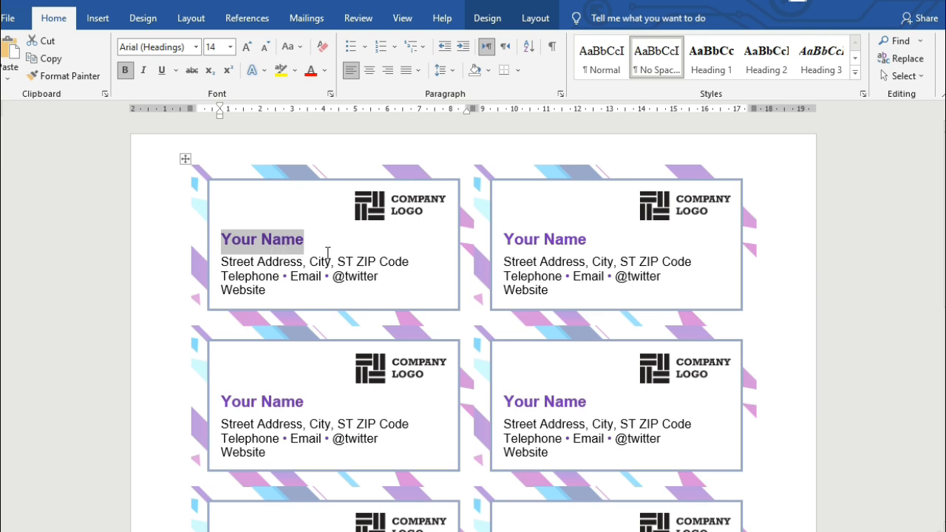
{"action": "left_click", "coordinate": [286, 276]}
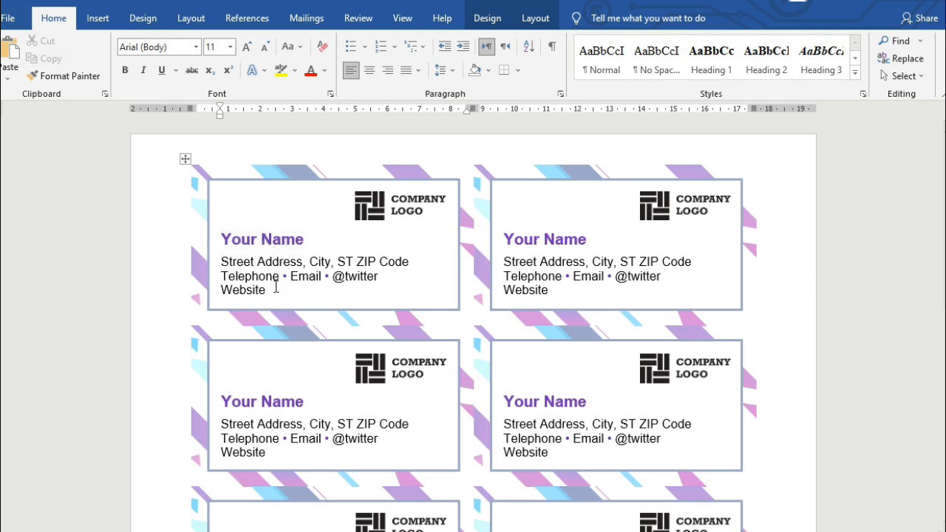
{"action": "left_click", "coordinate": [272, 291]}
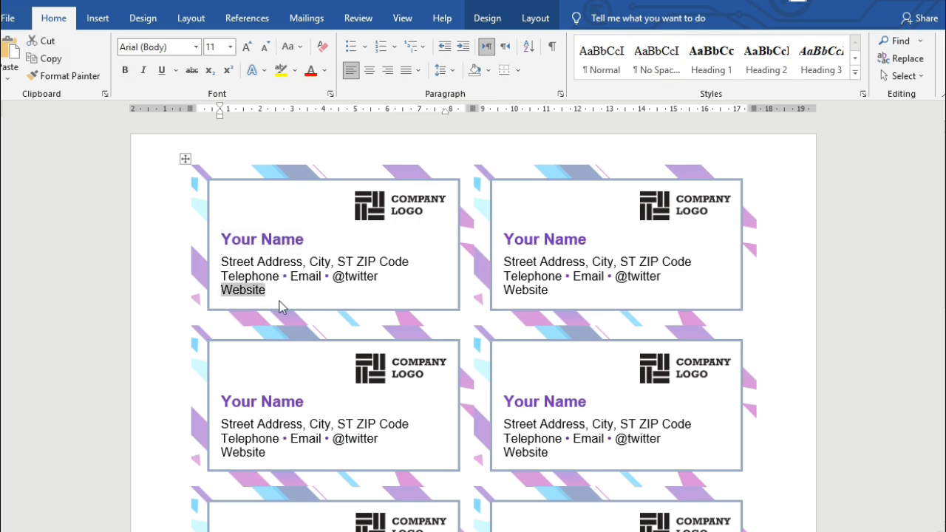
{"action": "key", "text": "Delete"}
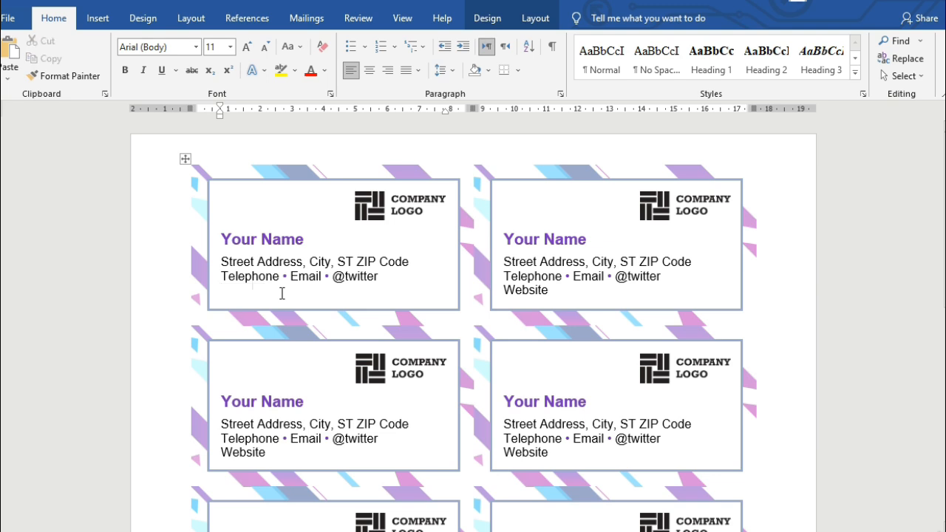
{"action": "type", "text": "huhuhhugyugu"}
- Delete the company logo from the first card in the last row and review the cards at the start of the page
{"action": "scroll", "coordinate": [306, 280], "scroll_direction": "down", "scroll_amount": 5}
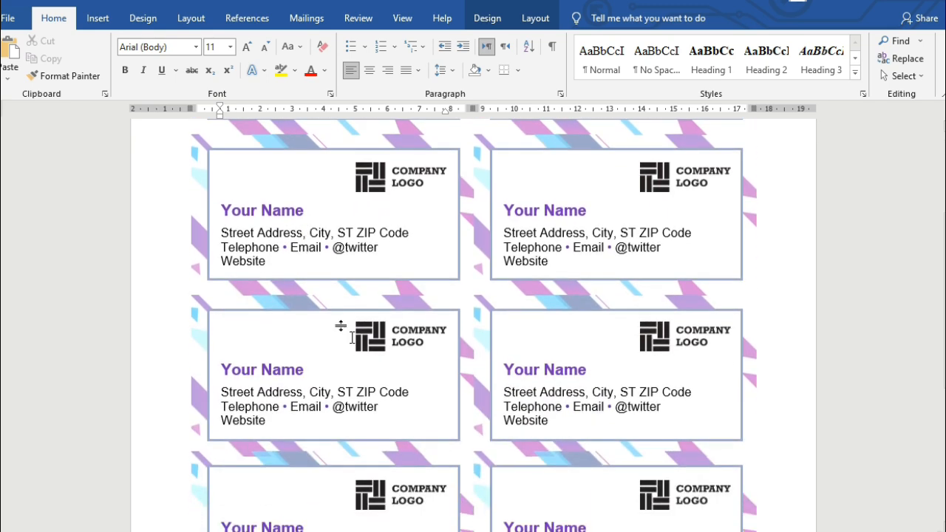
{"action": "scroll", "coordinate": [352, 329], "scroll_direction": "down", "scroll_amount": 5}
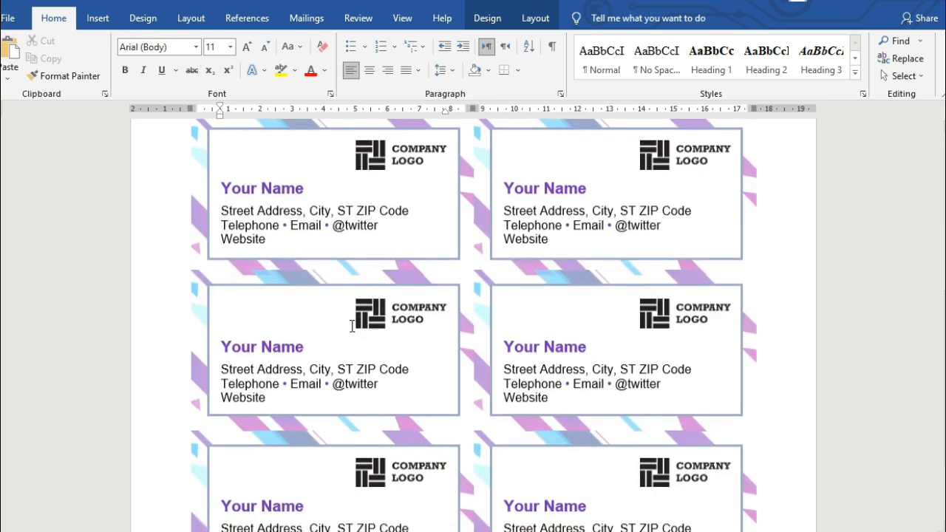
{"action": "scroll", "coordinate": [352, 326], "scroll_direction": "down", "scroll_amount": 4}
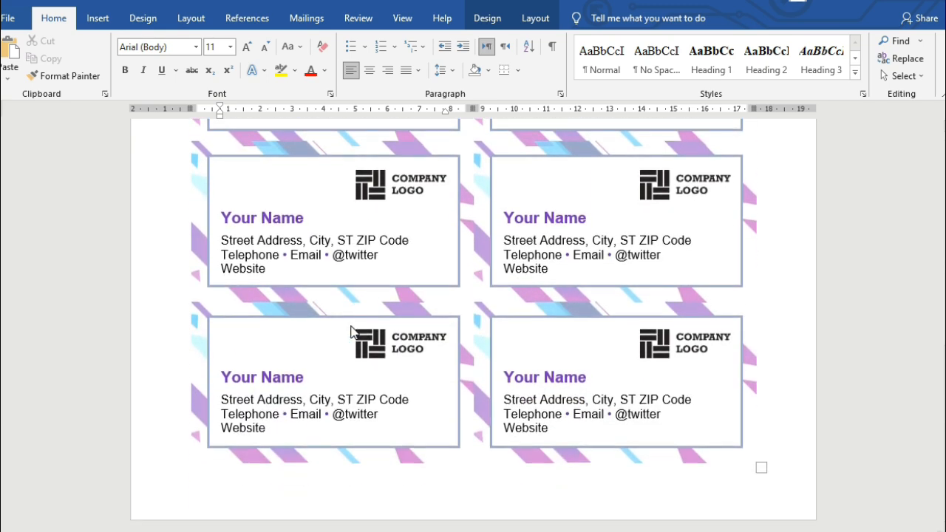
{"action": "left_click", "coordinate": [405, 341]}
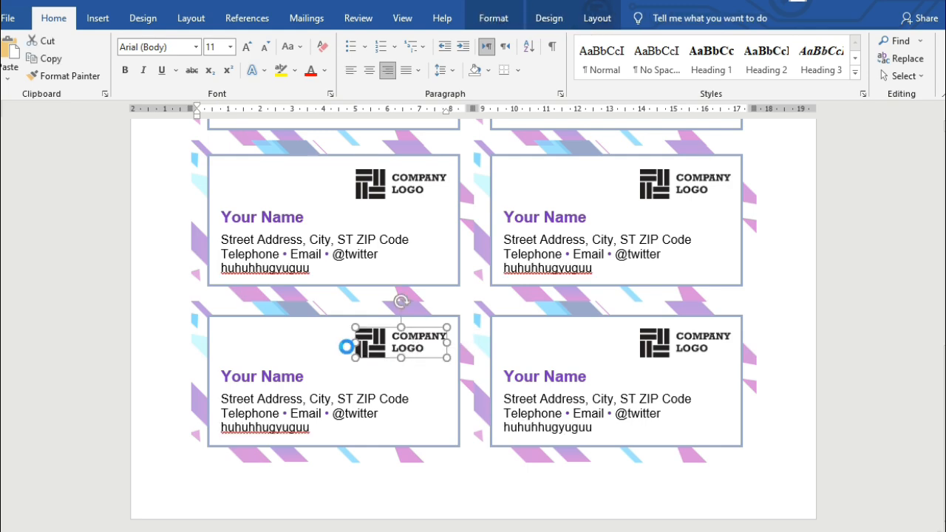
{"action": "key", "text": "Delete"}
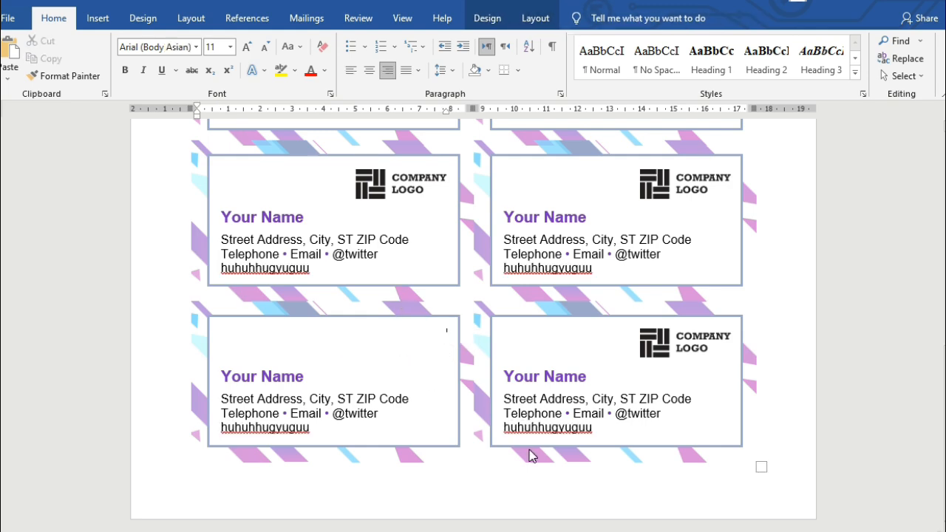
{"action": "scroll", "coordinate": [424, 437], "scroll_direction": "up", "scroll_amount": 10}
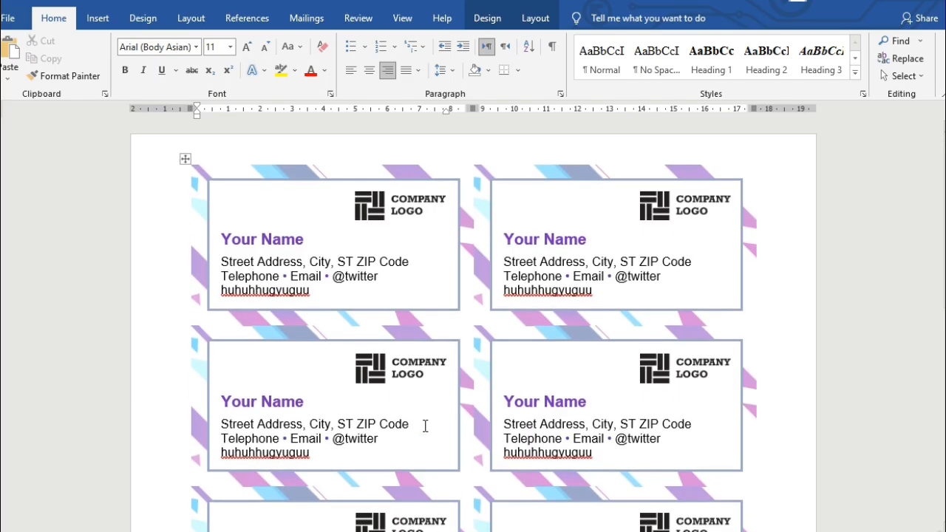
{"action": "scroll", "coordinate": [372, 291], "scroll_direction": "down", "scroll_amount": 1}
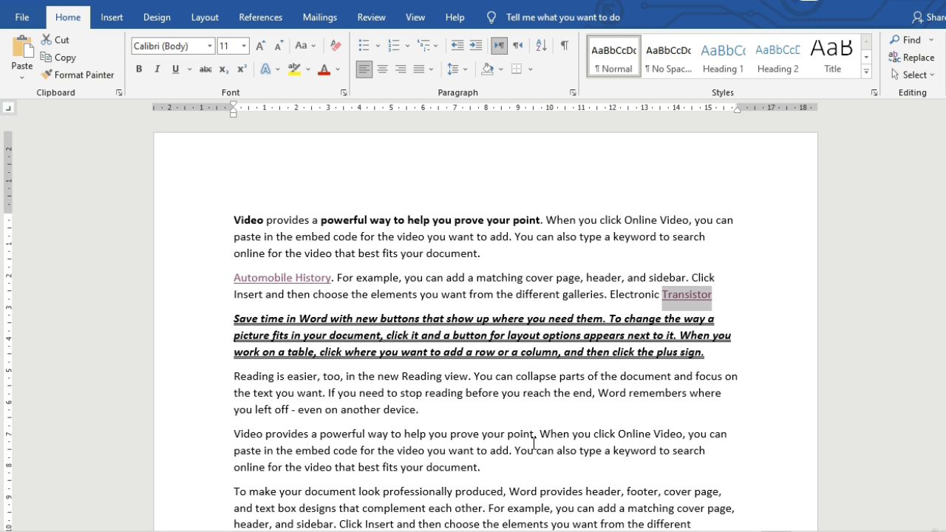
- Replace the word "provides" in the first paragraph with its suggested synonym "affords"
{"action": "left_click", "coordinate": [276, 237]}
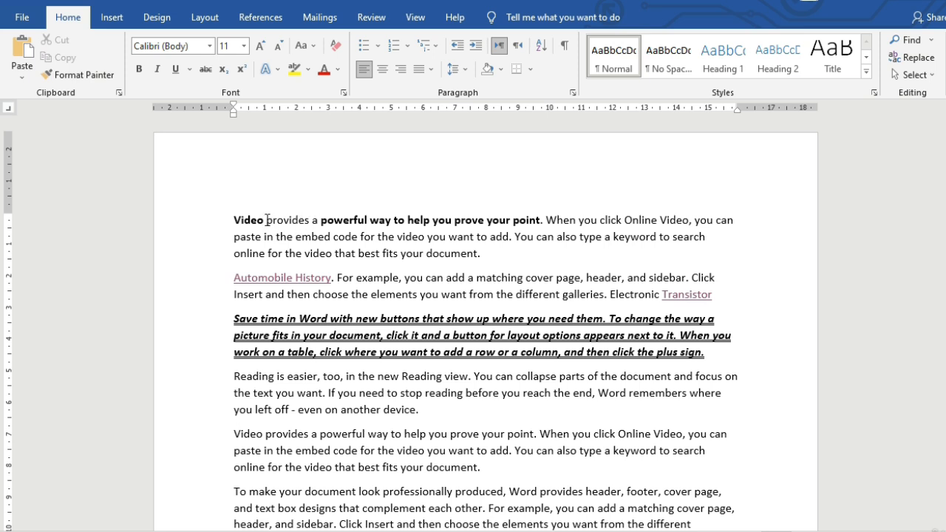
{"action": "left_click_drag", "start_coordinate": [266, 219], "coordinate": [310, 221]}
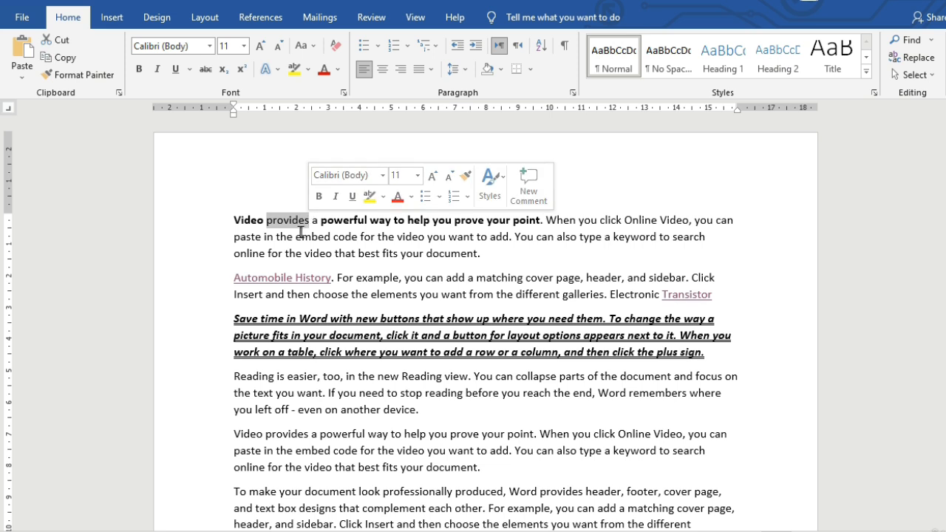
{"action": "right_click", "coordinate": [288, 224]}
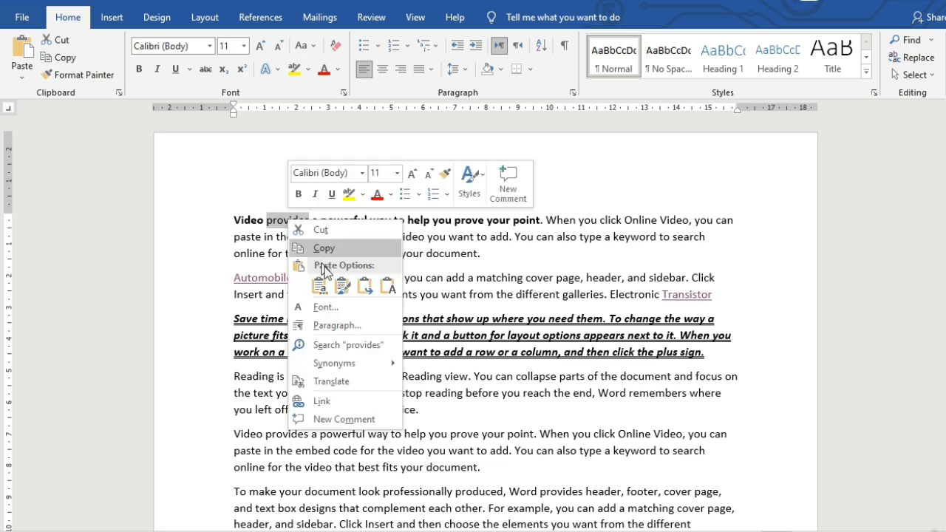
{"action": "mouse_move", "coordinate": [338, 363]}
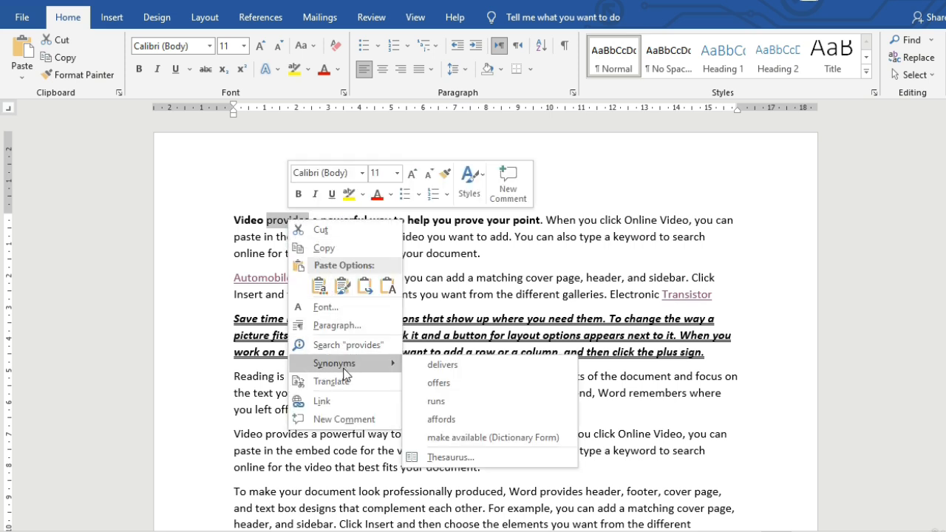
{"action": "left_click", "coordinate": [436, 420]}
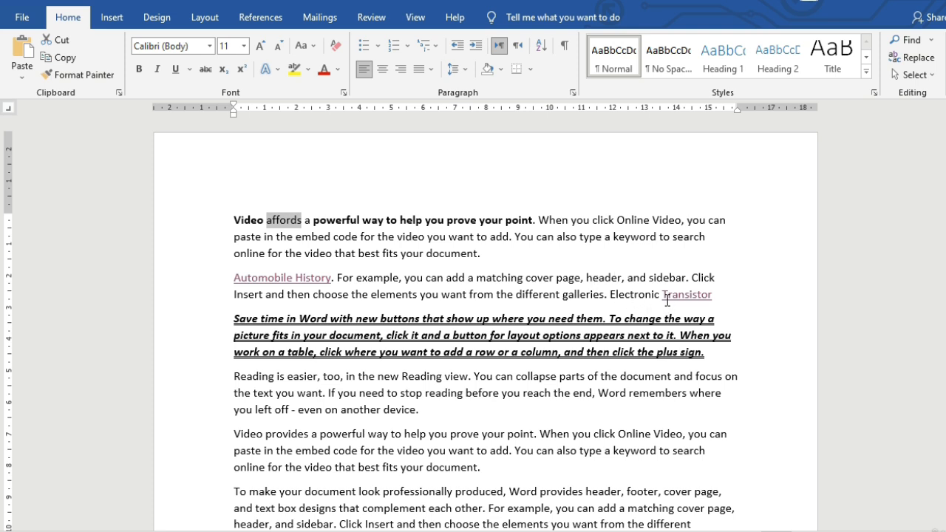
- Replace the hyperlinked word "Transistor" at the end of the second paragraph with the synonym "Junction transistor"
{"action": "left_click_drag", "start_coordinate": [664, 298], "coordinate": [714, 299]}
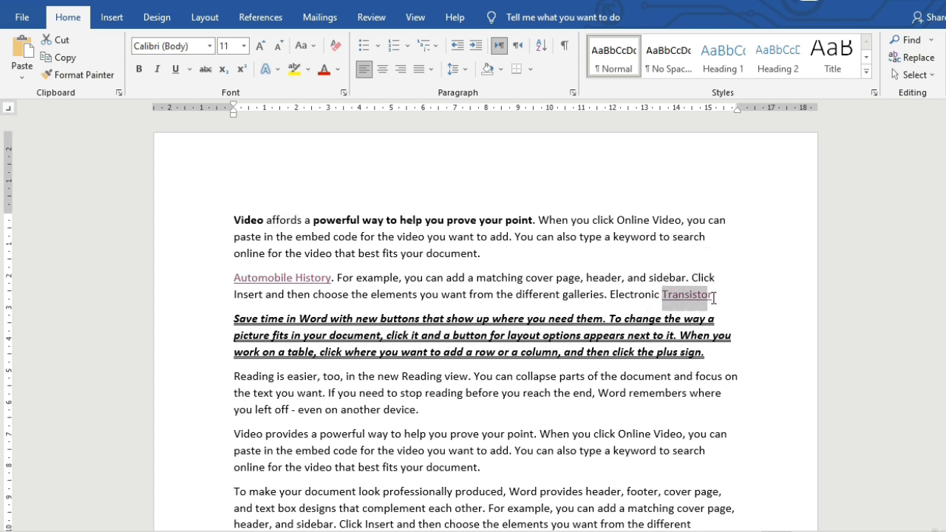
{"action": "right_click", "coordinate": [693, 302]}
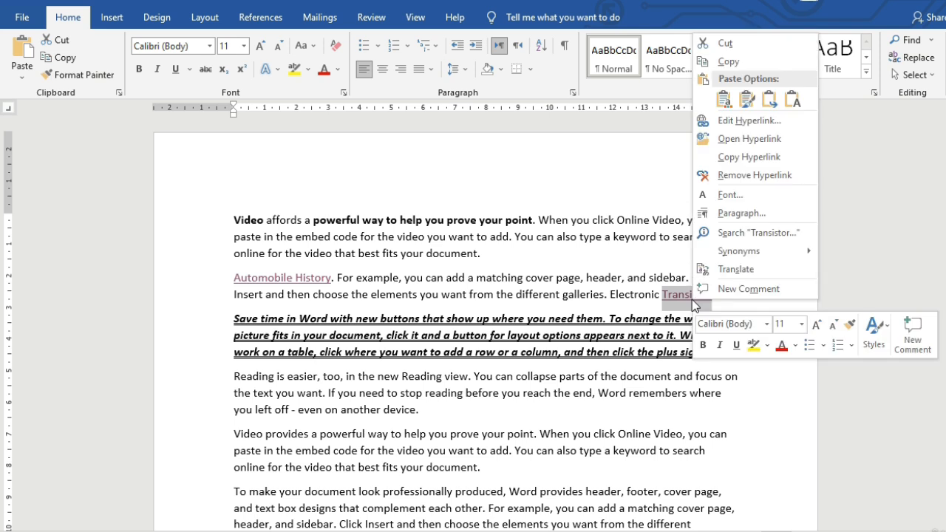
{"action": "mouse_move", "coordinate": [730, 256]}
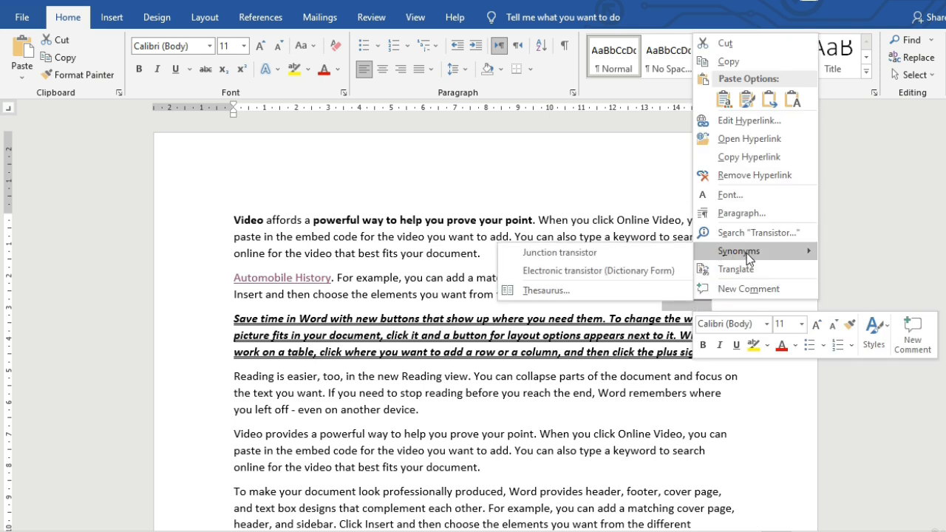
{"action": "left_click", "coordinate": [550, 253]}
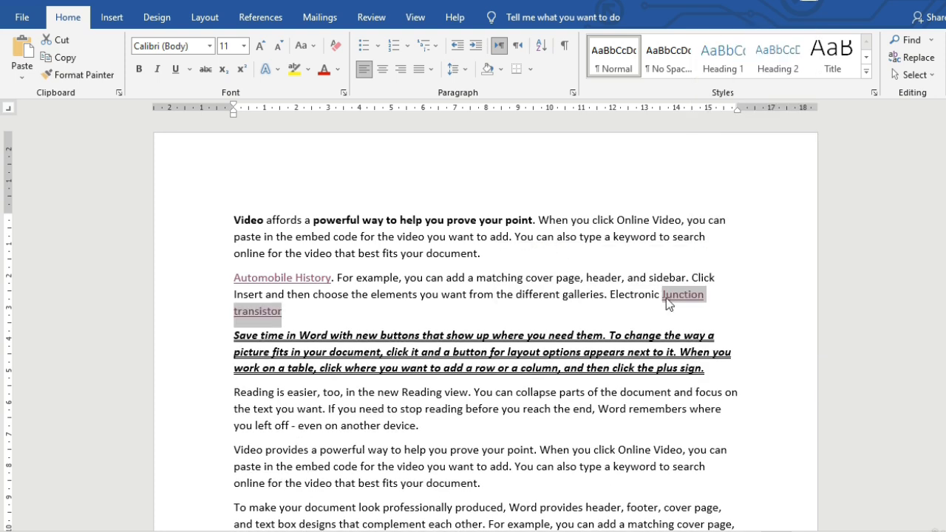
- Replace the word "document" in the paragraph beginning "Reading is easier" with the synonym "article"
{"action": "scroll", "coordinate": [576, 421], "scroll_direction": "down", "scroll_amount": 3}
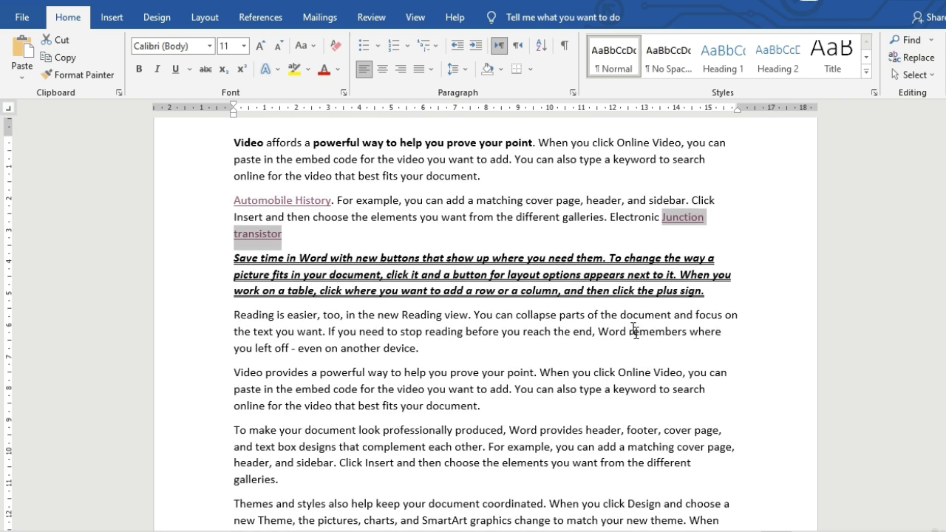
{"action": "left_click_drag", "start_coordinate": [622, 314], "coordinate": [671, 314]}
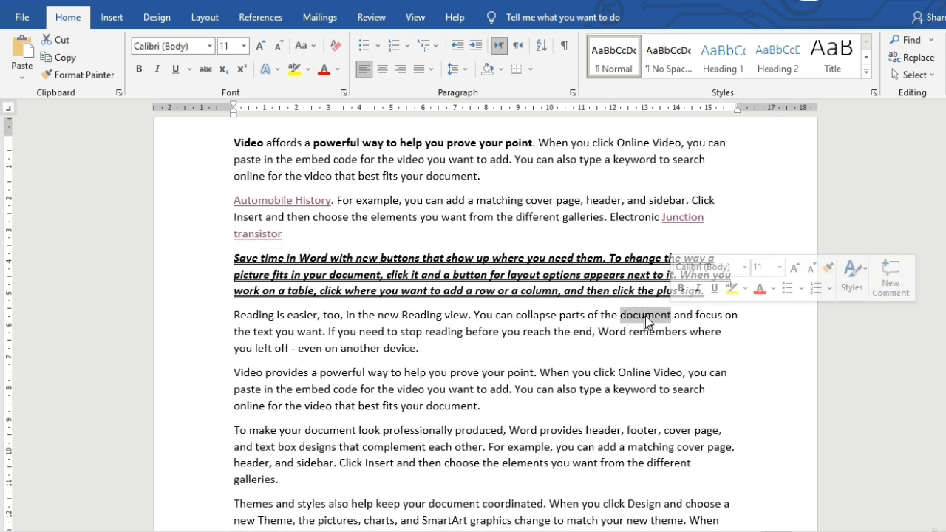
{"action": "right_click", "coordinate": [645, 316]}
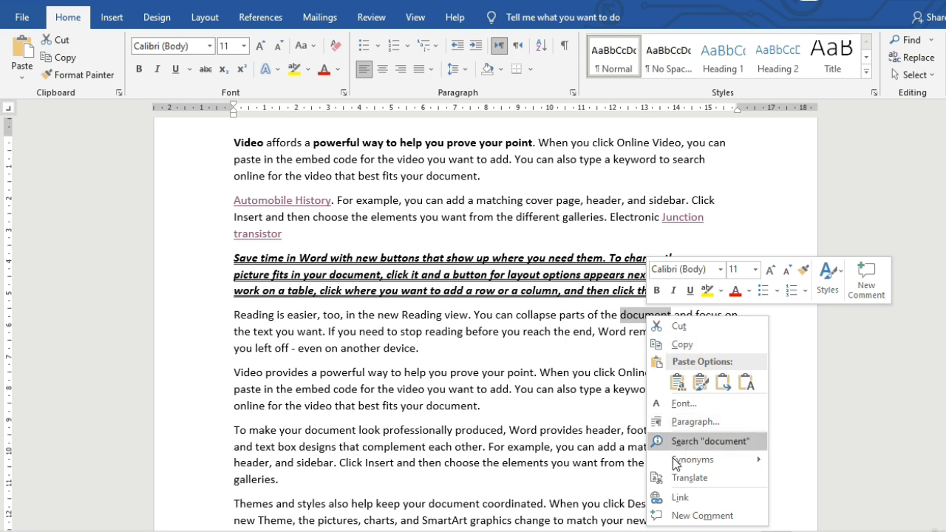
{"action": "mouse_move", "coordinate": [697, 462]}
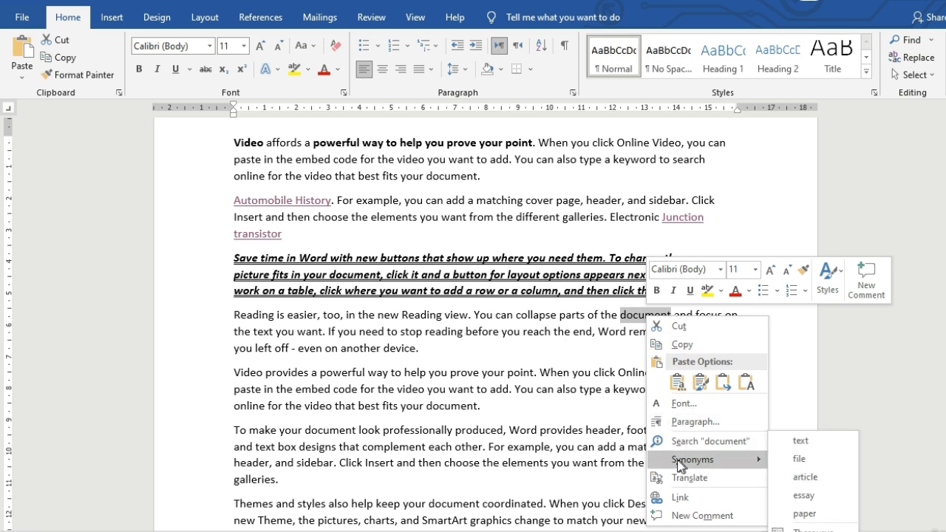
{"action": "left_click", "coordinate": [804, 478]}
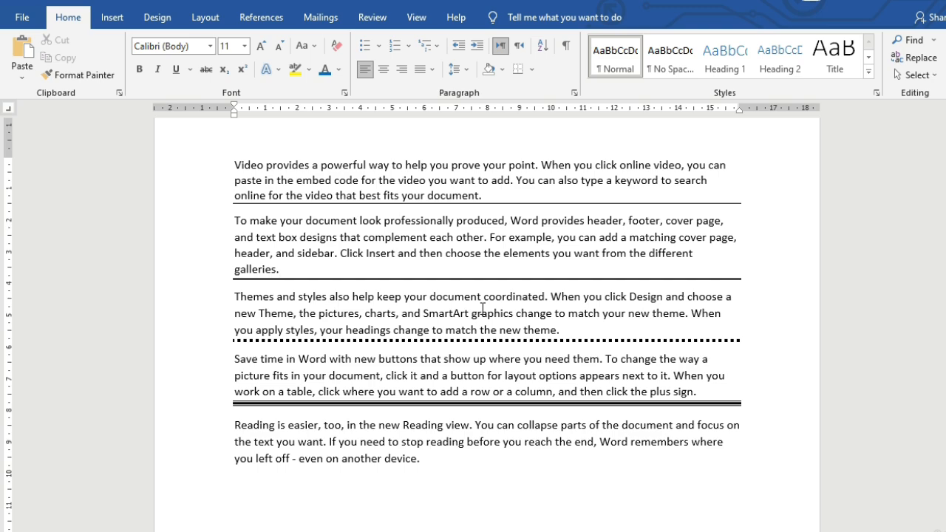
{"action": "scroll", "coordinate": [481, 307], "scroll_direction": "down", "scroll_amount": 5}
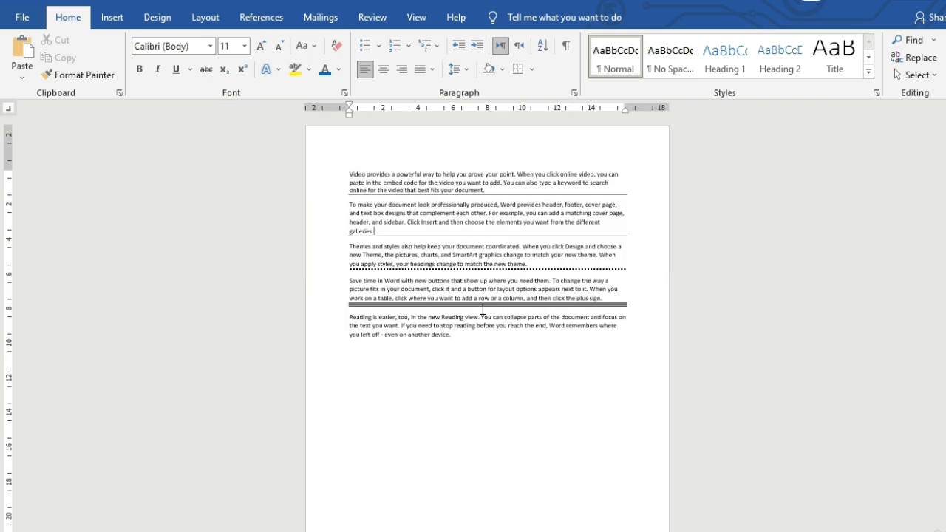
{"action": "scroll", "coordinate": [482, 308], "scroll_direction": "up", "scroll_amount": 5}
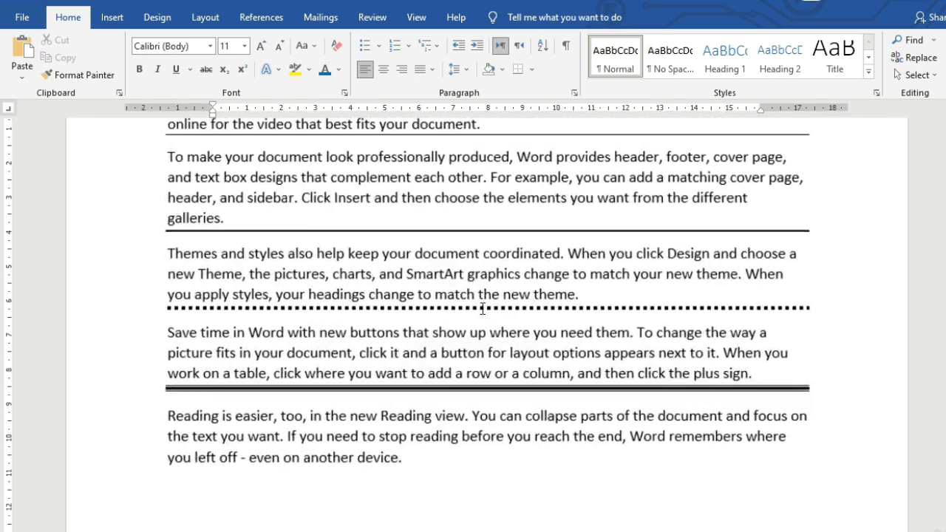
- Examine the single, thick, dotted and triple separator lines between the paragraphs at several zoom levels
{"action": "scroll", "coordinate": [482, 308], "scroll_direction": "up", "scroll_amount": 3}
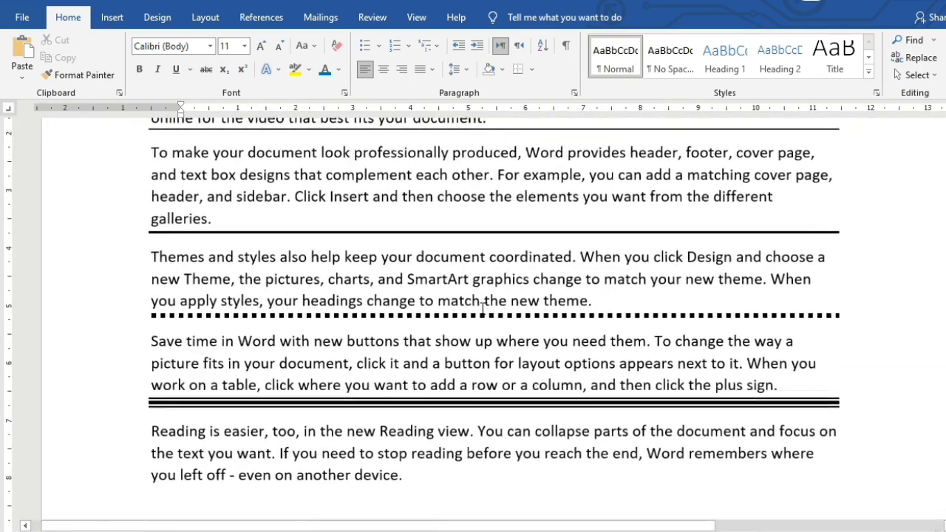
{"action": "scroll", "coordinate": [482, 307], "scroll_direction": "down", "scroll_amount": 6}
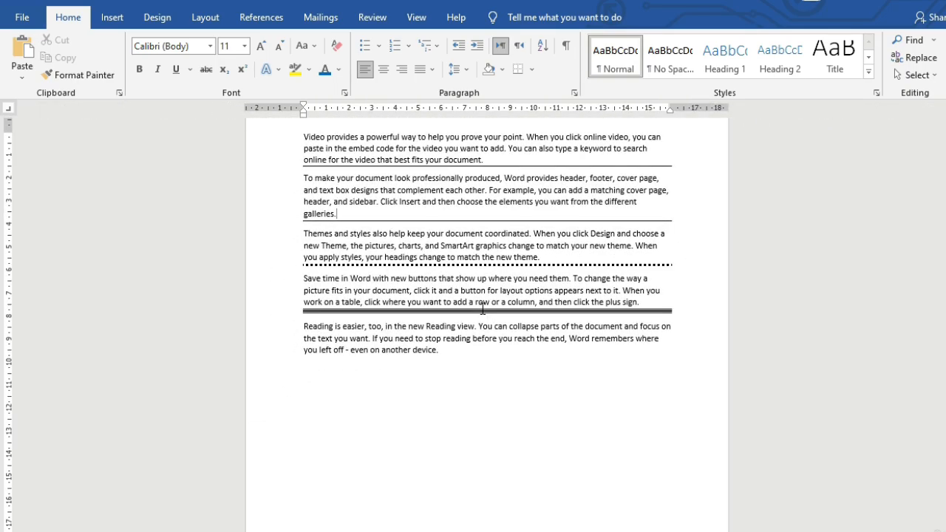
{"action": "scroll", "coordinate": [482, 307], "scroll_direction": "up", "scroll_amount": 6}
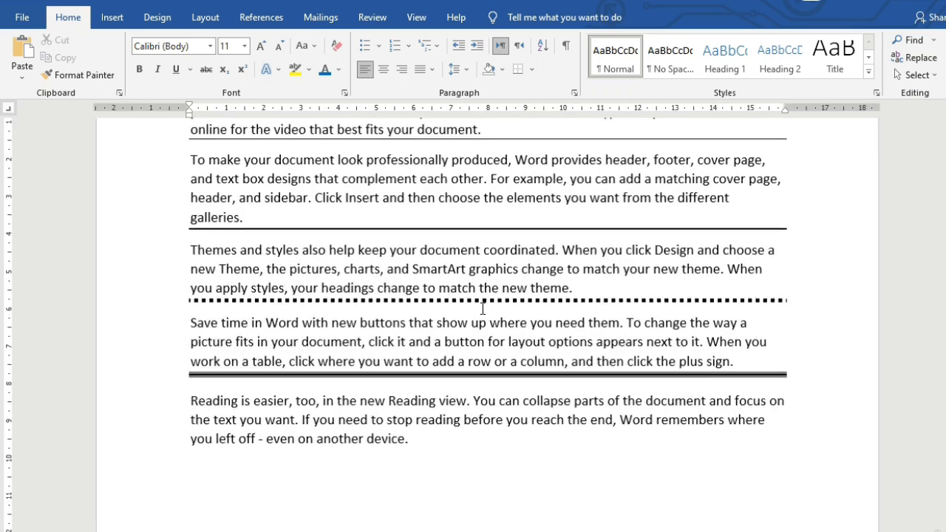
{"action": "scroll", "coordinate": [481, 308], "scroll_direction": "down", "scroll_amount": 8}
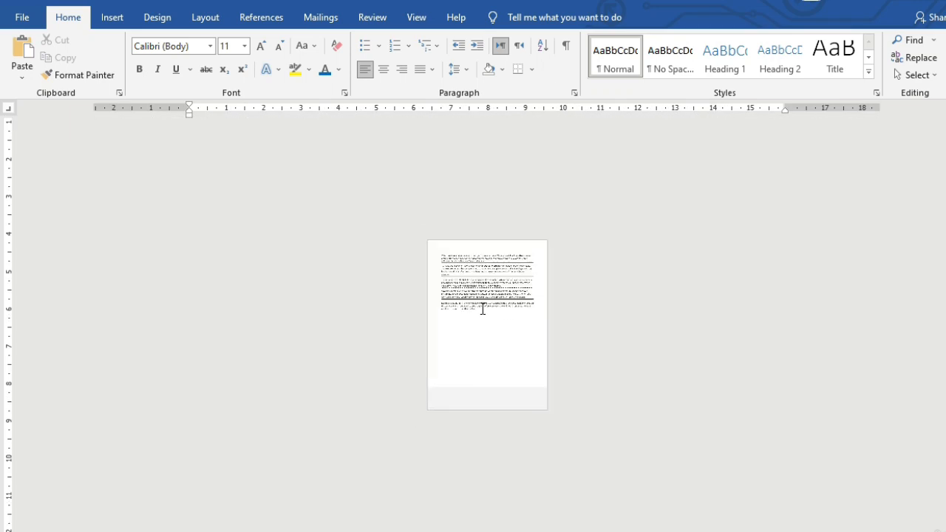
{"action": "scroll", "coordinate": [482, 309], "scroll_direction": "down", "scroll_amount": 2}
{"action": "scroll", "coordinate": [481, 309], "scroll_direction": "up", "scroll_amount": 6}
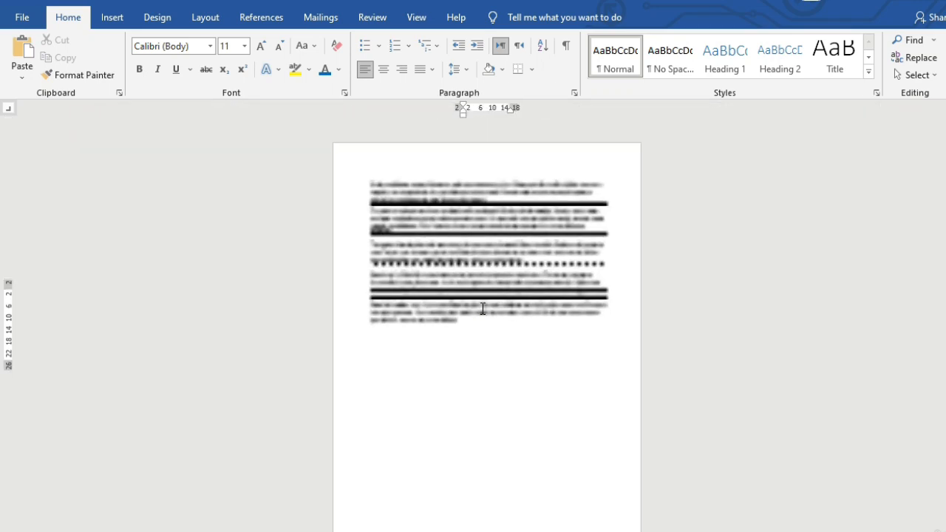
{"action": "scroll", "coordinate": [482, 309], "scroll_direction": "up", "scroll_amount": 6}
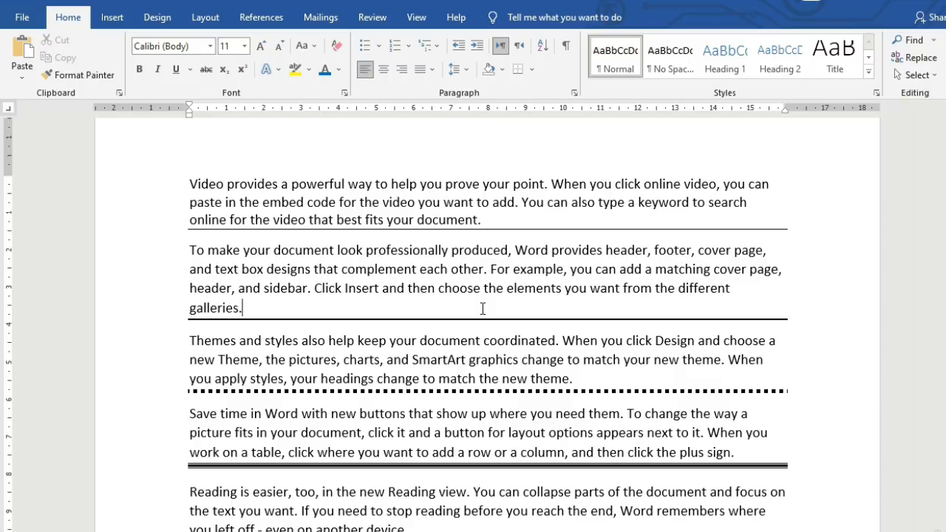
{"action": "scroll", "coordinate": [481, 308], "scroll_direction": "up", "scroll_amount": 2}
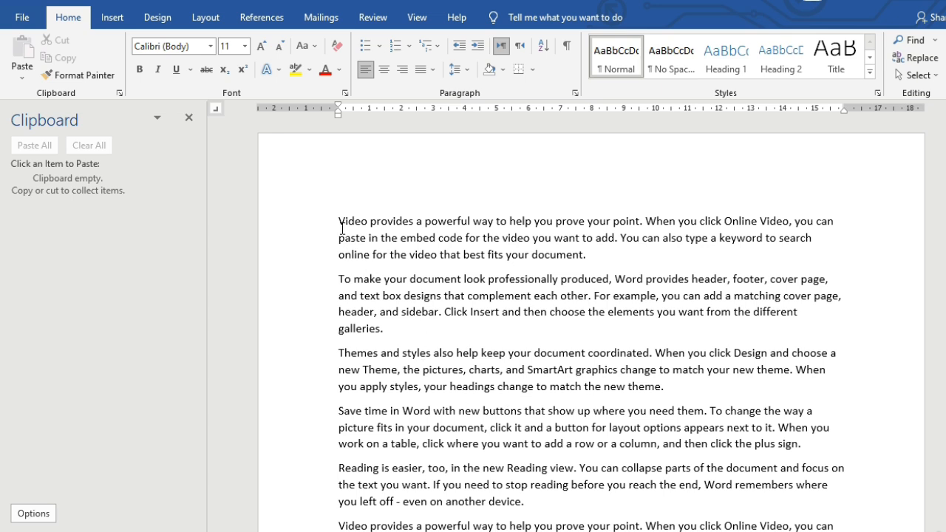
- Copy the document's first paragraph, beginning "Video provides a powerful way", to the clipboard
{"action": "left_click_drag", "start_coordinate": [338, 221], "coordinate": [583, 259]}
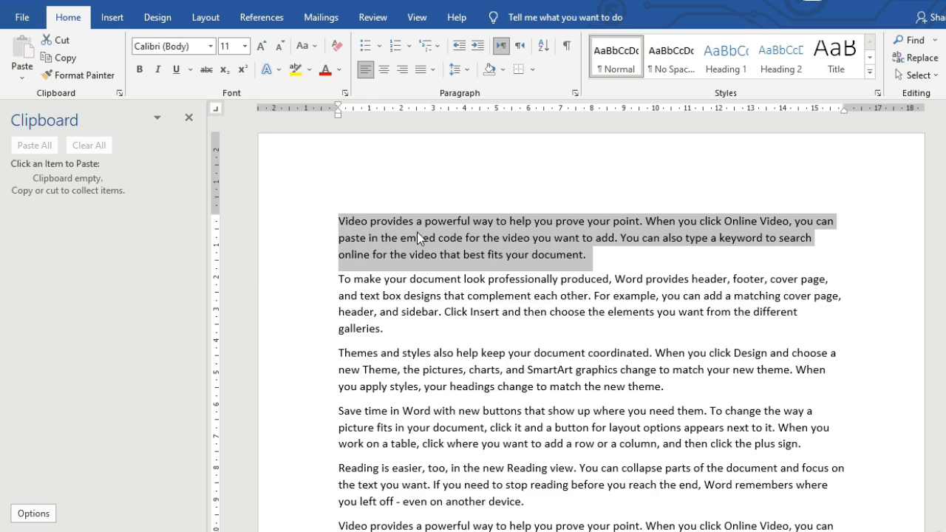
{"action": "right_click", "coordinate": [449, 238]}
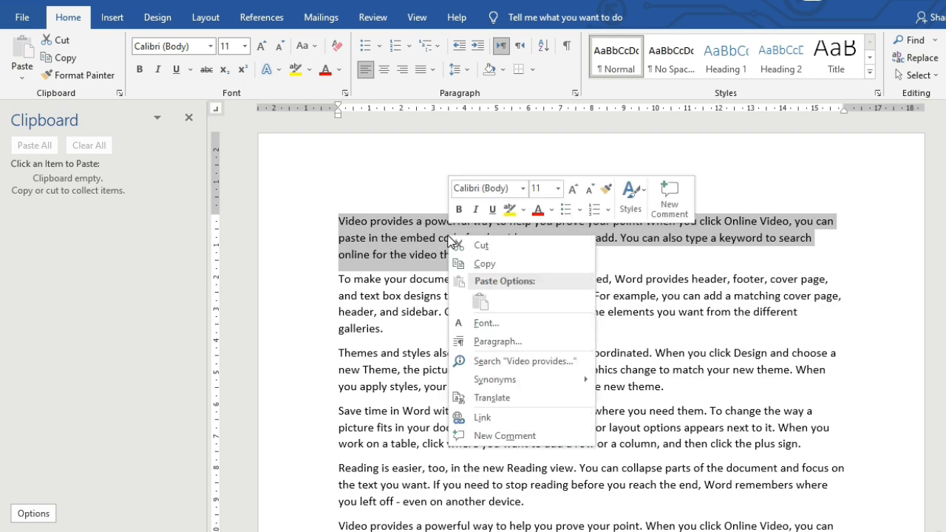
{"action": "left_click", "coordinate": [484, 263]}
- Copy the second occurrence of the paragraph beginning "To make your document look professionally produced" and close the clipboard history
{"action": "scroll", "coordinate": [487, 323], "scroll_direction": "down", "scroll_amount": 6}
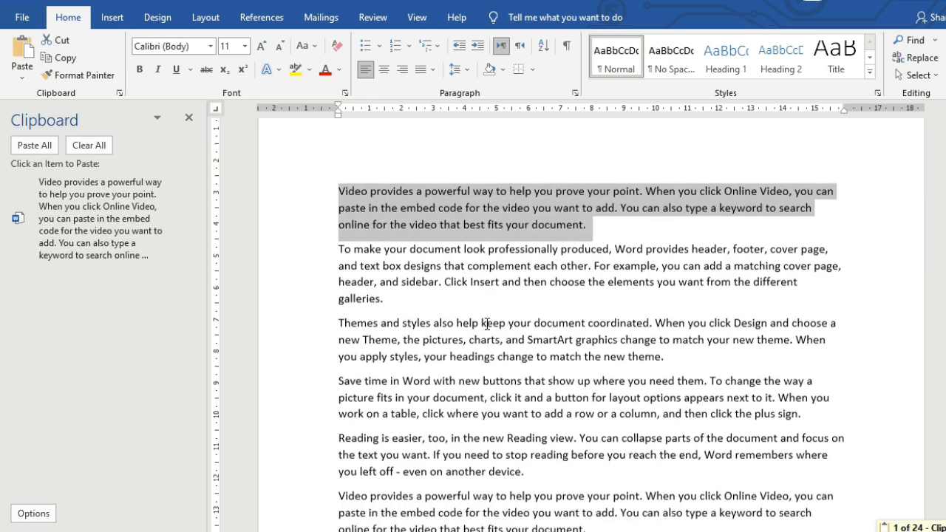
{"action": "scroll", "coordinate": [487, 323], "scroll_direction": "down", "scroll_amount": 1}
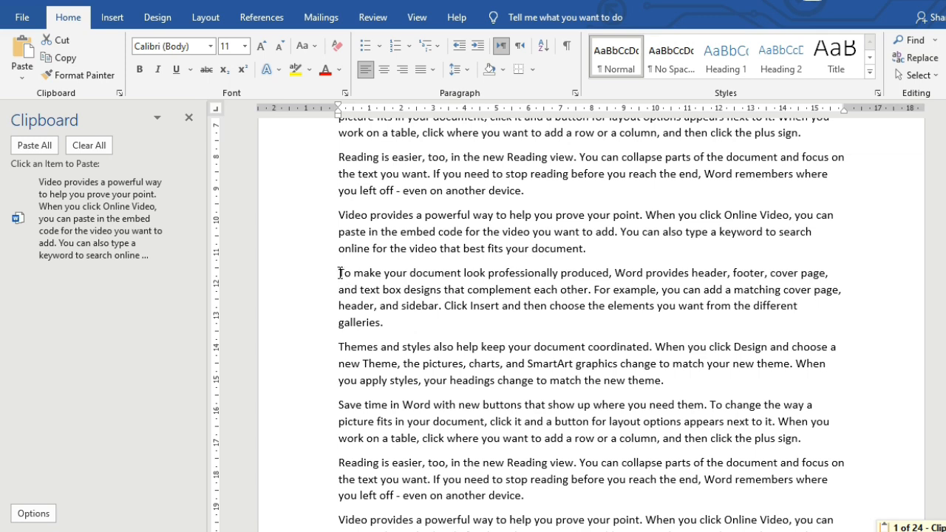
{"action": "left_click_drag", "start_coordinate": [354, 272], "coordinate": [398, 321]}
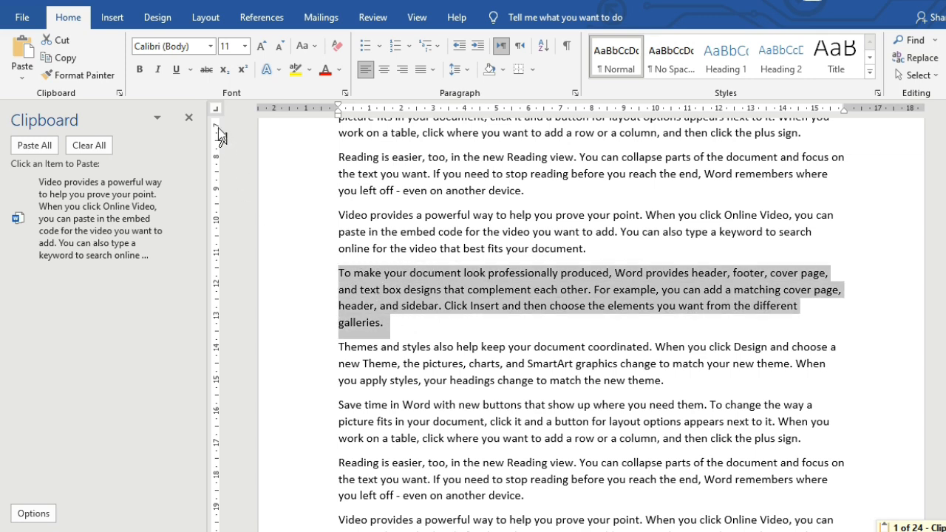
{"action": "left_click", "coordinate": [186, 120]}
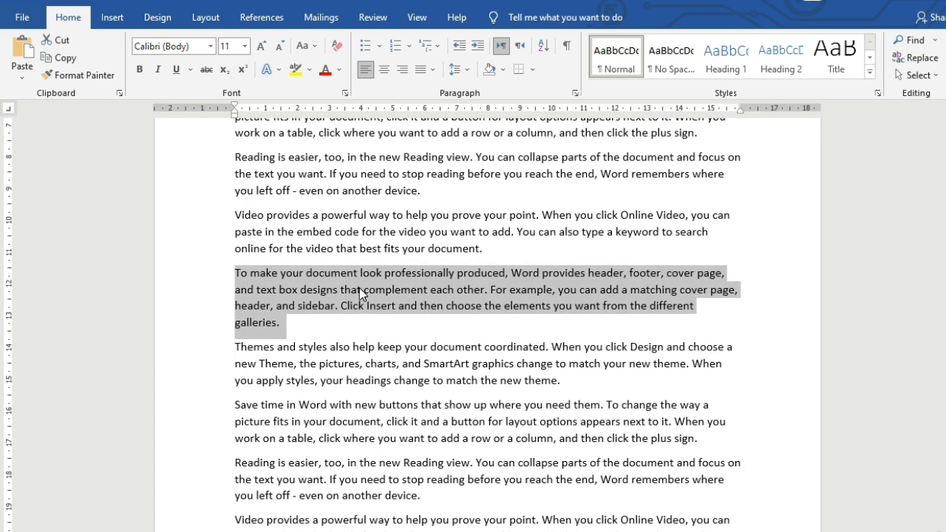
{"action": "right_click", "coordinate": [360, 289]}
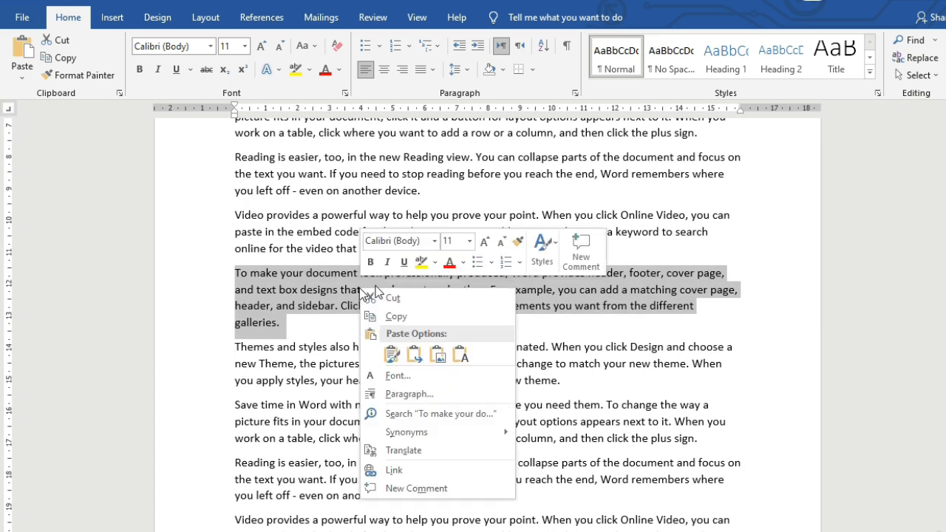
{"action": "left_click", "coordinate": [399, 316]}
- Copy the last "institutions to" line near the end of the document
{"action": "scroll", "coordinate": [369, 355], "scroll_direction": "down", "scroll_amount": 10}
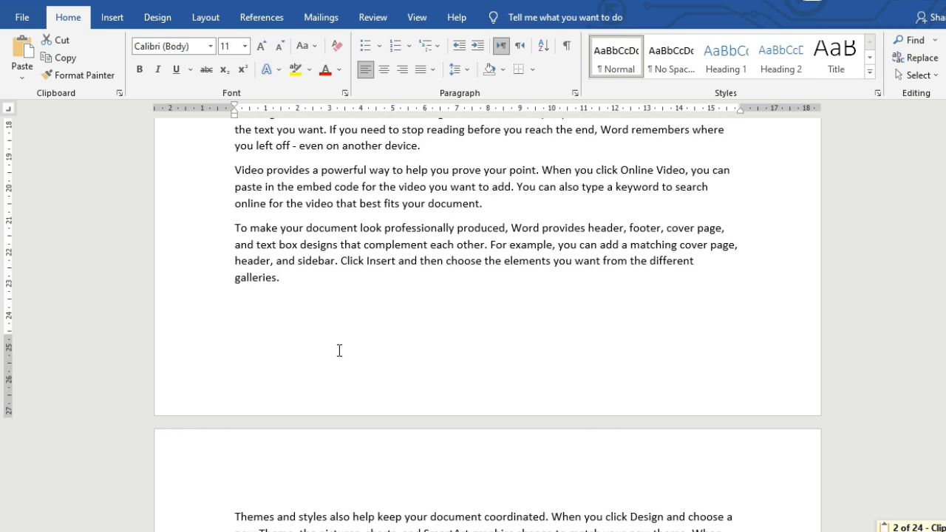
{"action": "scroll", "coordinate": [341, 346], "scroll_direction": "down", "scroll_amount": 9}
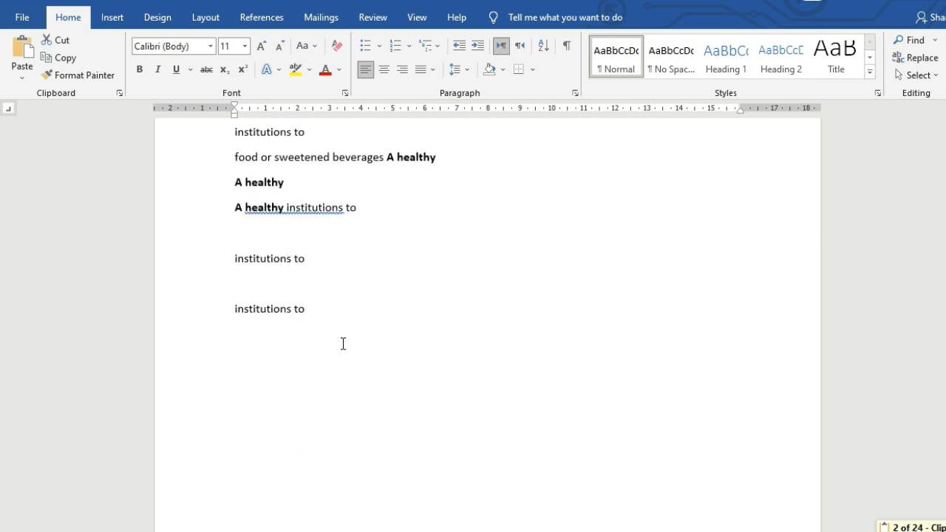
{"action": "scroll", "coordinate": [343, 343], "scroll_direction": "down", "scroll_amount": 3}
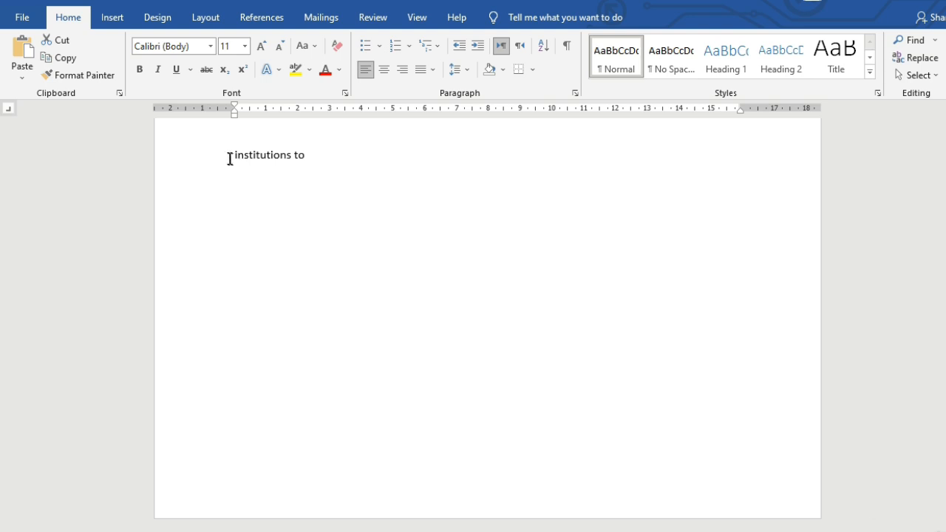
{"action": "left_click_drag", "start_coordinate": [230, 159], "coordinate": [316, 158]}
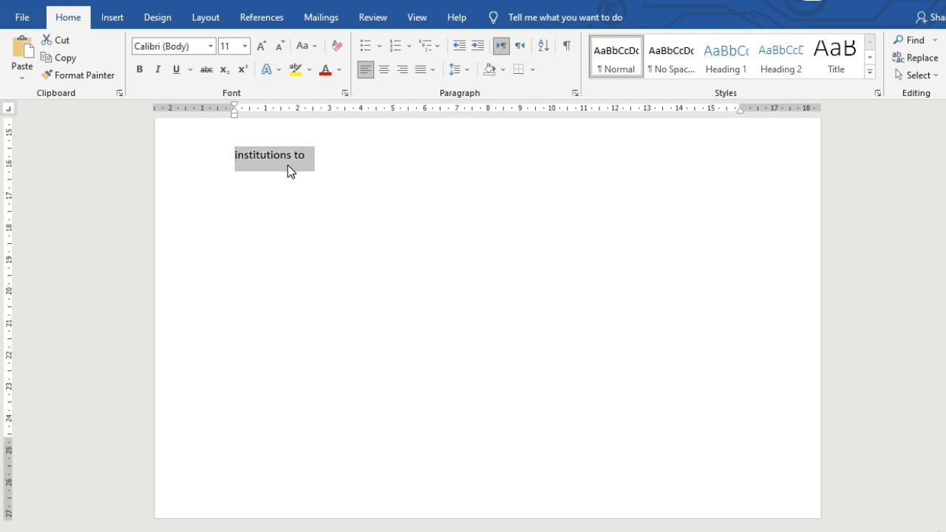
{"action": "right_click", "coordinate": [287, 165]}
{"action": "left_click", "coordinate": [329, 193]}
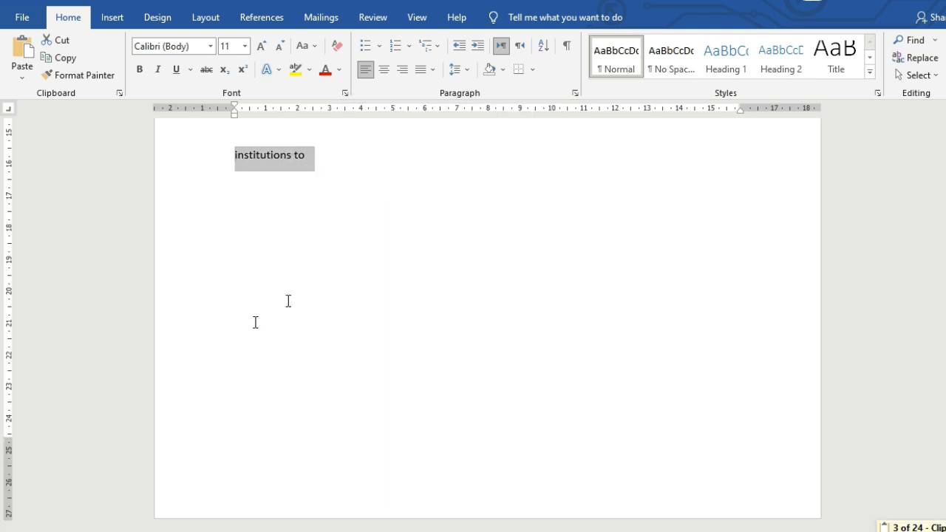
- Paste the copied "institutions to" text twice below the last line of the document
{"action": "left_click", "coordinate": [292, 222]}
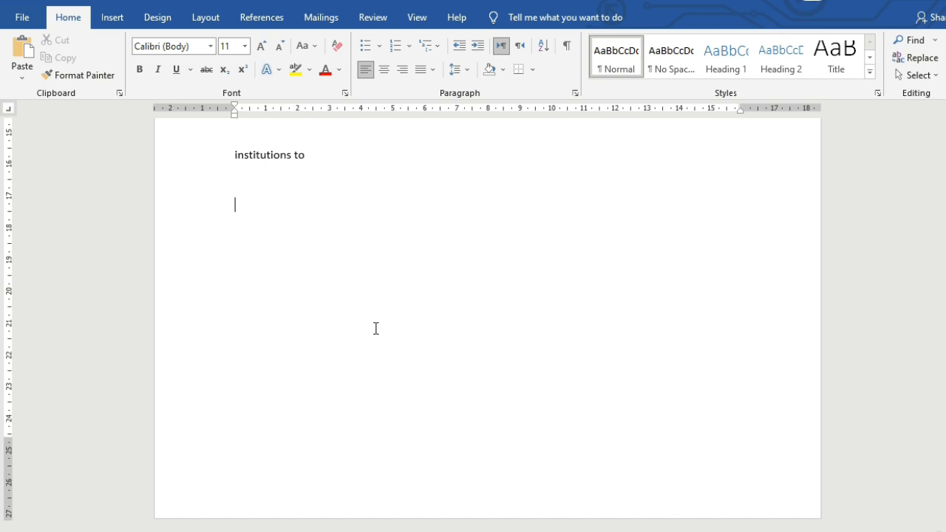
{"action": "key", "text": "ctrl+v"}
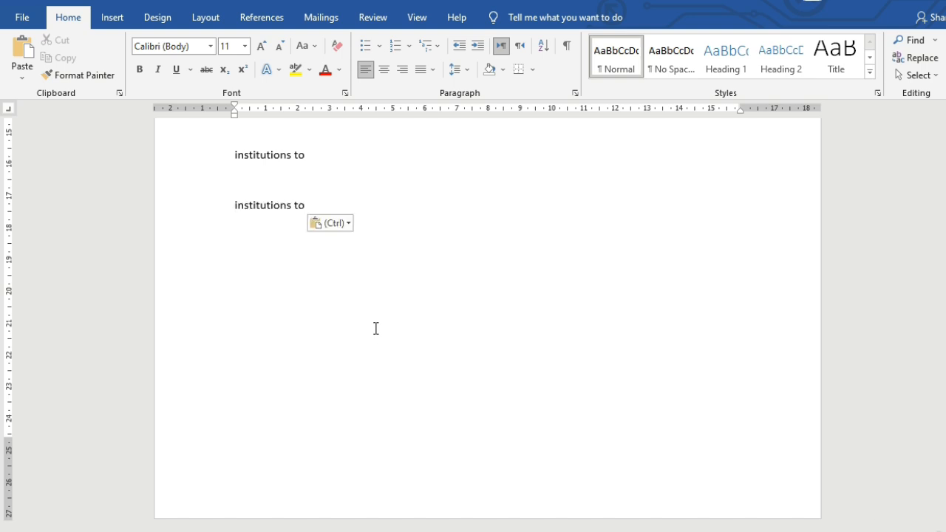
{"action": "key", "text": "ctrl+v"}
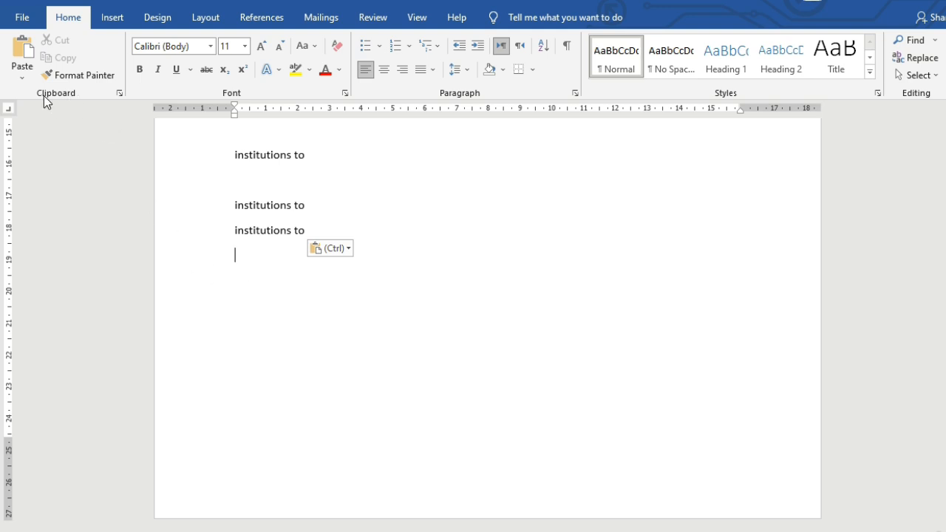
- From the clipboard history, paste the "Video provides" paragraph once and the "To make your document" paragraph twice below the pasted lines
{"action": "left_click", "coordinate": [118, 93]}
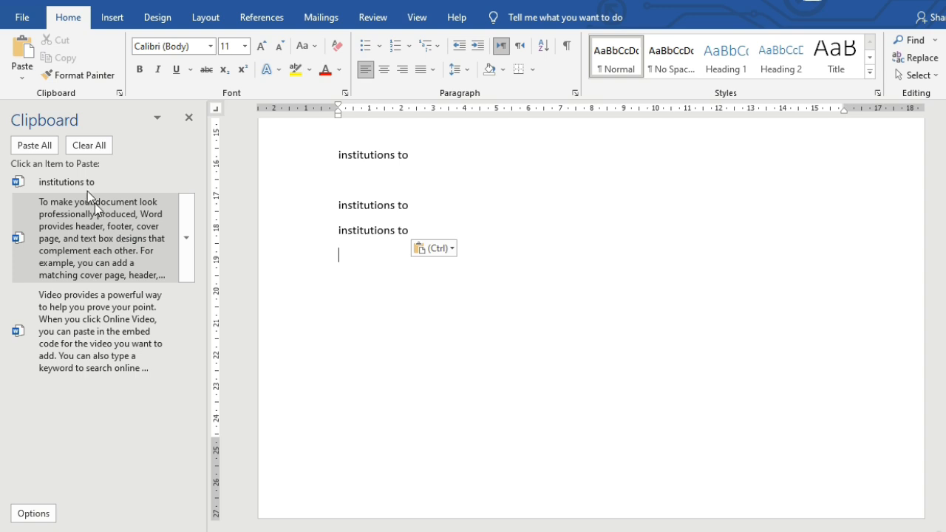
{"action": "left_click", "coordinate": [85, 327]}
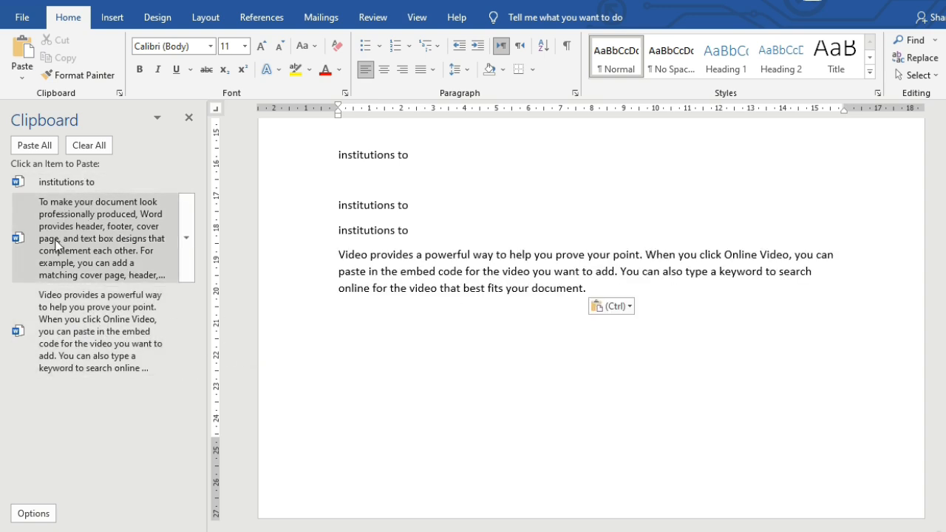
{"action": "left_click", "coordinate": [91, 229]}
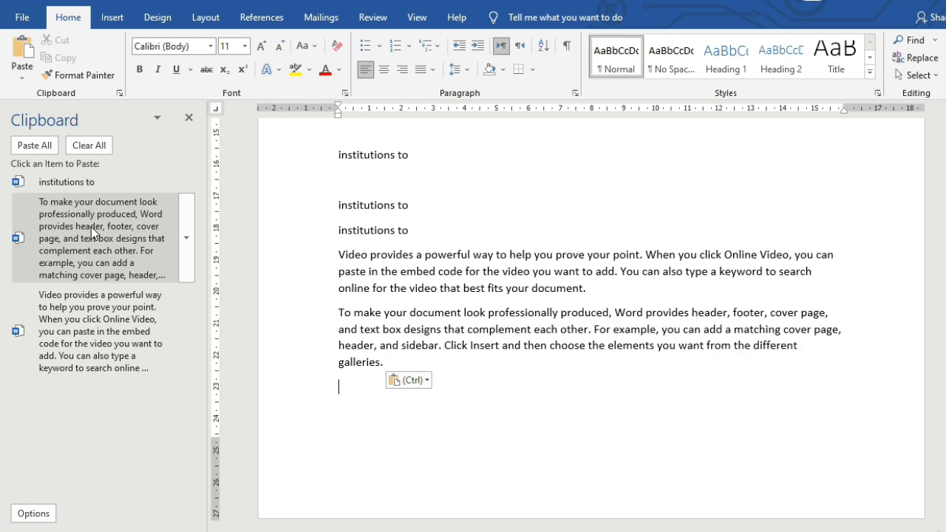
{"action": "left_click", "coordinate": [91, 226]}
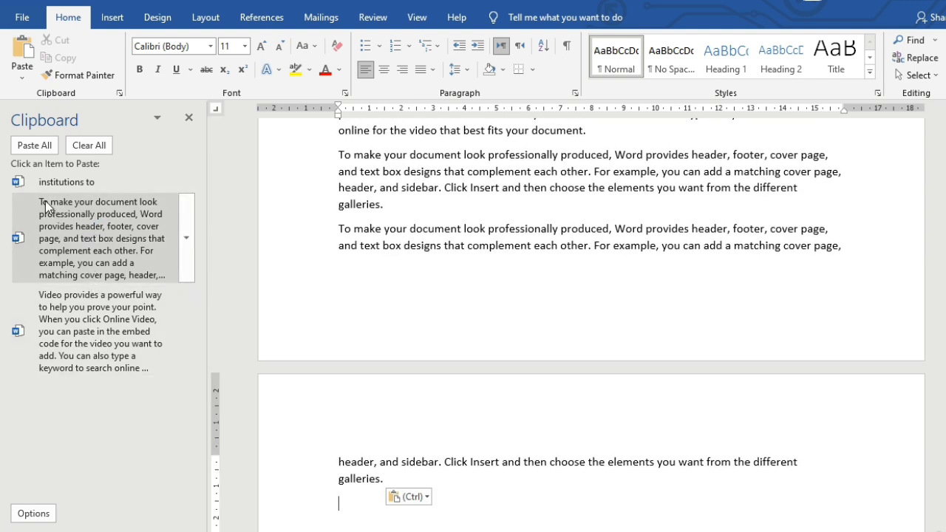
- From the clipboard history, paste "institutions to" three times, followed by the "Video provides" paragraph, at the end of the document
{"action": "left_click", "coordinate": [63, 183]}
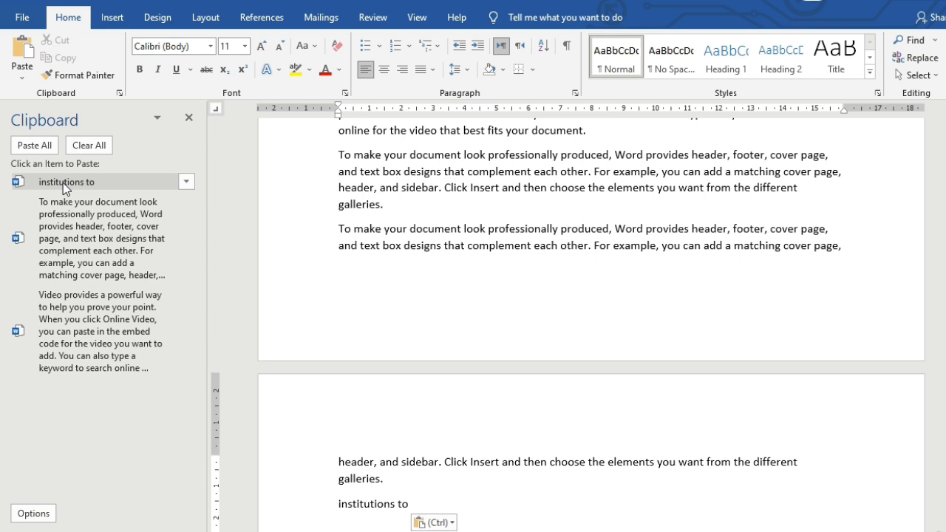
{"action": "left_click", "coordinate": [63, 183]}
{"action": "left_click", "coordinate": [62, 183]}
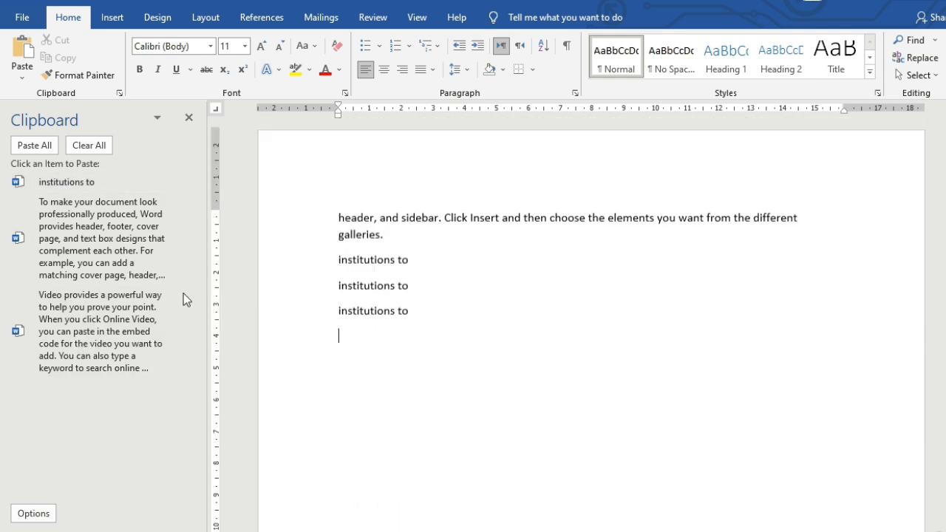
{"action": "left_click", "coordinate": [86, 311]}
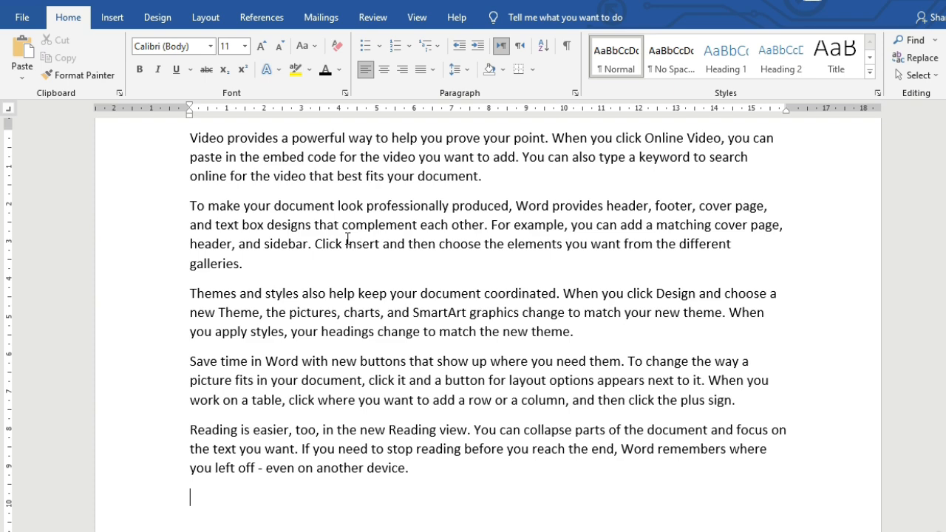
- Select all the text in the document of five sample paragraphs and check the extent of the selection
{"action": "scroll", "coordinate": [319, 220], "scroll_direction": "up", "scroll_amount": 2}
{"action": "scroll", "coordinate": [321, 220], "scroll_direction": "down", "scroll_amount": 2}
{"action": "key", "text": "ctrl+a"}
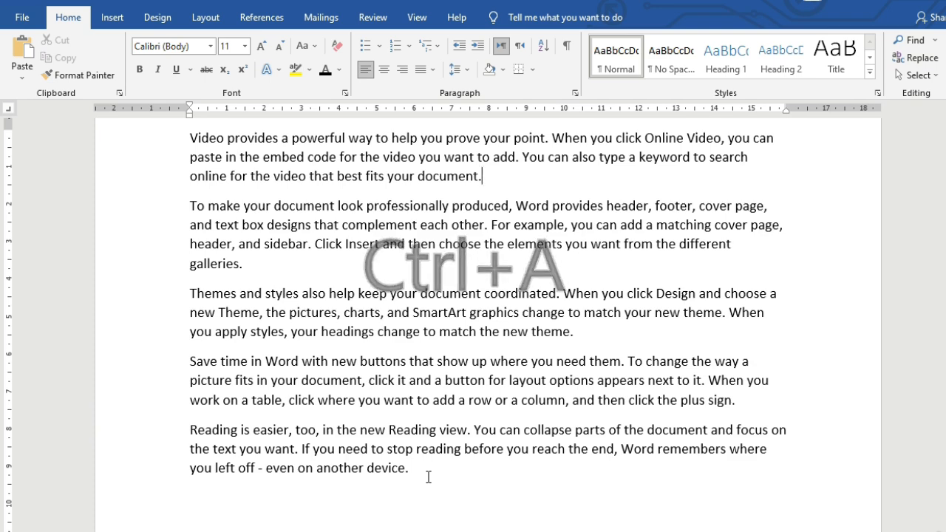
{"action": "key", "text": "ctrl+a"}
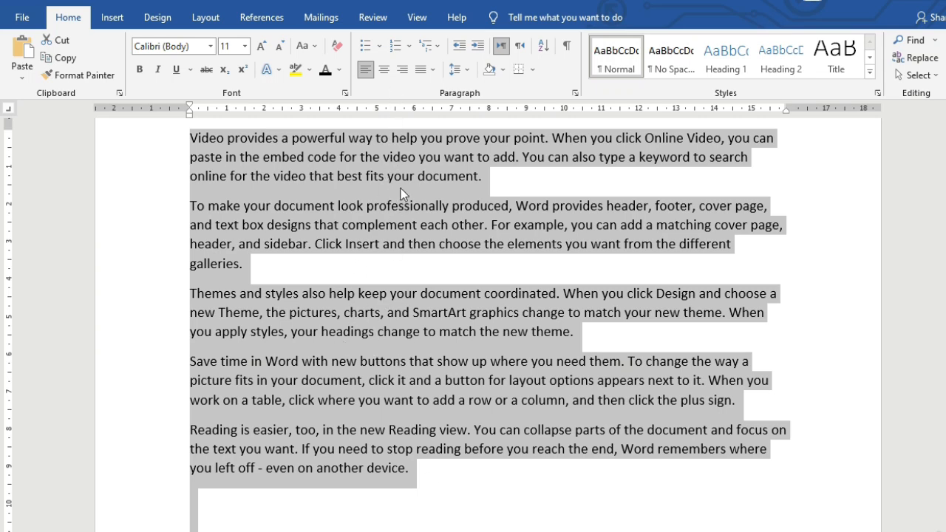
{"action": "scroll", "coordinate": [395, 259], "scroll_direction": "down", "scroll_amount": 3}
{"action": "scroll", "coordinate": [397, 267], "scroll_direction": "up", "scroll_amount": 3}
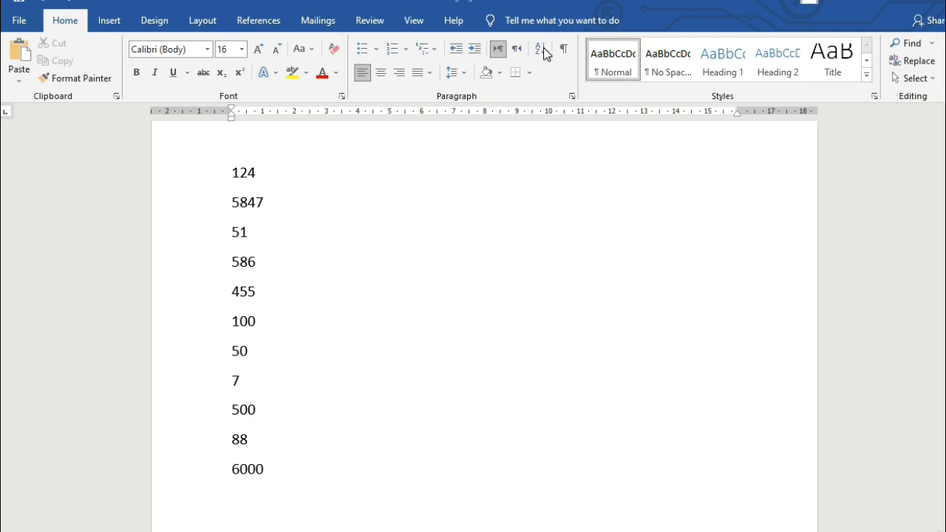
- Sort the whole list of numbers from 124 to 6000 by paragraphs as Number in ascending order
{"action": "left_click", "coordinate": [232, 173]}
{"action": "left_click_drag", "start_coordinate": [234, 175], "coordinate": [271, 464]}
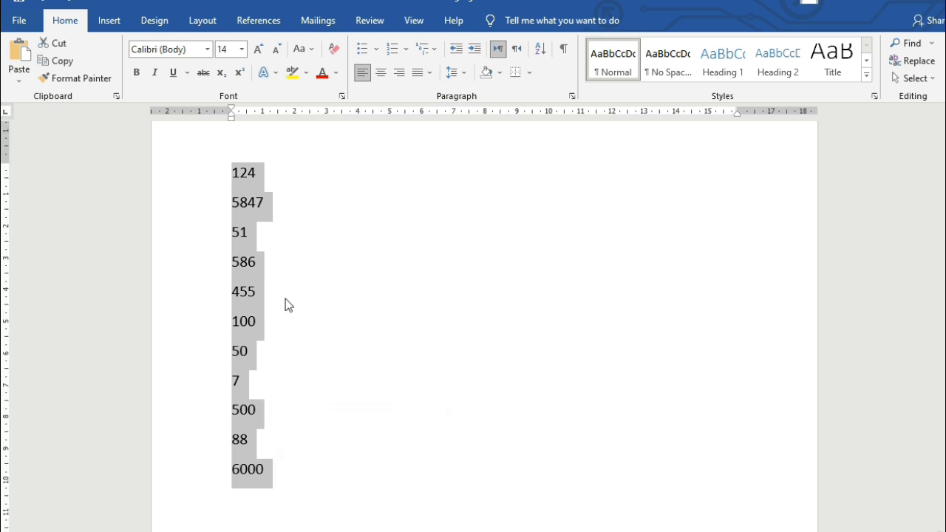
{"action": "left_click", "coordinate": [541, 52]}
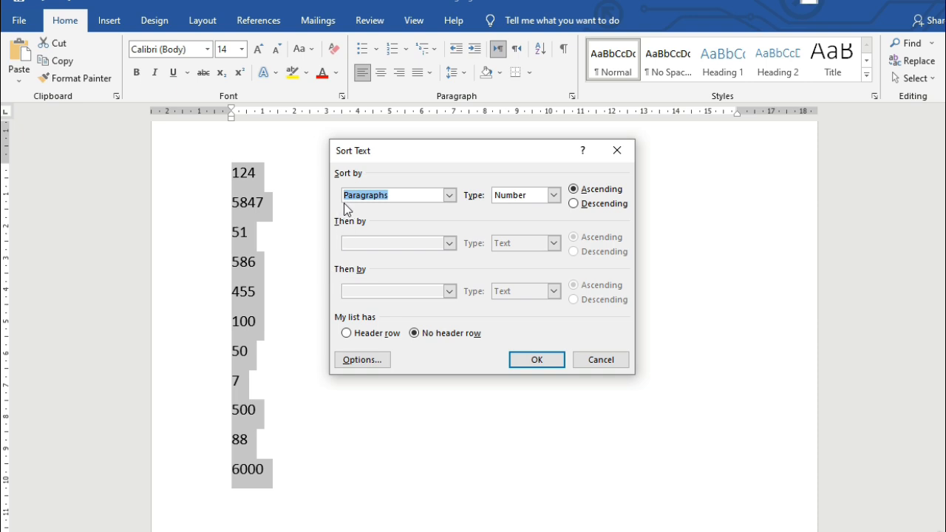
{"action": "left_click", "coordinate": [539, 201]}
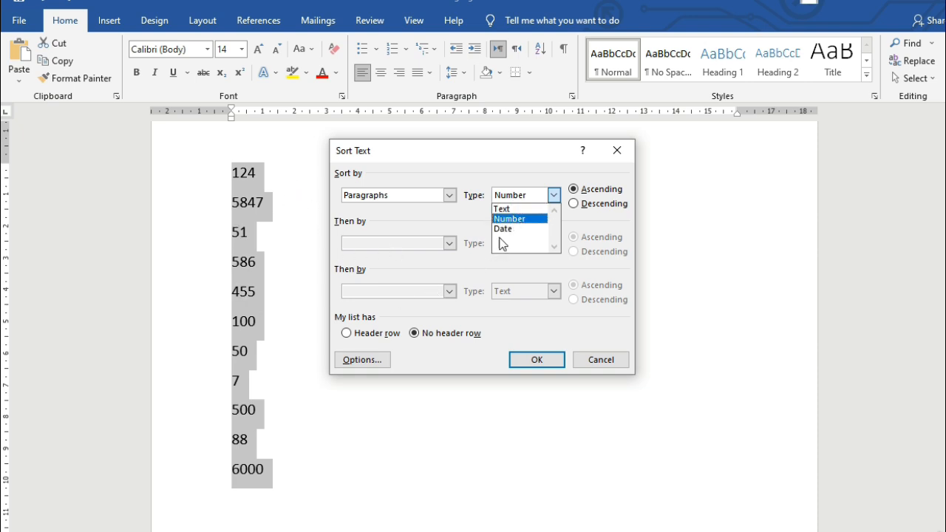
{"action": "left_click", "coordinate": [507, 220]}
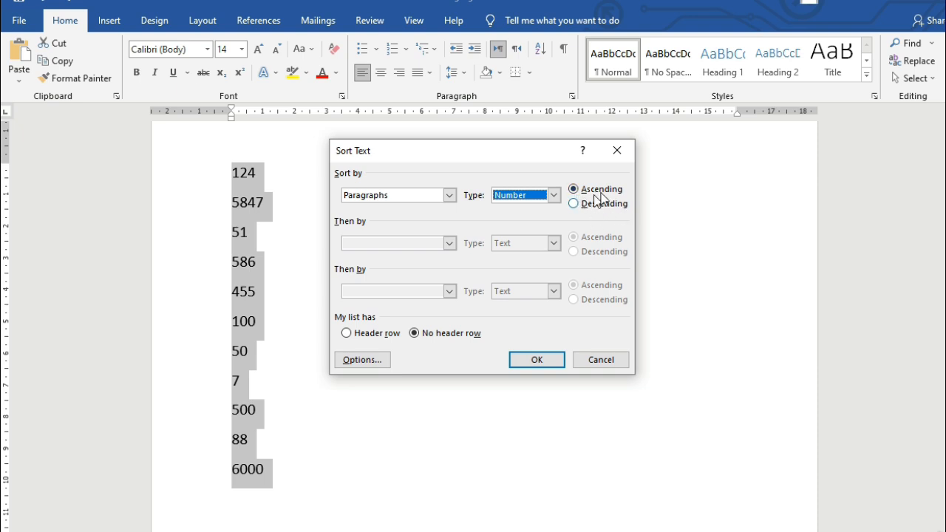
{"action": "left_click", "coordinate": [539, 358]}
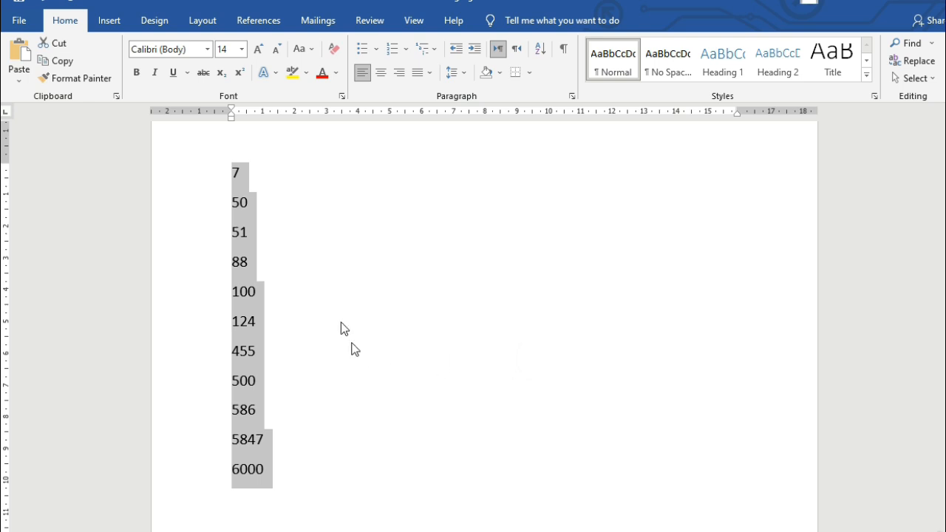
{"action": "left_click", "coordinate": [330, 263]}
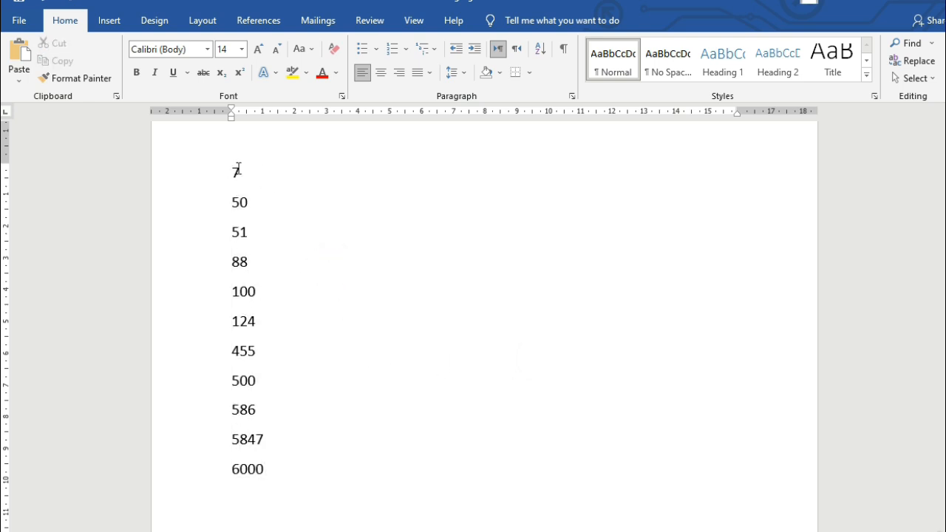
- Sort the list of computer products, from Laptops to Desktop Computers, by paragraphs as Text in ascending order
{"action": "scroll", "coordinate": [308, 266], "scroll_direction": "down", "scroll_amount": 8}
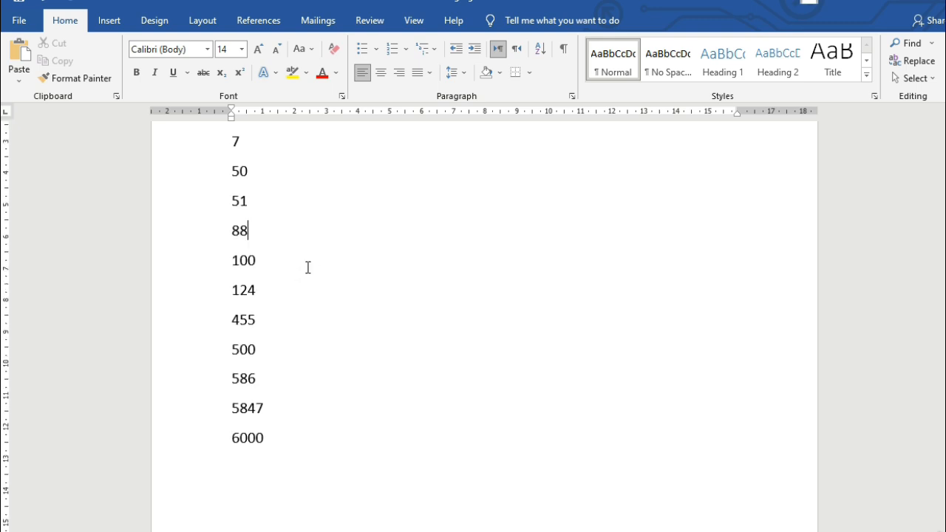
{"action": "scroll", "coordinate": [313, 267], "scroll_direction": "down", "scroll_amount": 6}
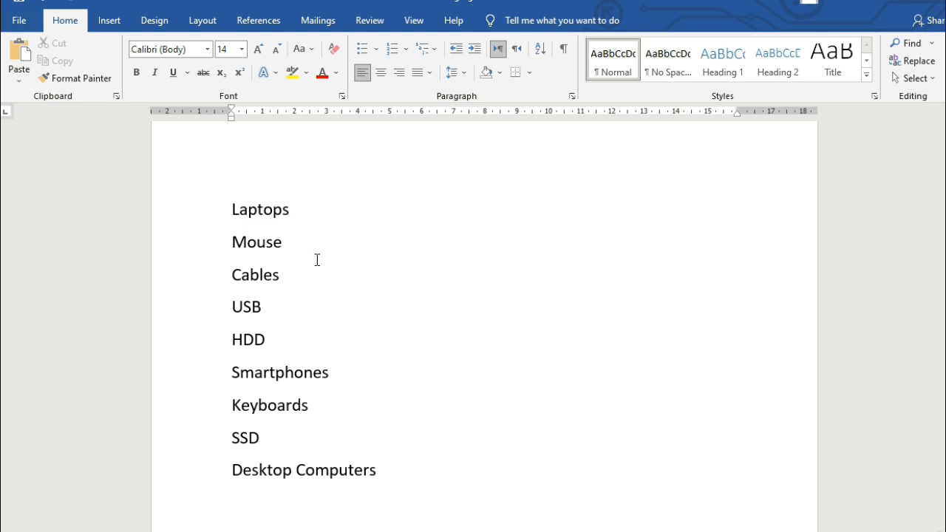
{"action": "scroll", "coordinate": [280, 218], "scroll_direction": "down", "scroll_amount": 1}
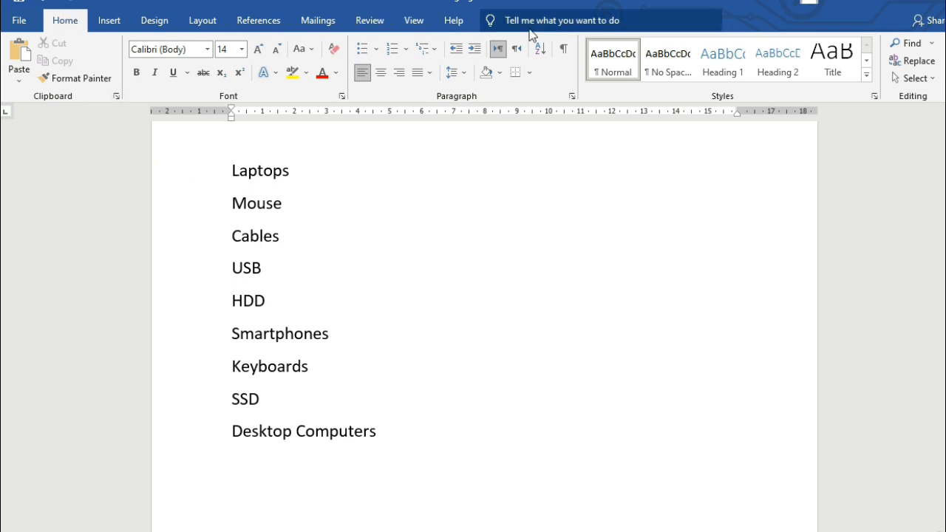
{"action": "key", "text": "ctrl+a"}
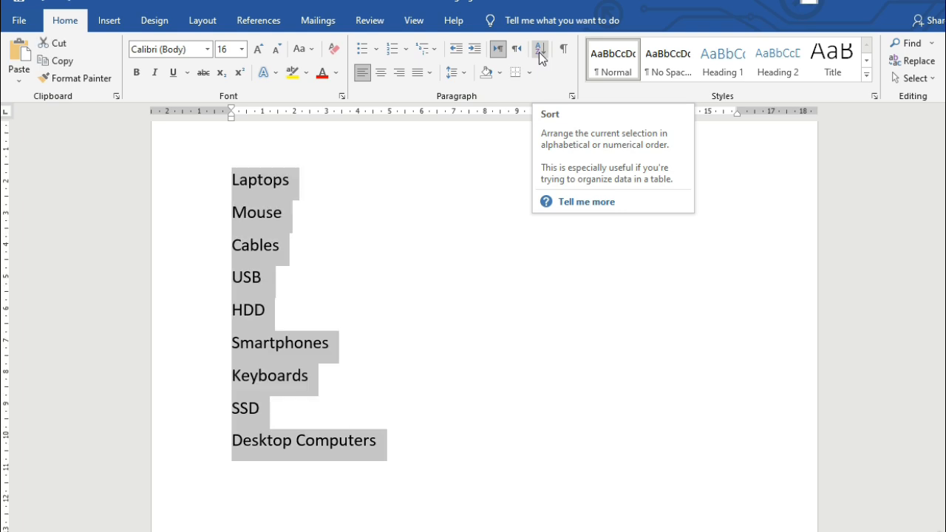
{"action": "left_click", "coordinate": [540, 58]}
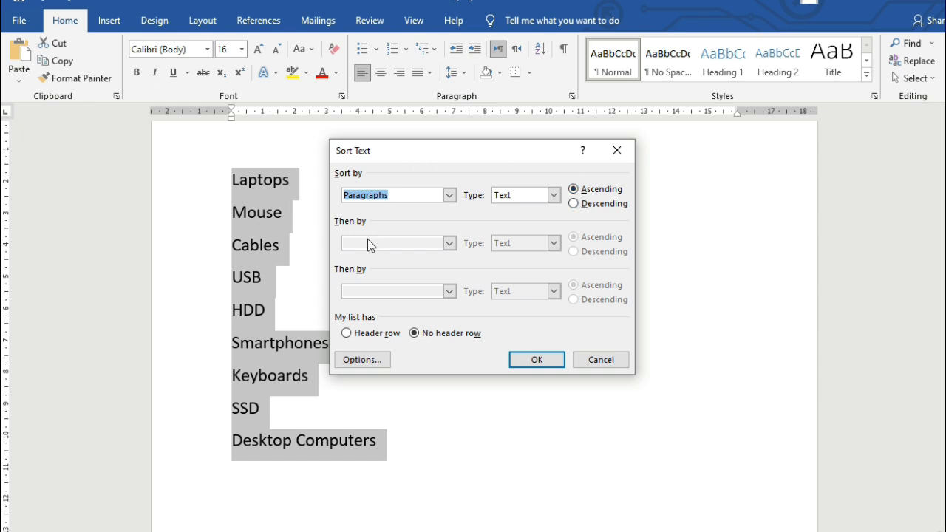
{"action": "left_click", "coordinate": [554, 195]}
{"action": "left_click", "coordinate": [505, 208]}
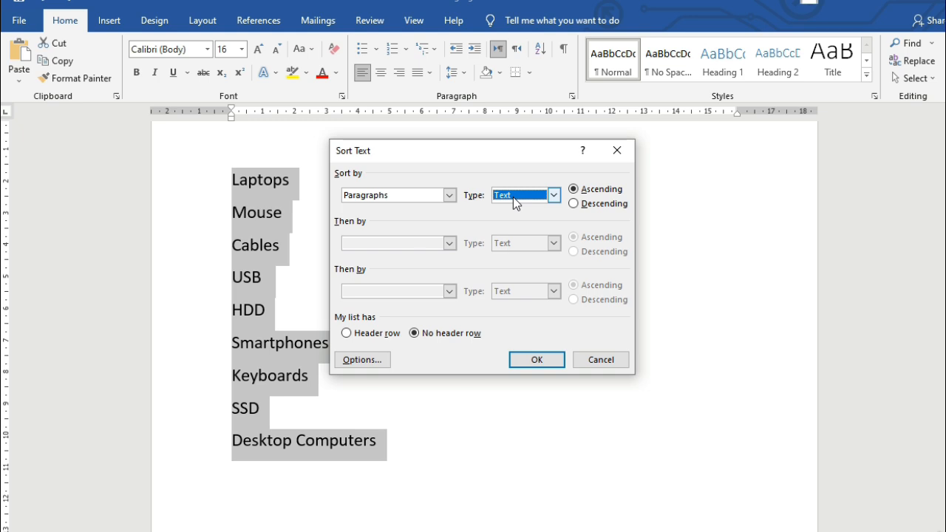
{"action": "left_click", "coordinate": [540, 360]}
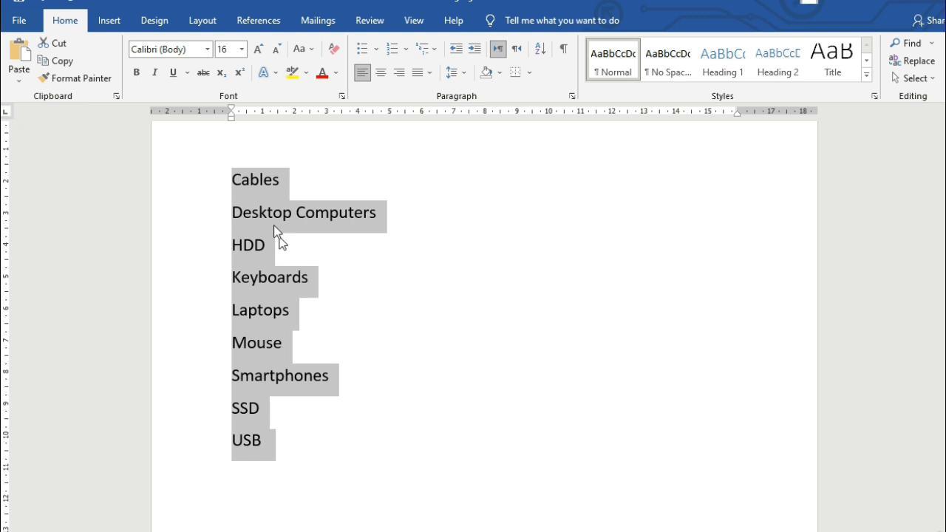
{"action": "left_click", "coordinate": [395, 294]}
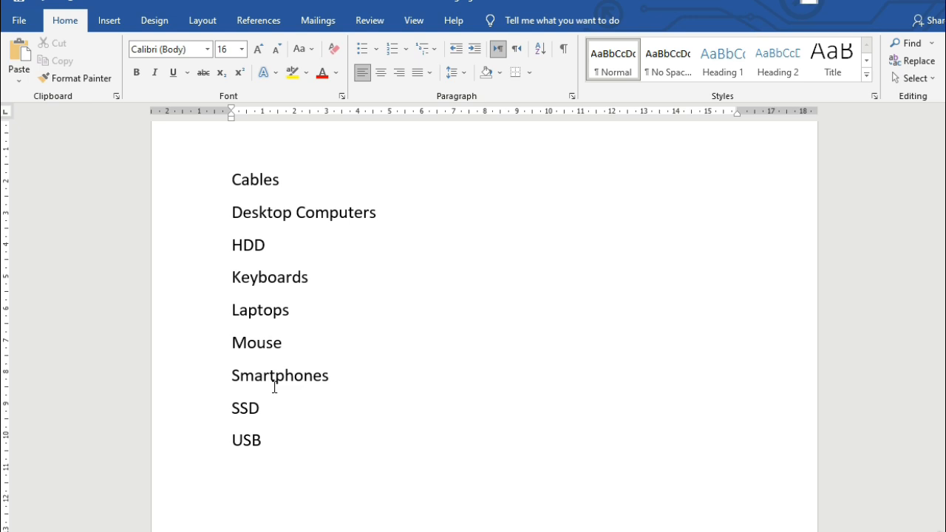
- Sort the five dates on the page below the product list by paragraphs as Date in ascending order
{"action": "scroll", "coordinate": [310, 342], "scroll_direction": "down", "scroll_amount": 7}
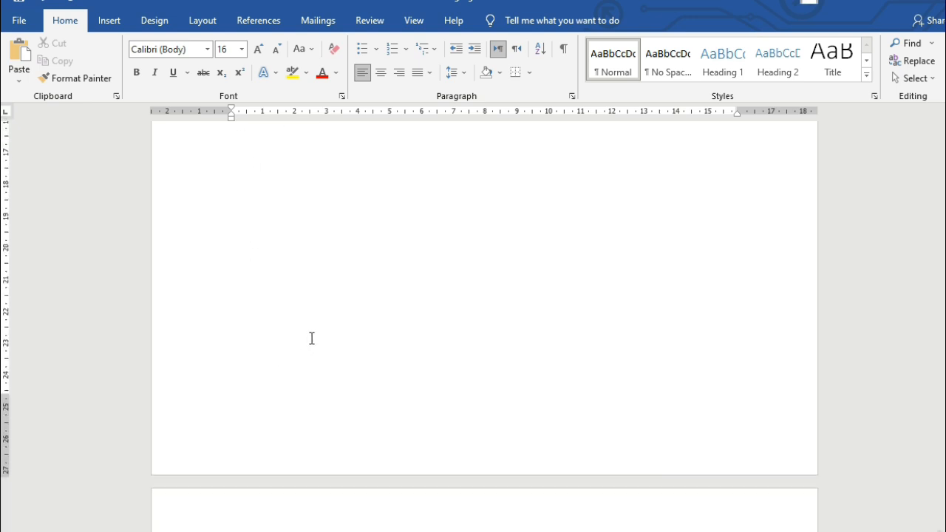
{"action": "scroll", "coordinate": [311, 339], "scroll_direction": "down", "scroll_amount": 7}
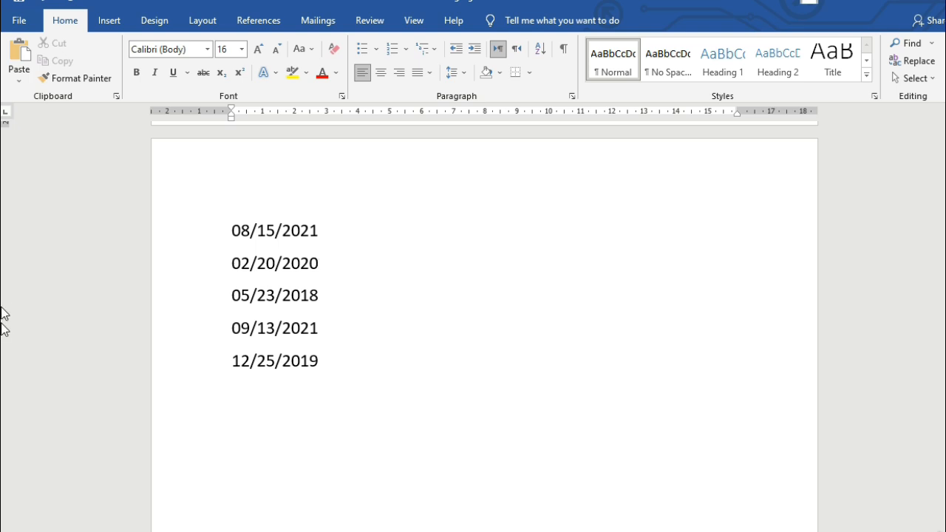
{"action": "left_click_drag", "start_coordinate": [231, 229], "coordinate": [318, 360]}
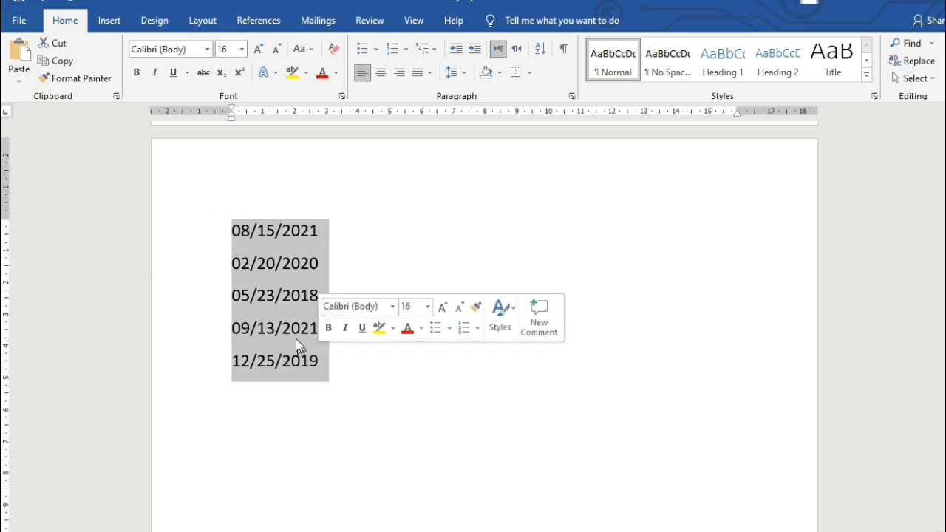
{"action": "left_click", "coordinate": [540, 49]}
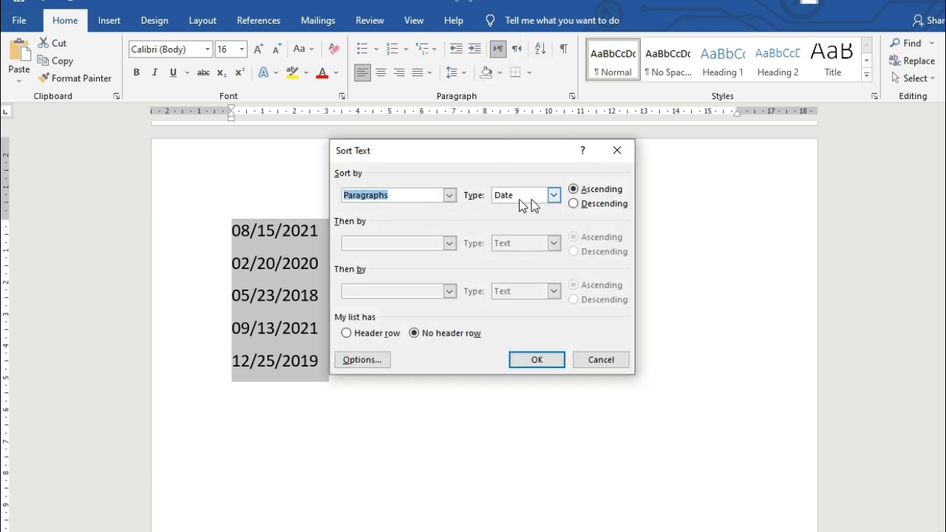
{"action": "left_click", "coordinate": [539, 359]}
{"action": "left_click", "coordinate": [375, 269]}
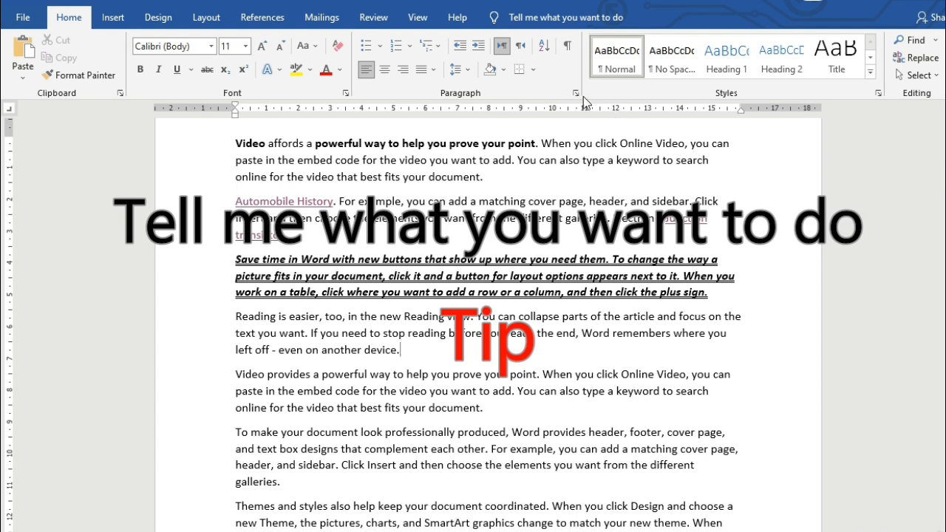
- Look up "replace" with the Tell me search and open the Replace command from its results
{"action": "left_click", "coordinate": [586, 16]}
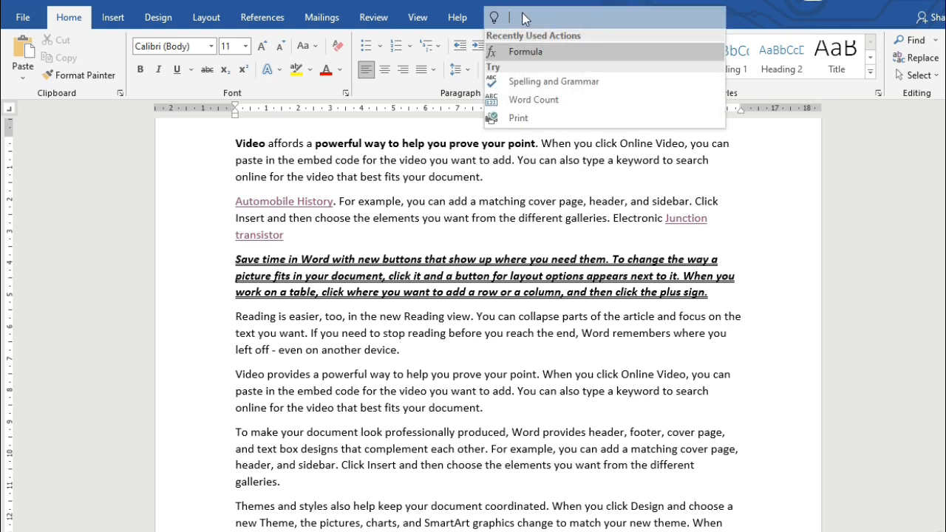
{"action": "key", "text": "Escape"}
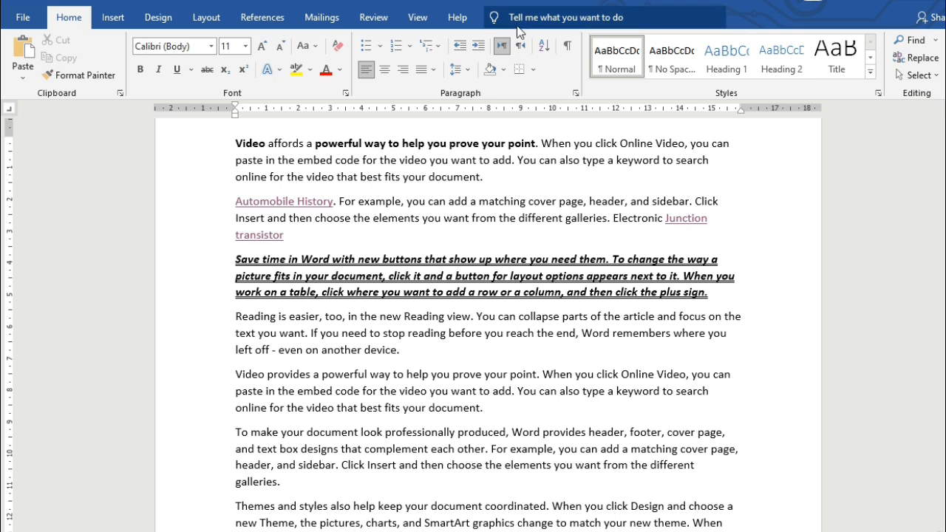
{"action": "left_click", "coordinate": [586, 20]}
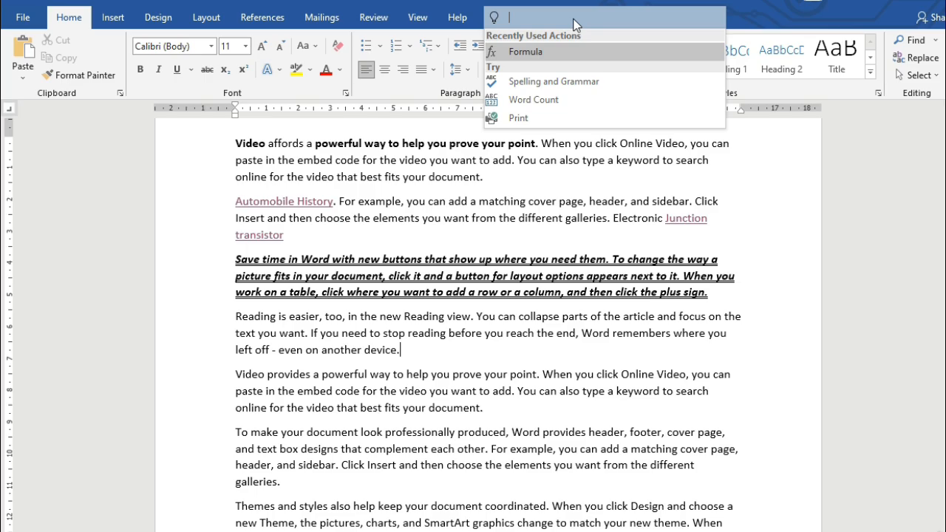
{"action": "type", "text": "replace"}
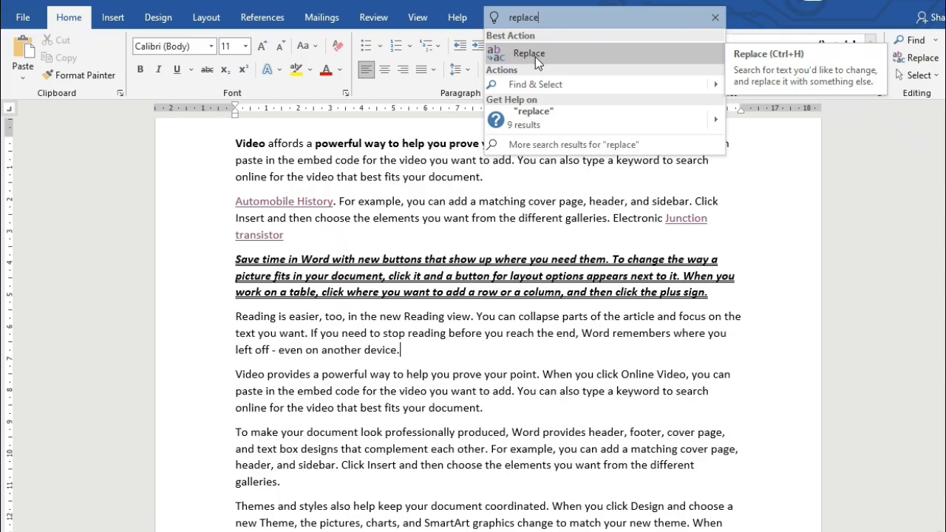
{"action": "left_click", "coordinate": [535, 57]}
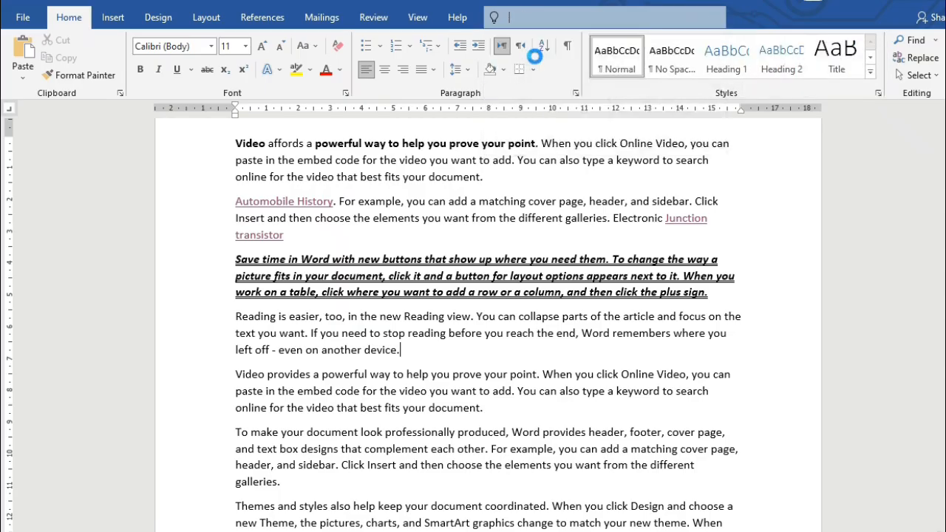
- Replace all occurrences of "Automobile history" with "Cars" and close the Find and Replace dialog
{"action": "left_click_drag", "start_coordinate": [493, 167], "coordinate": [488, 345]}
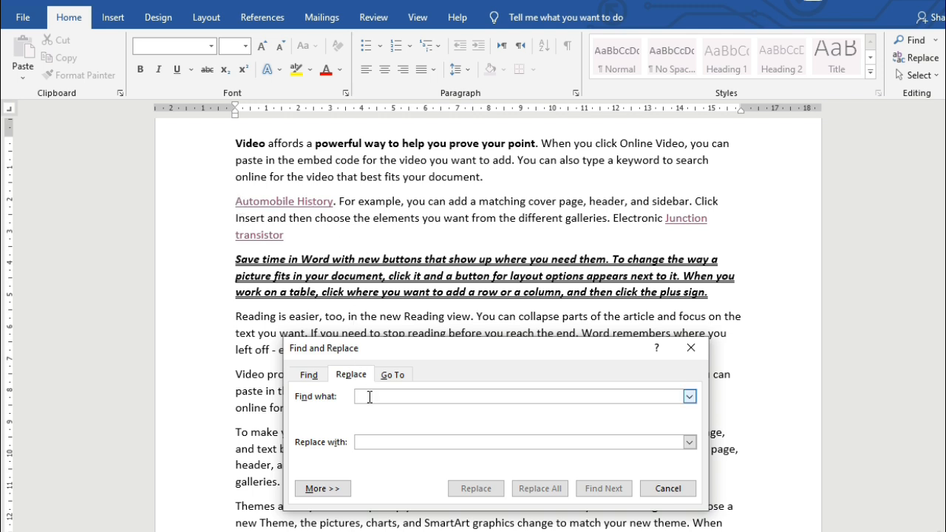
{"action": "type", "text": "Automobile history"}
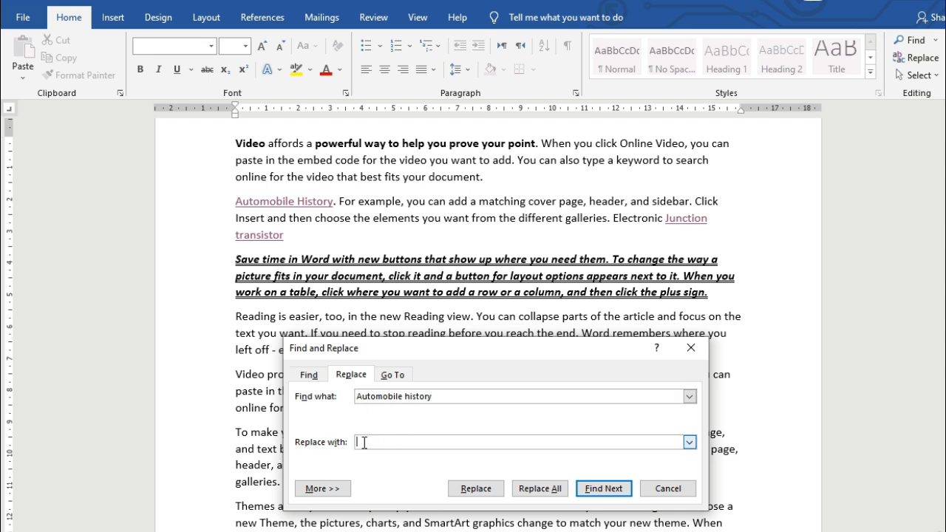
{"action": "type", "text": "Cars"}
{"action": "left_click", "coordinate": [552, 488]}
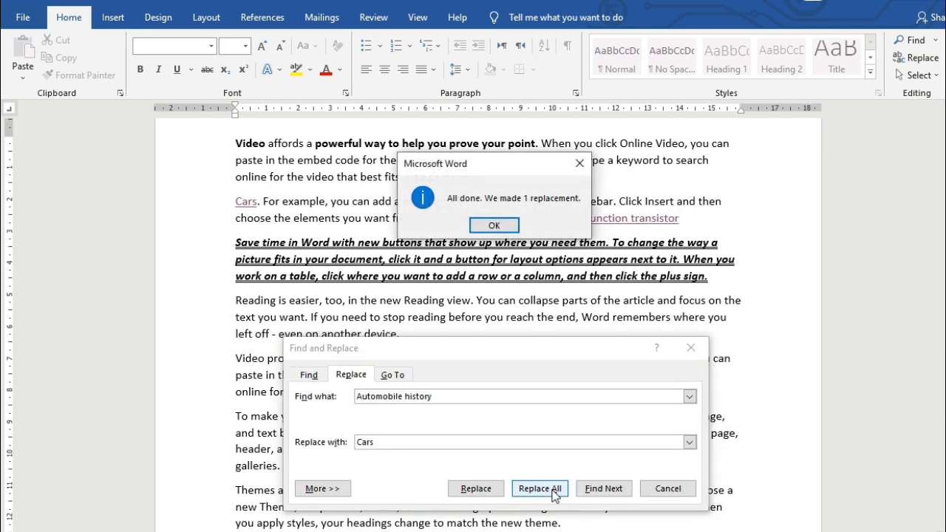
{"action": "left_click", "coordinate": [486, 227]}
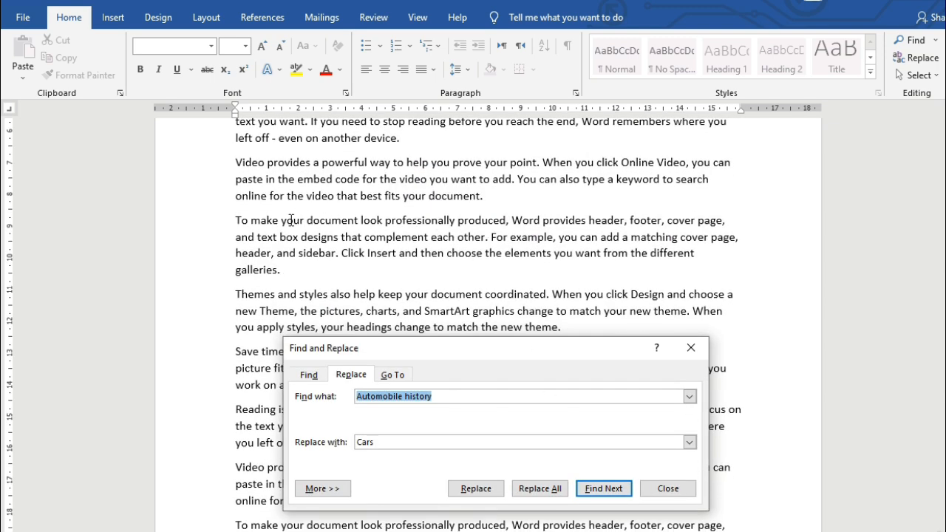
{"action": "scroll", "coordinate": [292, 220], "scroll_direction": "up", "scroll_amount": 5}
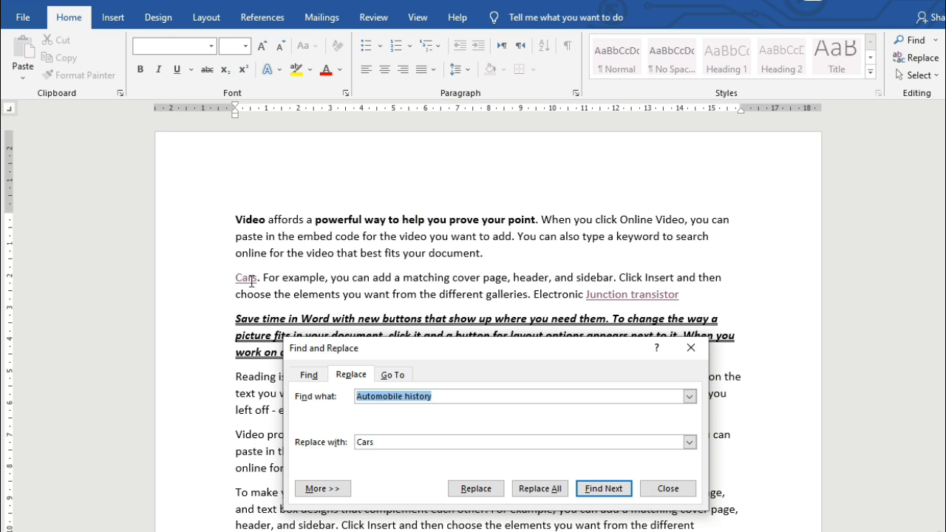
{"action": "left_click", "coordinate": [690, 347]}
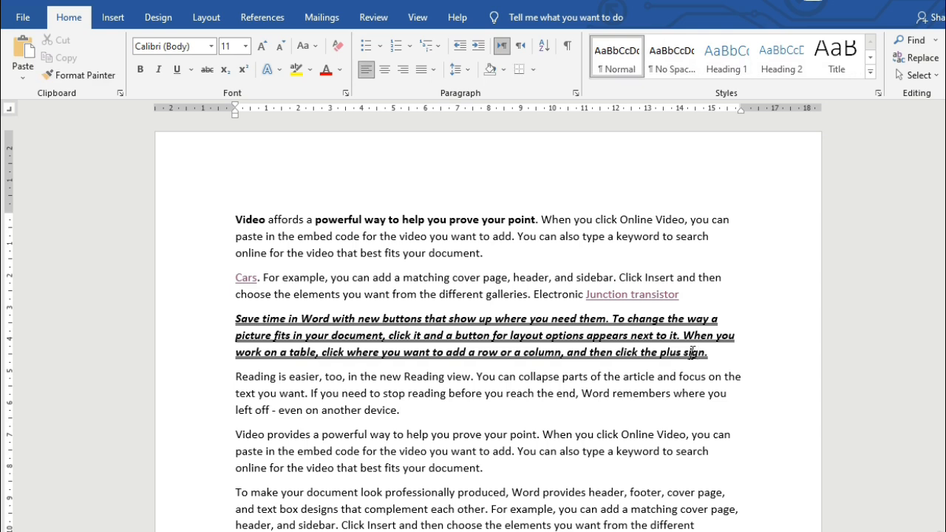
- Look up "formu" with the Tell me search, open Formula, enter =sum as a trial, and close the dialog without inserting it
{"action": "left_click", "coordinate": [538, 20]}
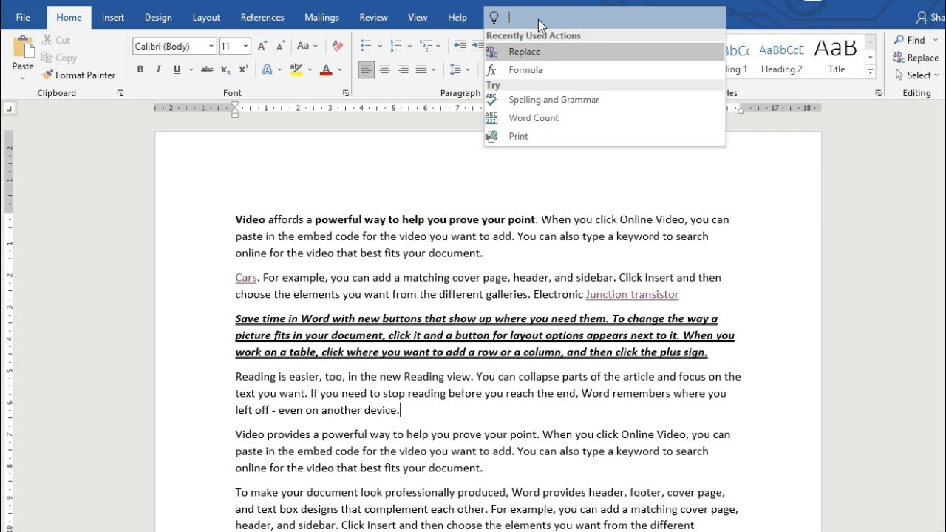
{"action": "type", "text": "formu"}
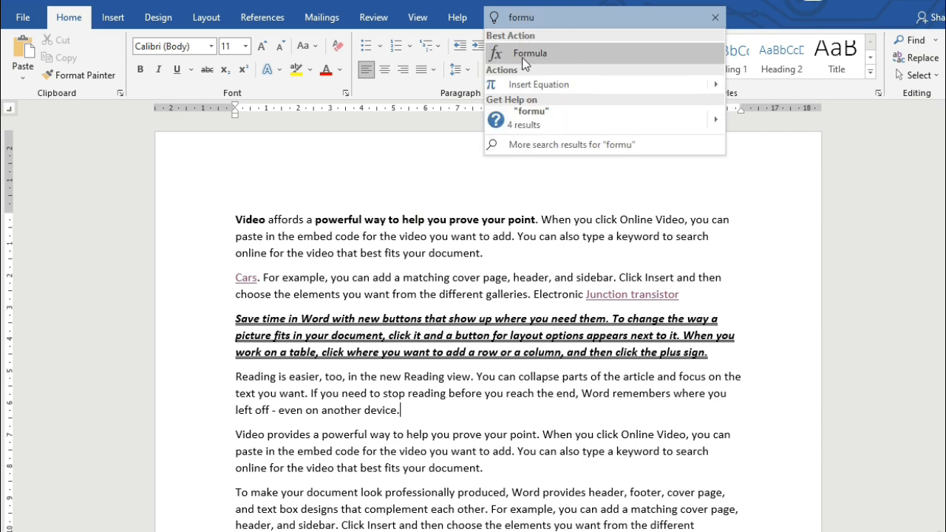
{"action": "left_click", "coordinate": [523, 54]}
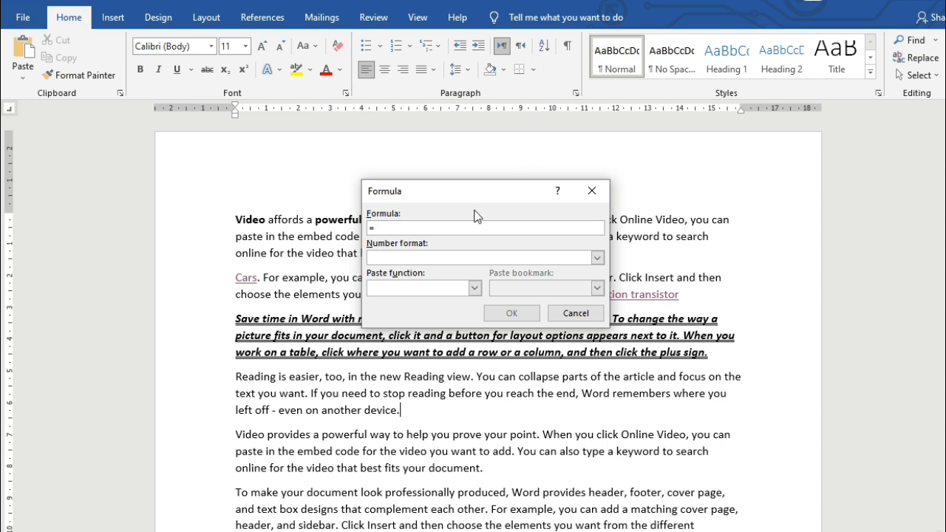
{"action": "left_click_drag", "start_coordinate": [478, 191], "coordinate": [487, 164]}
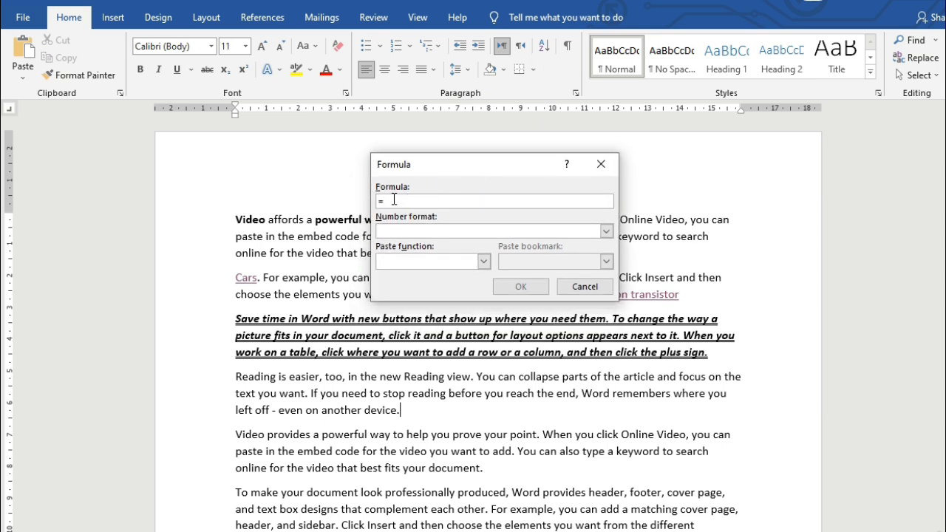
{"action": "type", "text": "sum"}
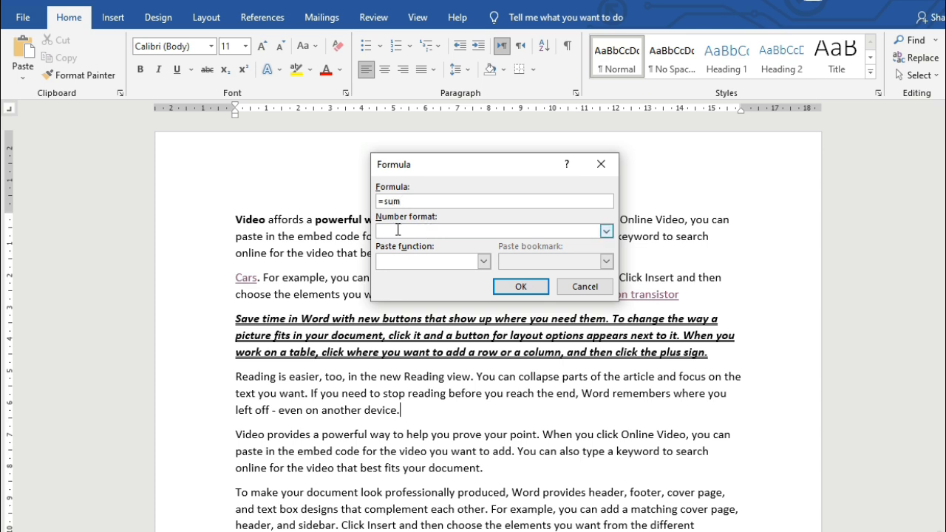
{"action": "left_click", "coordinate": [606, 231]}
{"action": "left_click", "coordinate": [601, 164]}
{"action": "left_click", "coordinate": [600, 164]}
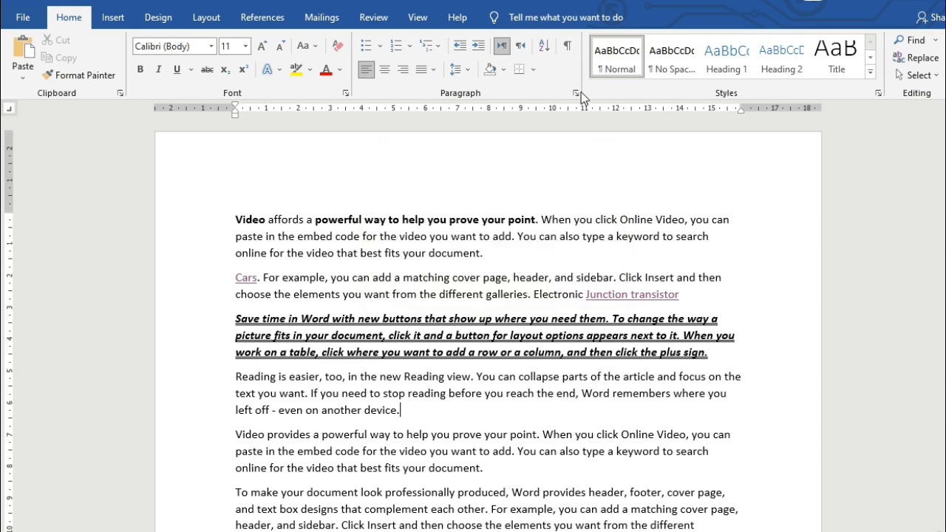